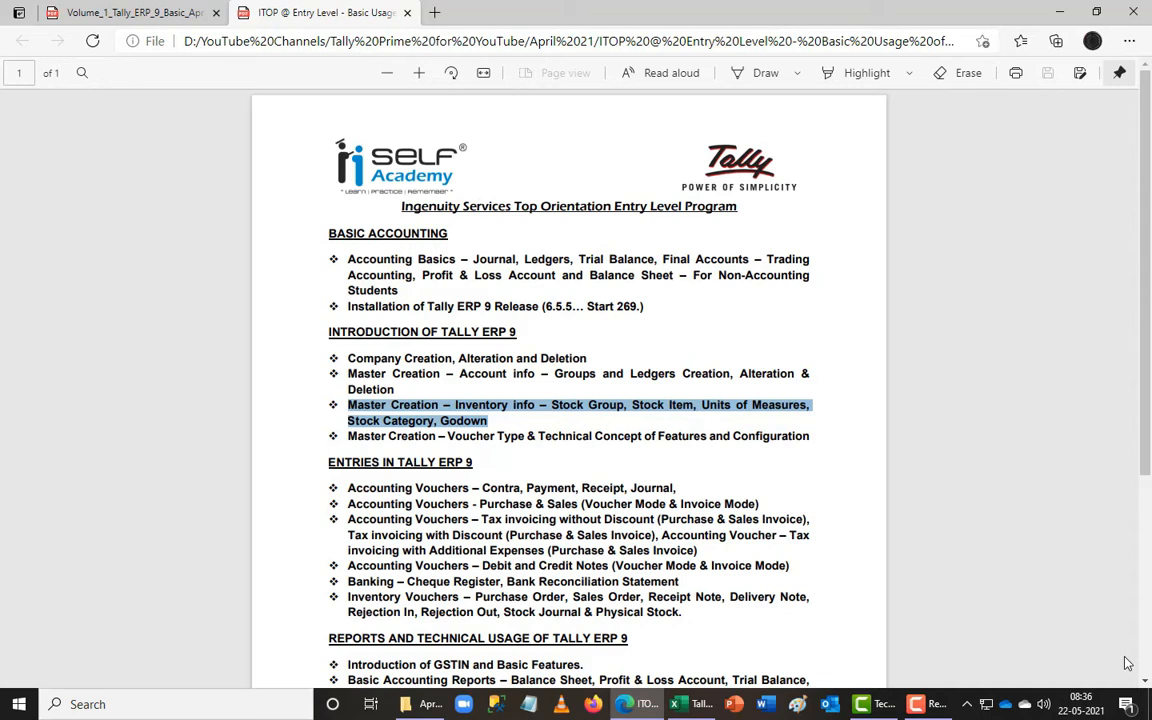
- Close the ITOP course outline PDF tab and switch to the Tally Prime Video #5 workbook
click(408, 13)
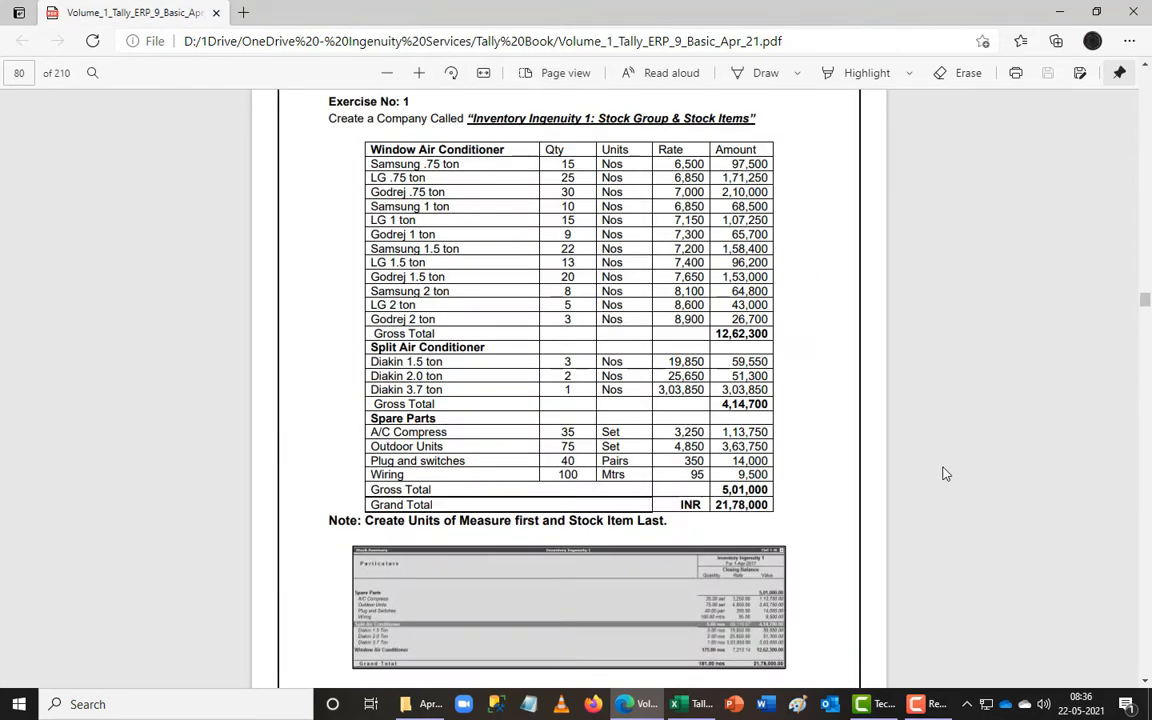
click(693, 706)
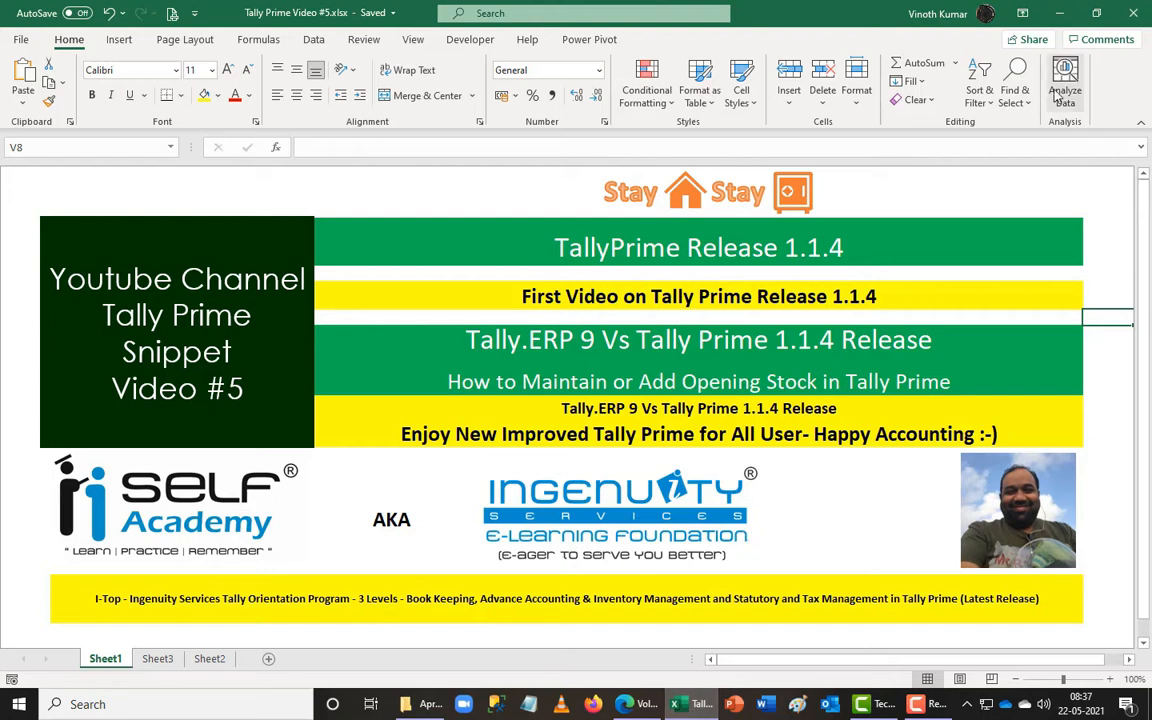
- Minimize Excel and Edge, close the April 21 folder, and launch Tally.ERP 9 and TallyPrime
click(1062, 10)
click(1061, 14)
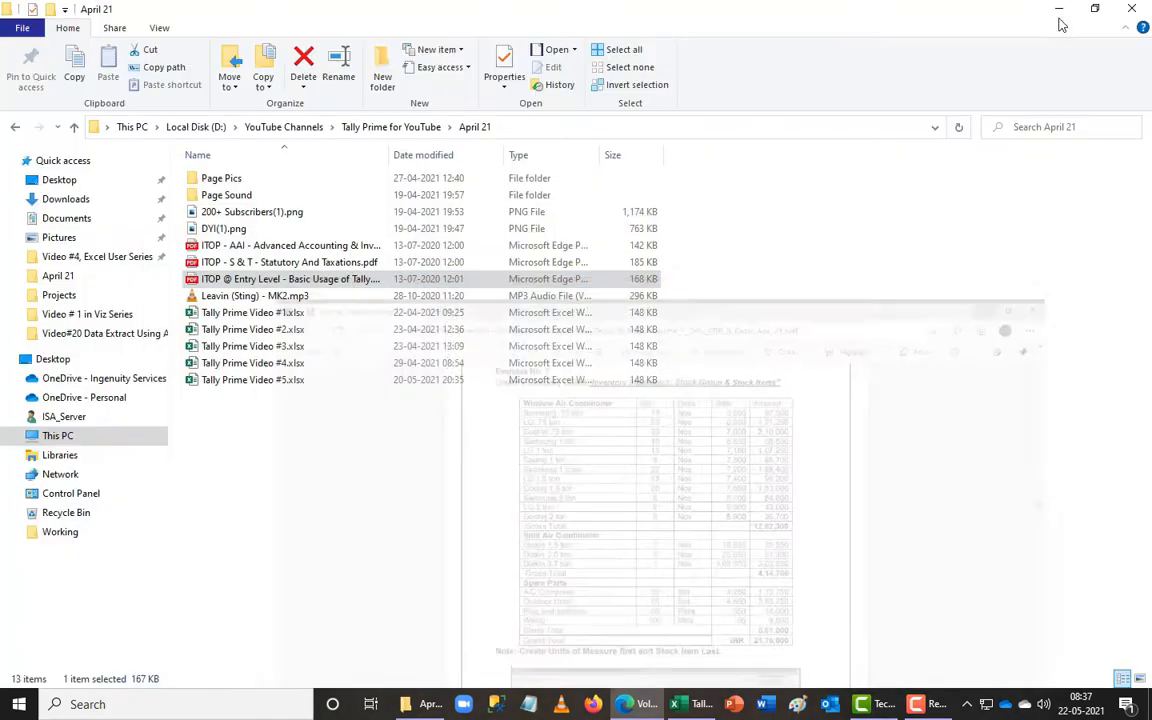
click(1148, 12)
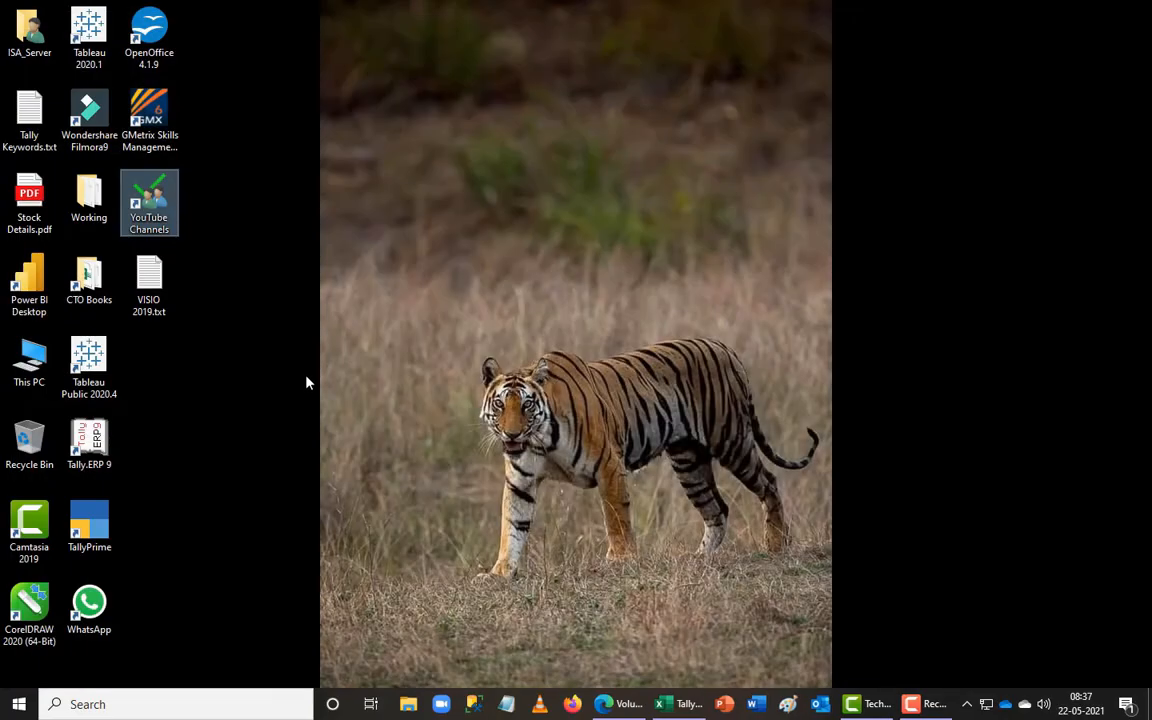
double_click(79, 433)
key(Down)
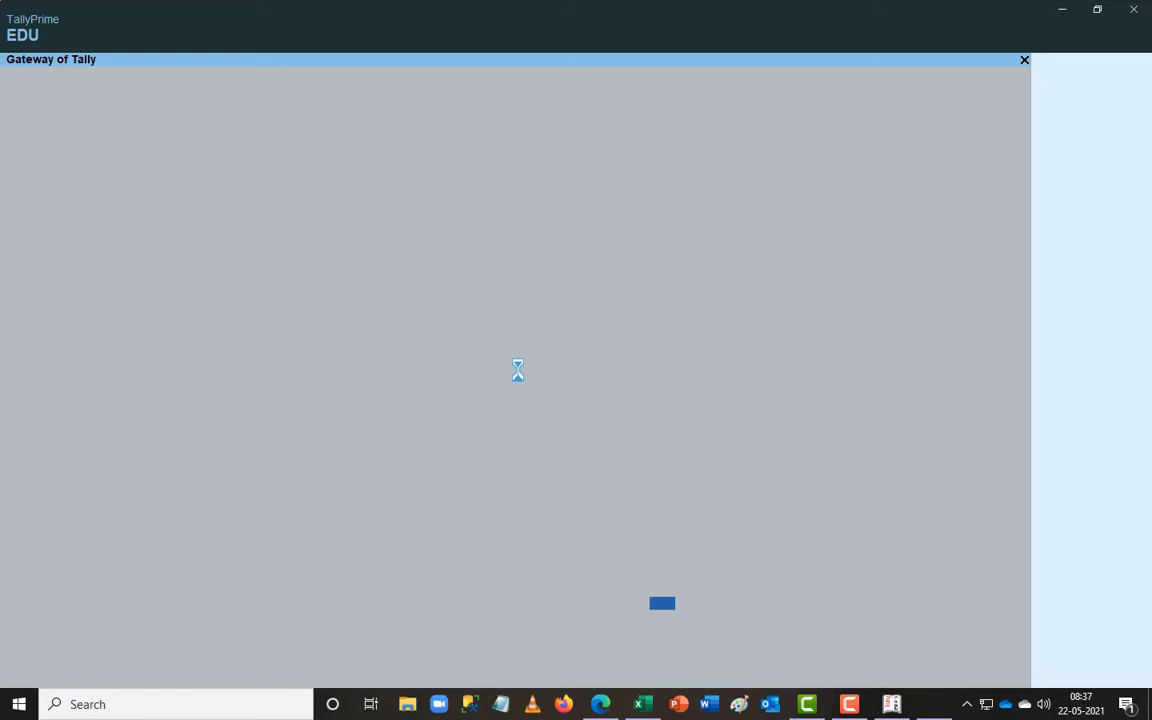
- Dismiss TallyPrime's licence notice and switch to the Tally.ERP 9 window
key(Return)
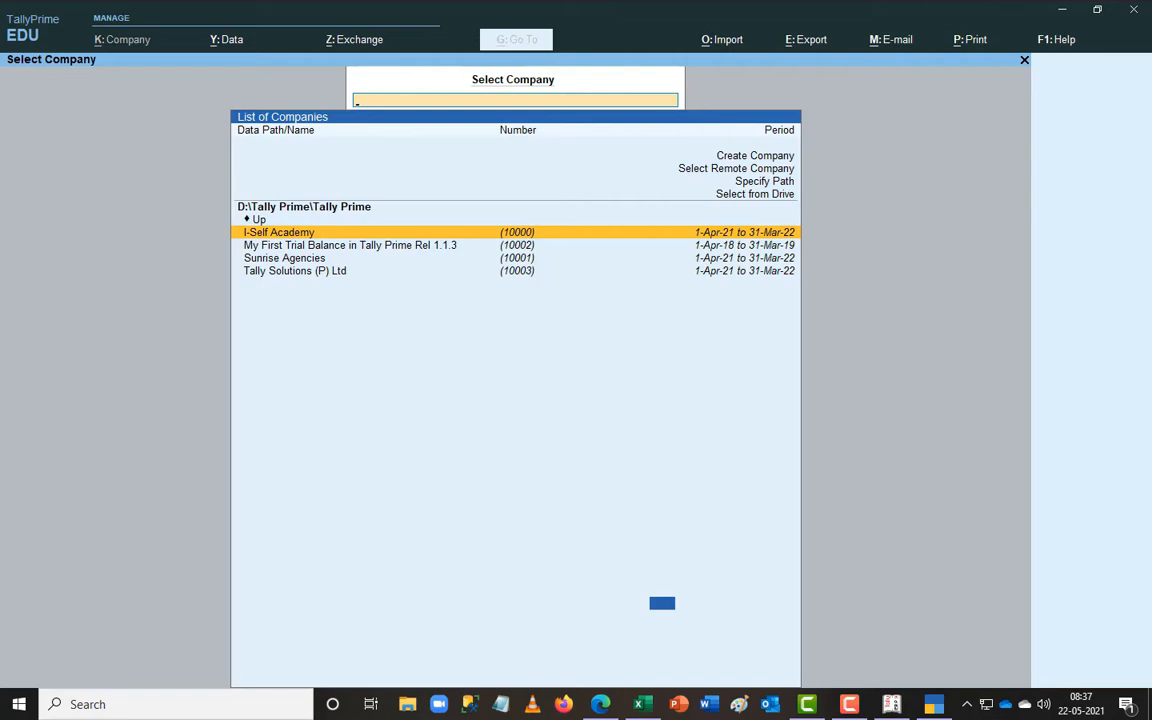
key(super+d)
key(alt+Tab)
key(alt+Tab)
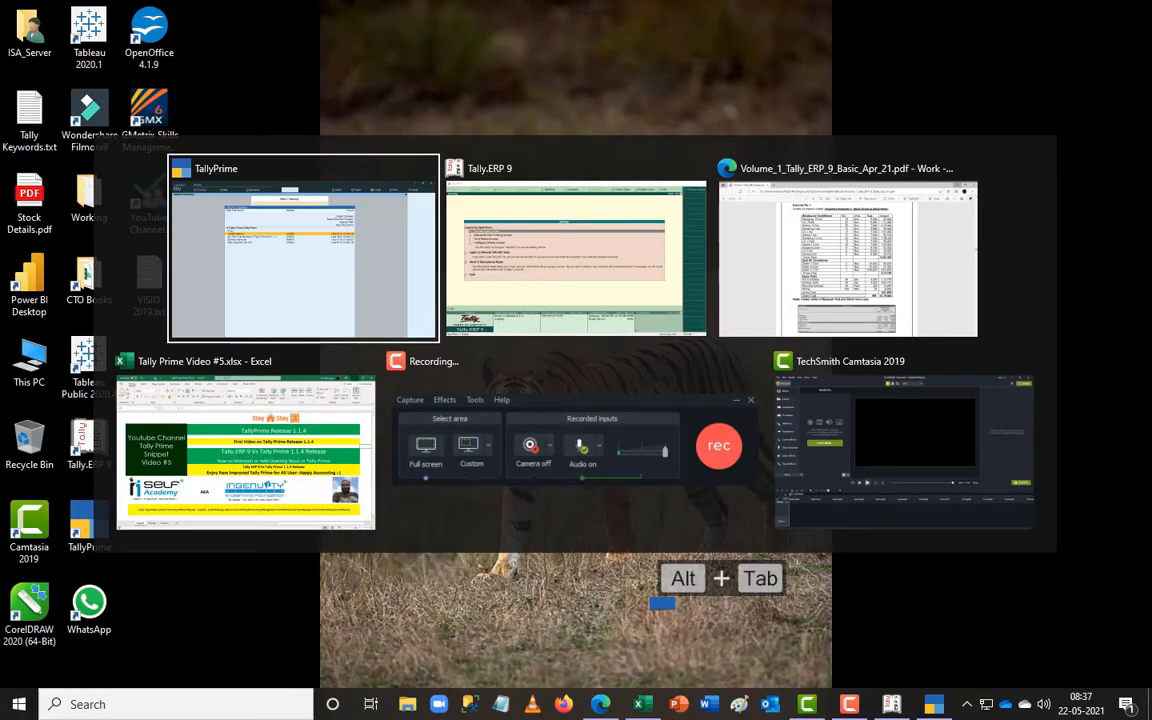
- Choose Create Company under Company Info, checking the exercise PDF before returning
key(alt+w)
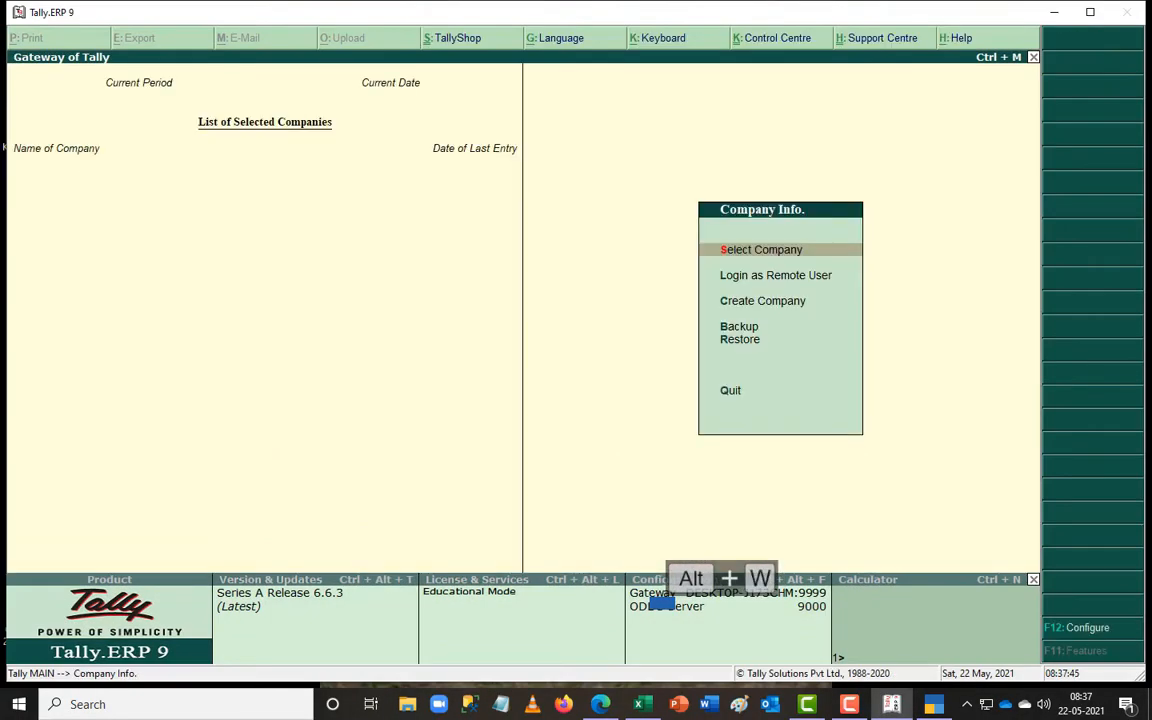
key(Down)
key(Down)
key(Down)
key(Up)
key(Return)
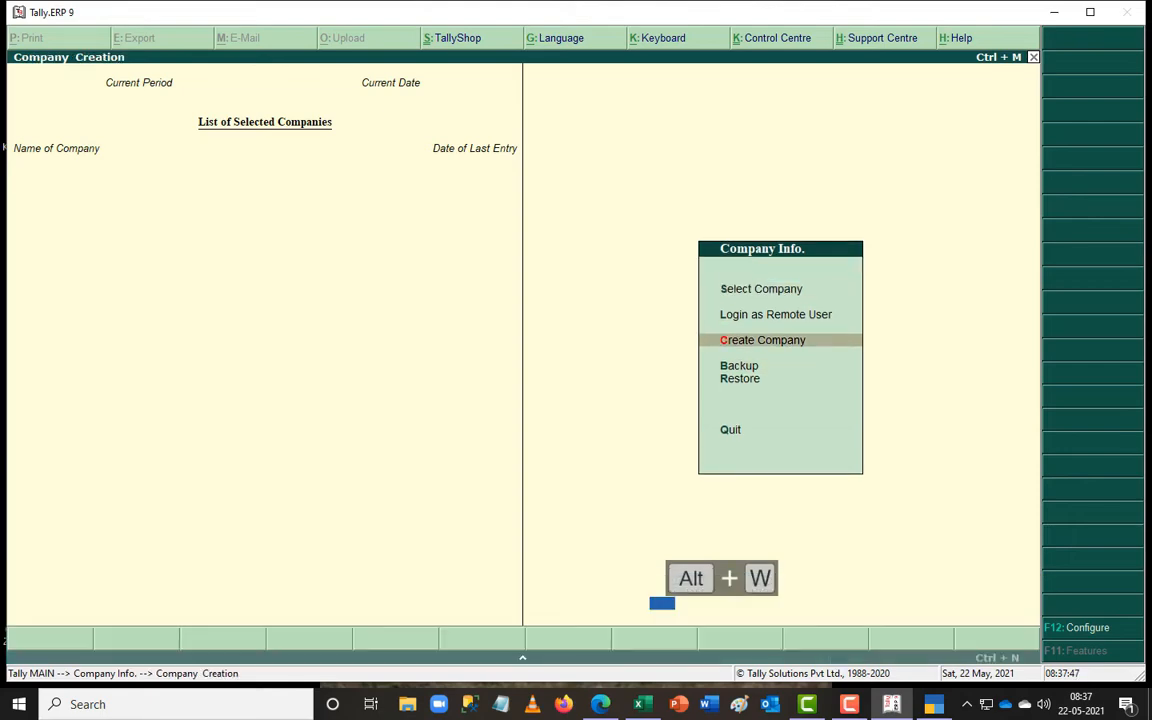
key(alt+Tab)
key(alt+Tab)
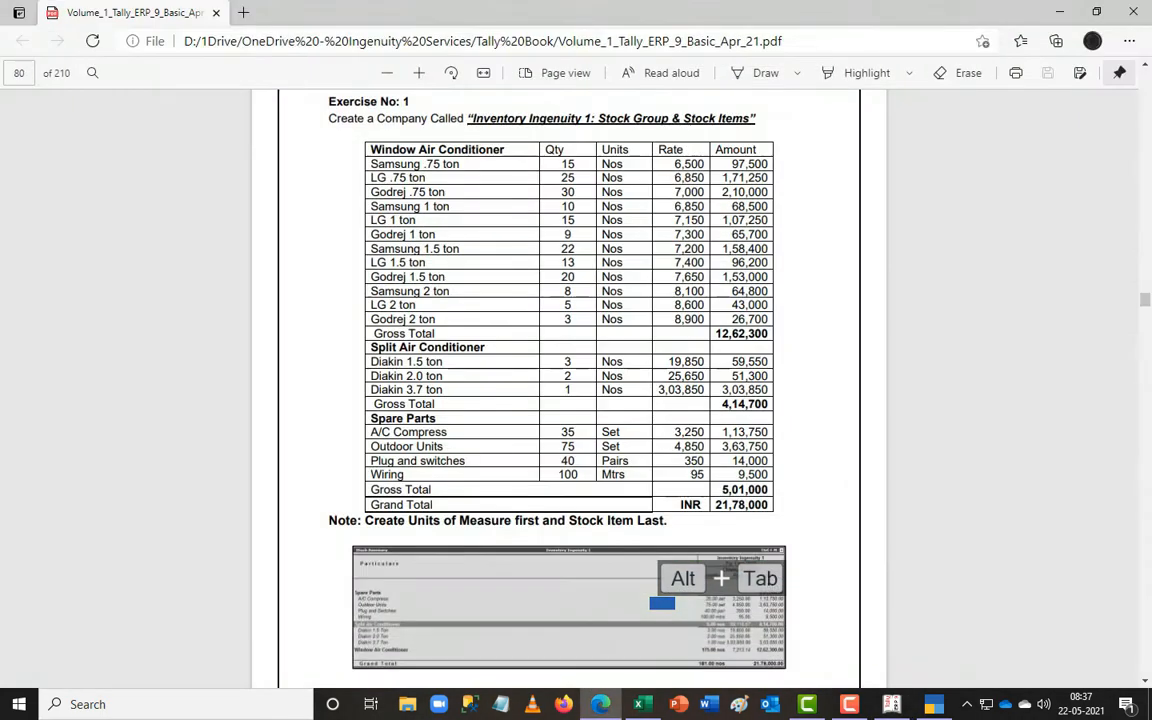
key(alt+Tab)
key(alt+Tab)
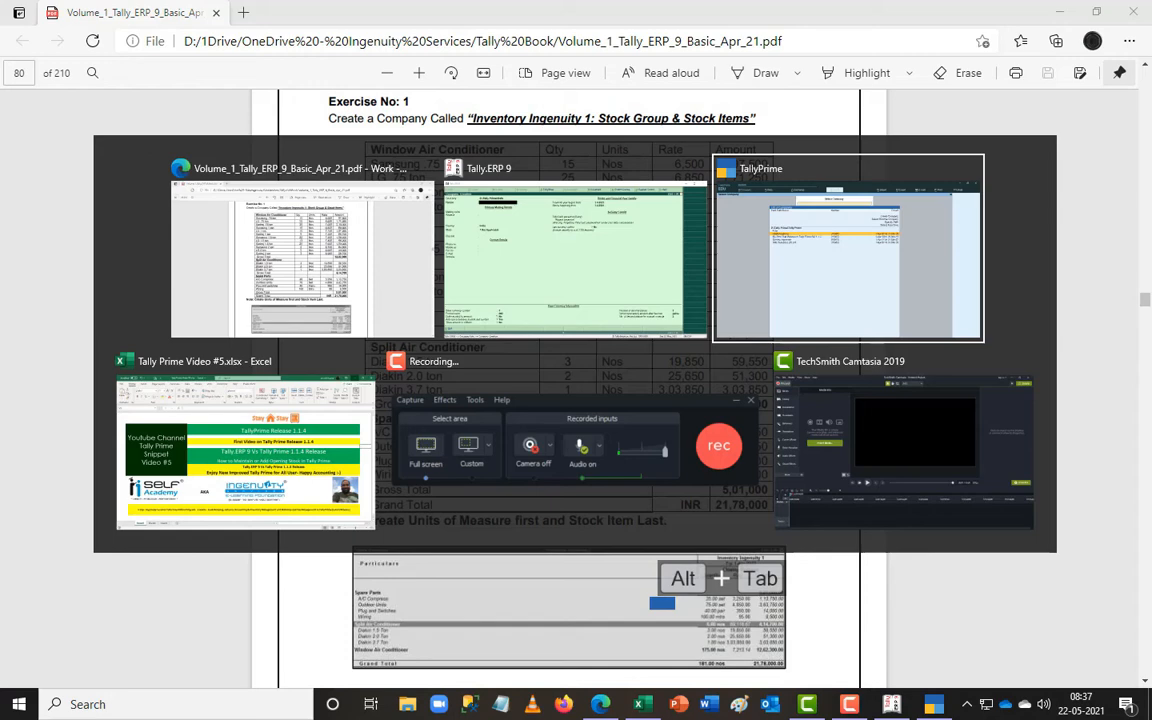
key(alt+Tab)
key(alt+Tab)
key(alt+Tab)
key(alt+Tab)
key(alt+Tab)
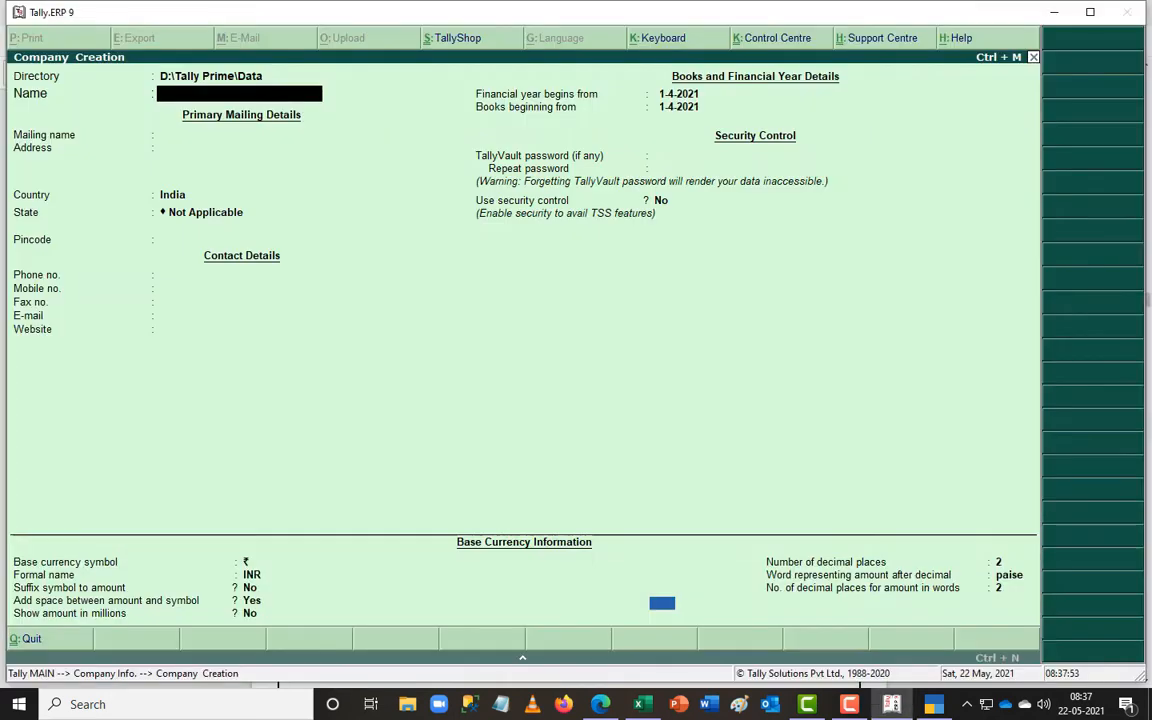
- Create the company 'Inventory Or Stock Details' with State Tamil Nadu and save it
text(Invento)
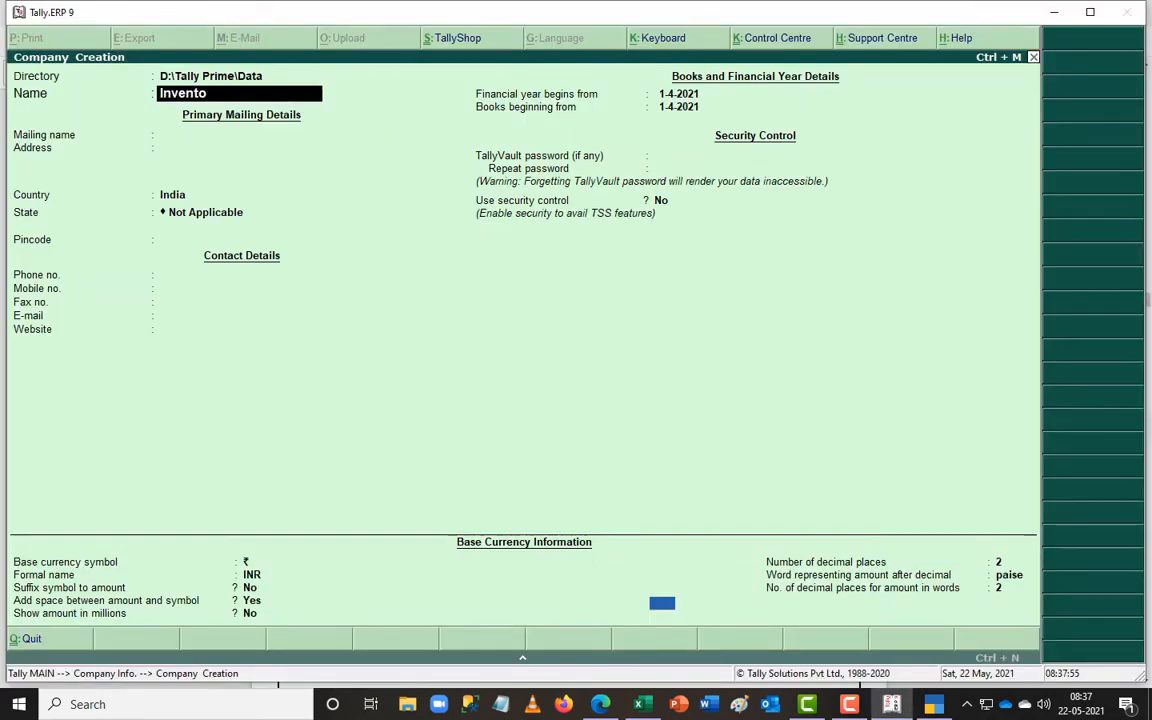
text(ry Or Stock Details)
key(Return)
key(Return)
key(Return)
key(Return)
text(ta)
key(Return)
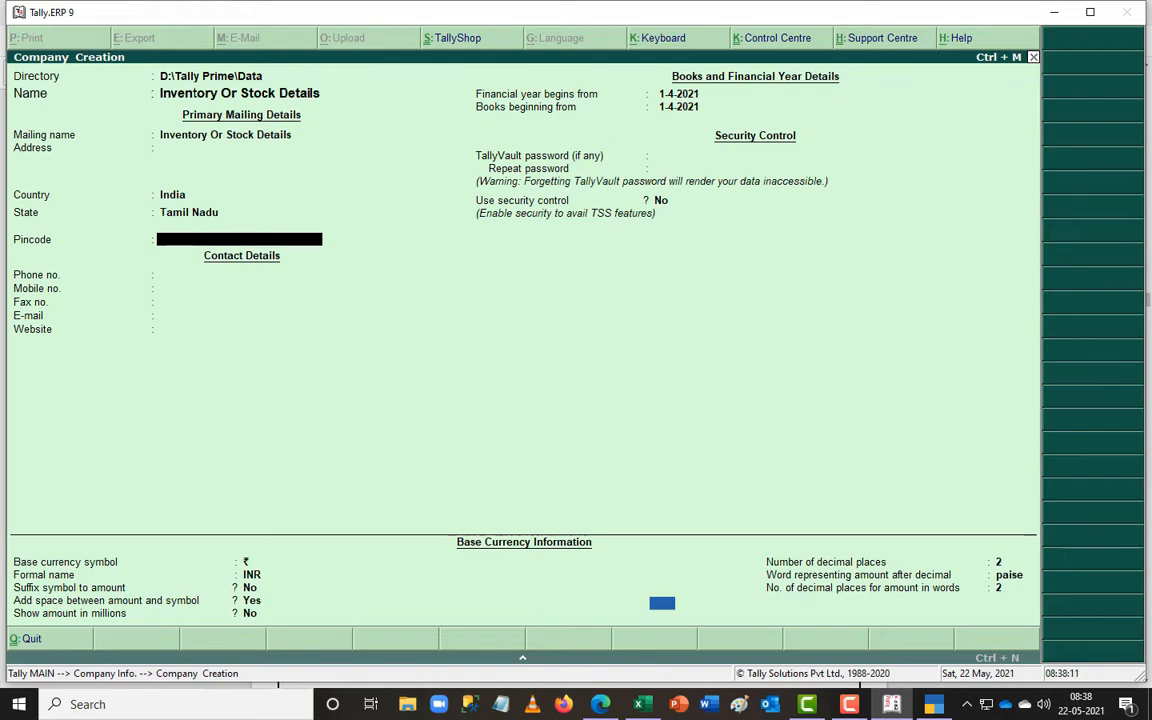
key(ctrl+a)
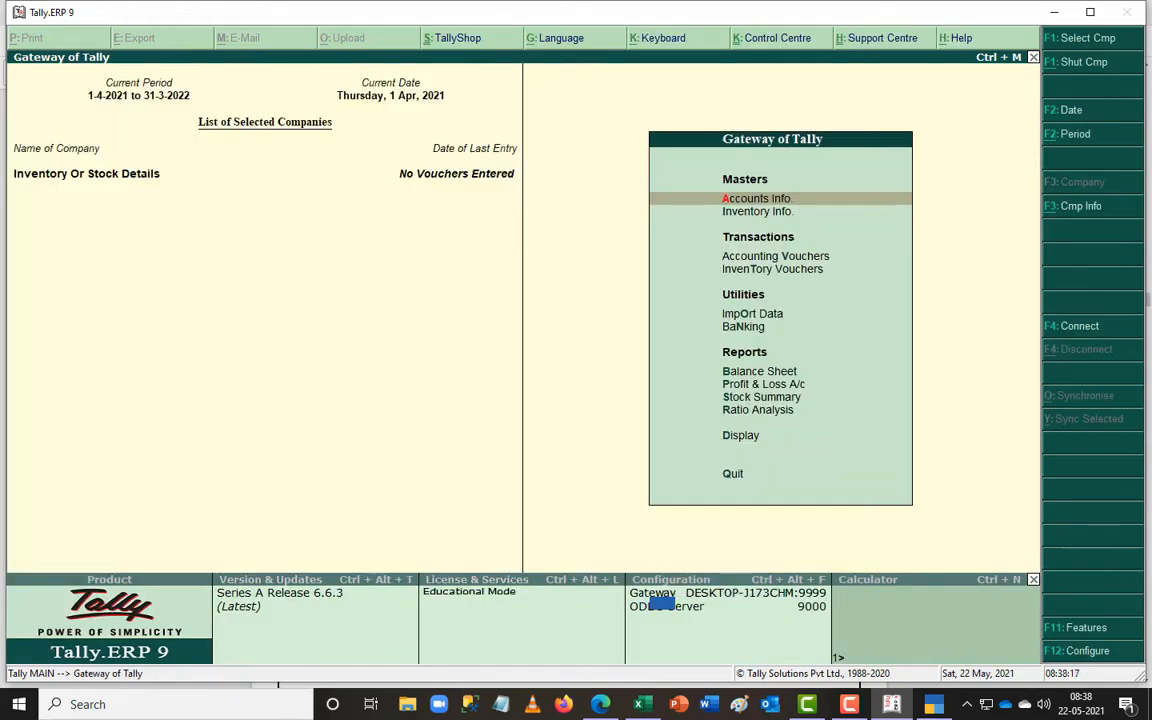
key(alt+Tab)
key(alt+Tab)
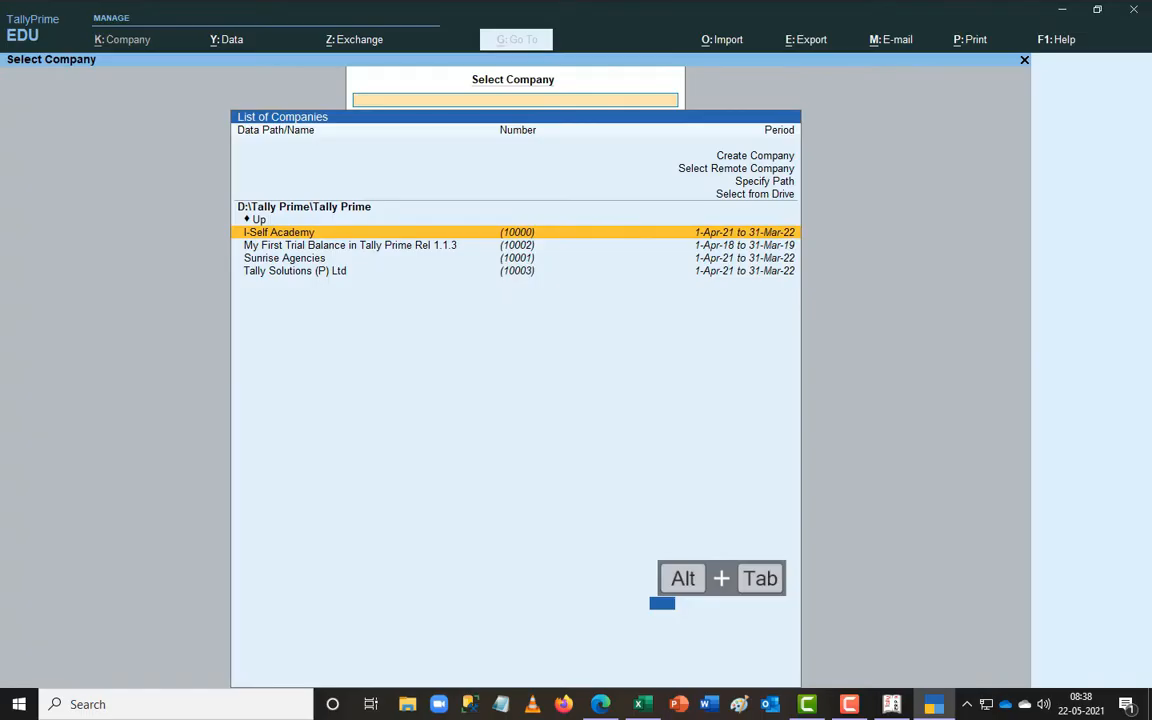
- Choose Create Company from TallyPrime's company list
text(c)
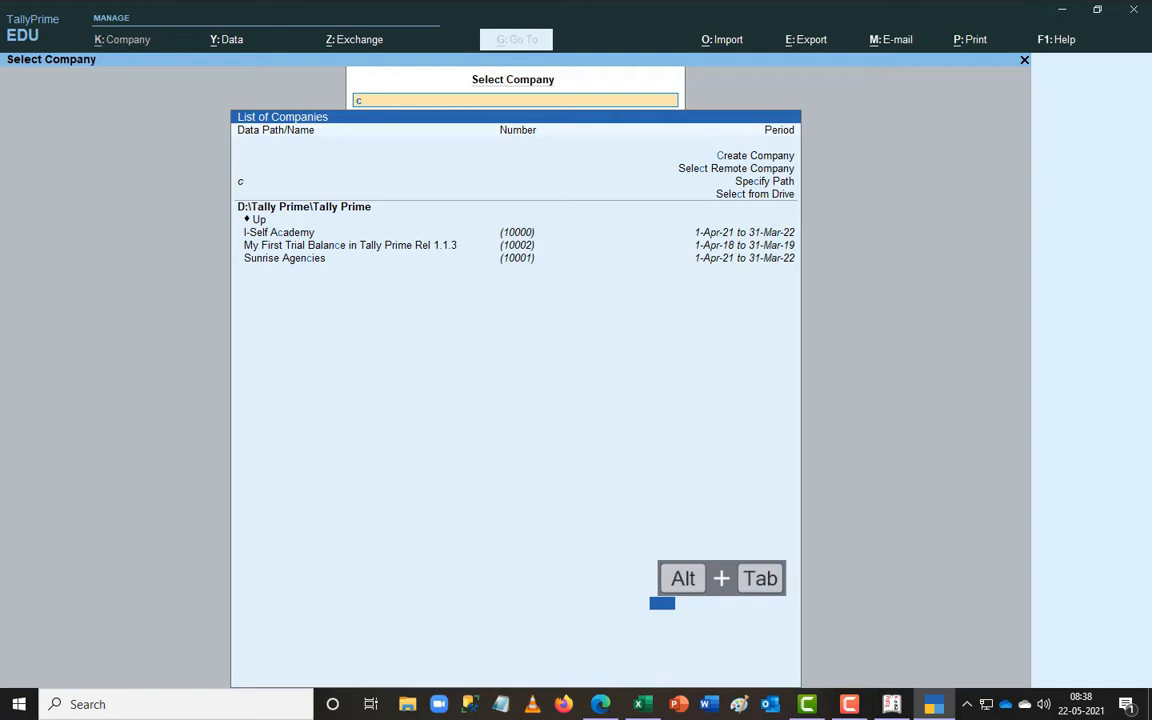
key(Up)
key(Up)
key(Up)
key(Up)
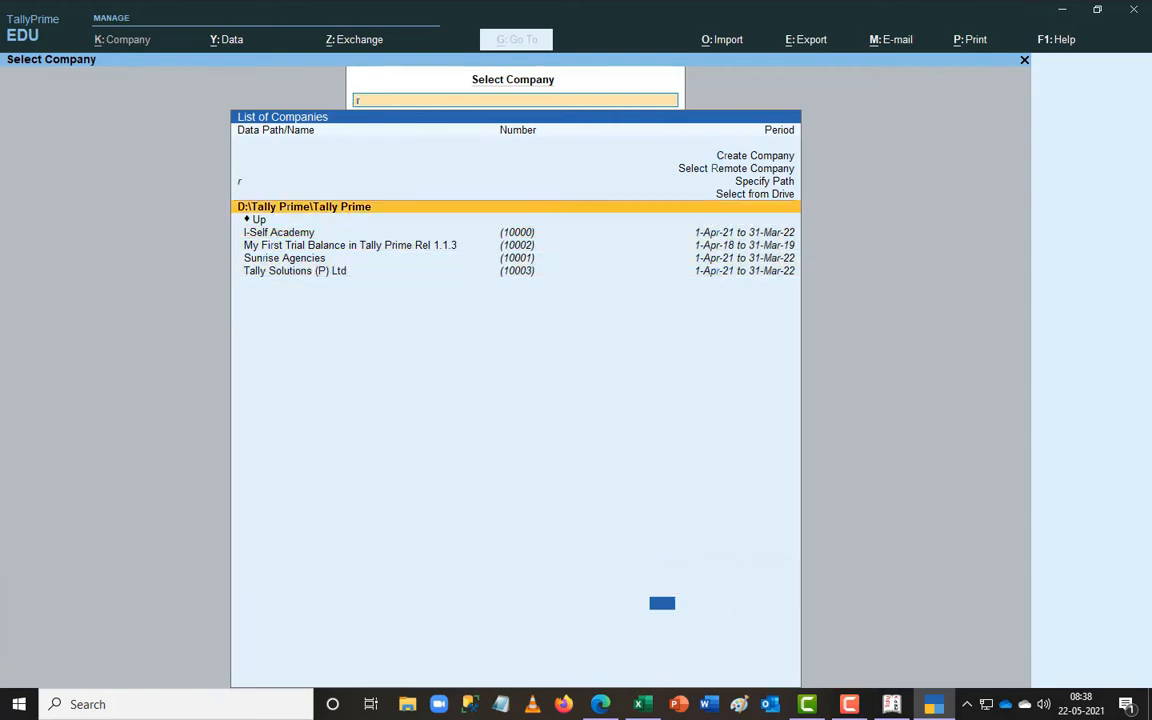
key(Up)
key(Up)
key(Up)
key(Up)
key(Up)
text(r)
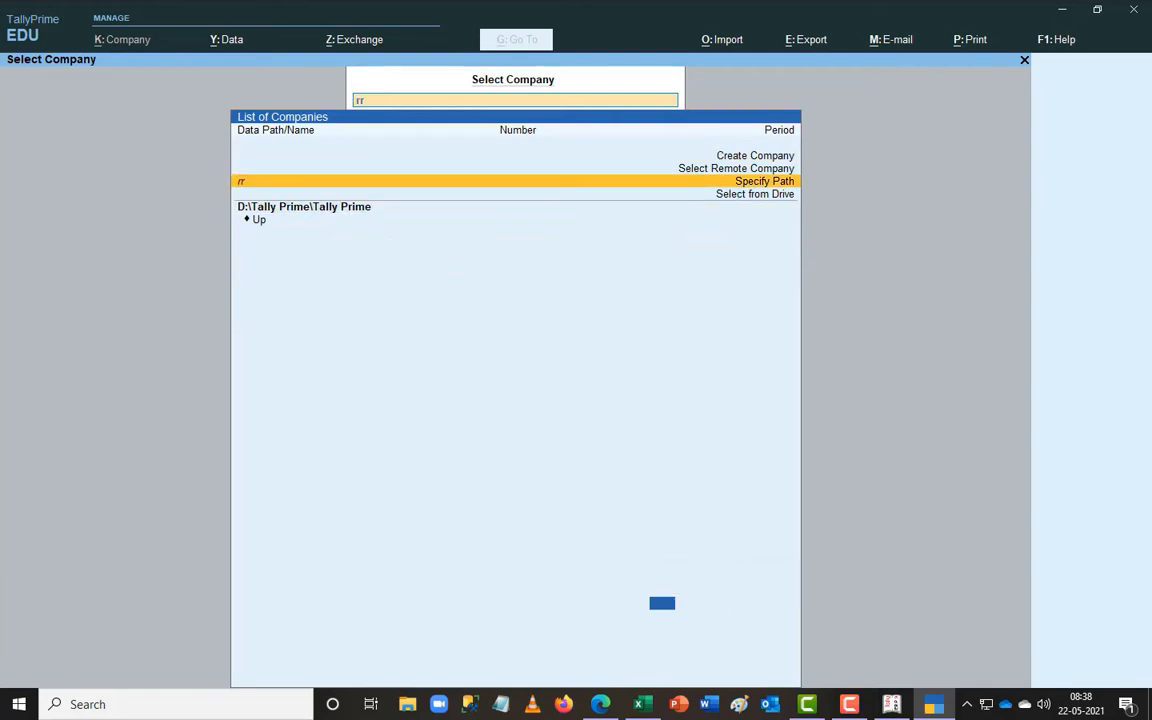
text(a)
key(BackSpace)
key(BackSpace)
key(BackSpace)
key(Up)
key(Up)
key(Up)
key(Up)
key(Return)
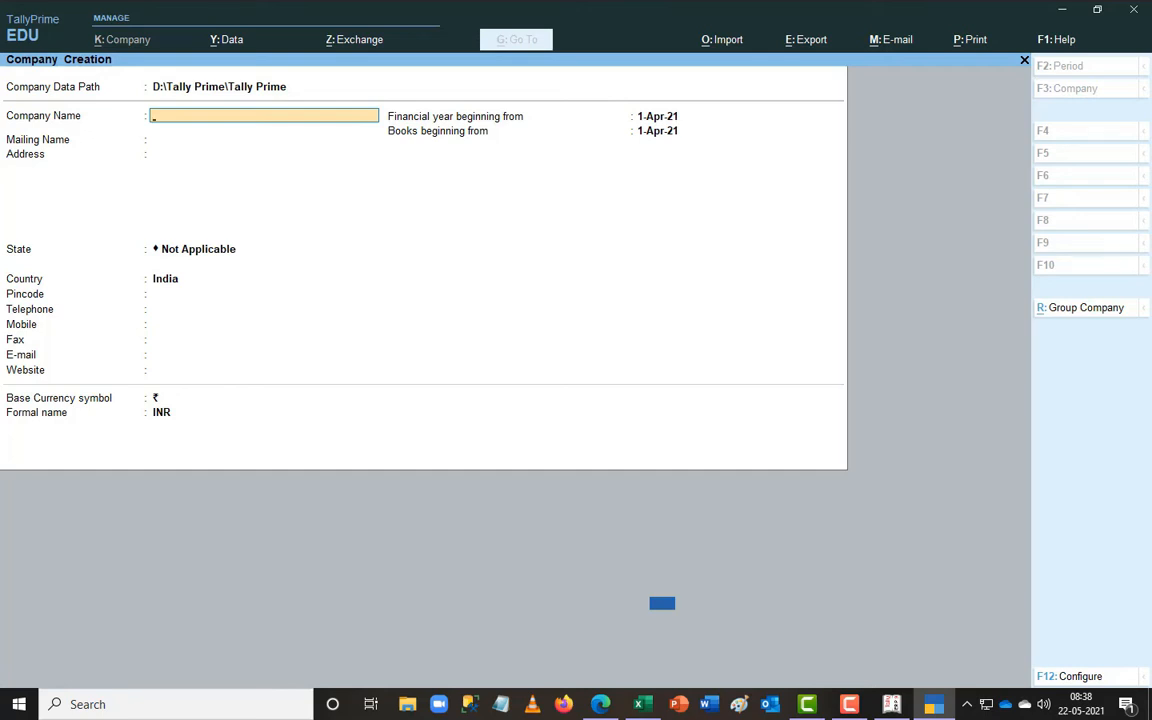
- Enter the company name 'Inventory Or Stock', comparing it against Tally.ERP 9
text(INvent)
key(BackSpace)
key(BackSpace)
key(BackSpace)
key(BackSpace)
key(BackSpace)
text(nveno)
key(BackSpace)
text(toru)
key(BackSpace)
text(y Or Stock)
key(BackSpace)
key(BackSpace)
key(BackSpace)
key(BackSpace)
key(BackSpace)
key(BackSpace)
text(Stock)
key(Return)
key(alt+Tab)
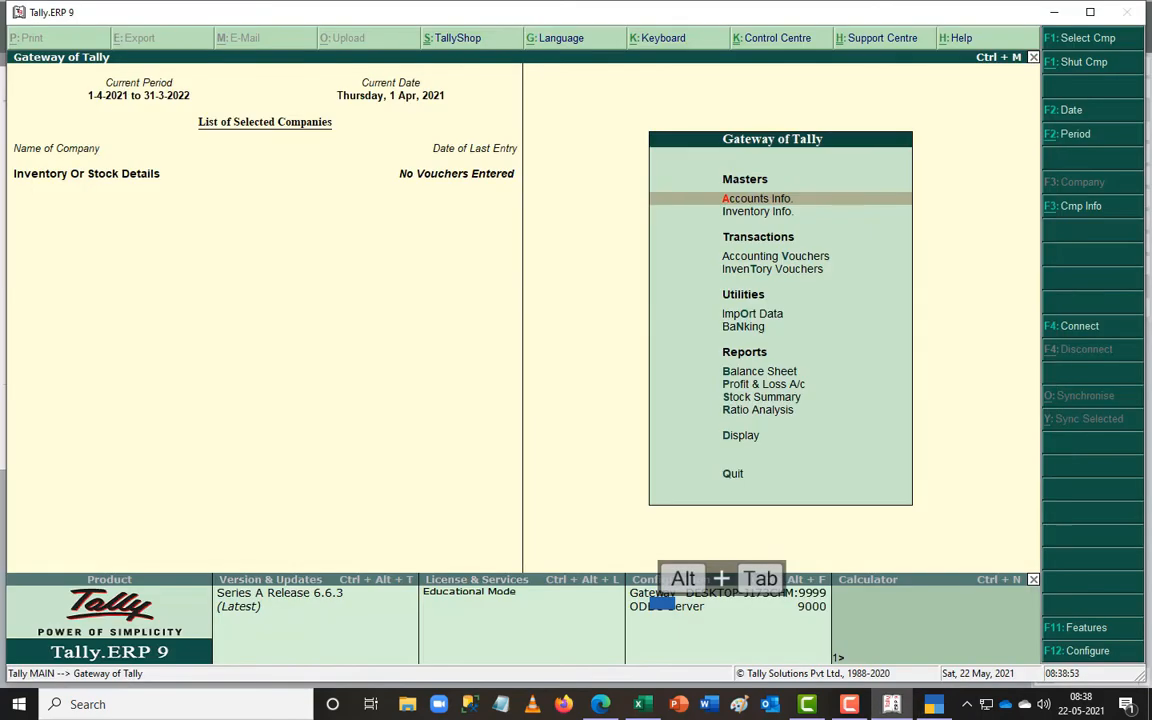
key(alt+Tab)
- Complete the name as 'Inventory Or Stock Details', set State to Tamil Nadu, and save
key(Up)
key(BackSpace)
key(BackSpace)
key(BackSpace)
key(BackSpace)
key(BackSpace)
key(BackSpace)
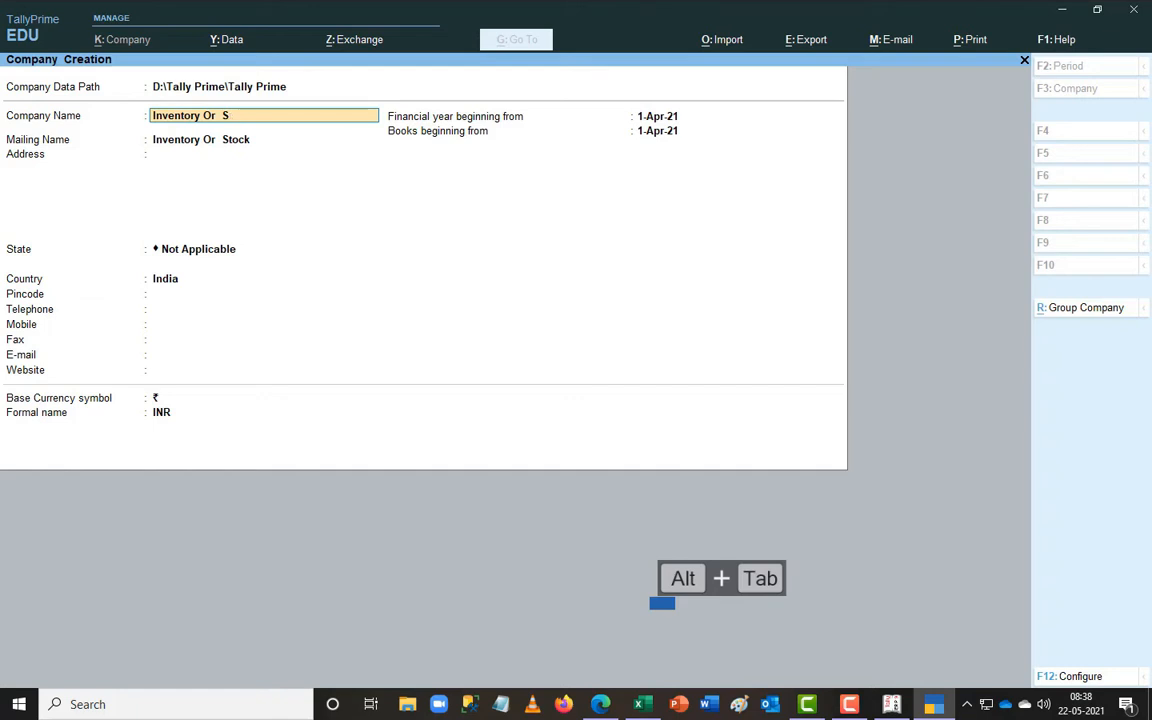
text(Stock Eta)
key(BackSpace)
key(BackSpace)
key(BackSpace)
text(De)
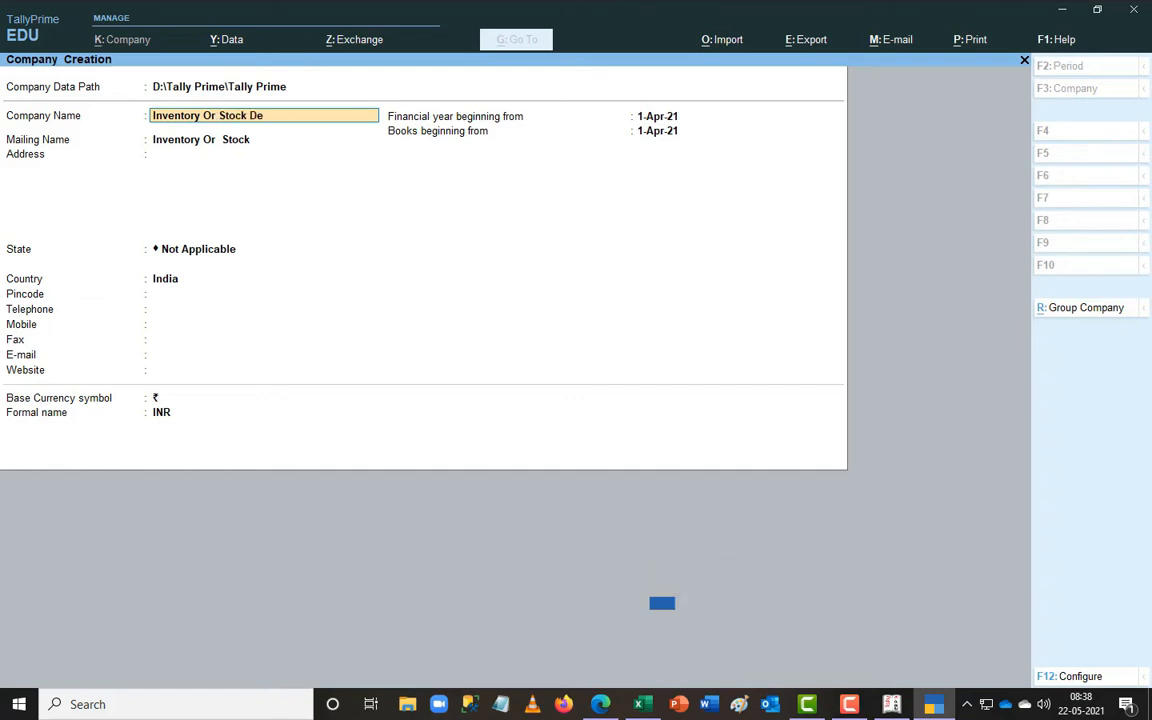
text(tails)
key(Return)
key(Return)
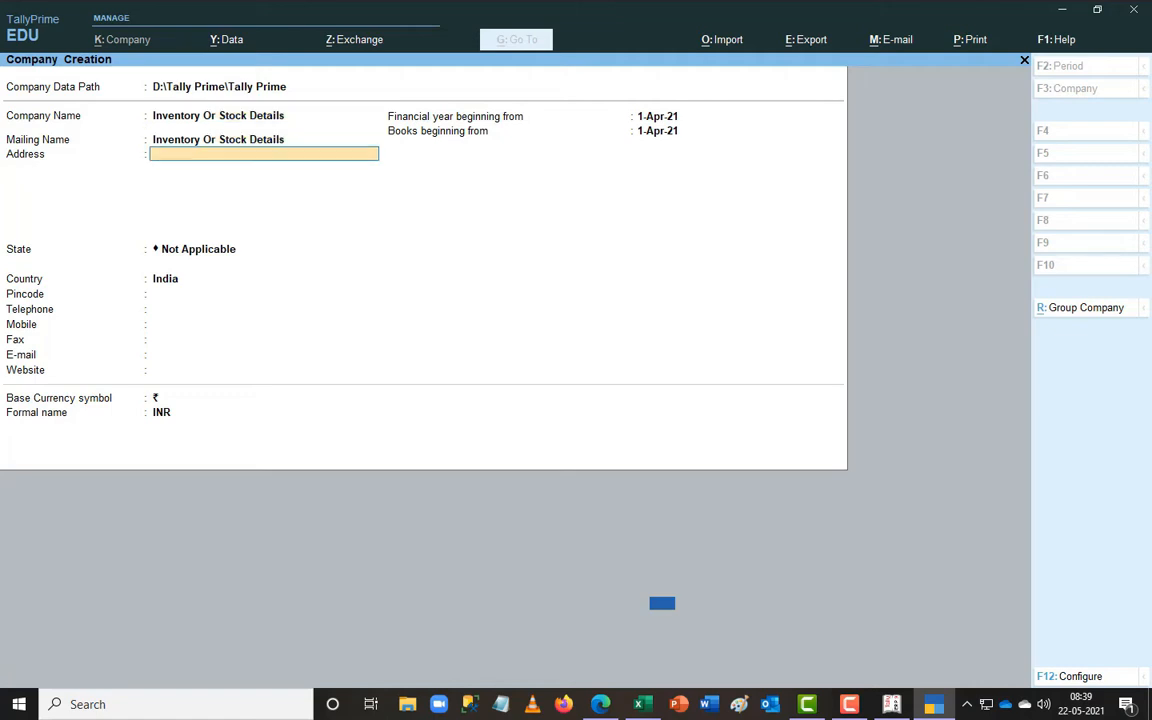
key(Return)
text(Tam)
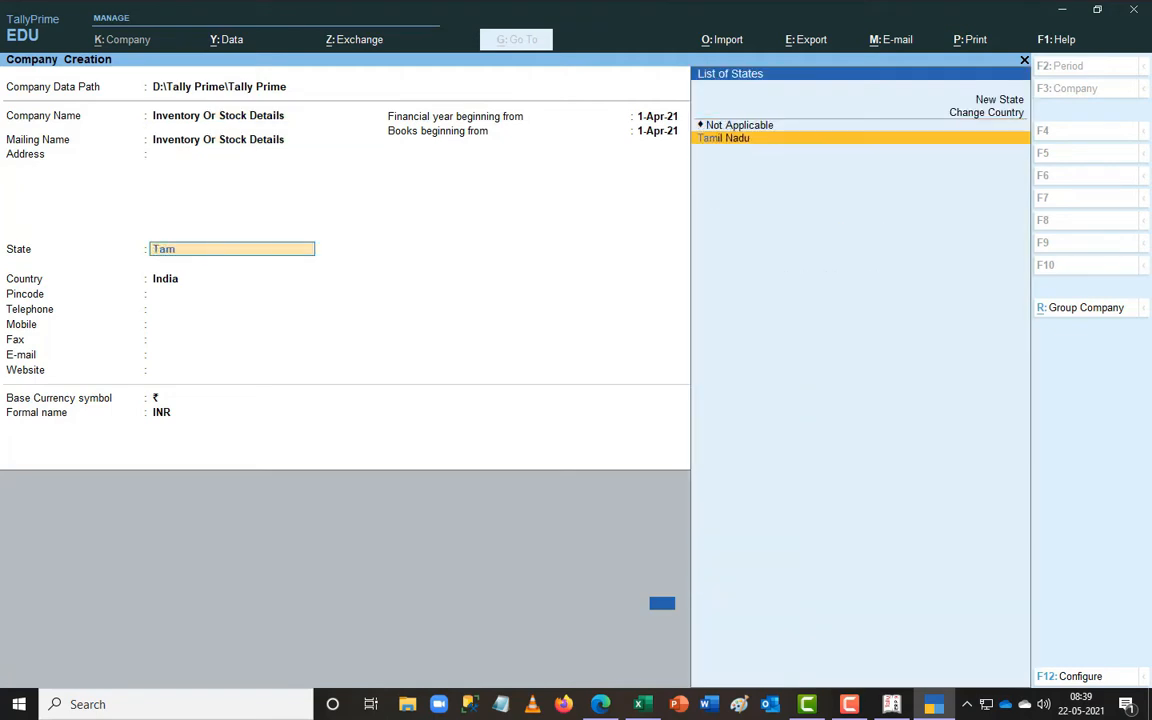
key(Return)
key(ctrl+a)
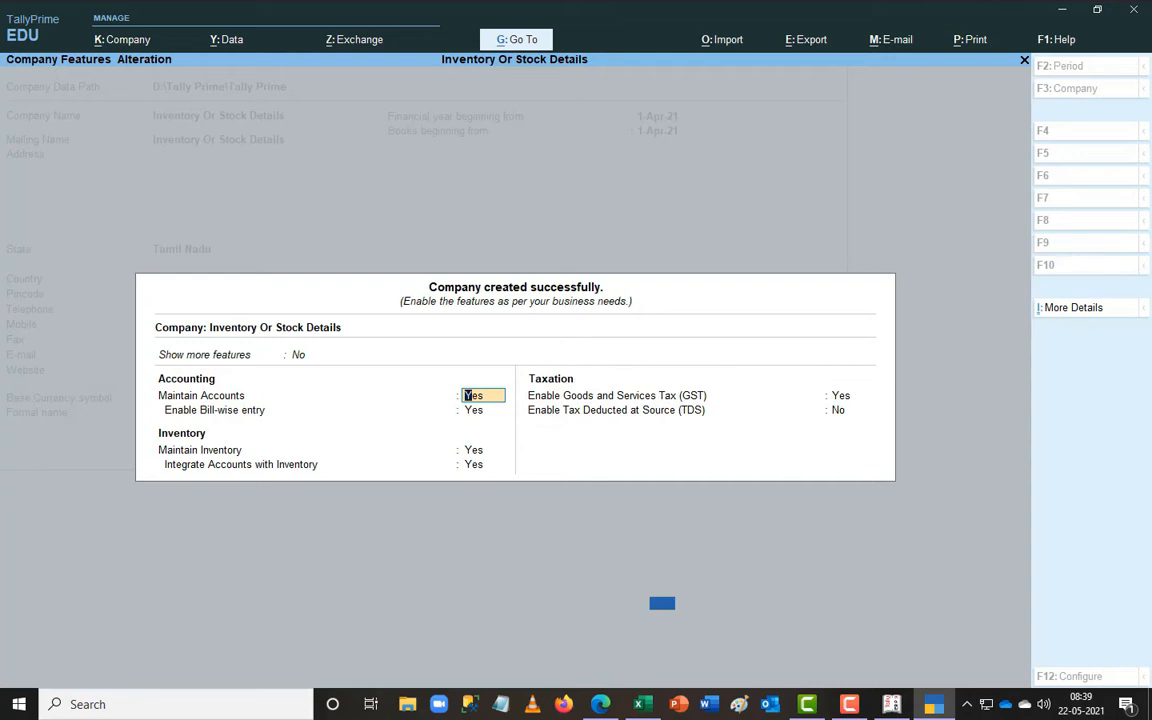
- Set GST to No in the company features and accept them
key(Return)
key(Return)
key(Return)
key(Return)
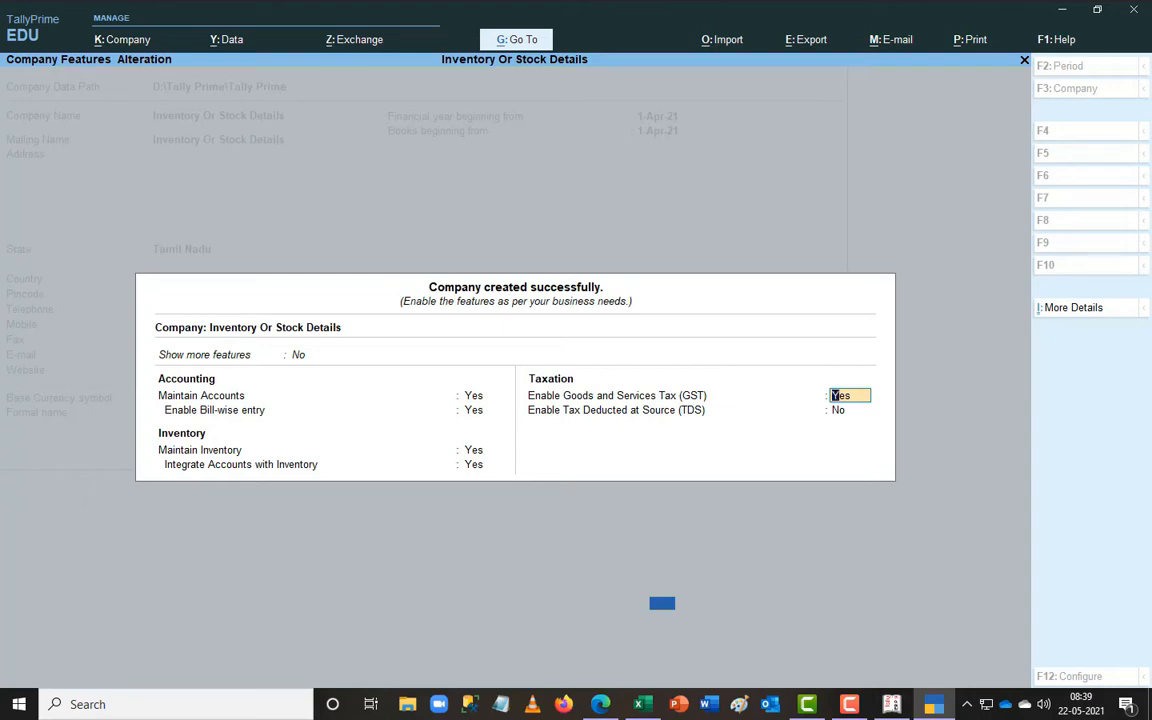
text(n)
key(Return)
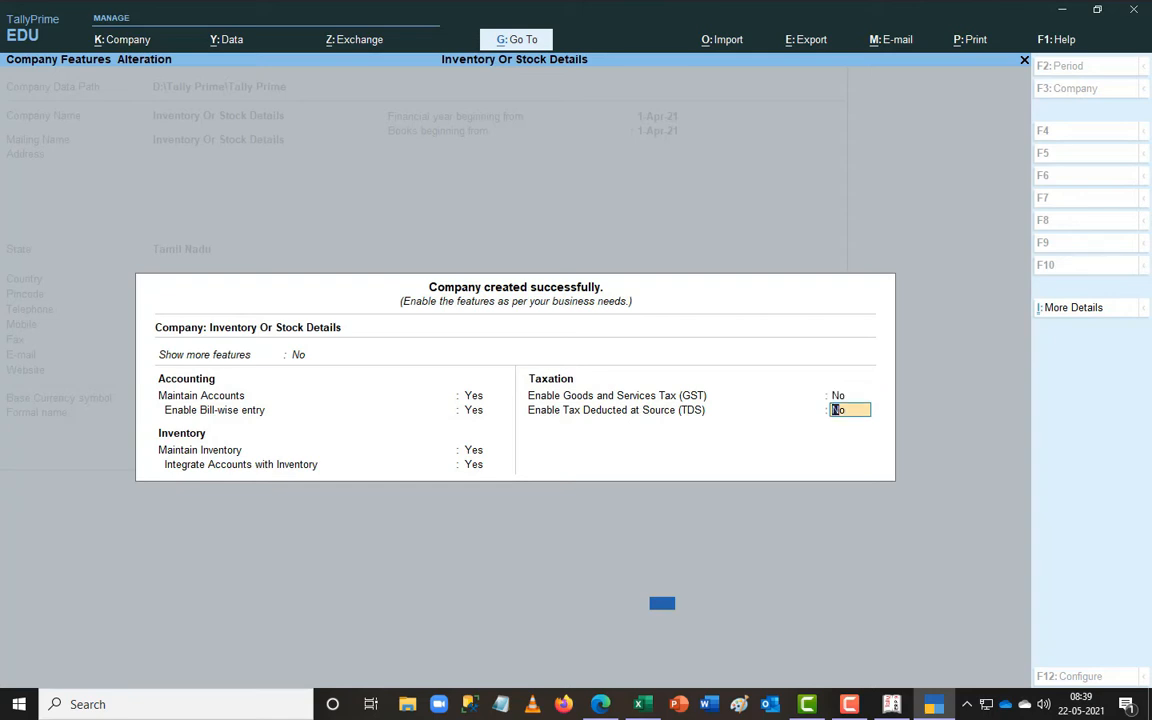
key(Return)
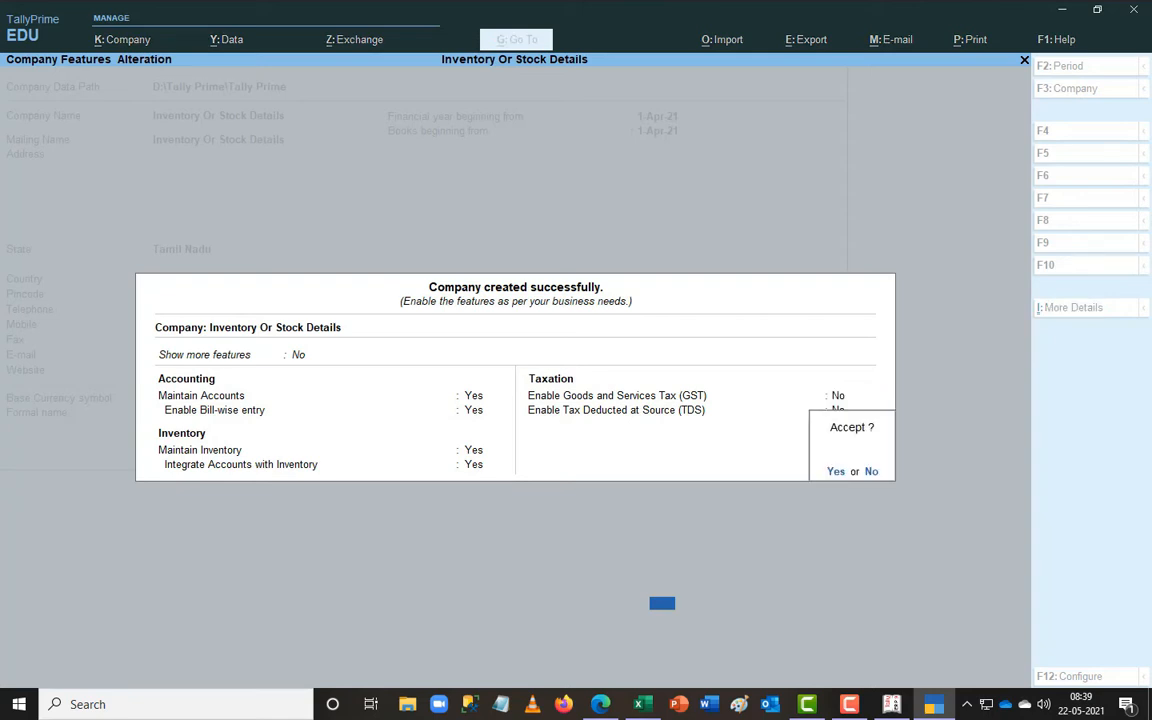
key(Return)
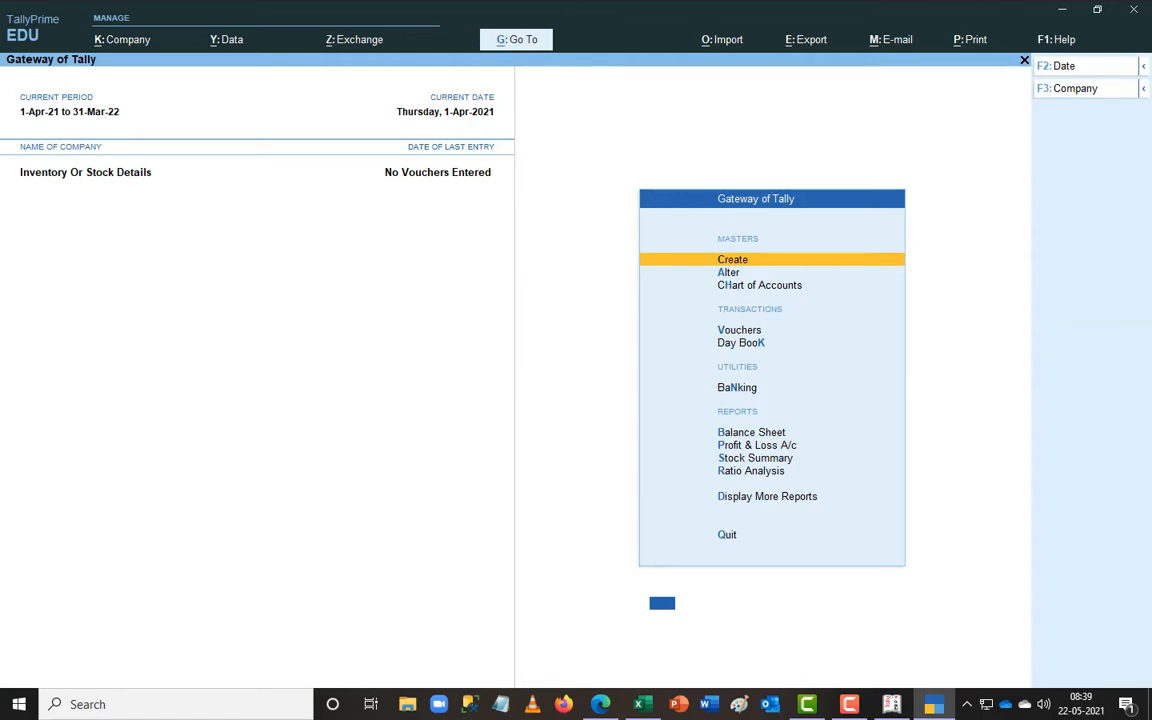
key(alt+Tab)
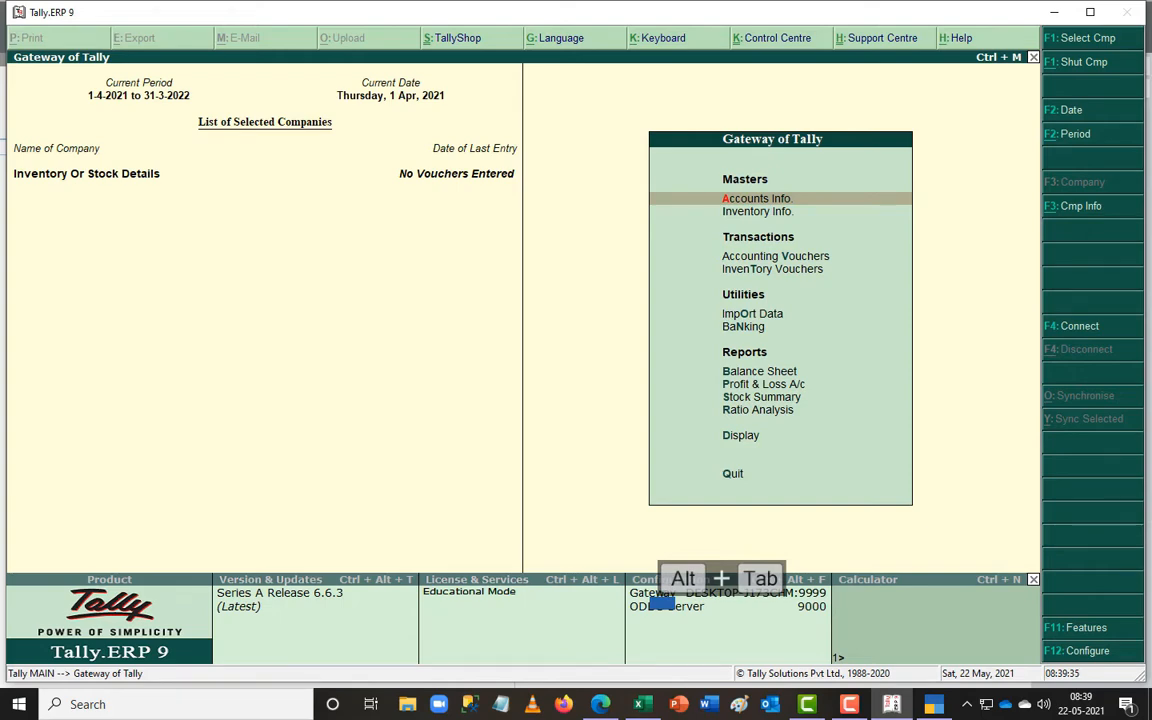
- Open TallyPrime's Create masters list and Tally.ERP 9's Inventory Info menu to compare them
key(alt+Tab)
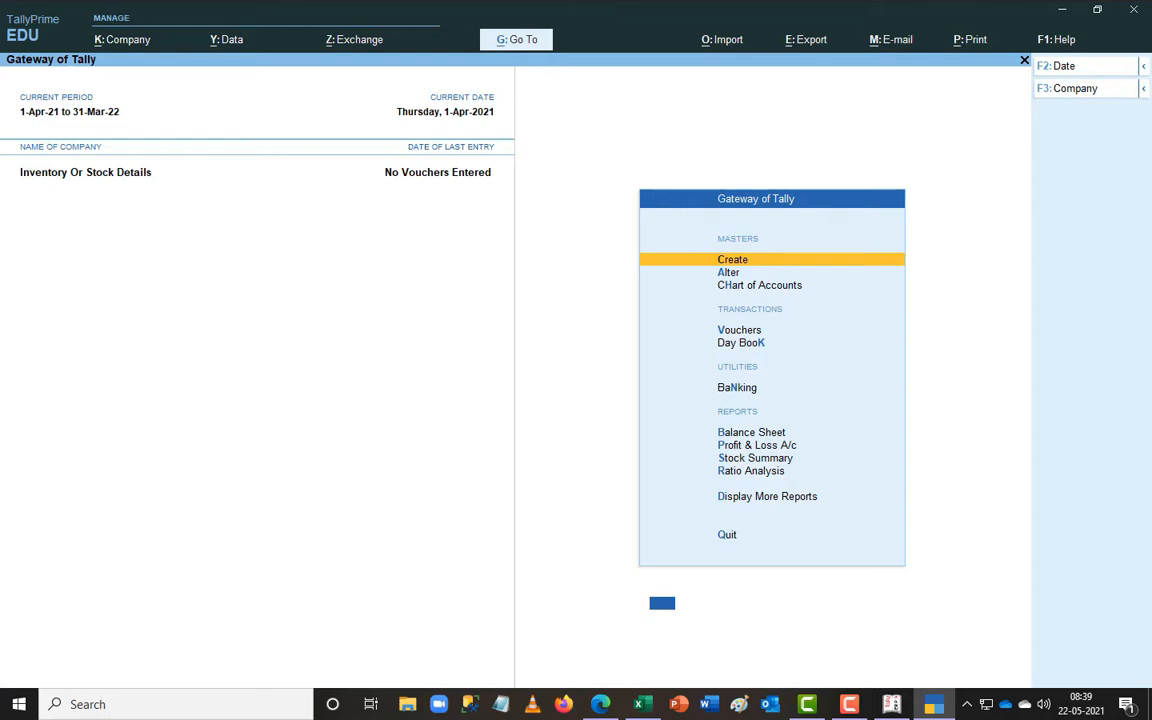
key(Return)
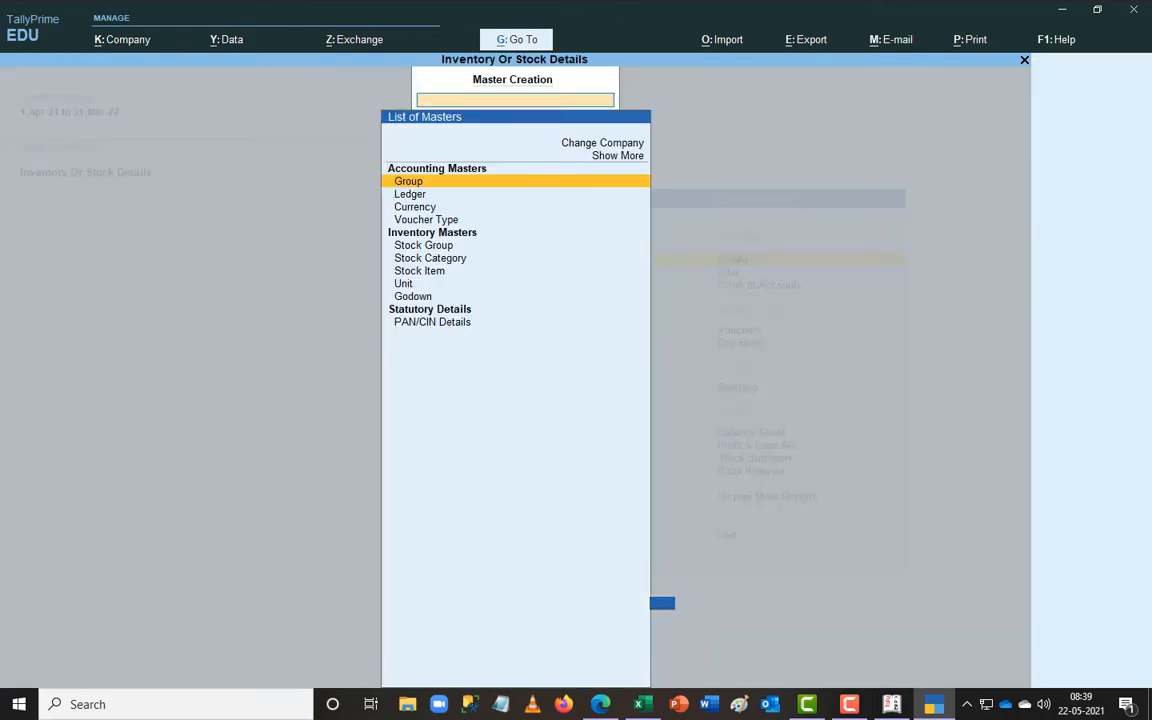
key(alt+Tab)
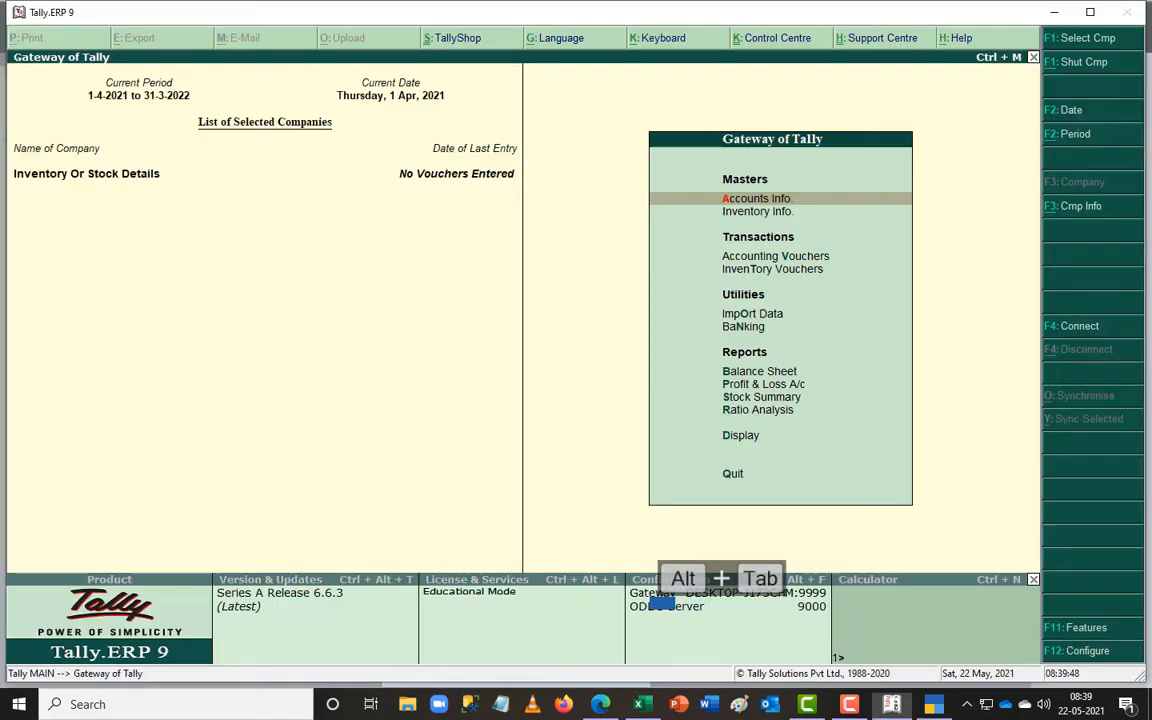
key(Return)
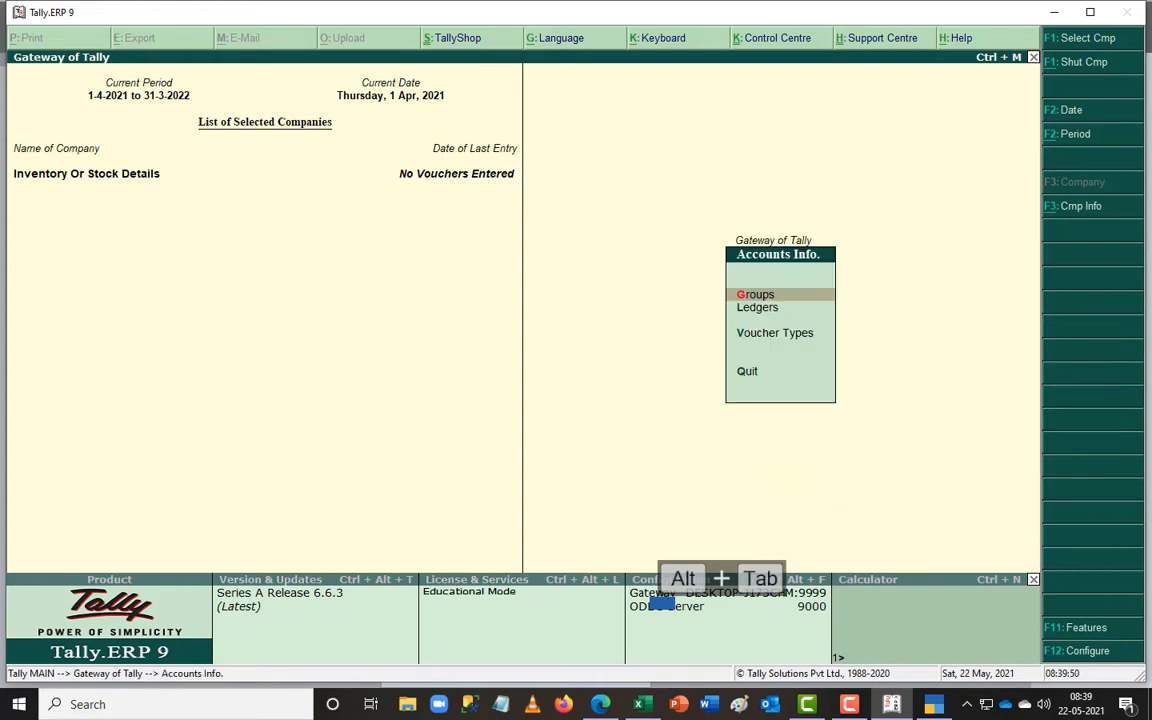
key(Escape)
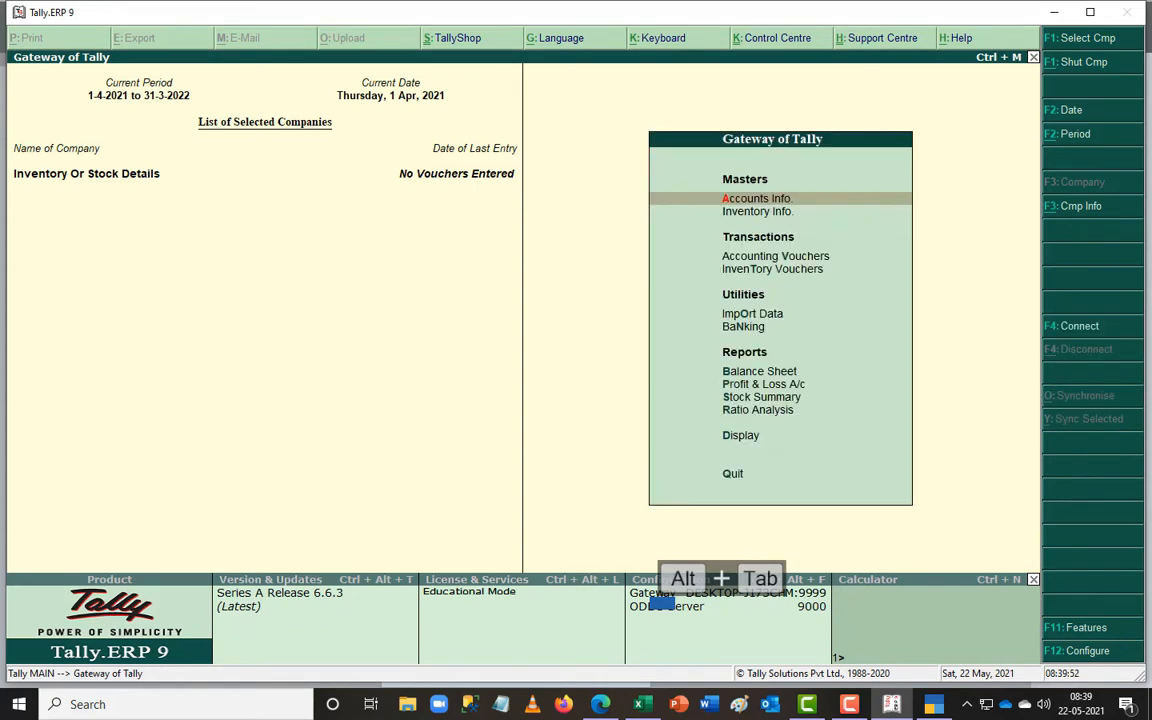
key(Down)
key(Return)
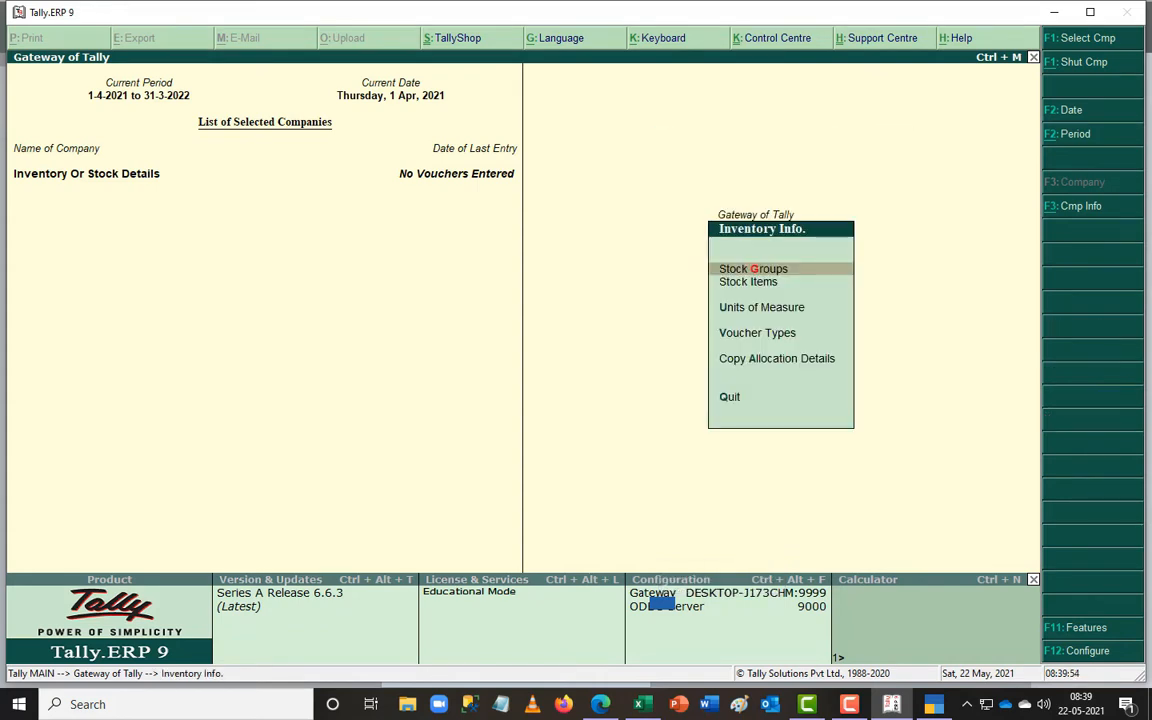
key(alt+Tab)
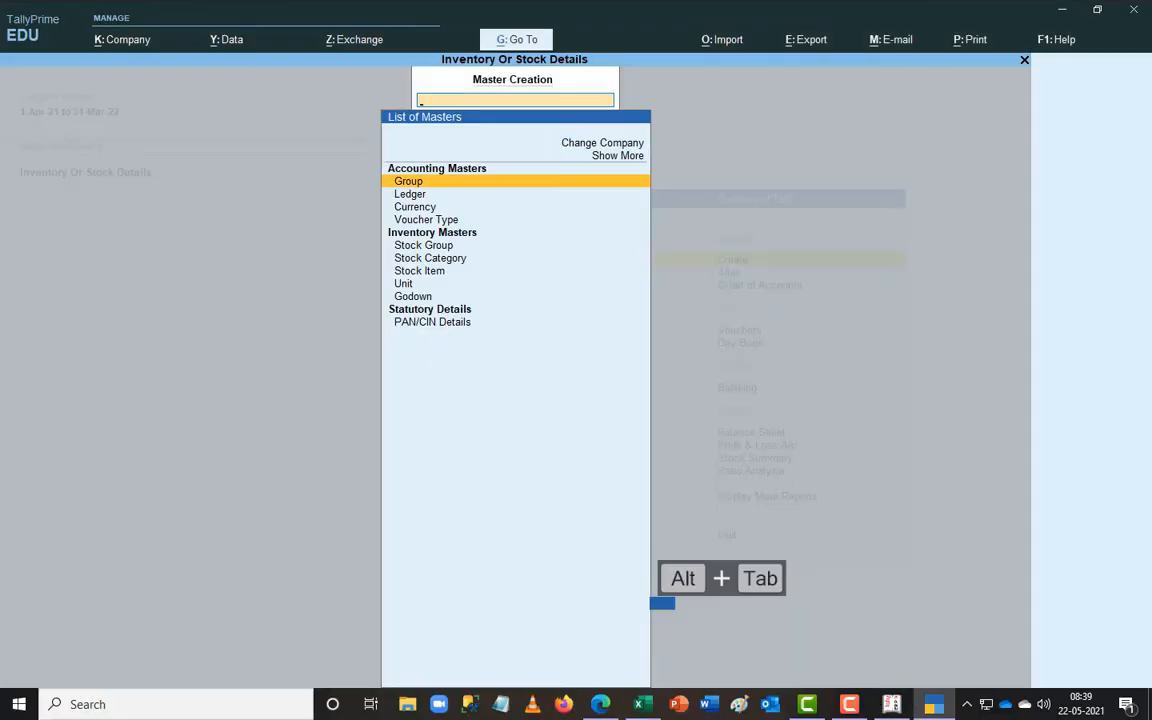
key(alt+Tab)
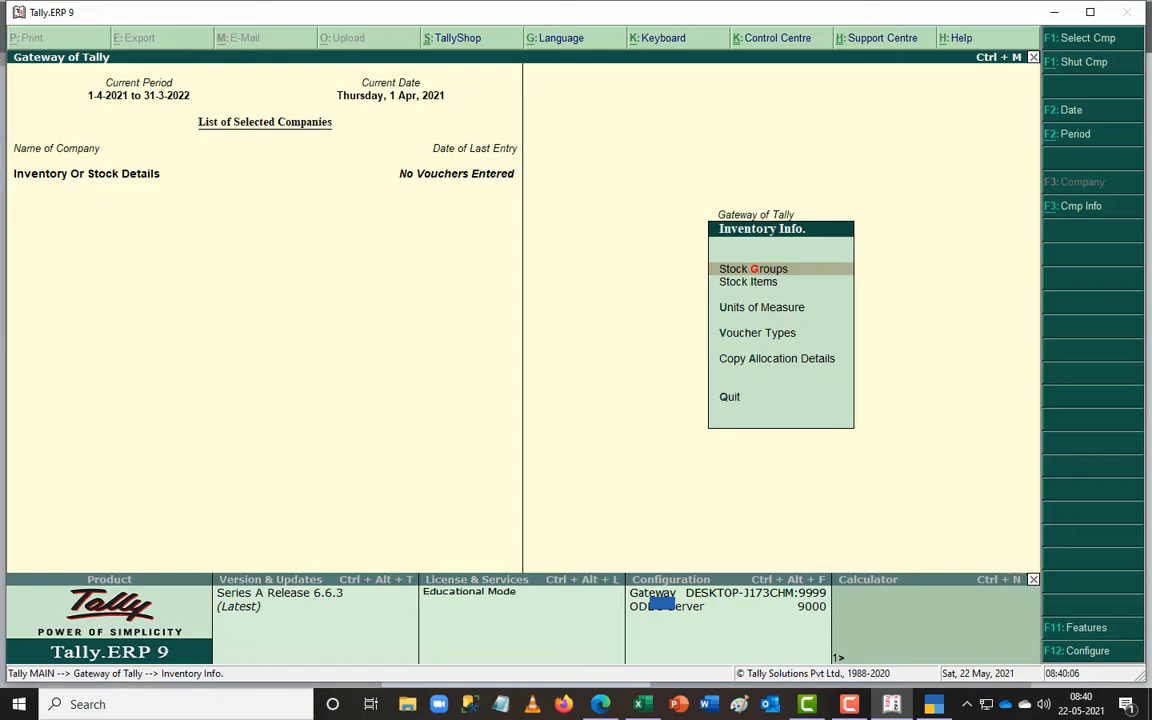
- Keep comparing the two programs, reopening Tally.ERP 9's Accounts and Inventory Info menus
key(alt+Tab)
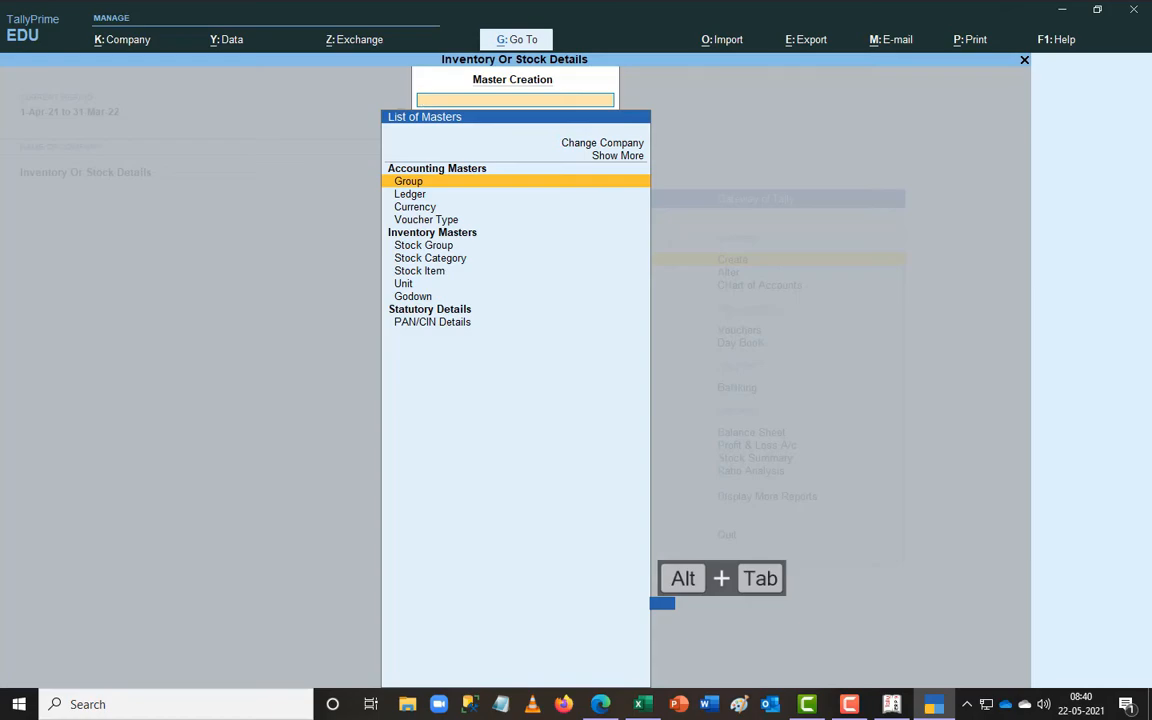
key(alt+Tab)
key(Escape)
key(Up)
key(Return)
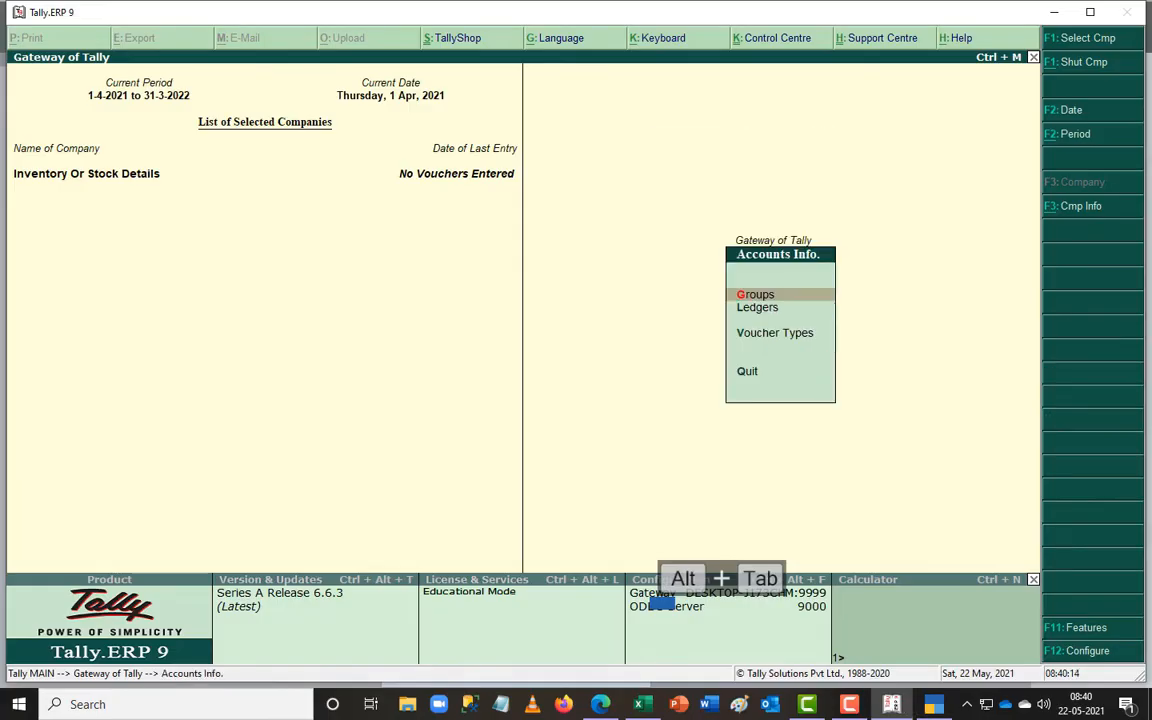
key(Escape)
key(Down)
key(Return)
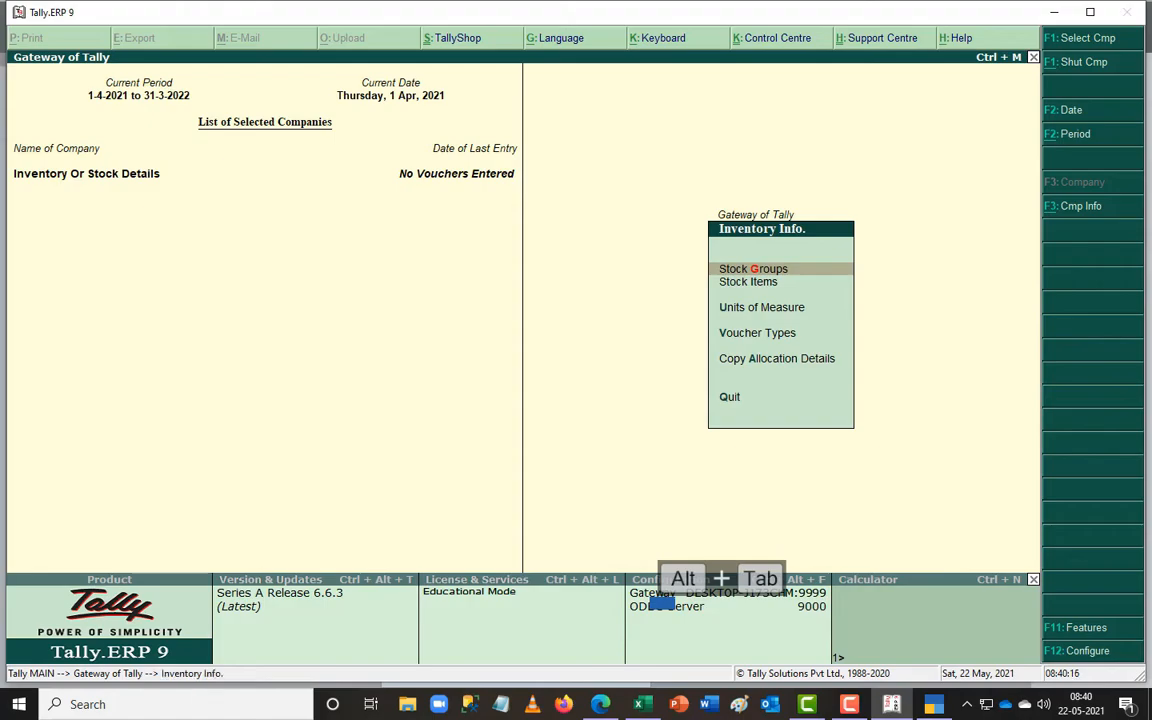
- Open Voucher Type creation in TallyPrime and quit it without creating anything
key(alt+Tab)
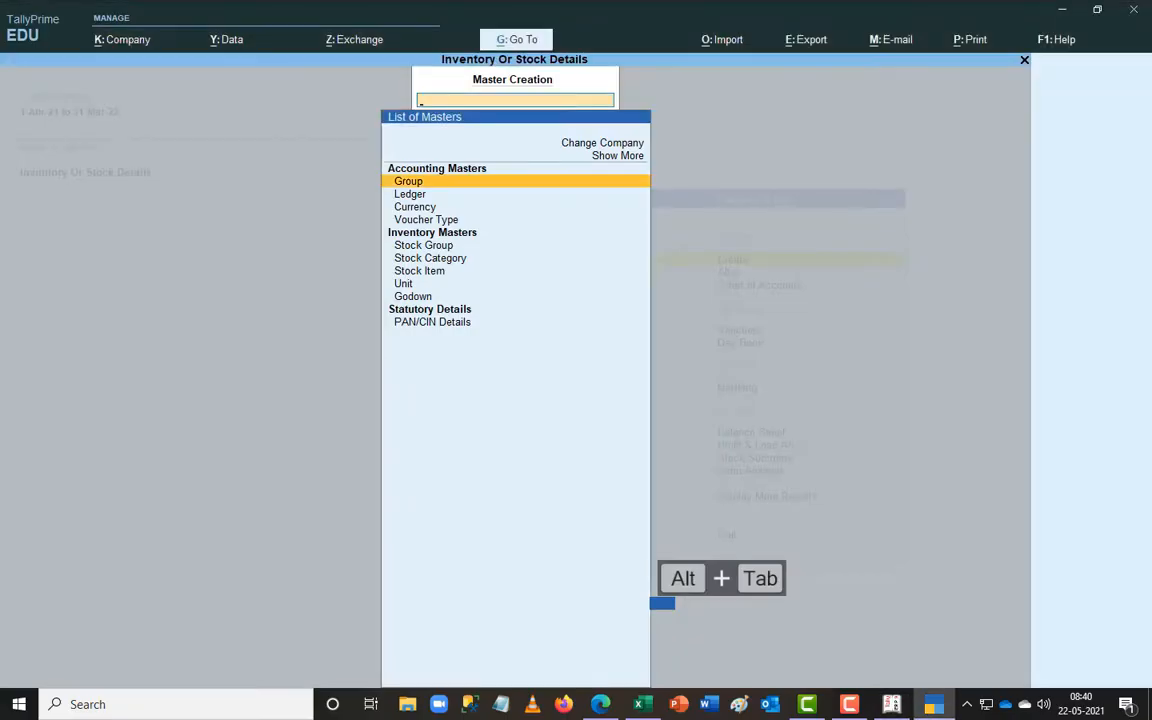
key(Down)
key(Down)
key(Down)
key(Return)
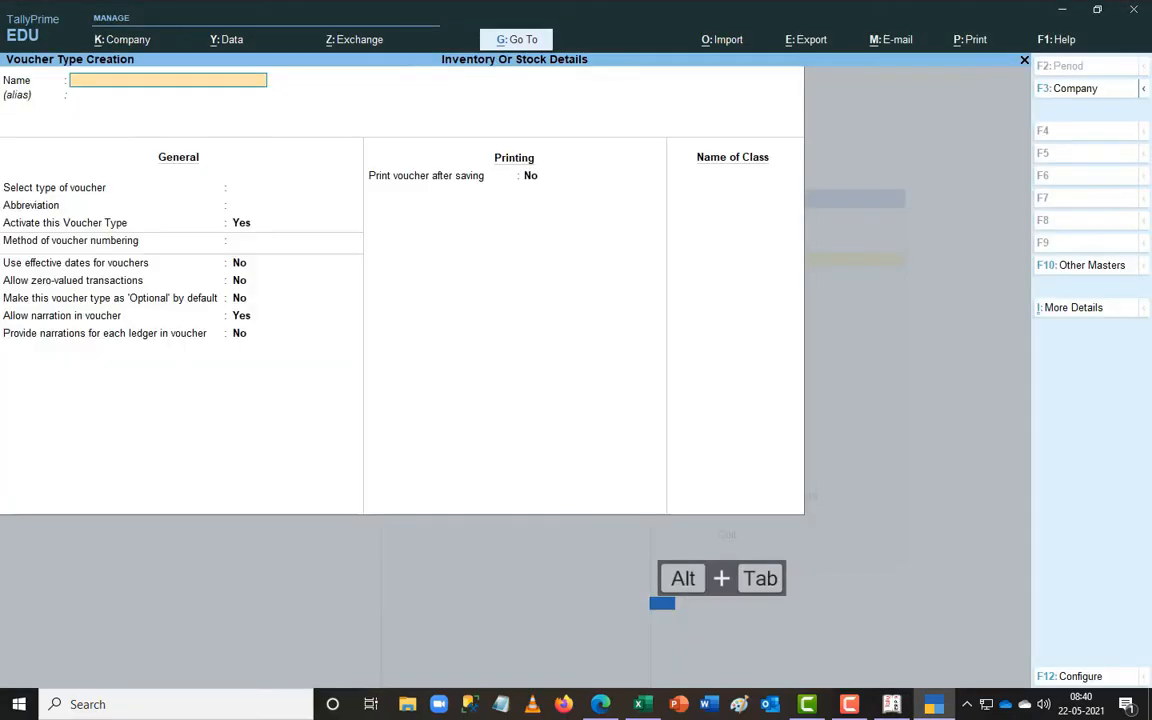
key(Escape)
key(Return)
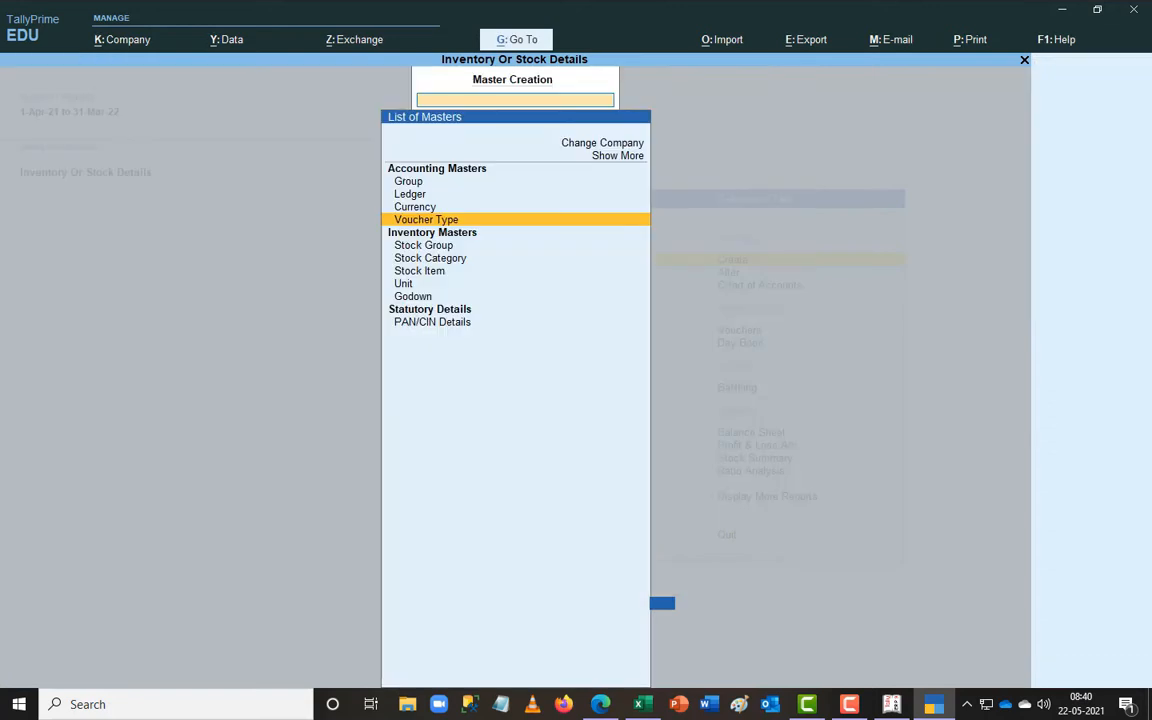
key(Return)
key(Escape)
- Return to Gateway of Tally and open Alter > Voucher Type
key(Return)
key(Escape)
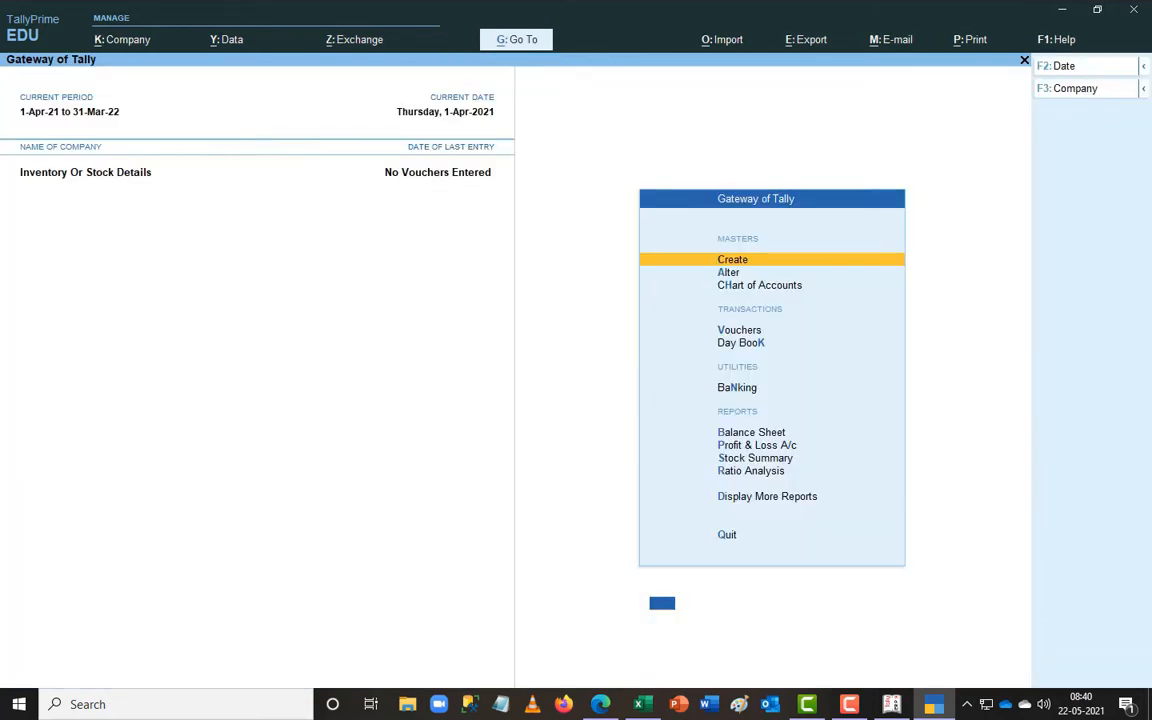
key(Down)
key(Return)
key(Down)
key(Down)
key(Down)
key(Return)
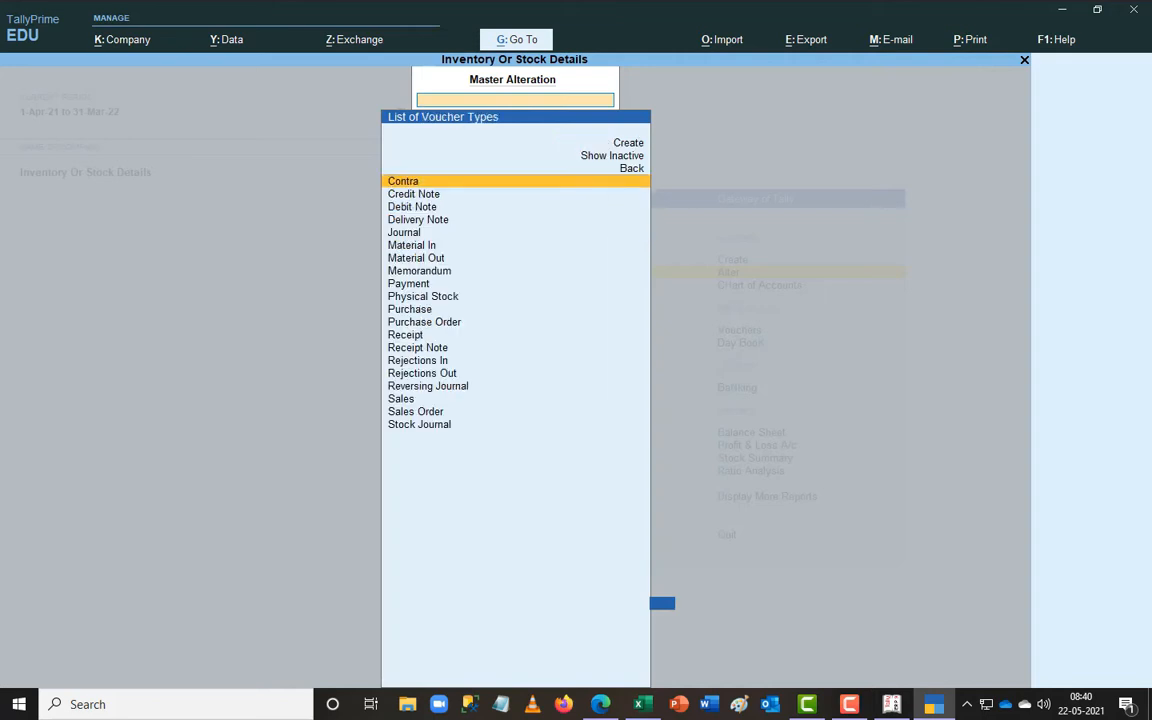
- Browse the voucher types from Delivery Note down to Stock Journal, then close the list
key(Down)
key(Down)
key(Down)
key(Up)
key(Up)
key(Up)
key(Up)
key(Up)
key(Up)
key(Down)
key(Down)
key(Down)
key(Down)
key(Down)
key(Down)
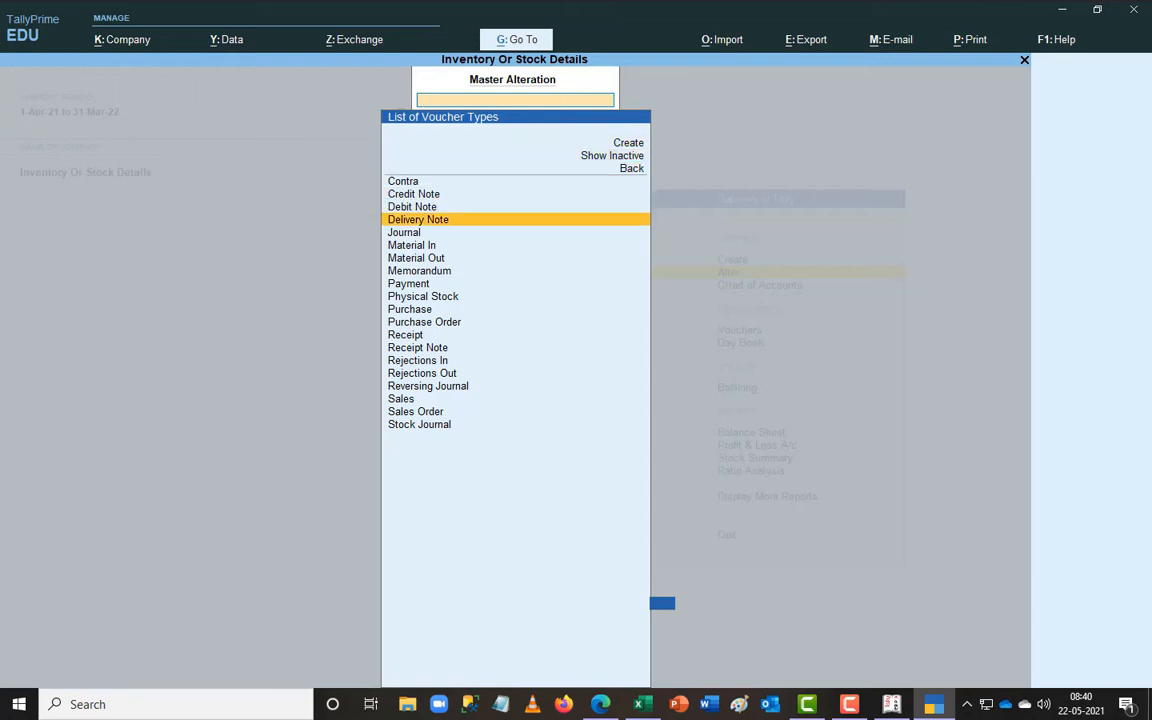
key(Down)
key(Down)
key(Down)
key(Down)
key(Down)
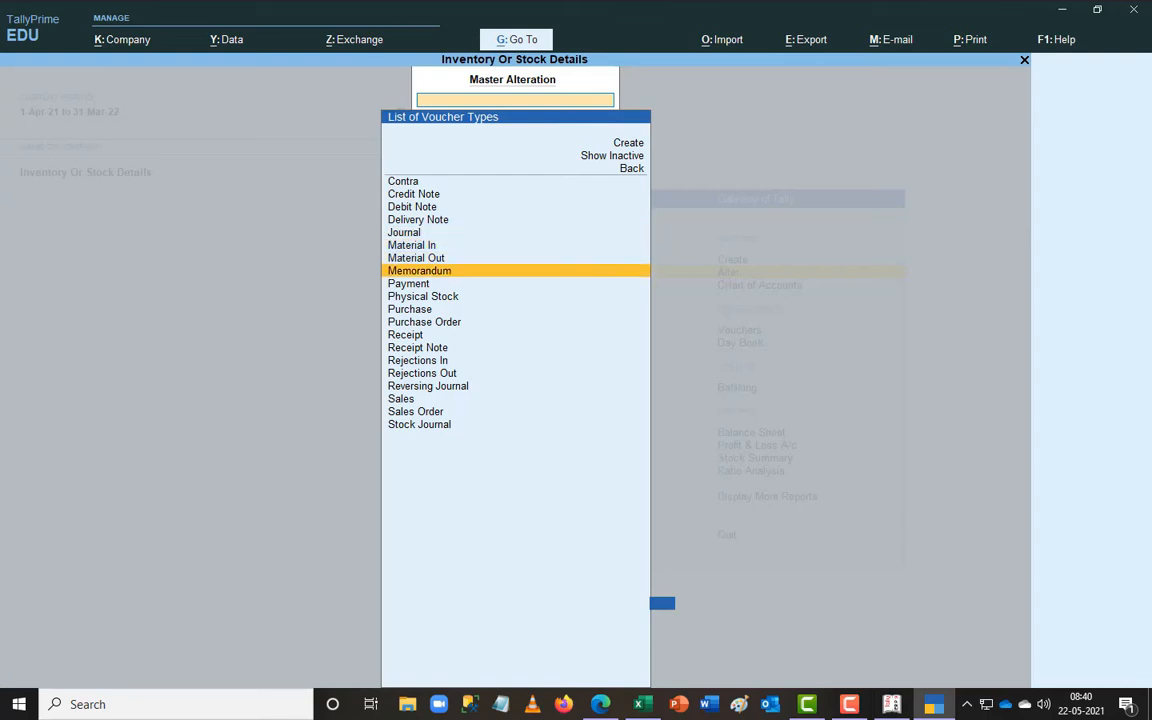
key(Down)
key(Down)
key(Down)
key(Down)
key(Down)
key(Down)
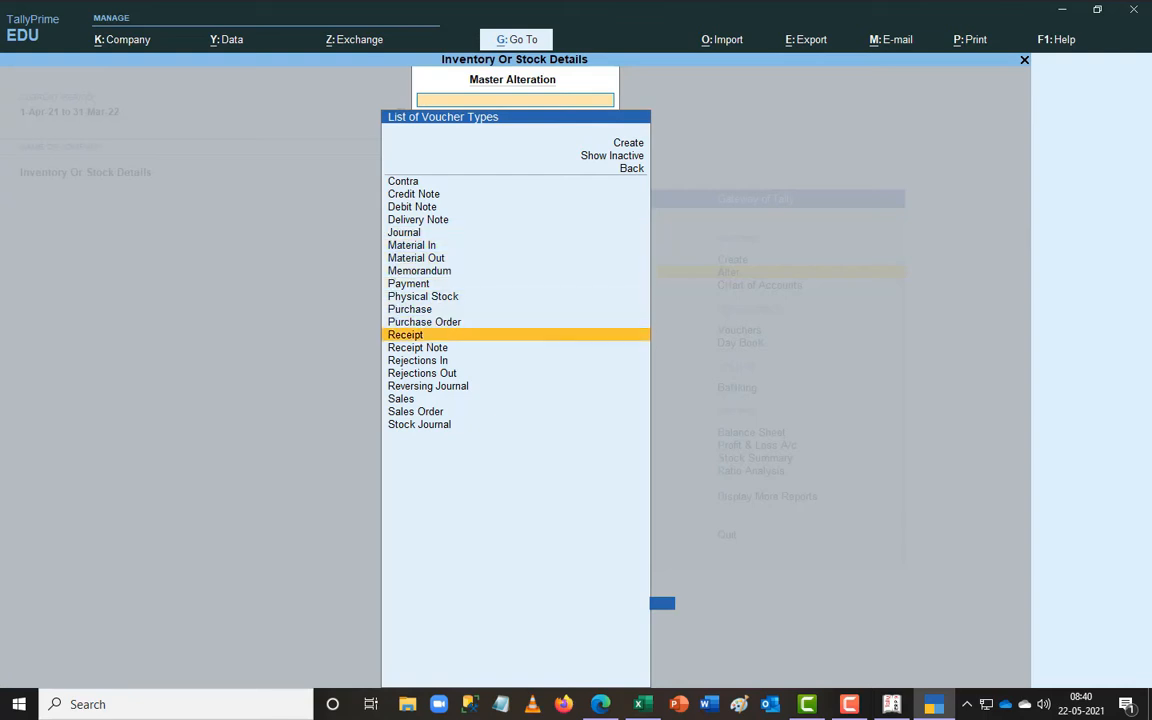
key(Down)
key(Down)
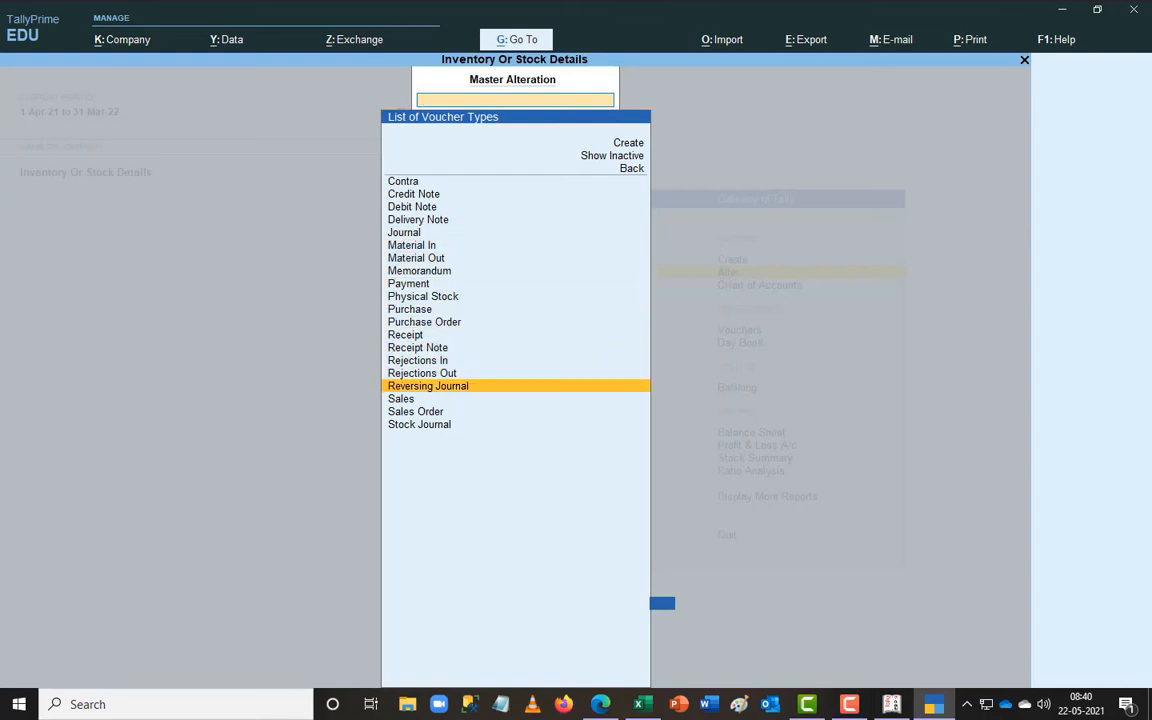
key(Down)
key(Down)
key(Down)
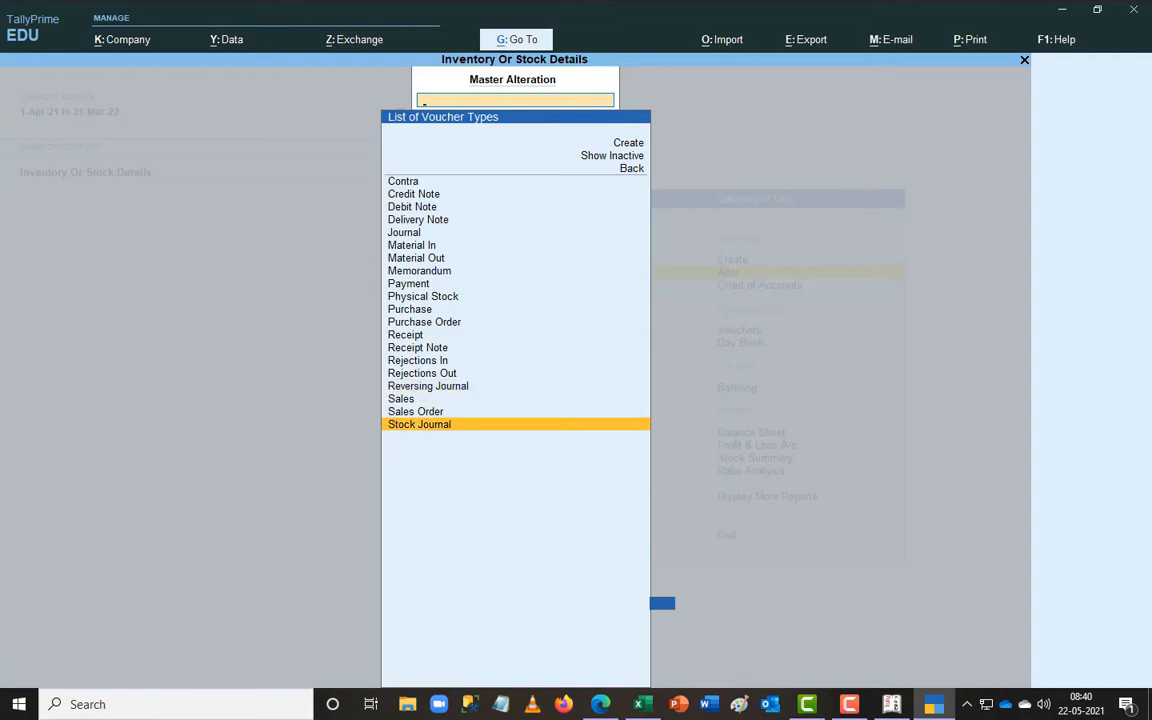
key(Down)
key(Escape)
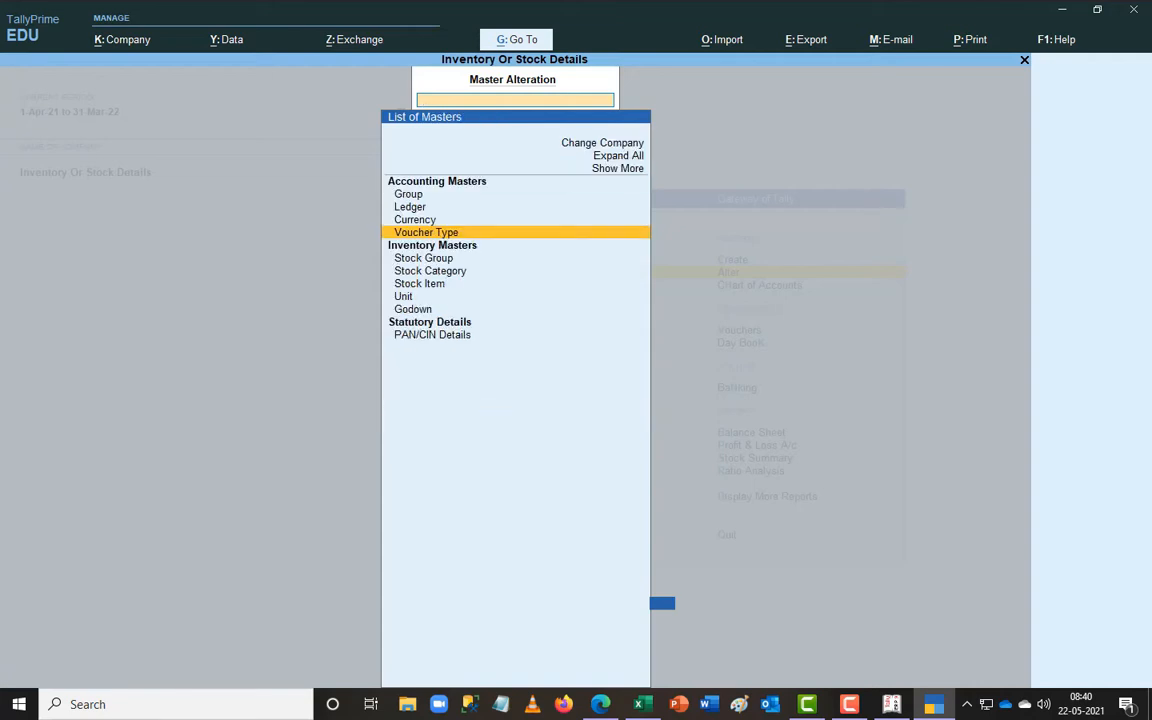
key(alt+Tab)
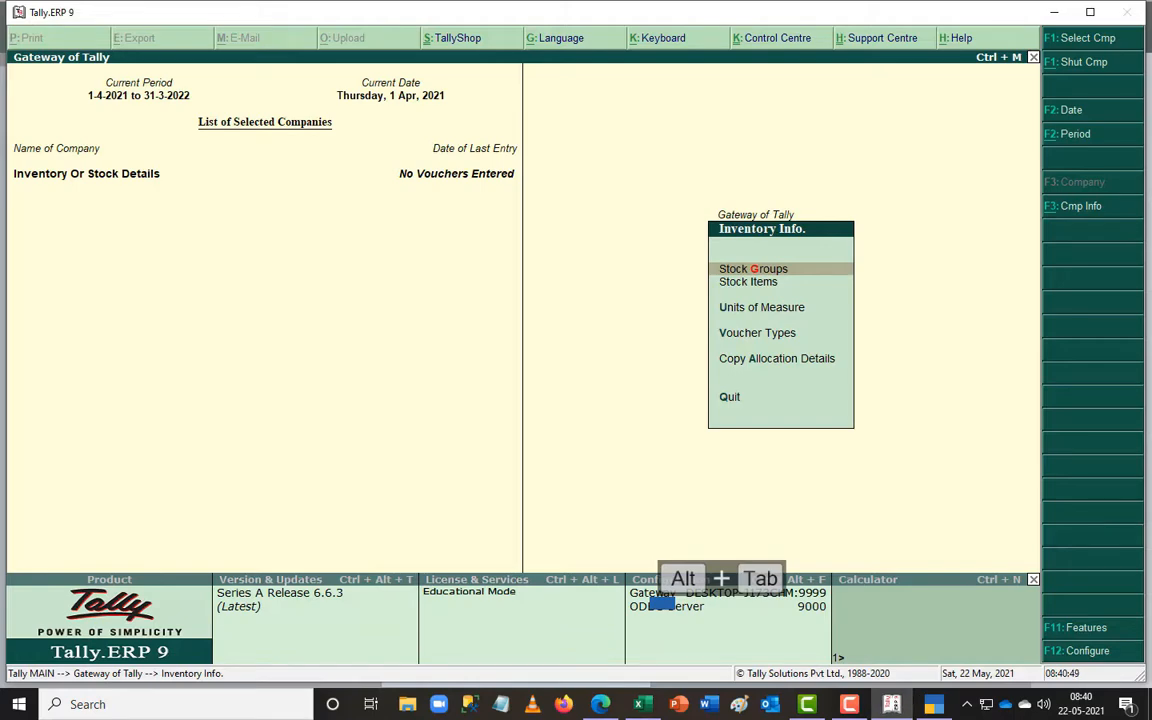
- Quit Tally.ERP 9, review the Exercise No: 1 stock table, and return to TallyPrime's masters list
key(alt+Tab)
key(alt+Tab)
key(Escape)
key(Escape)
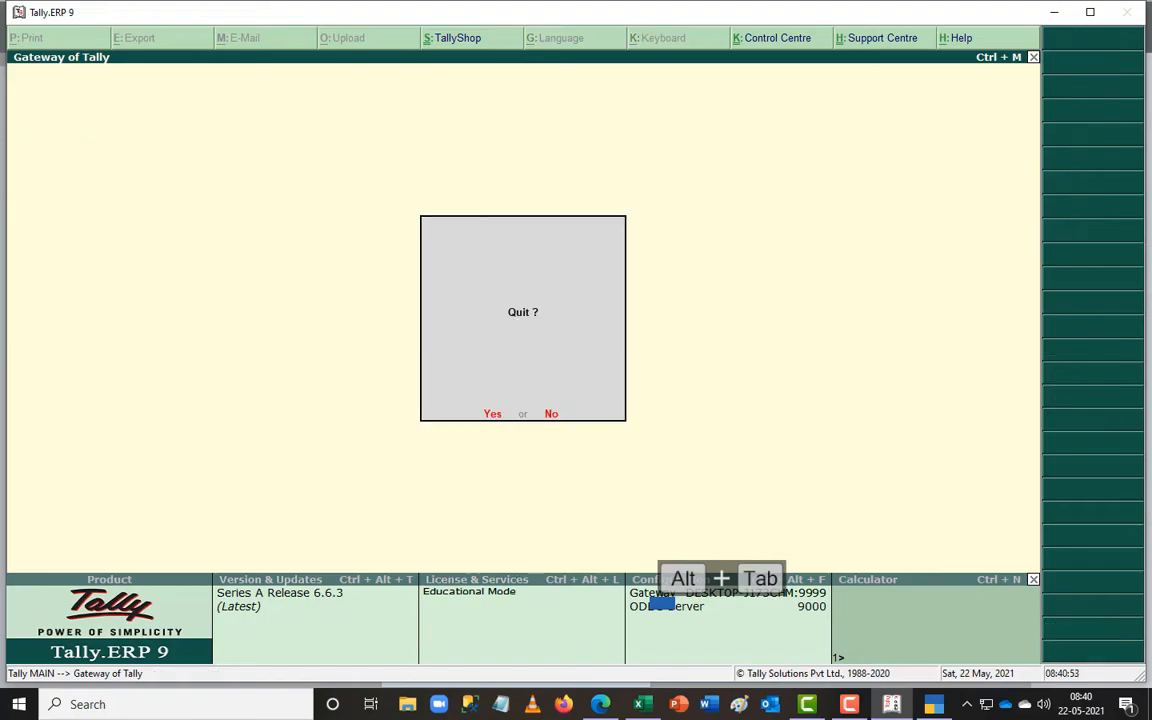
key(alt+Tab)
key(alt+Tab)
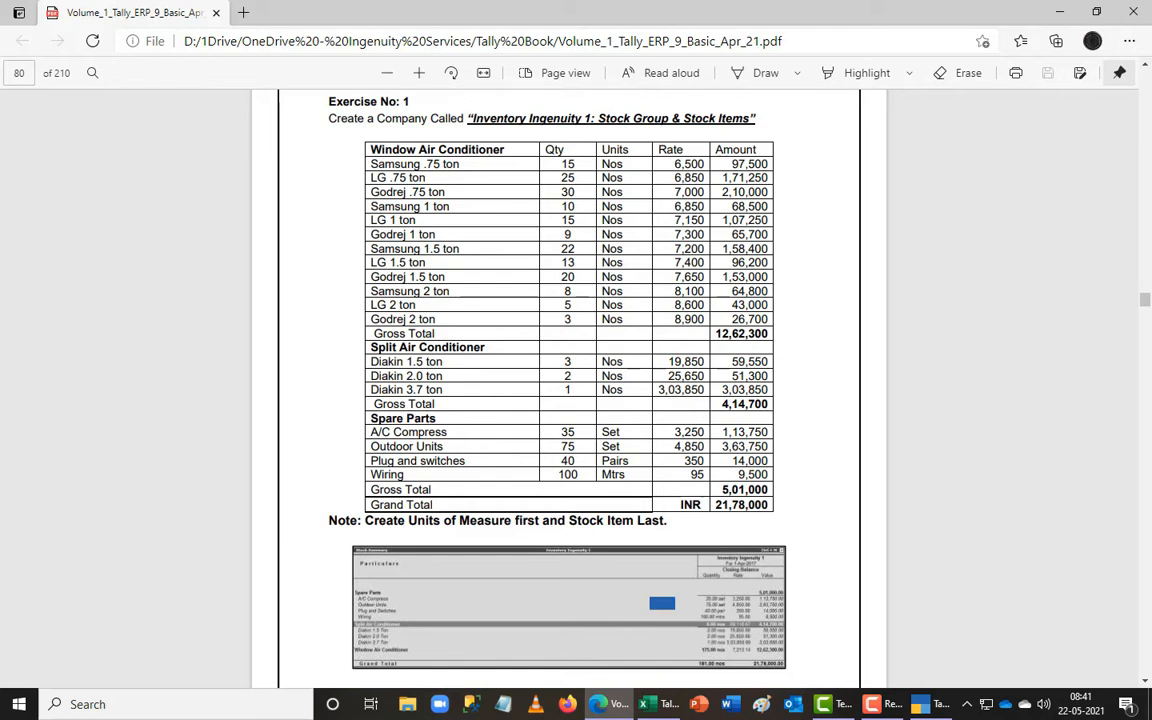
key(alt+Tab)
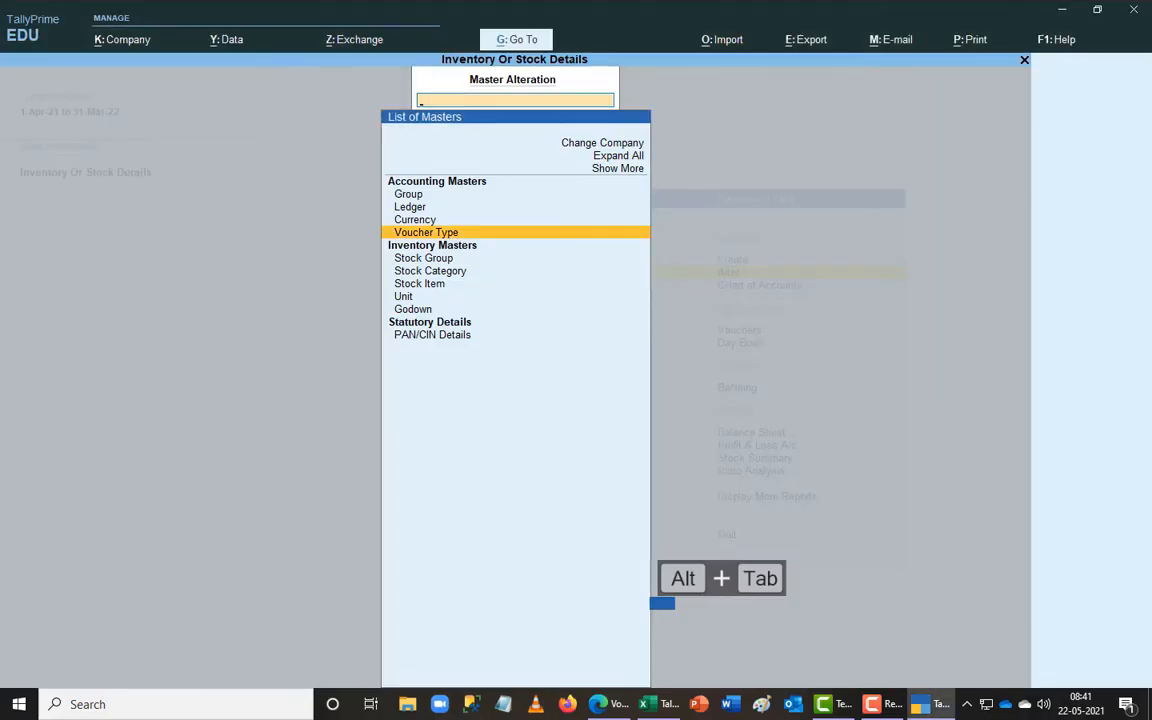
key(Down)
key(Down)
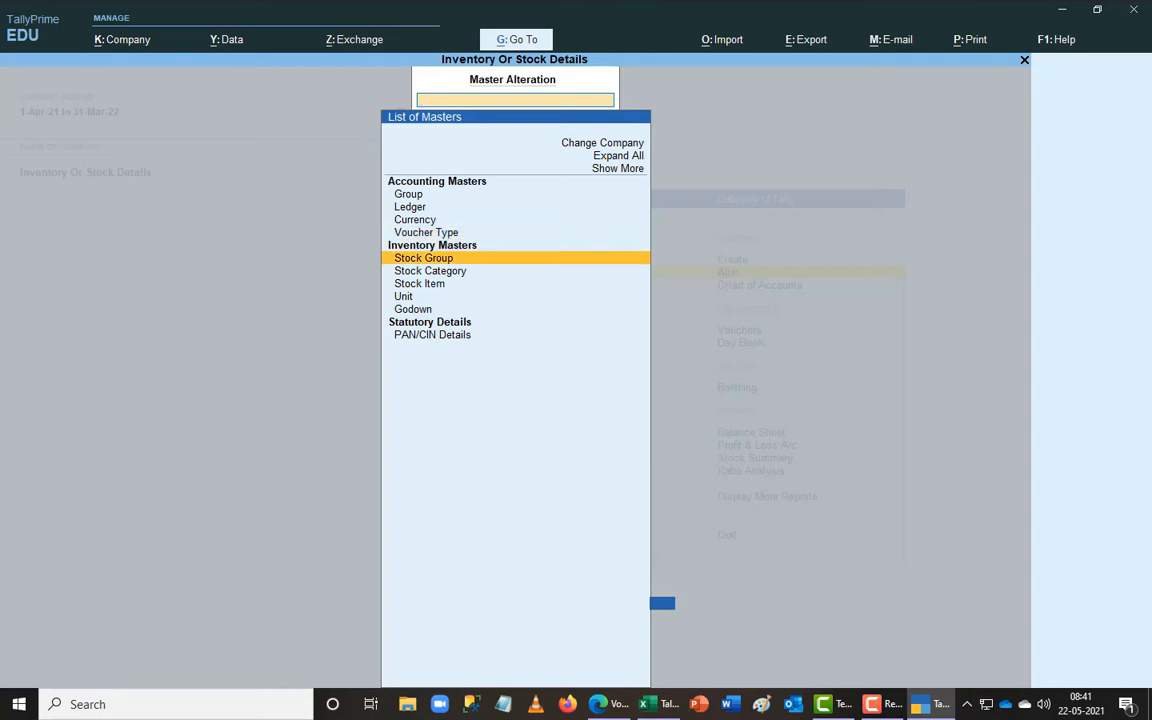
- Check the Stock Group, Stock Category, Stock Item, Unit and Godown lists for existing masters
key(Return)
key(Escape)
key(Down)
key(Return)
key(Escape)
key(Down)
key(Return)
key(Escape)
key(Down)
key(Return)
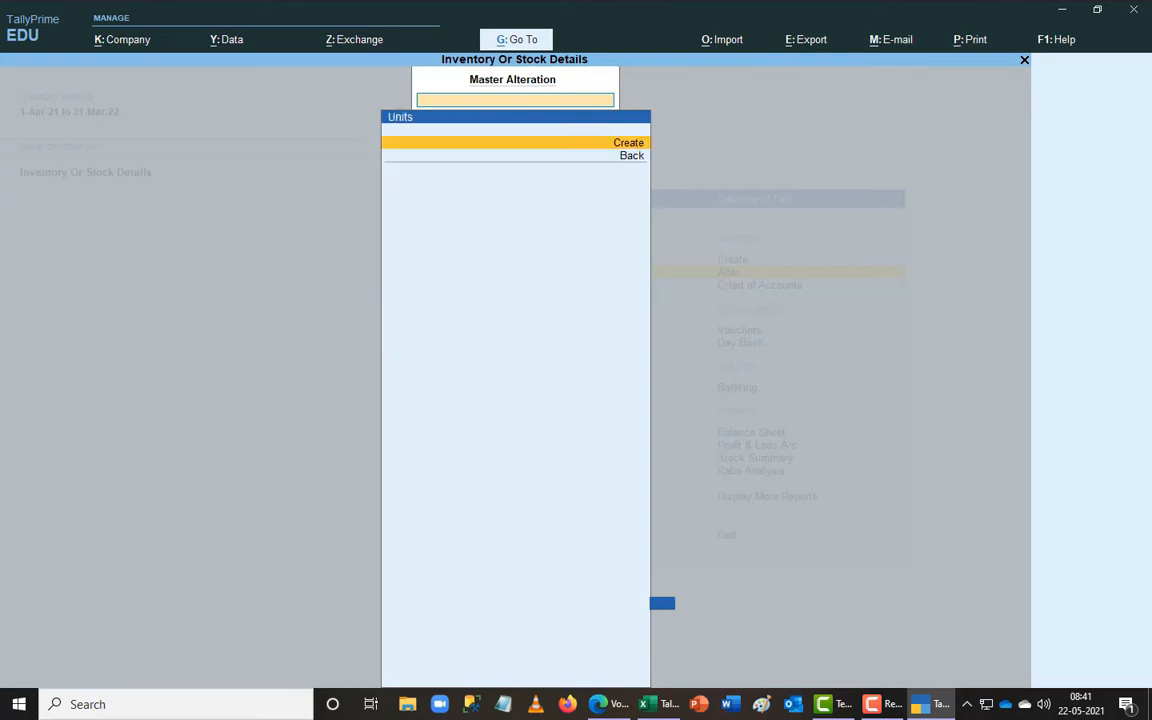
key(Escape)
key(Down)
key(Return)
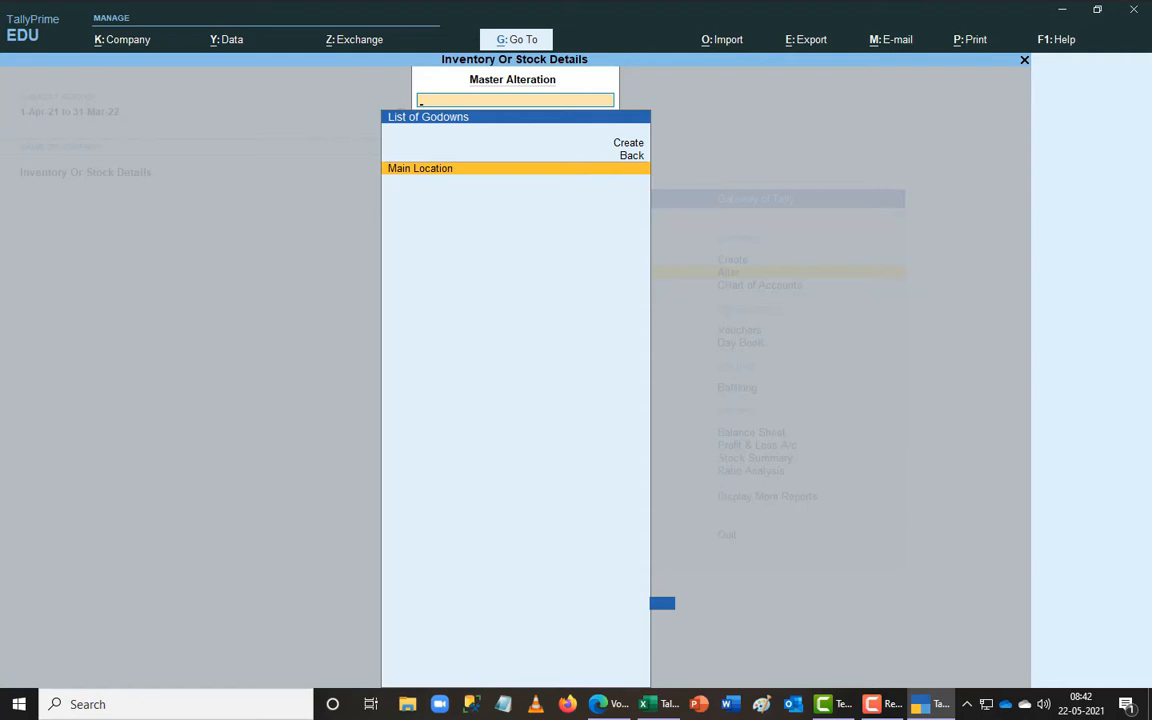
key(Escape)
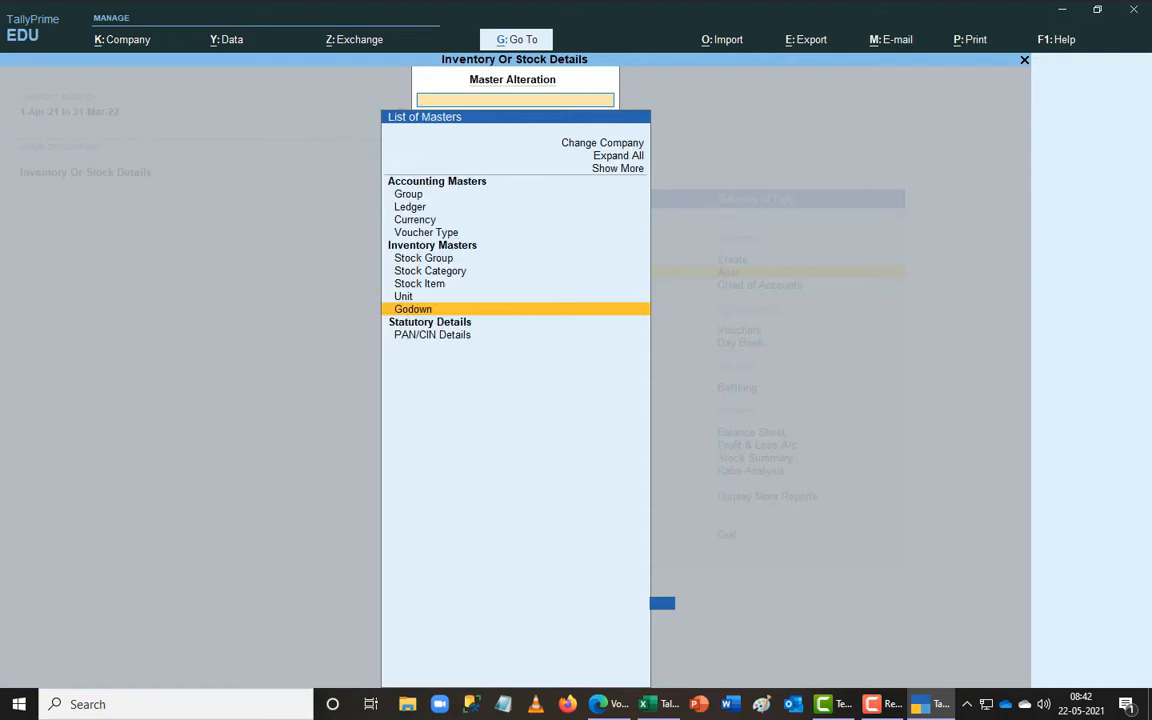
- Go to the Unit master and start creating a new unit
key(Up)
key(Up)
key(Up)
key(Up)
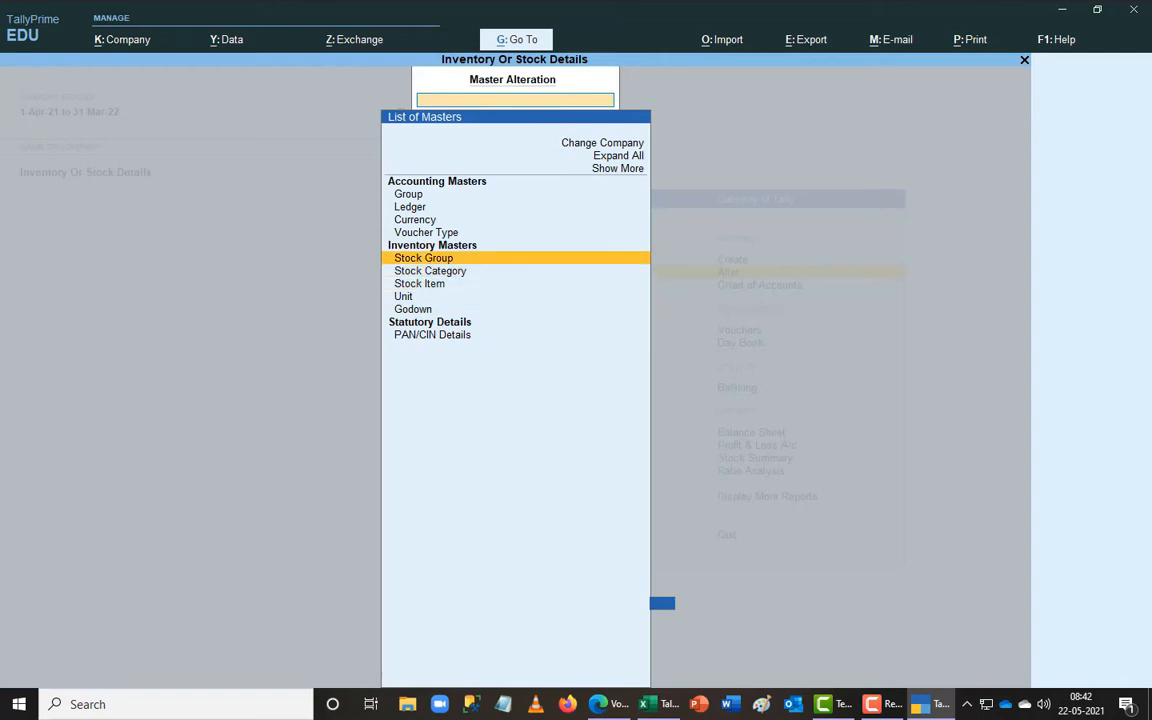
key(Down)
key(Down)
key(Down)
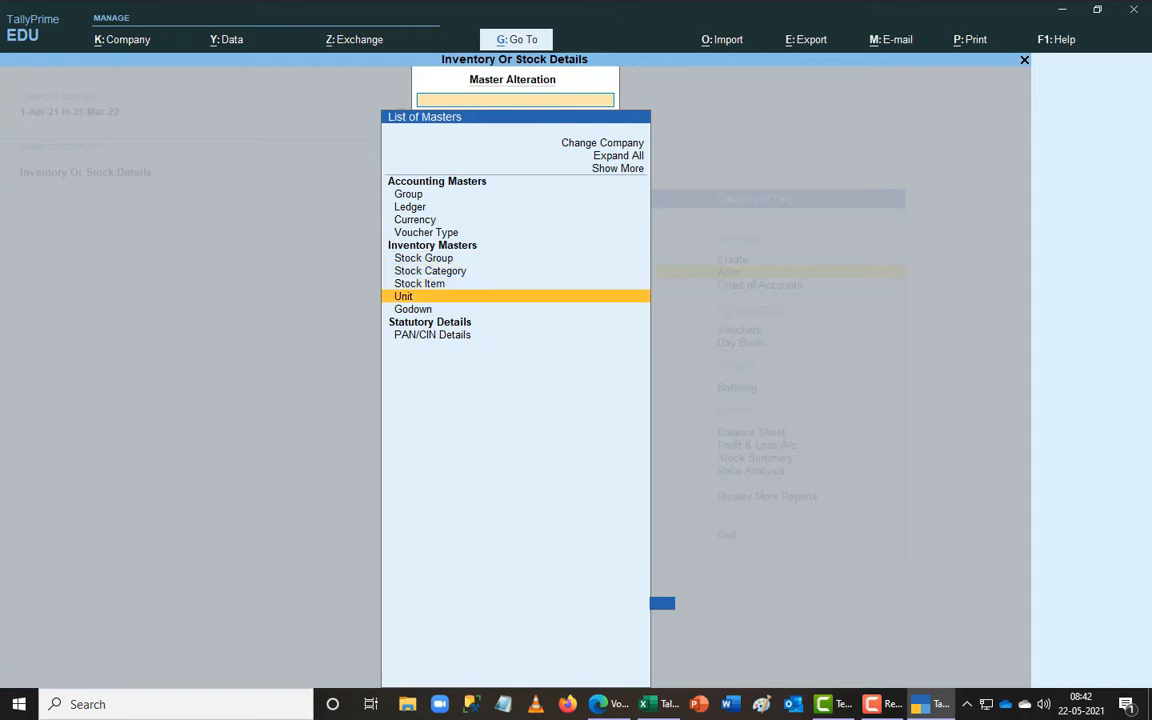
key(Return)
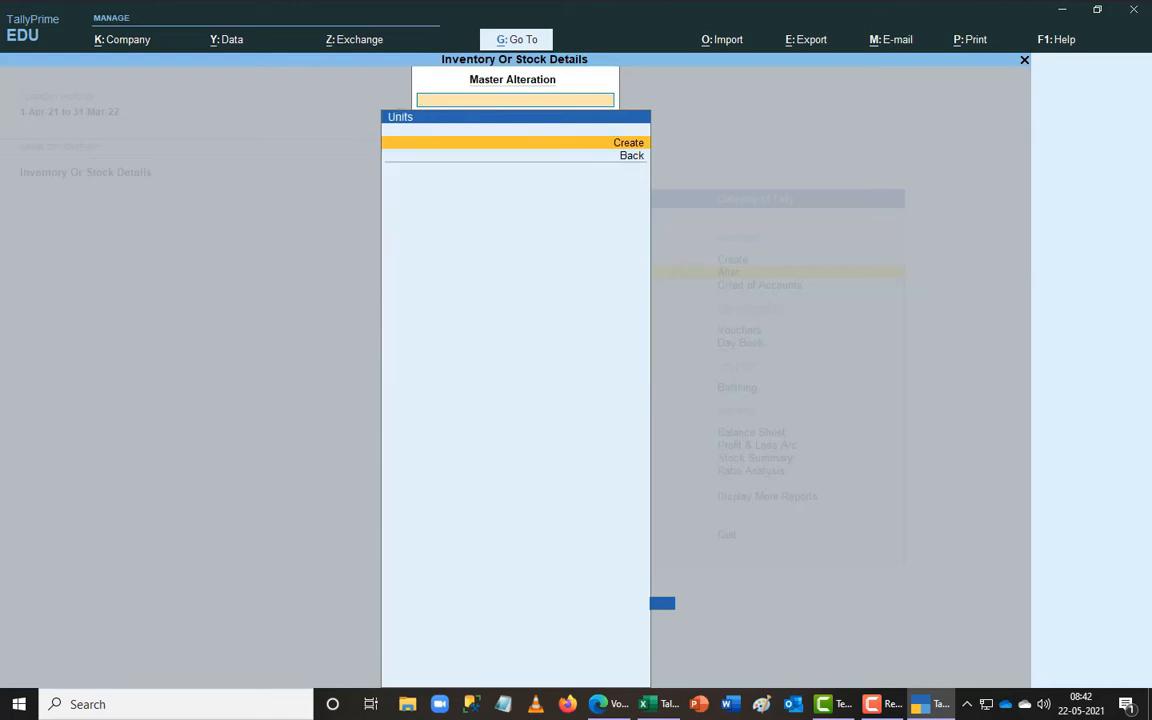
key(Return)
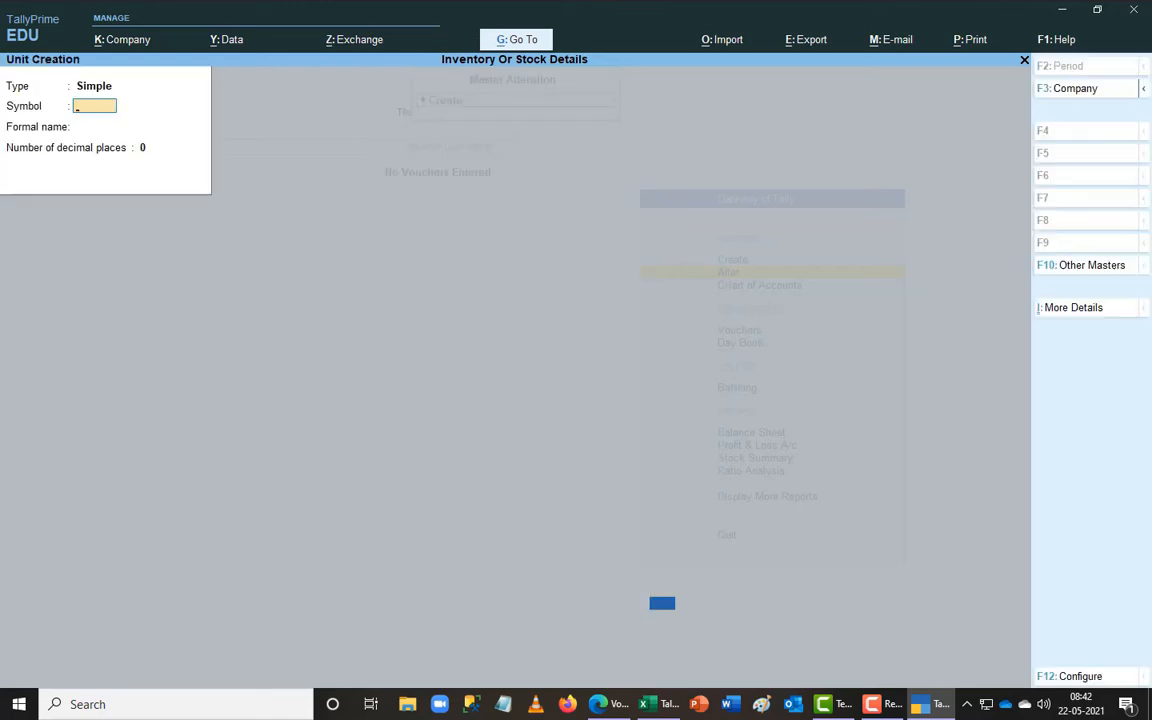
key(alt+Tab)
key(alt+Tab)
key(alt+Tab)
key(alt+Tab)
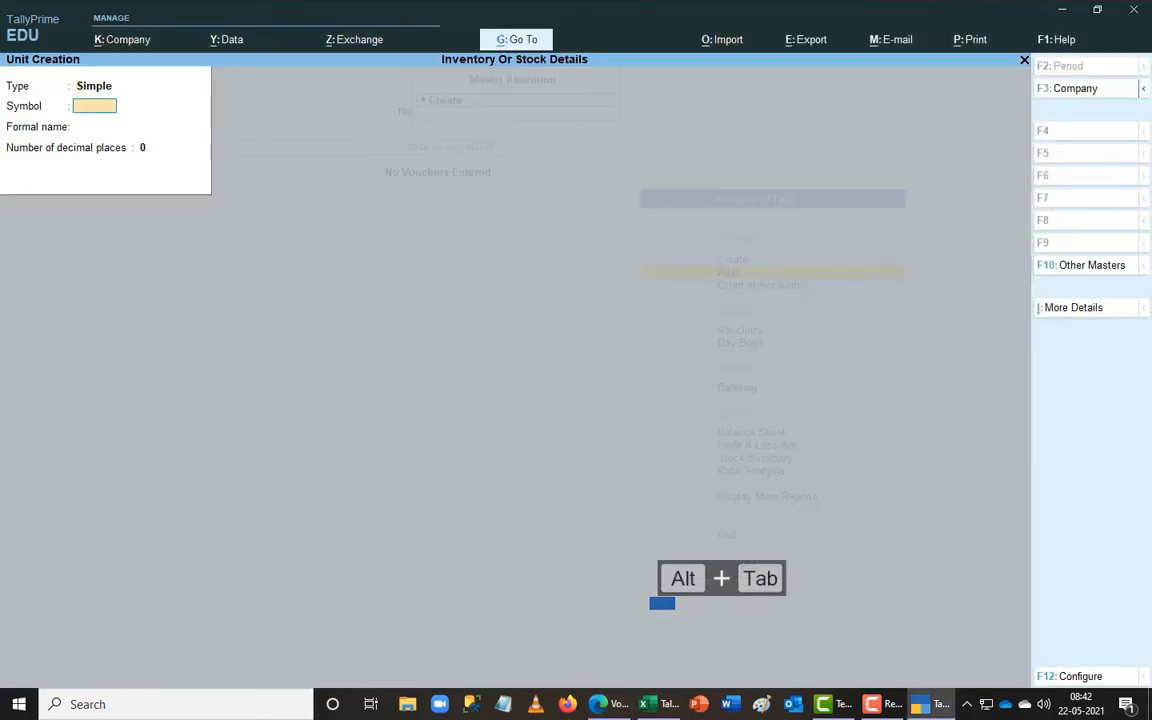
key(BackSpace)
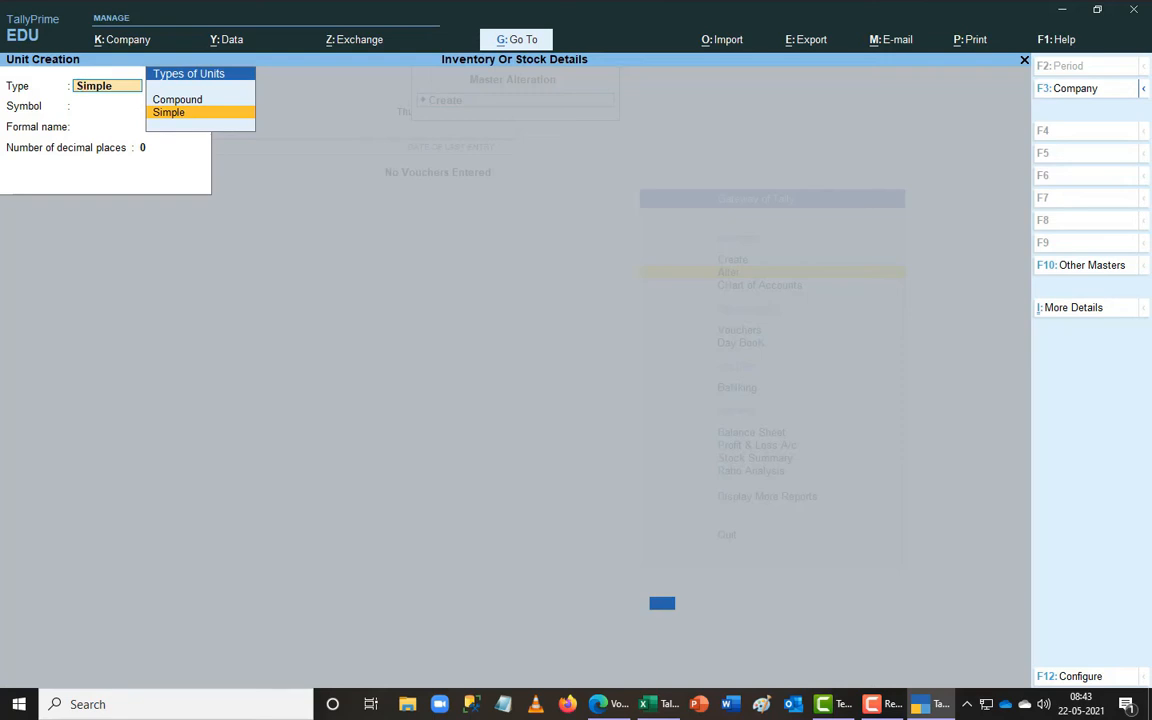
key(Return)
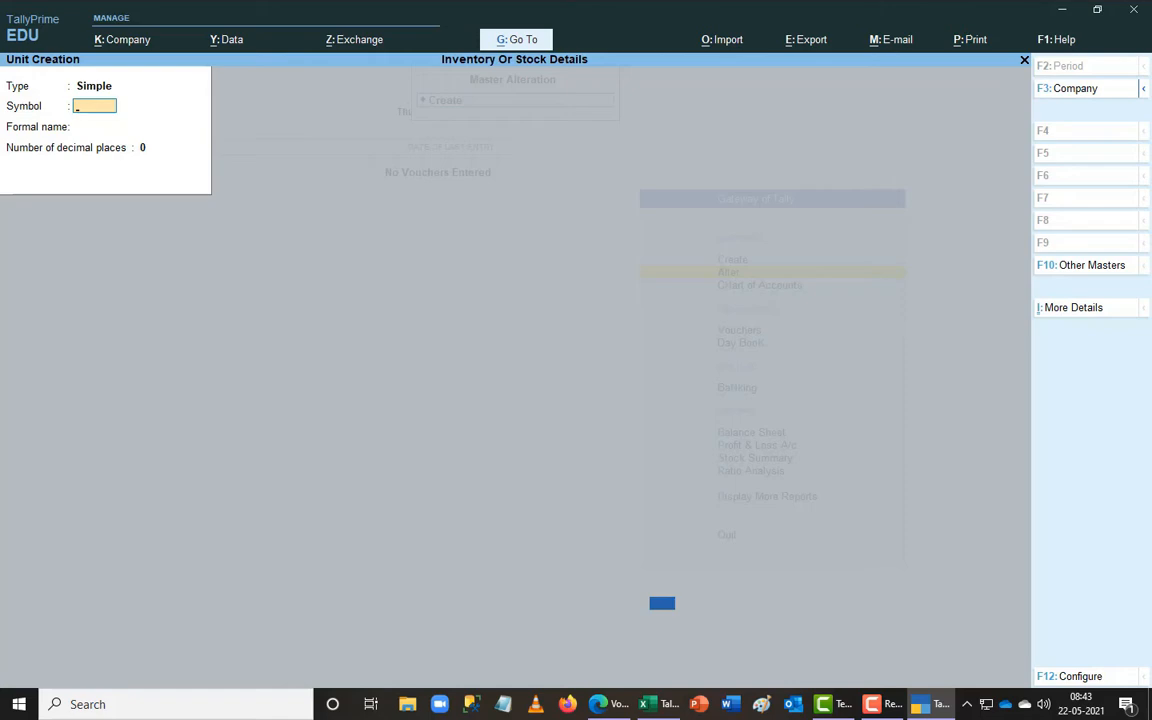
key(alt+Tab)
key(alt+Tab)
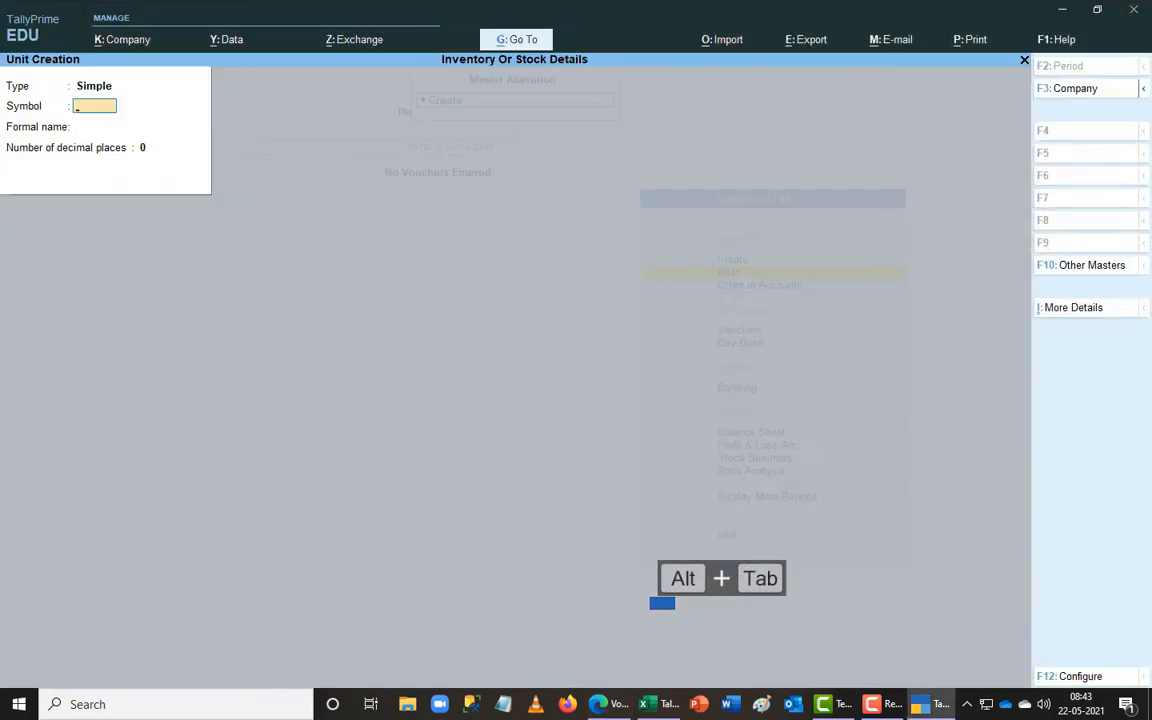
key(BackSpace)
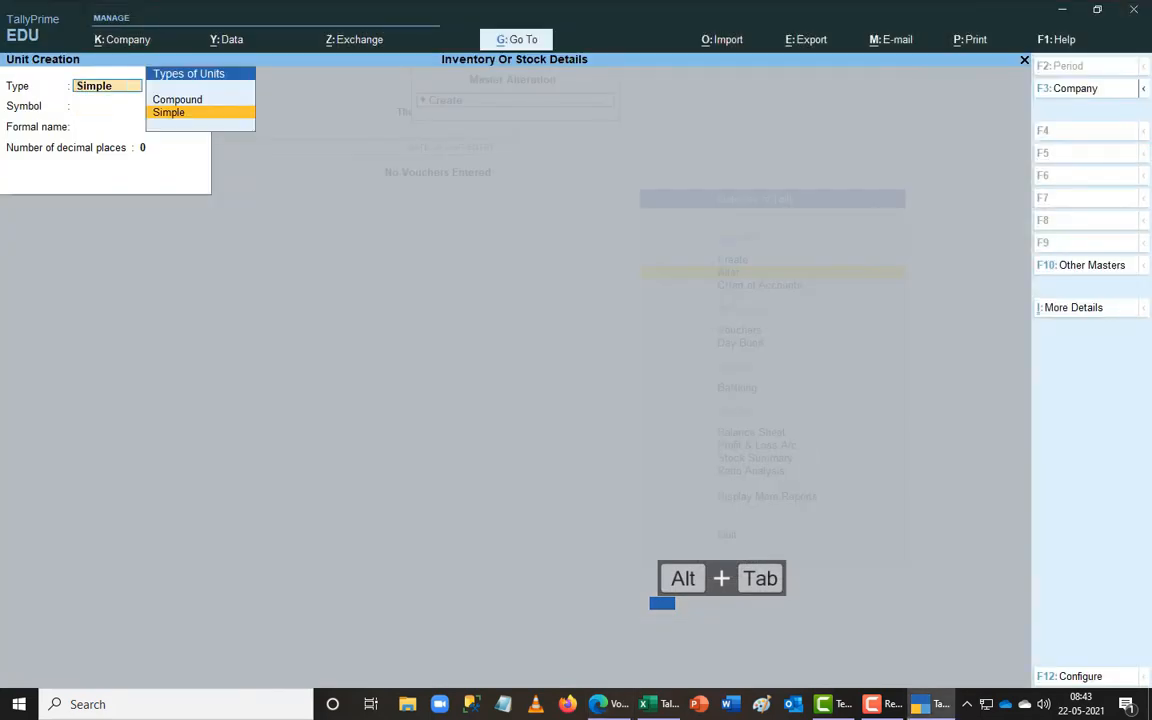
key(Return)
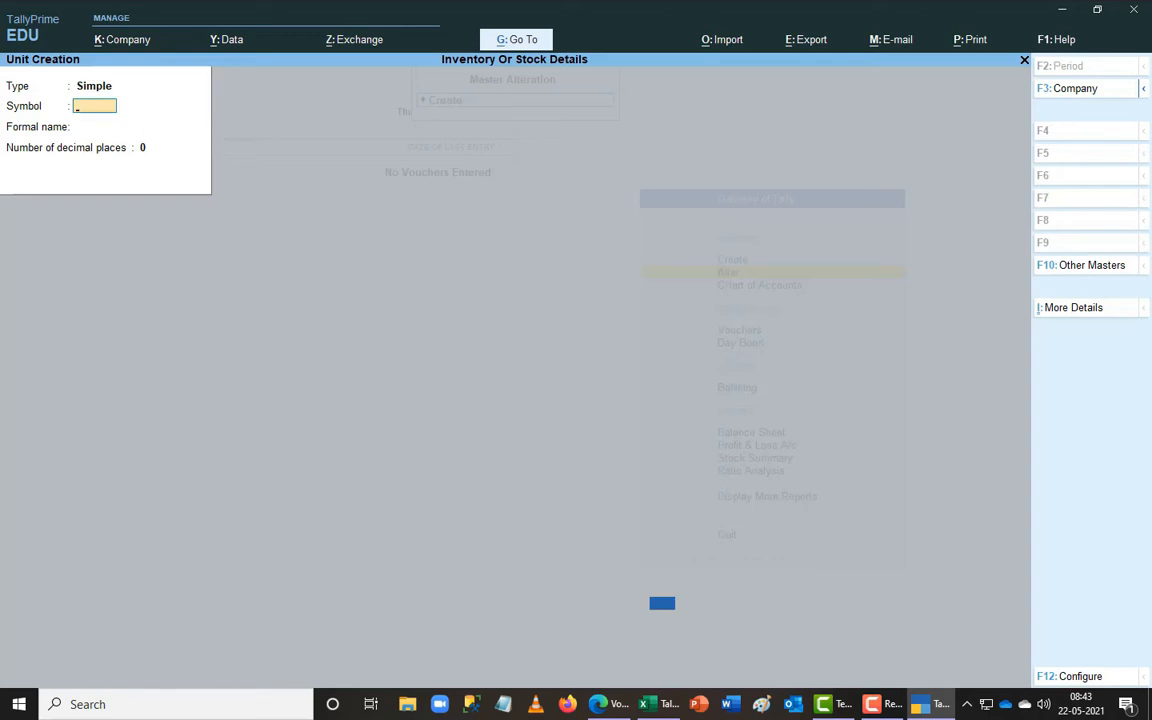
- Enter unit symbol nos, formal name Numbers and 2 decimal places
text(nos)
key(Return)
text(N)
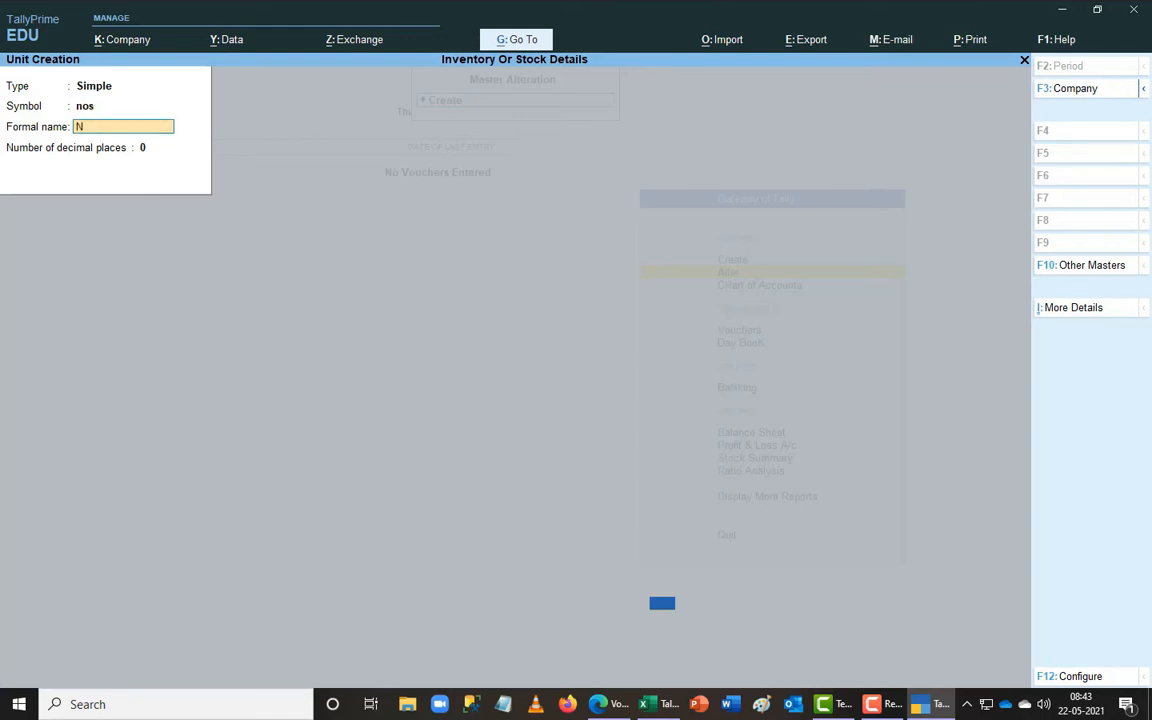
text(umbers)
key(Return)
text(2)
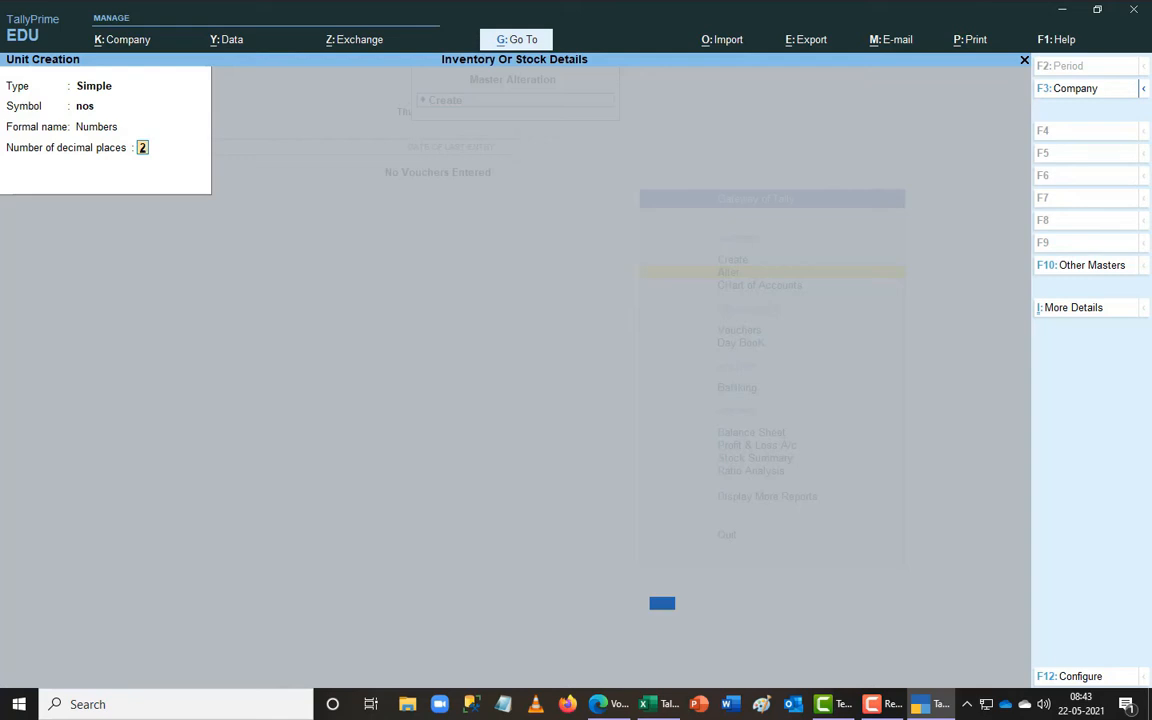
key(shift+Tab)
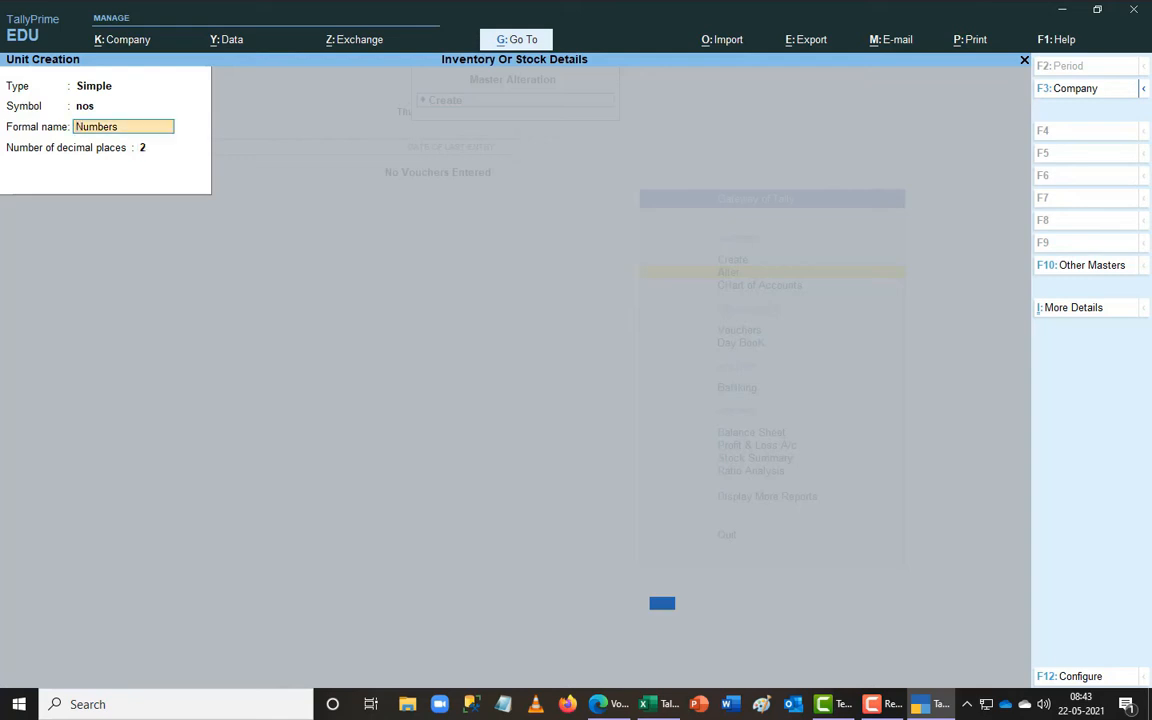
key(Return)
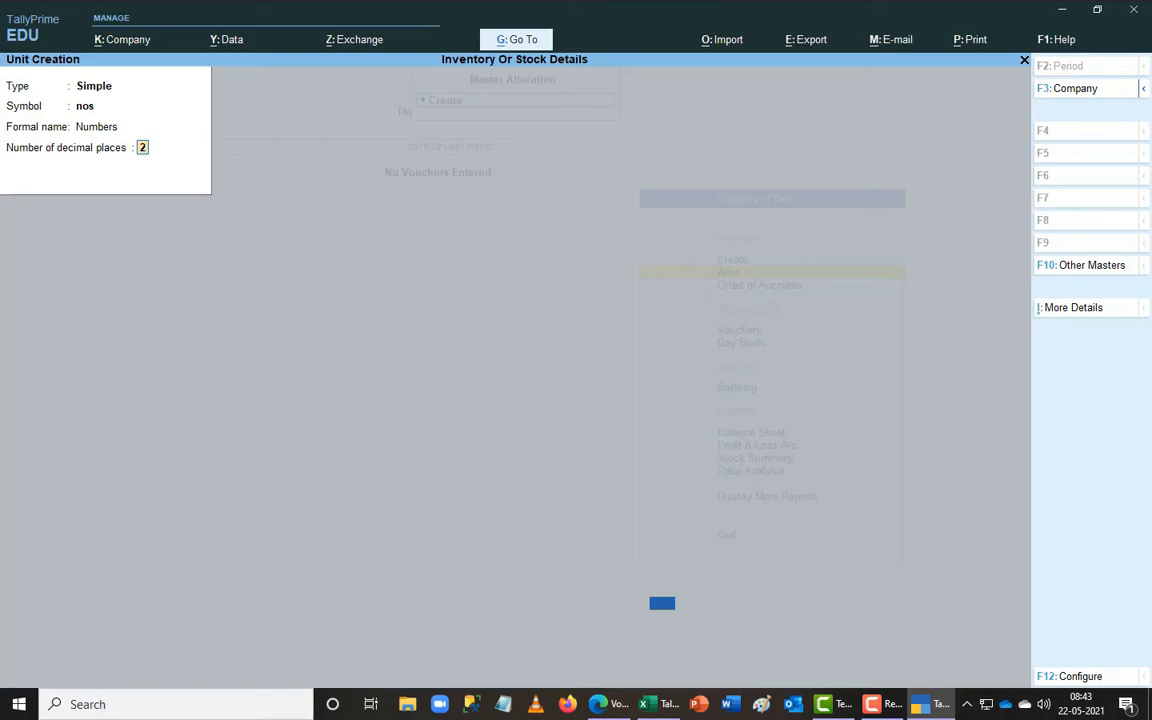
- Check the unit against the exercise PDF, then save the nos unit
key(alt+Tab)
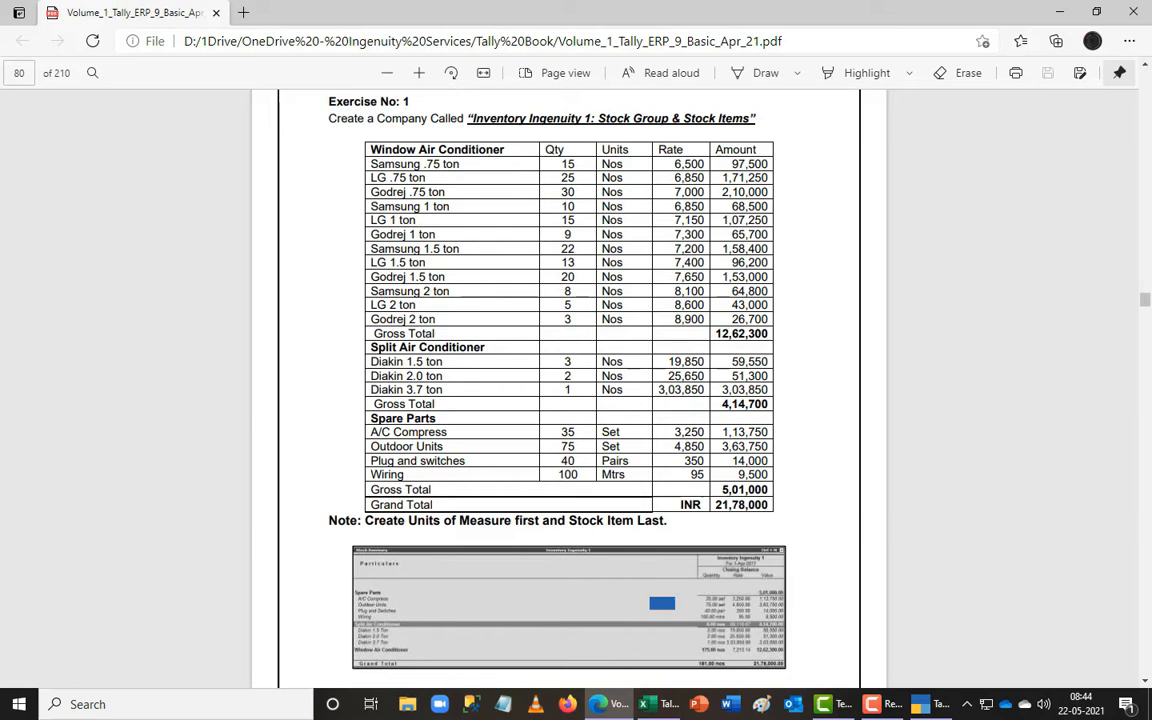
key(alt+Tab)
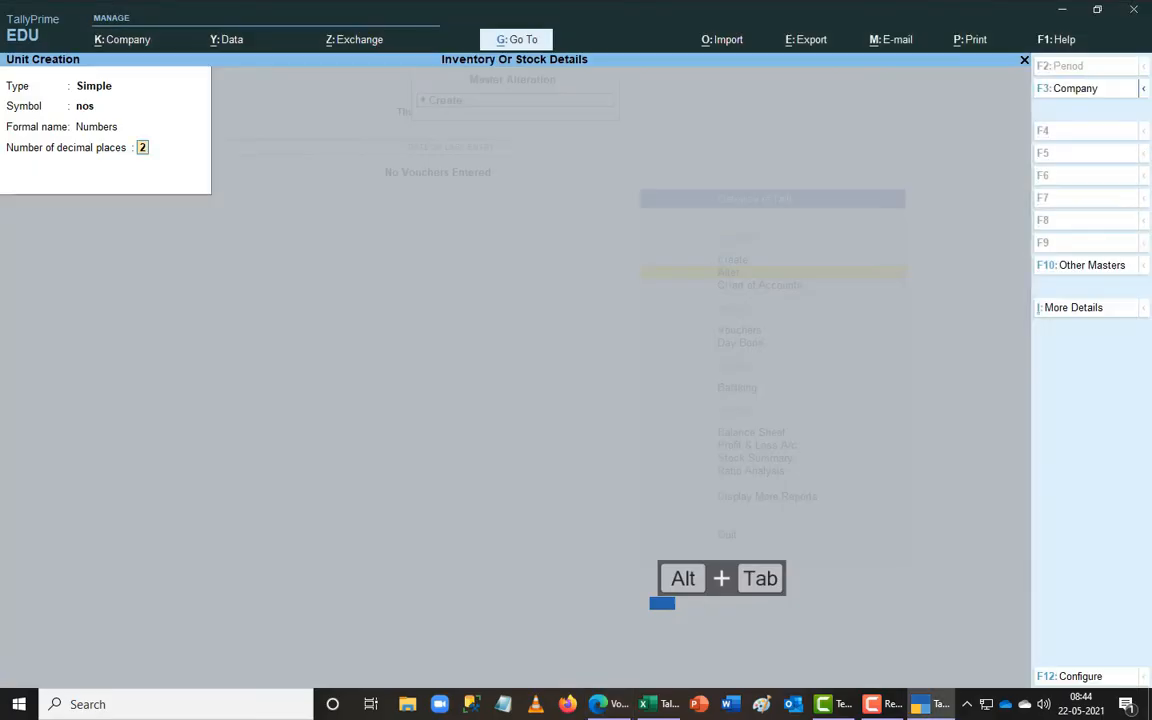
key(alt+Tab)
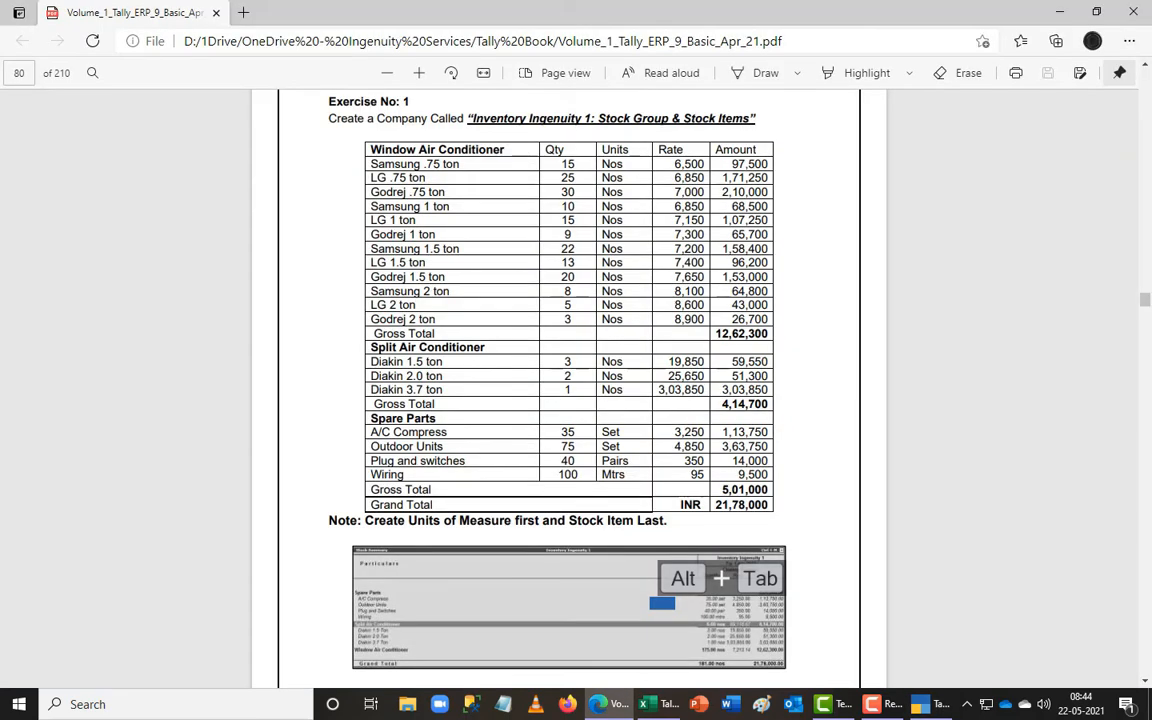
key(alt+Tab)
key(alt+Tab)
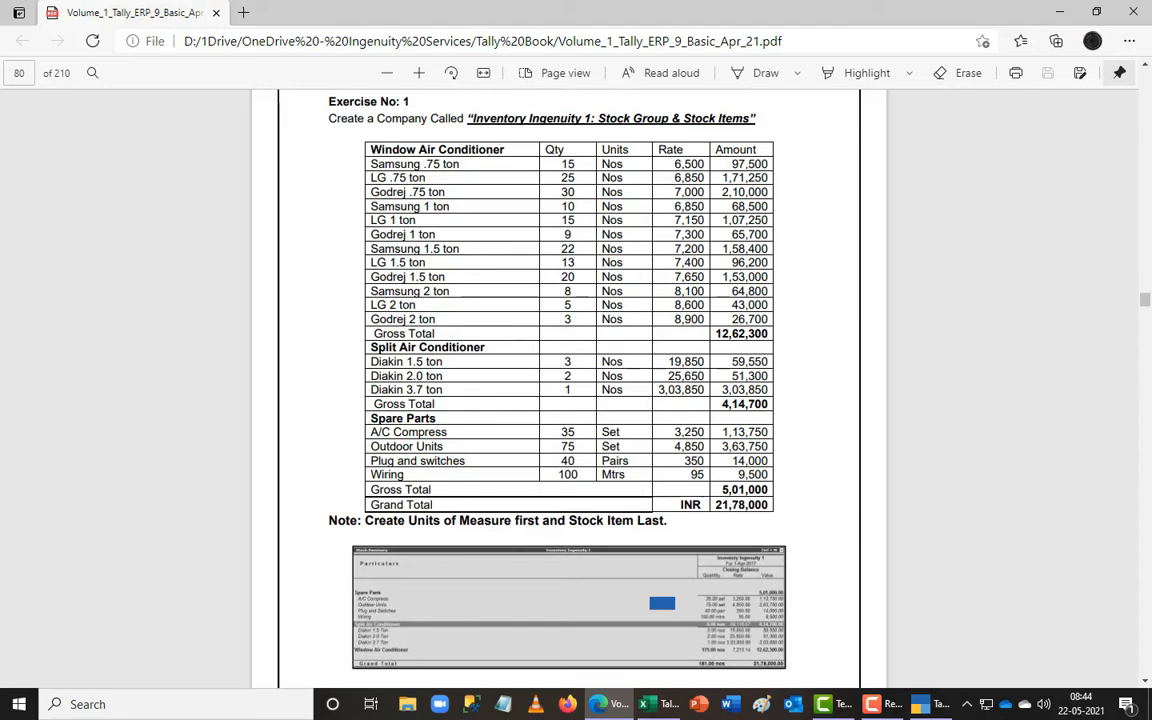
key(alt+Tab)
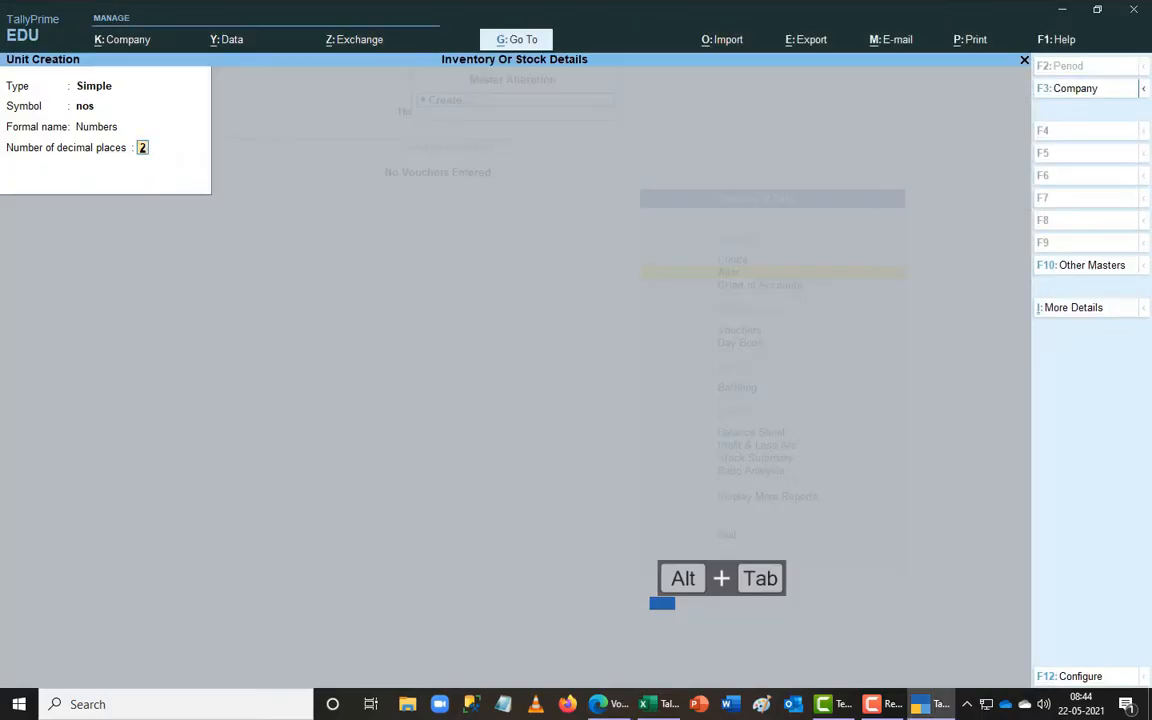
key(alt+Tab)
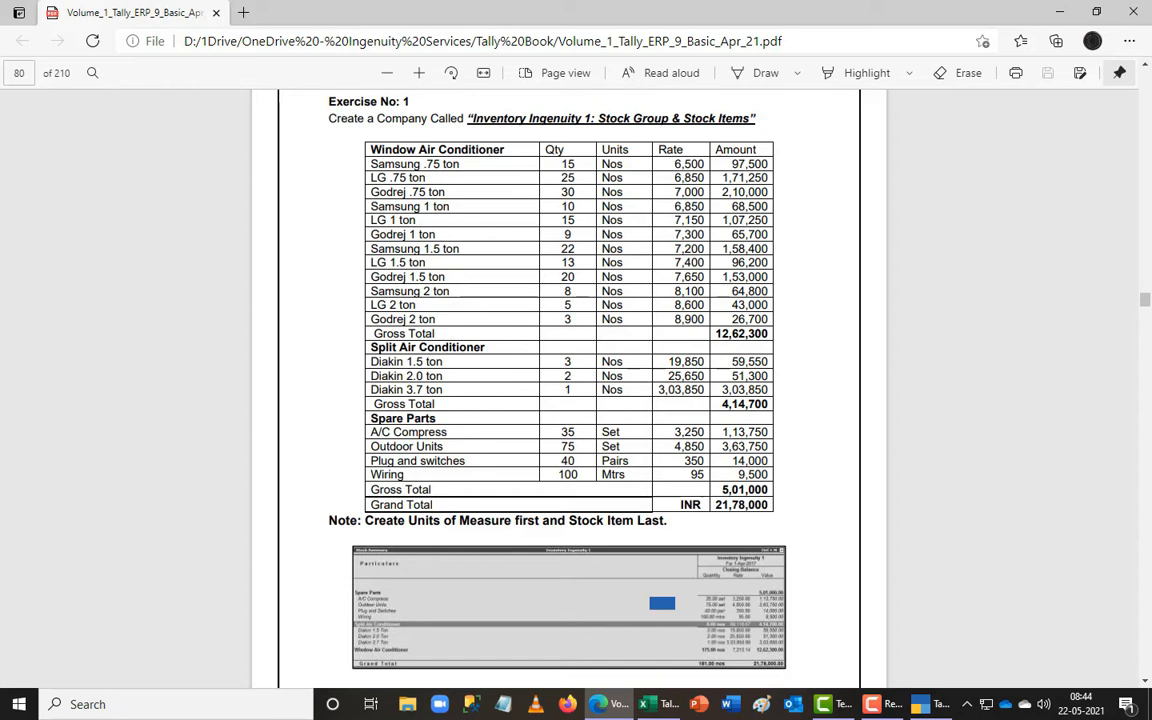
key(alt+Tab)
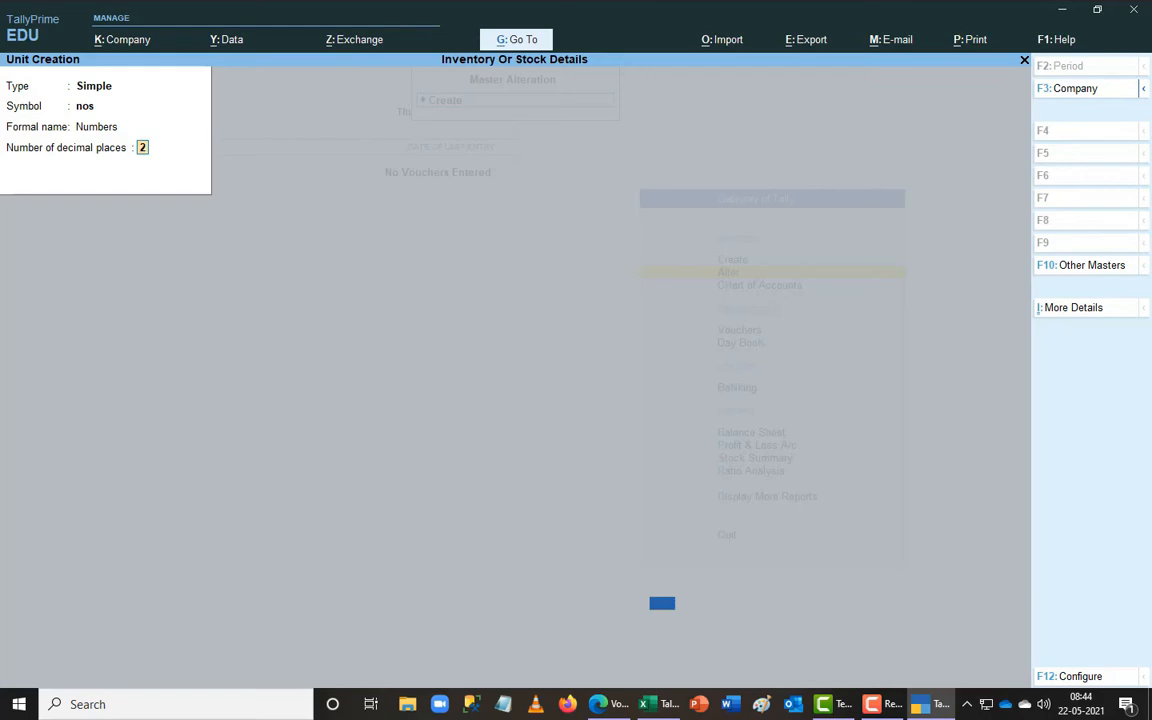
key(Return)
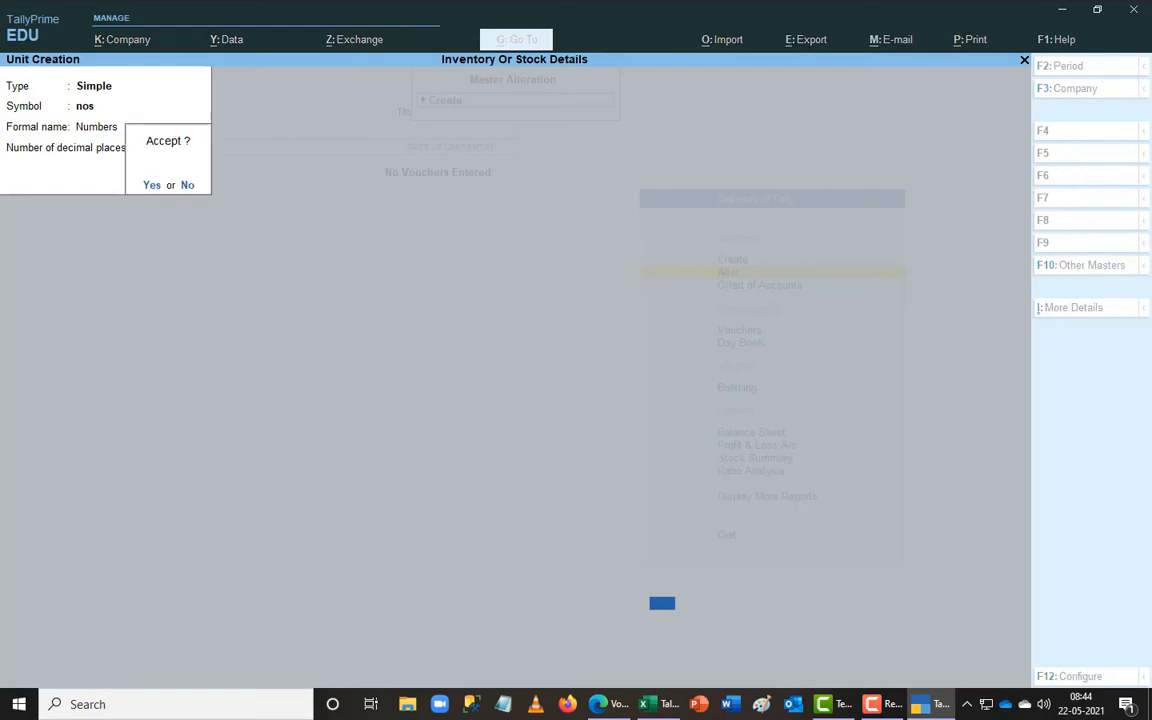
key(Return)
key(alt+Tab)
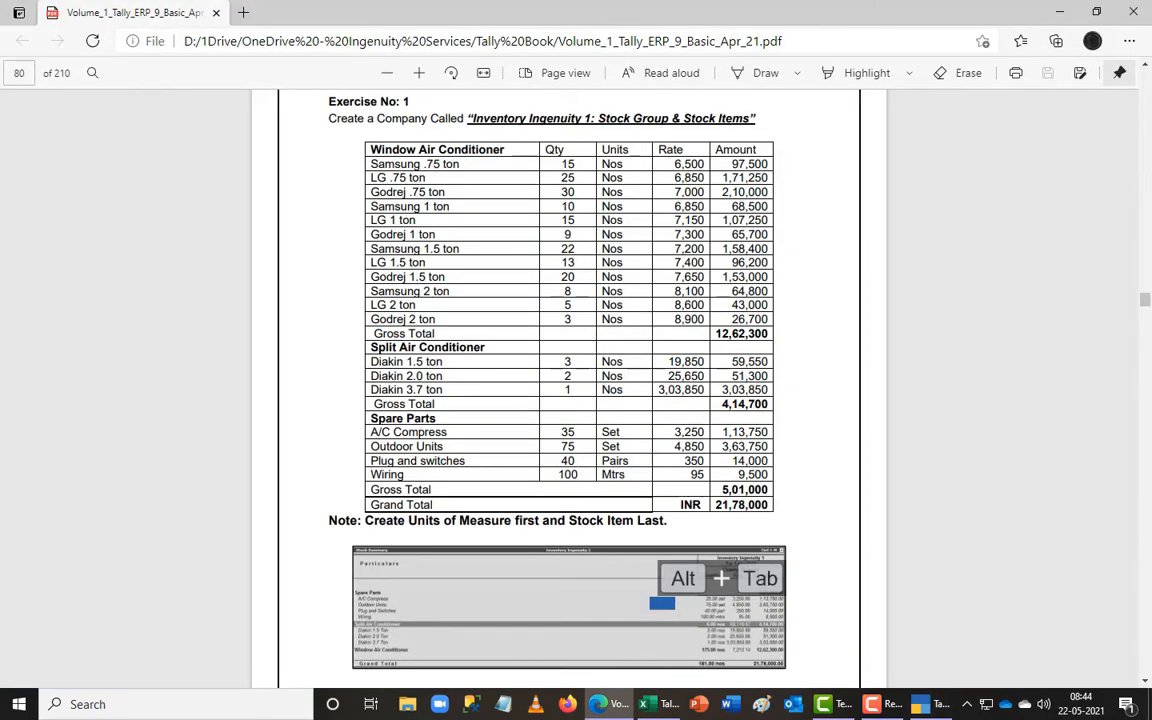
- Create the unit Set with formal name Sets, correcting the mistyped St symbol
key(alt+Tab)
text(St)
key(Return)
text(Set)
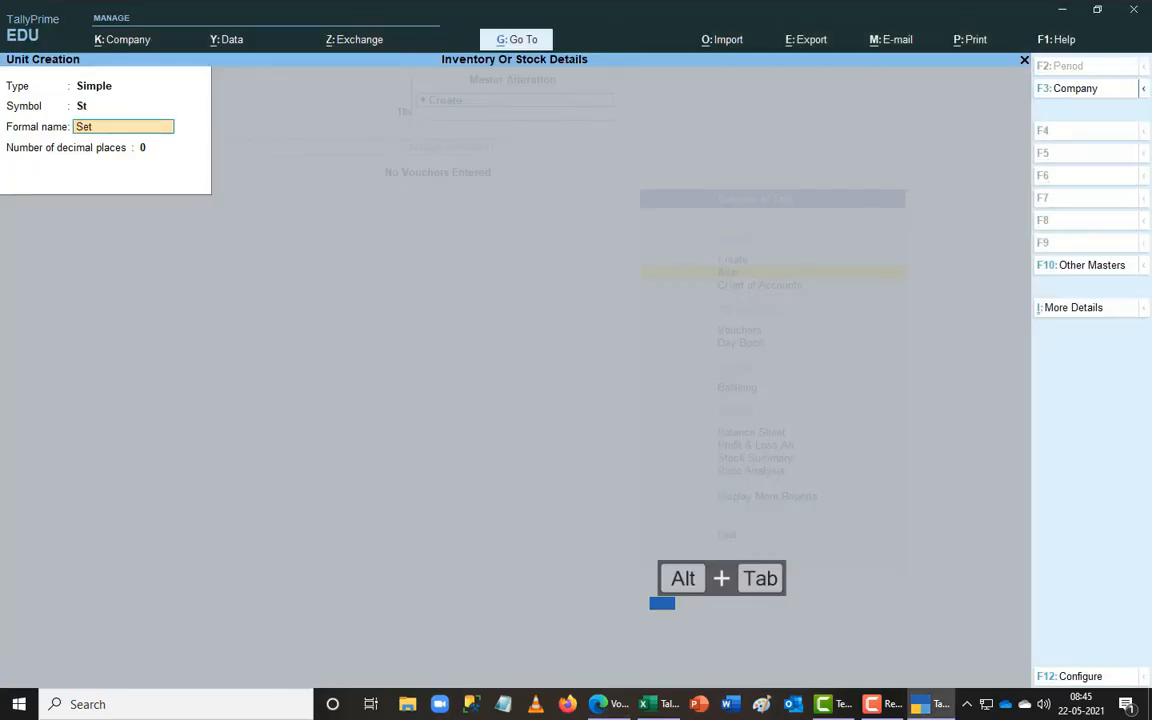
key(Return)
key(Return)
key(Escape)
key(alt+Tab)
key(alt+Tab)
key(BackSpace)
text(Set)
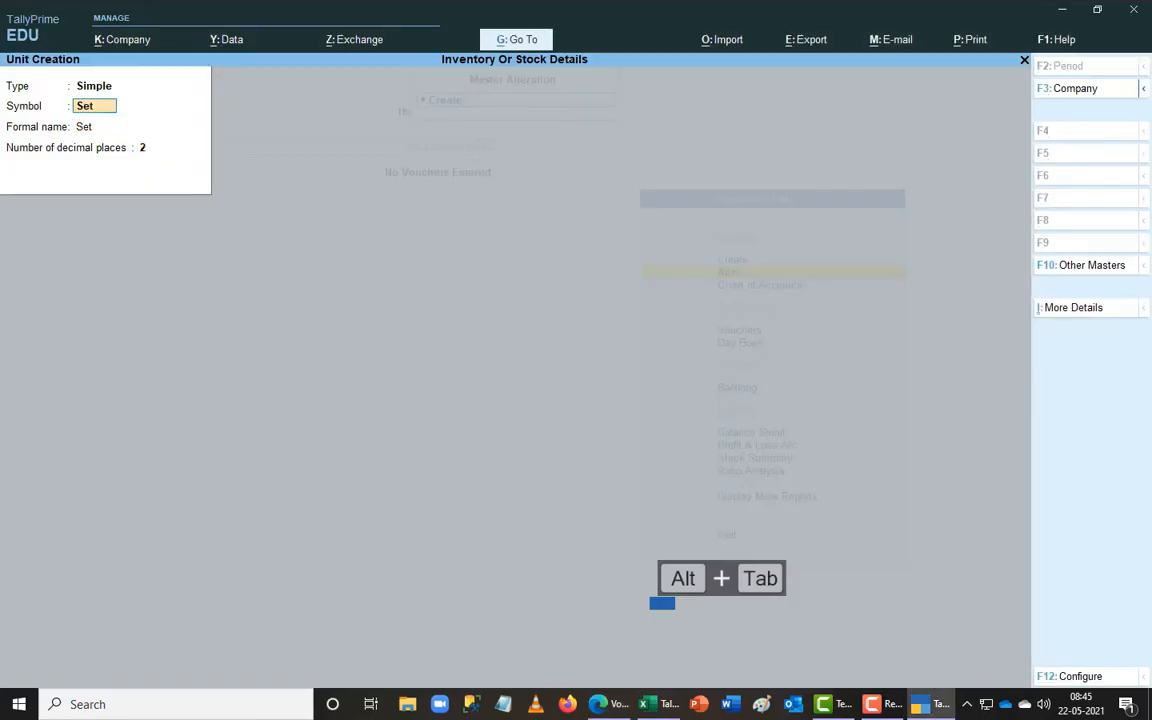
key(Return)
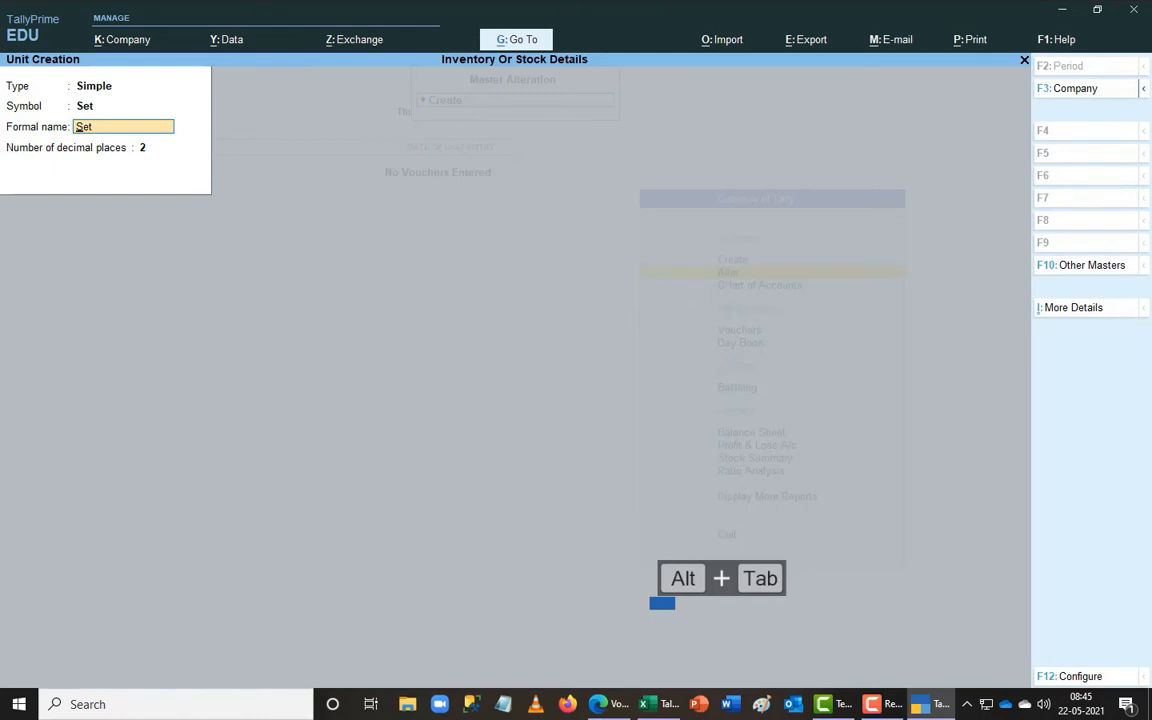
text(Sets)
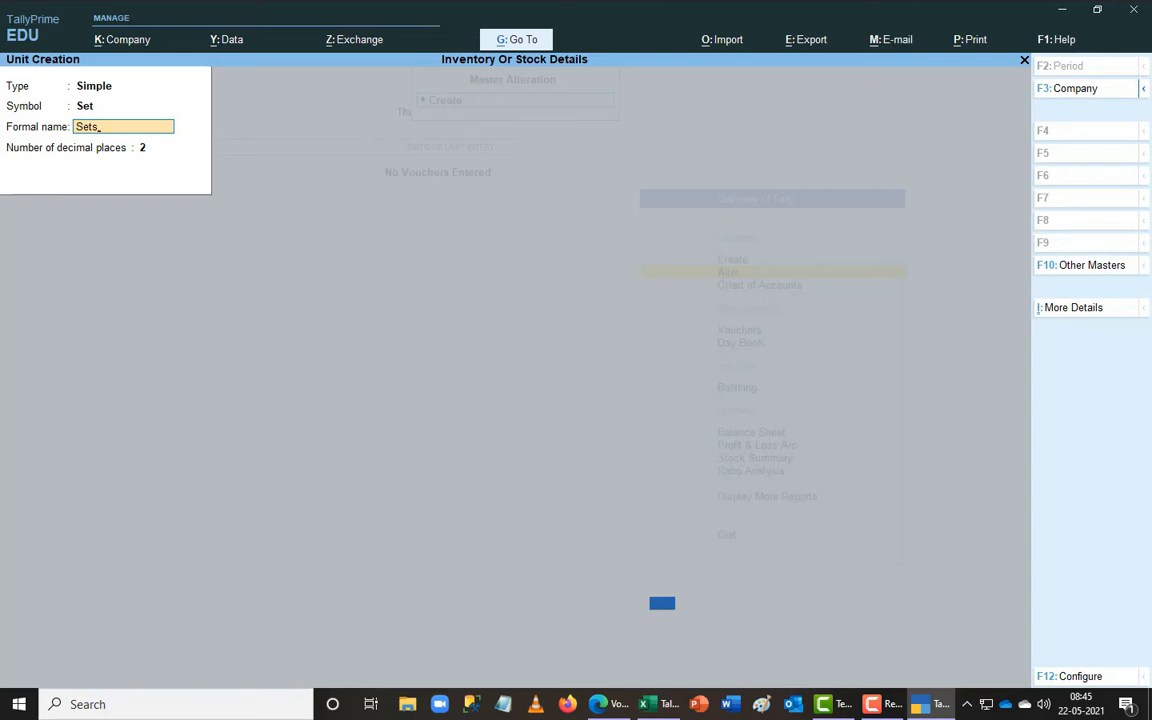
key(Return)
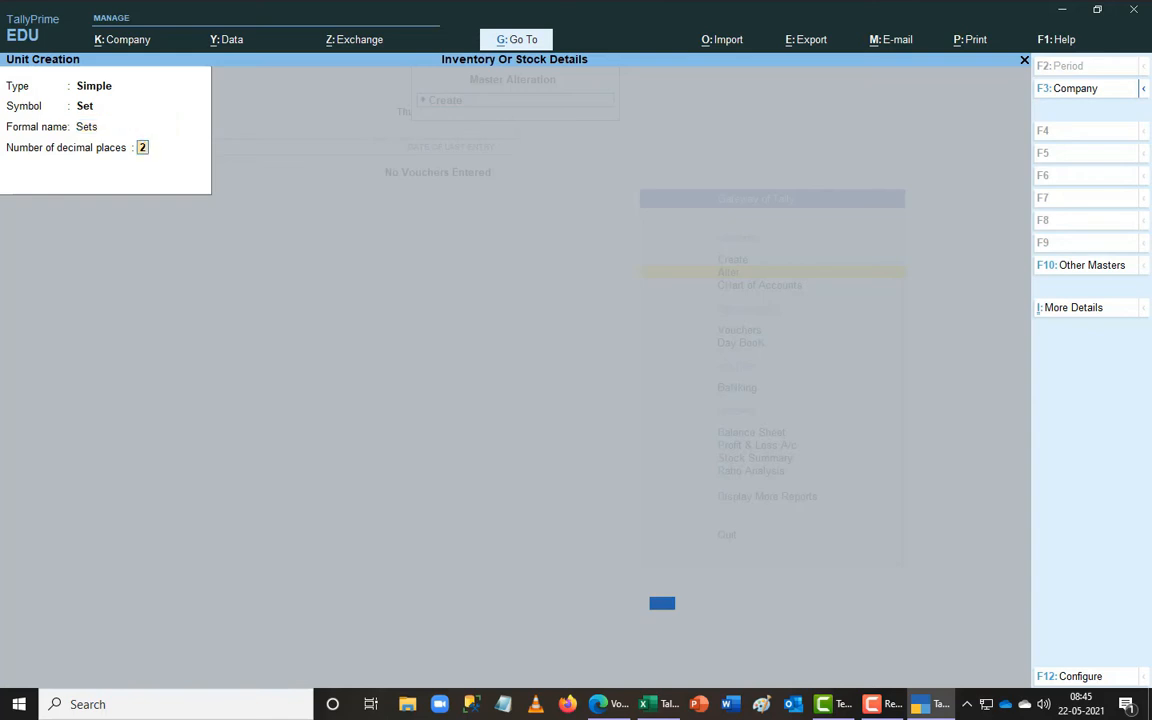
key(Return)
key(Return)
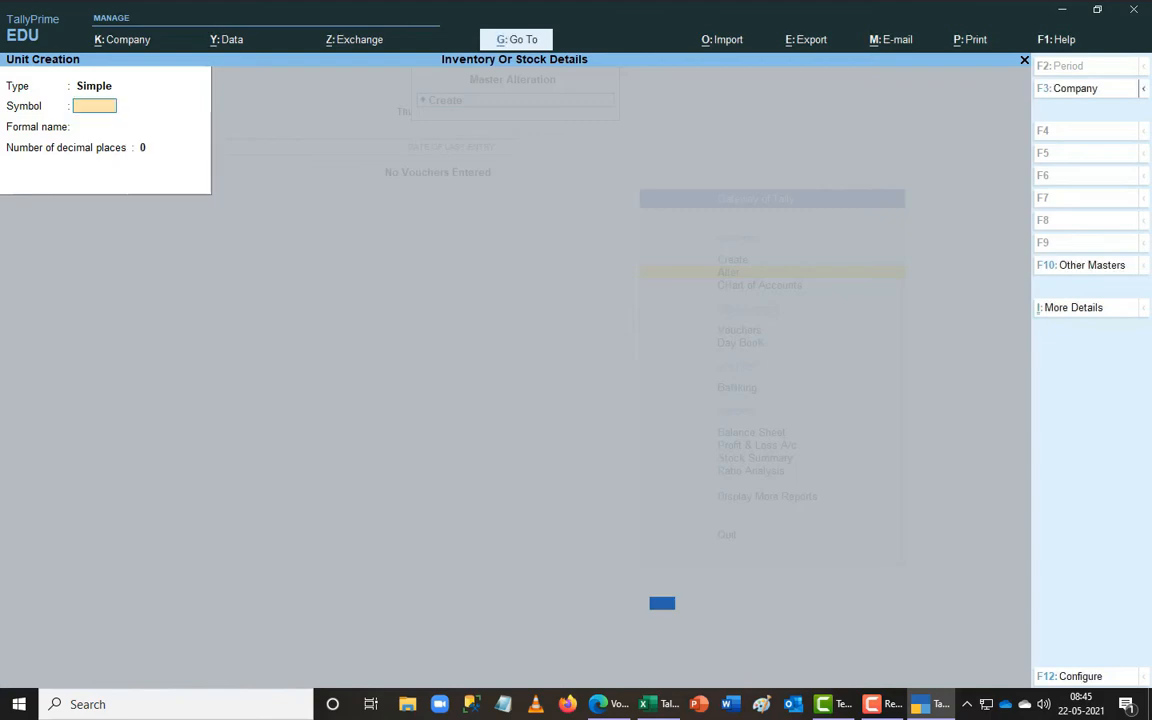
key(alt+Tab)
key(alt+Tab)
- Create the units prs (formal name Pairs) and mtrs (formal name Meter)
text(prs)
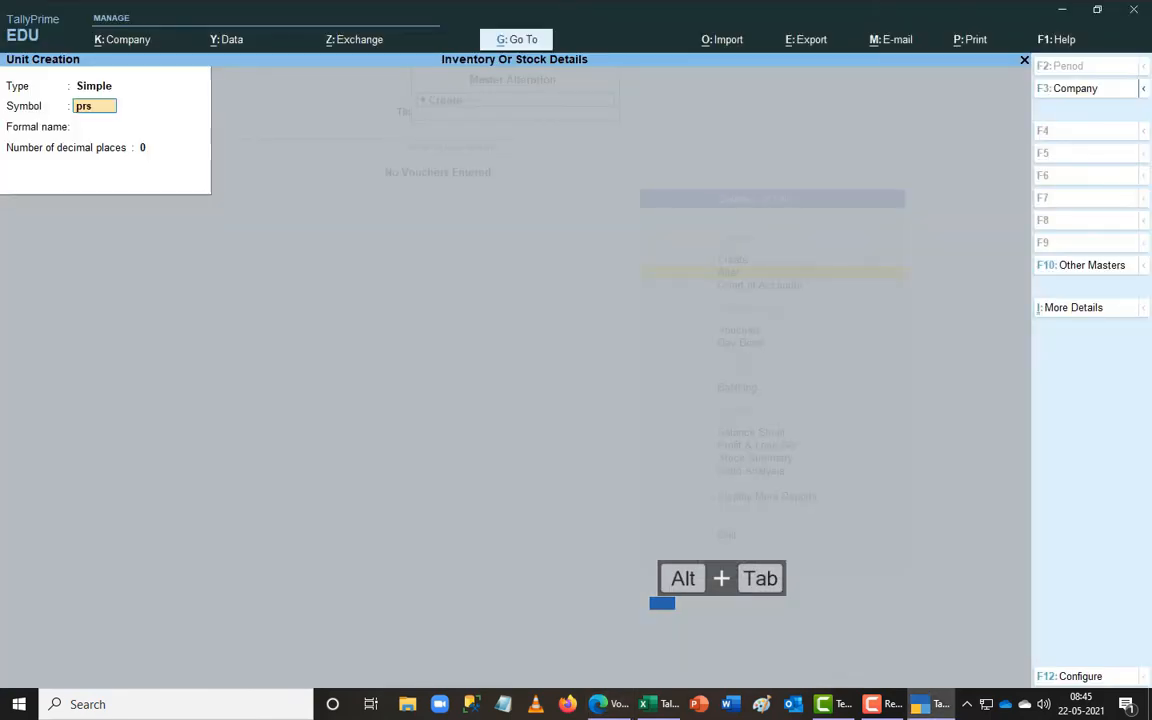
key(Return)
text(Pai)
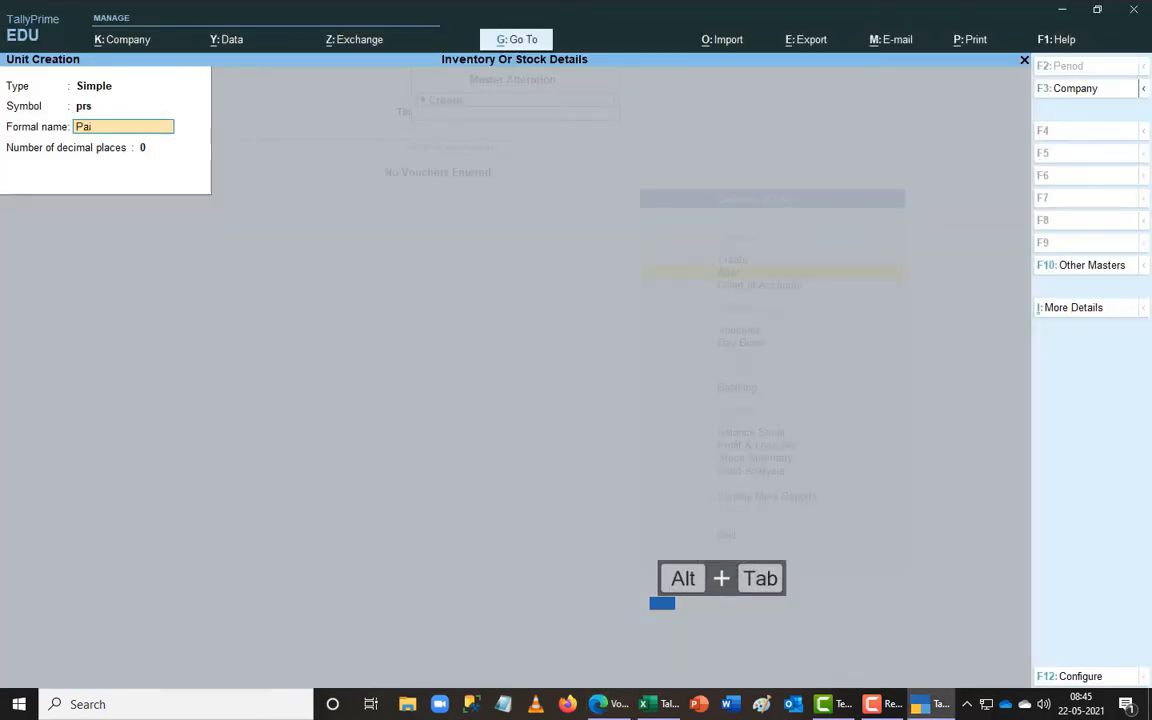
text(rs)
key(Return)
key(Return)
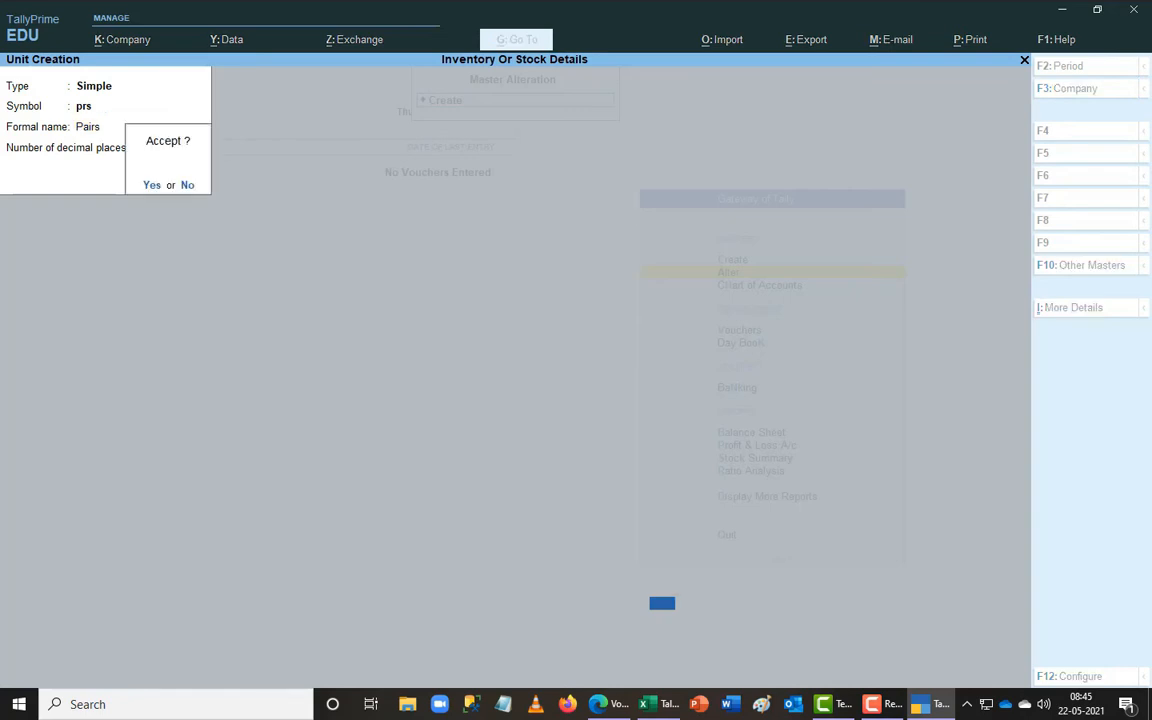
key(Return)
text(mtrs)
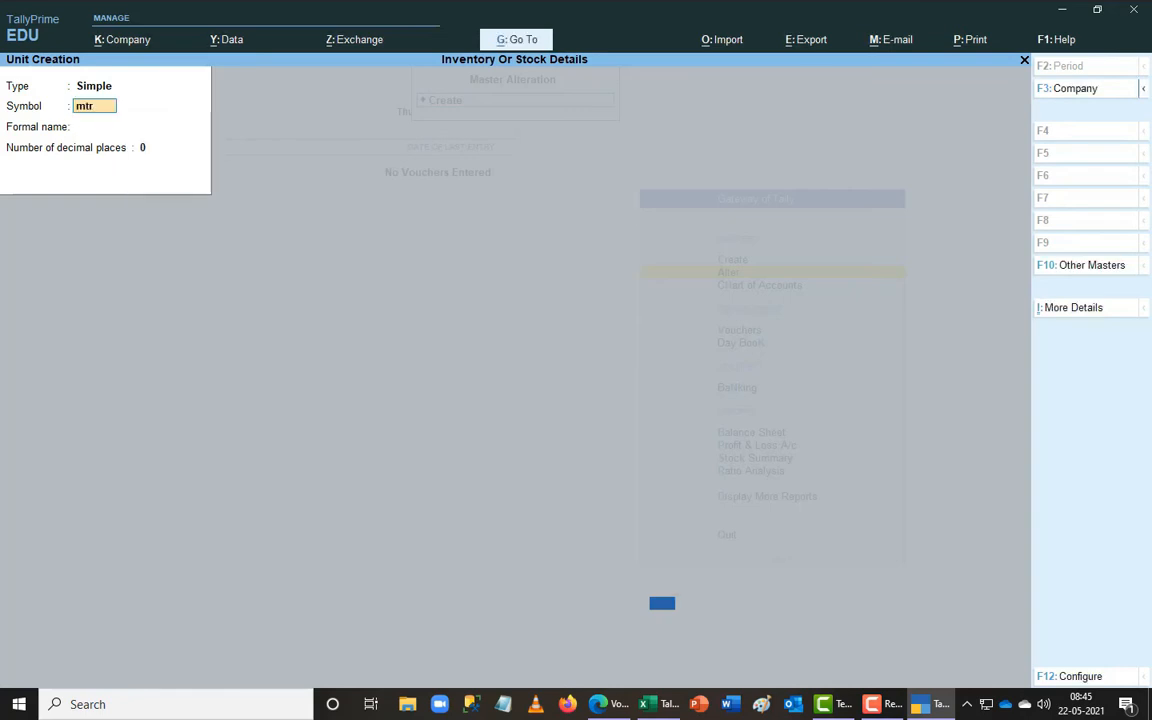
key(Return)
text(Meter)
key(Return)
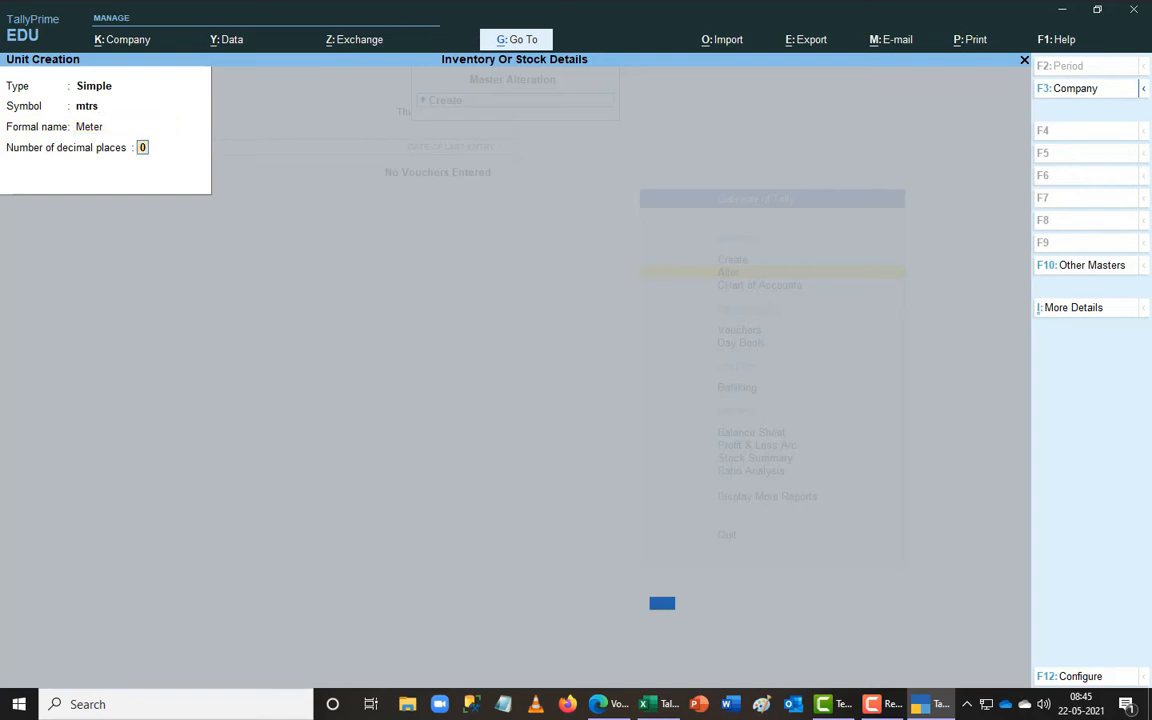
key(Return)
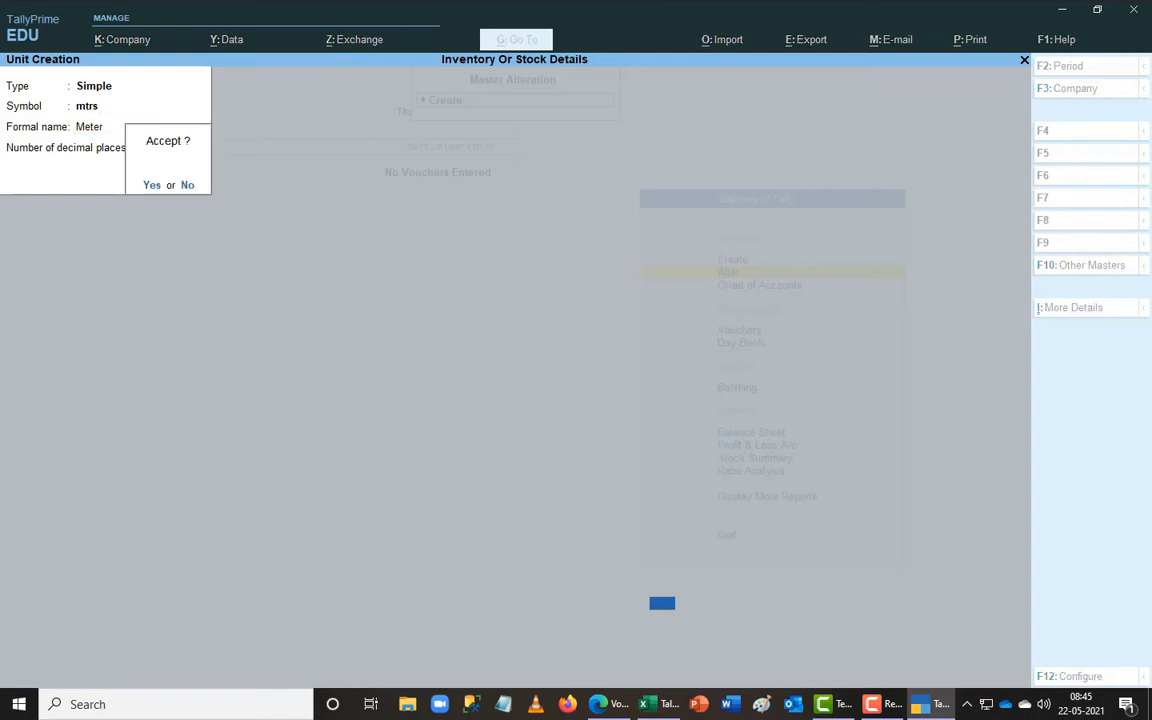
key(Return)
- Quit unit creation to the Gateway and start creating a Stock Group
key(Escape)
key(Return)
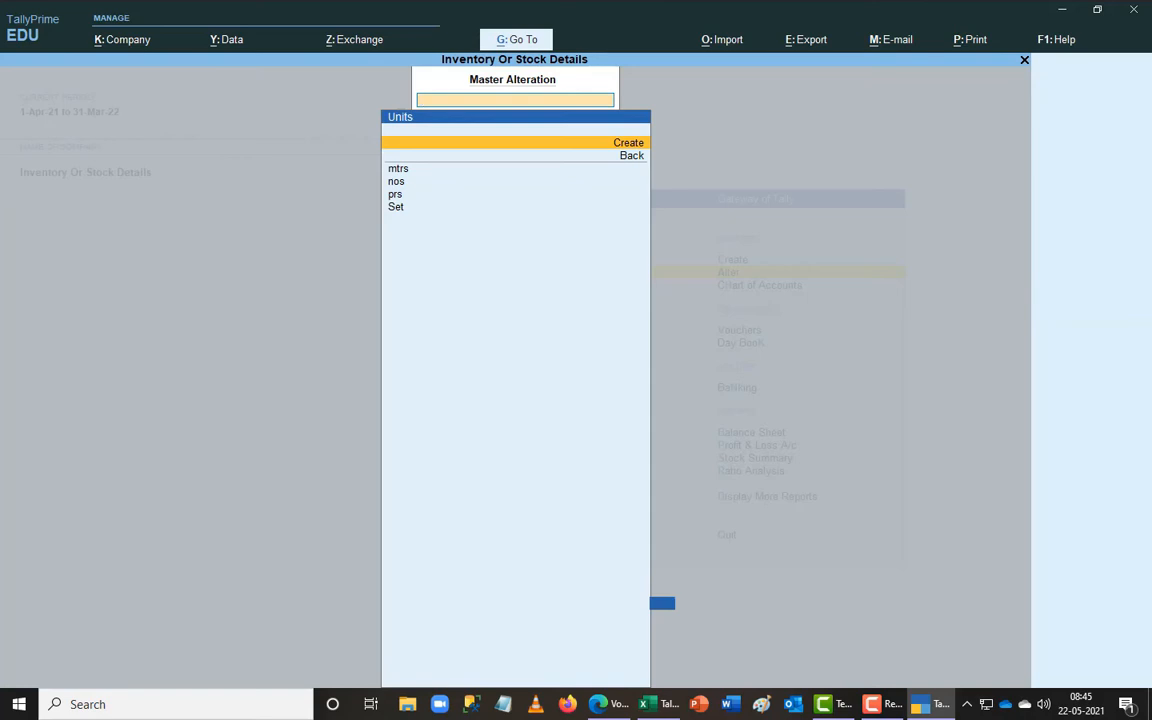
key(Escape)
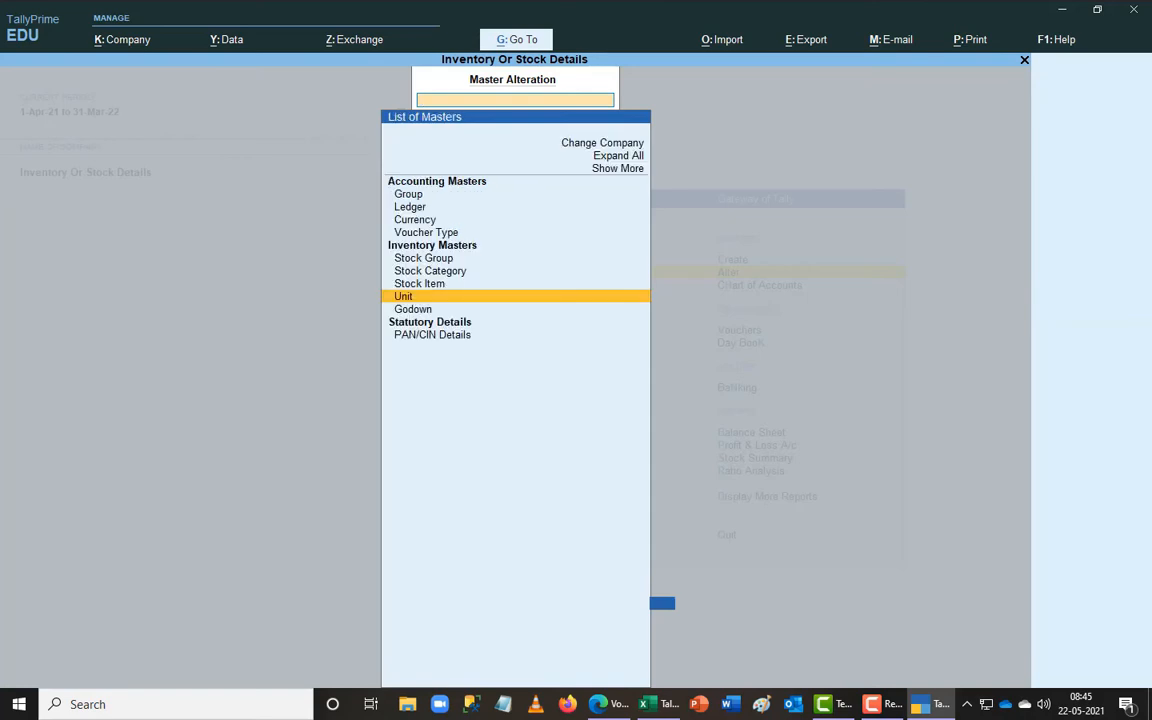
key(Escape)
key(Up)
key(Return)
key(Down)
key(Down)
key(Down)
key(Down)
key(Down)
key(Return)
key(alt+Tab)
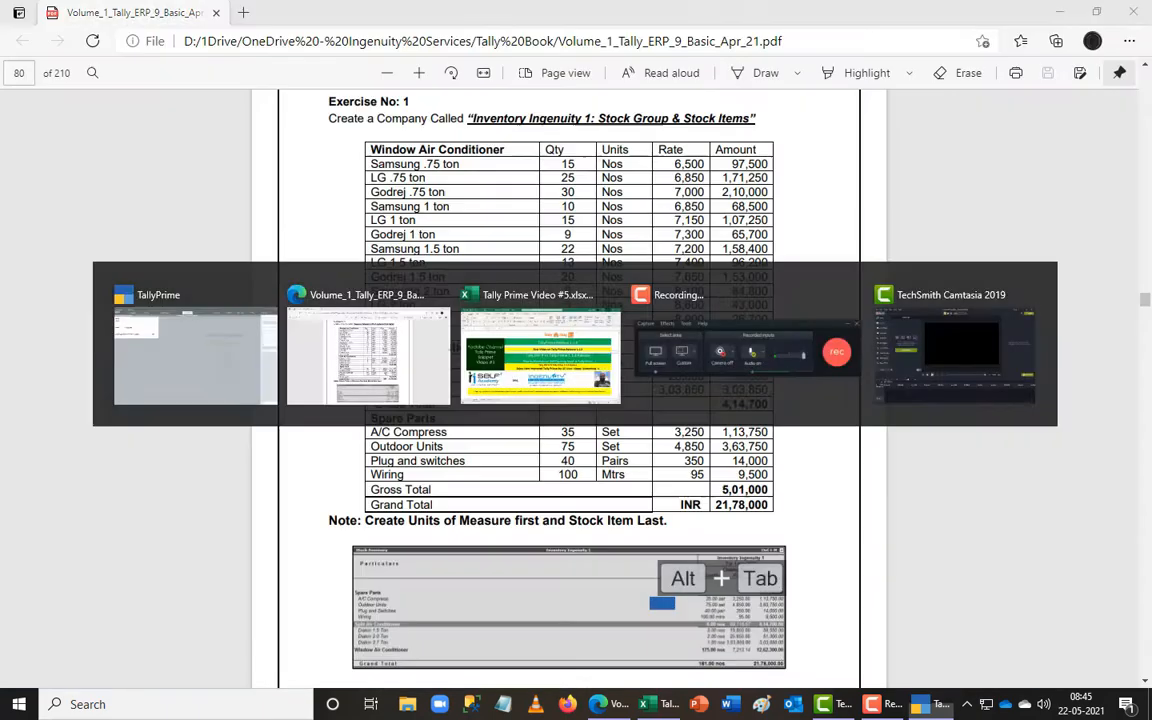
- Create the stock group Window Air Conditiners under Primary with quantities added up
key(alt+Tab)
text(W)
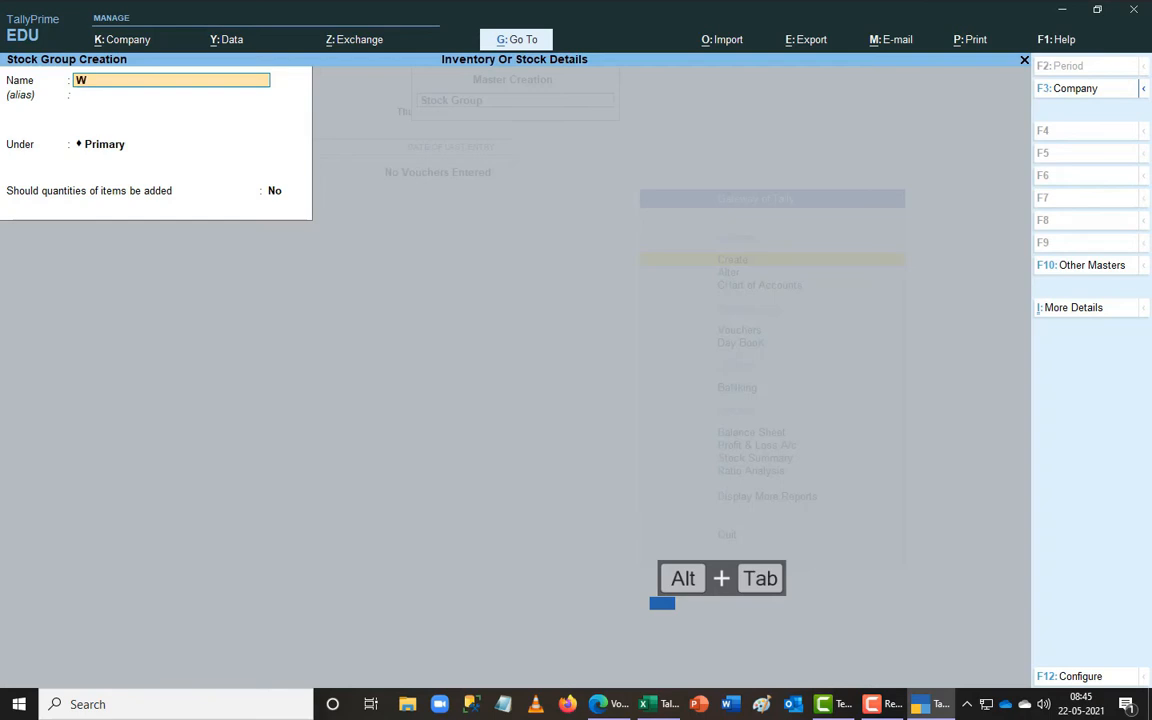
text(indow Air Conditioers)
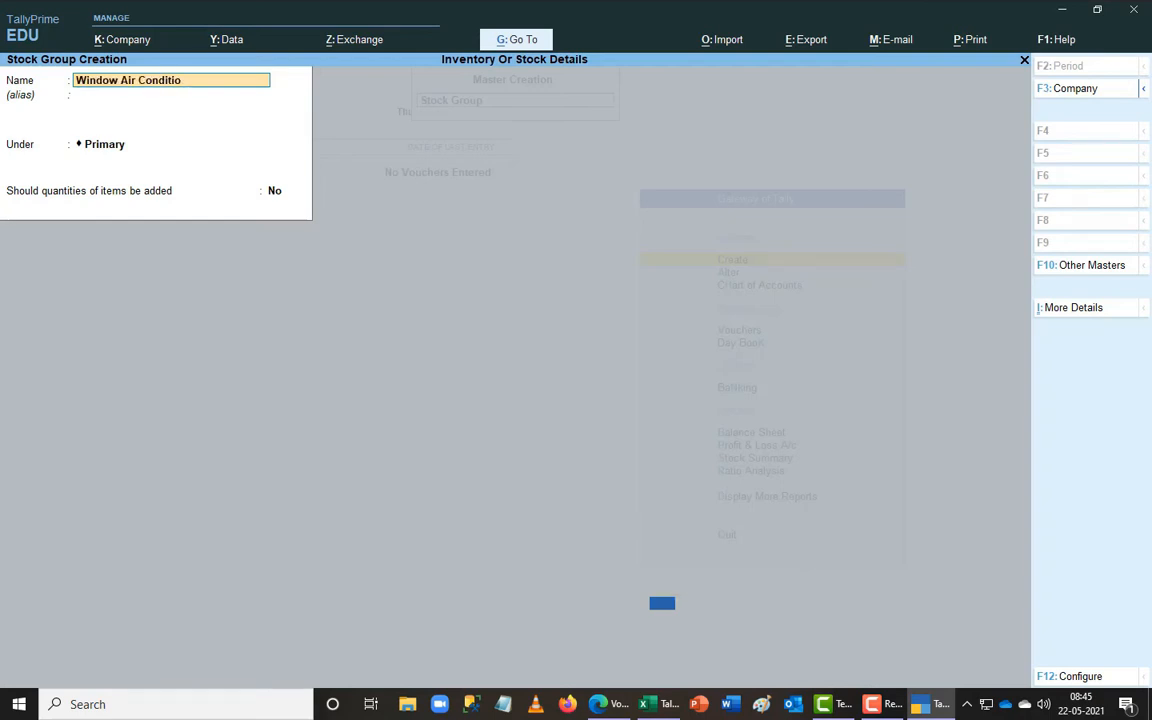
key(BackSpace)
key(BackSpace)
key(BackSpace)
text(ners)
key(Return)
key(Return)
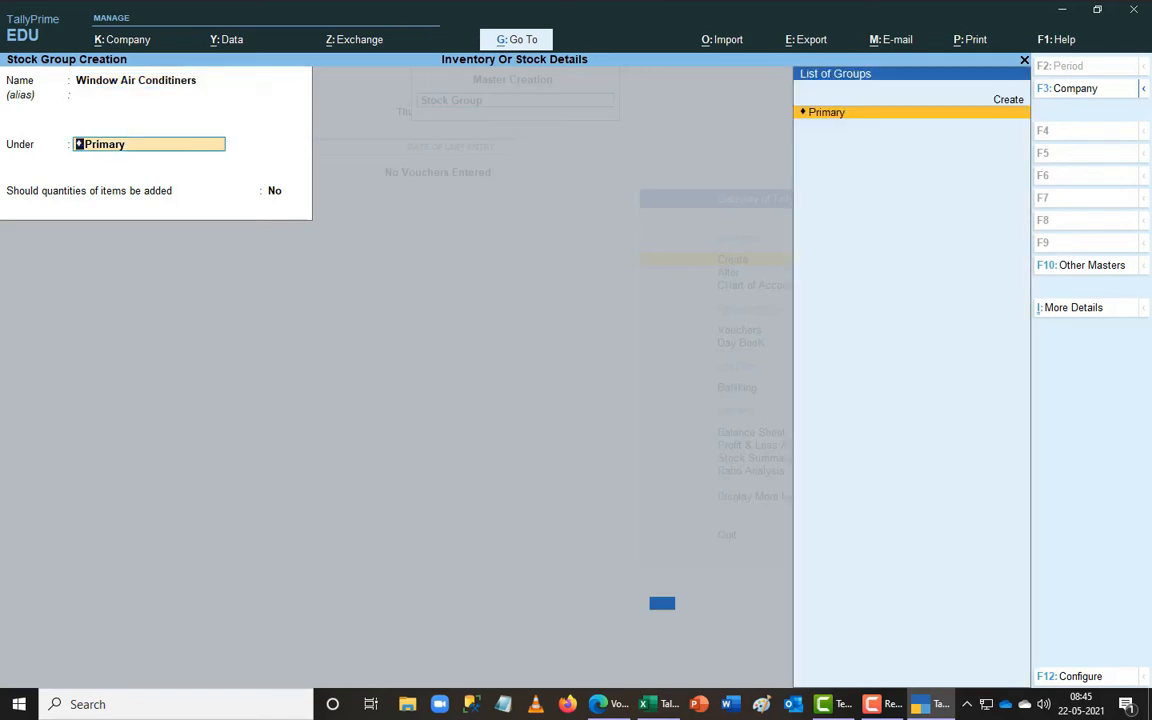
key(Return)
text(y)
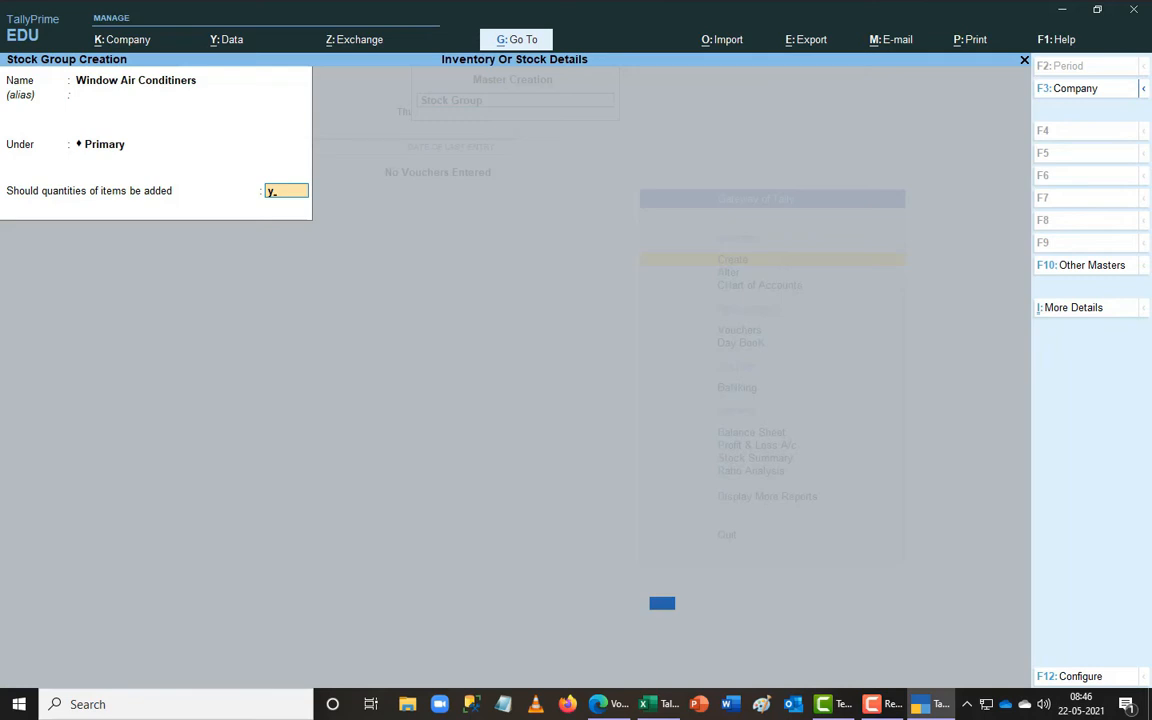
key(Return)
key(Return)
- Save Split Air Conditioners under Primary with quantities added up, then enter the name Spare Parts
text(So)
key(BackSpace)
text(plit Air Cond)
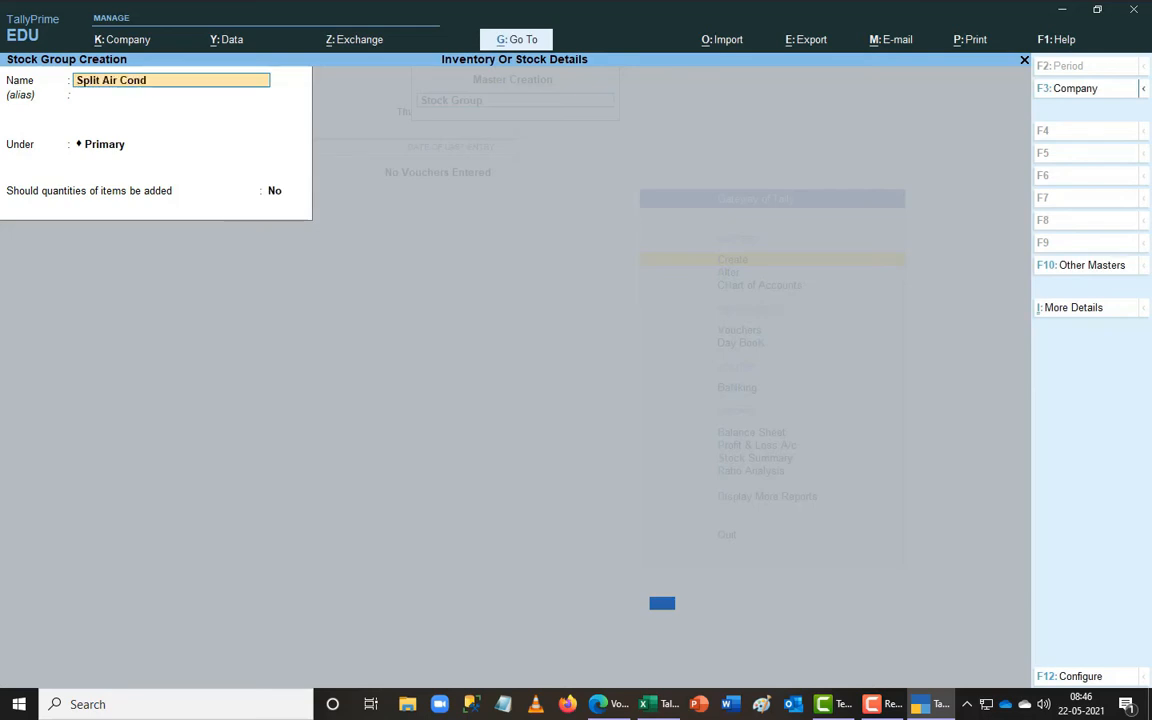
text(itioners)
key(Return)
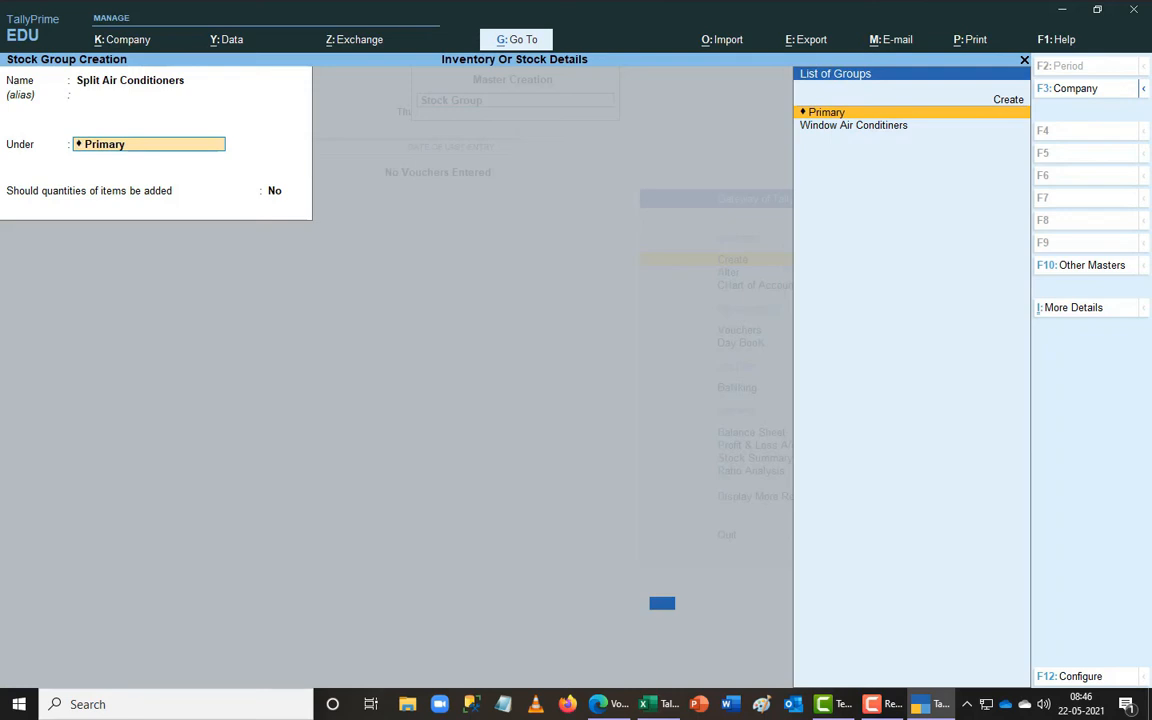
key(Return)
text(y)
key(Return)
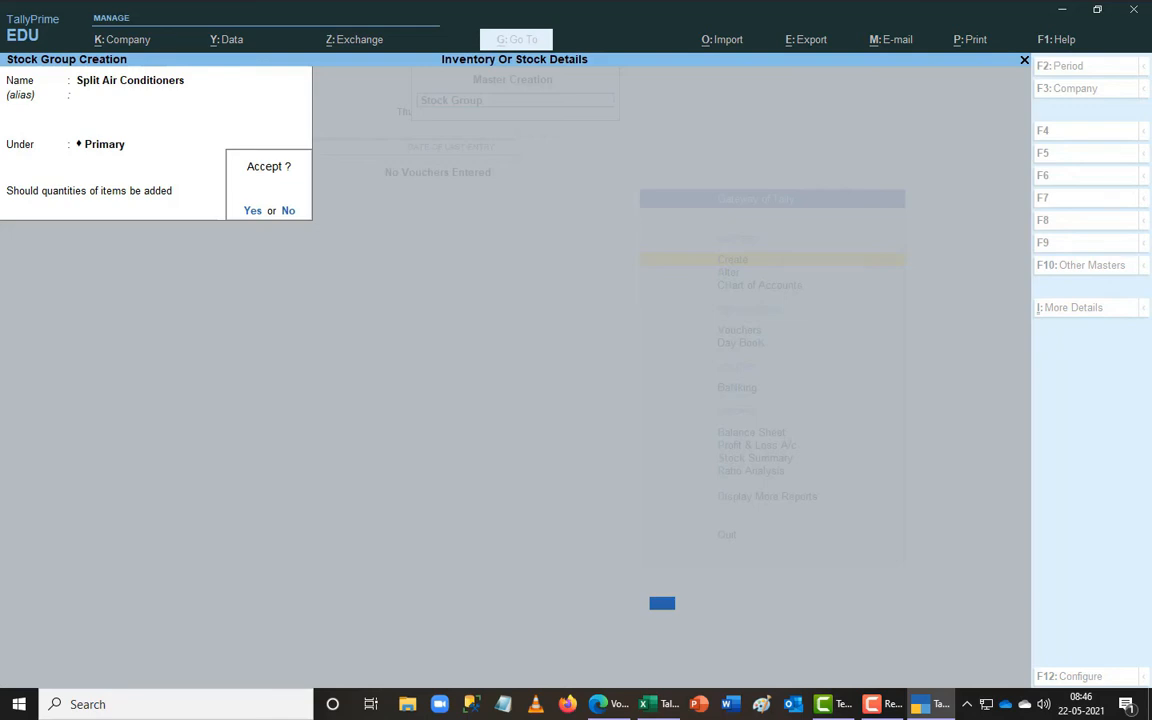
text(y)
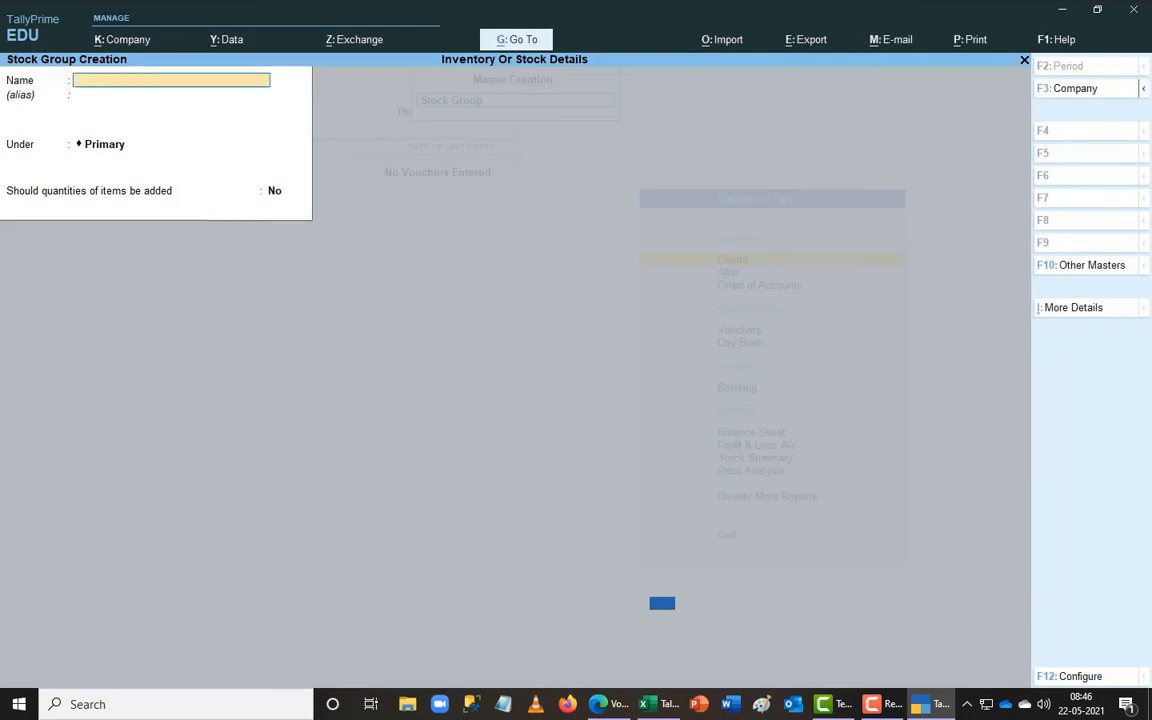
text(Spare Parts)
- Save the Spare Parts group under Primary and exit to the Master Creation list
key(Return)
key(Return)
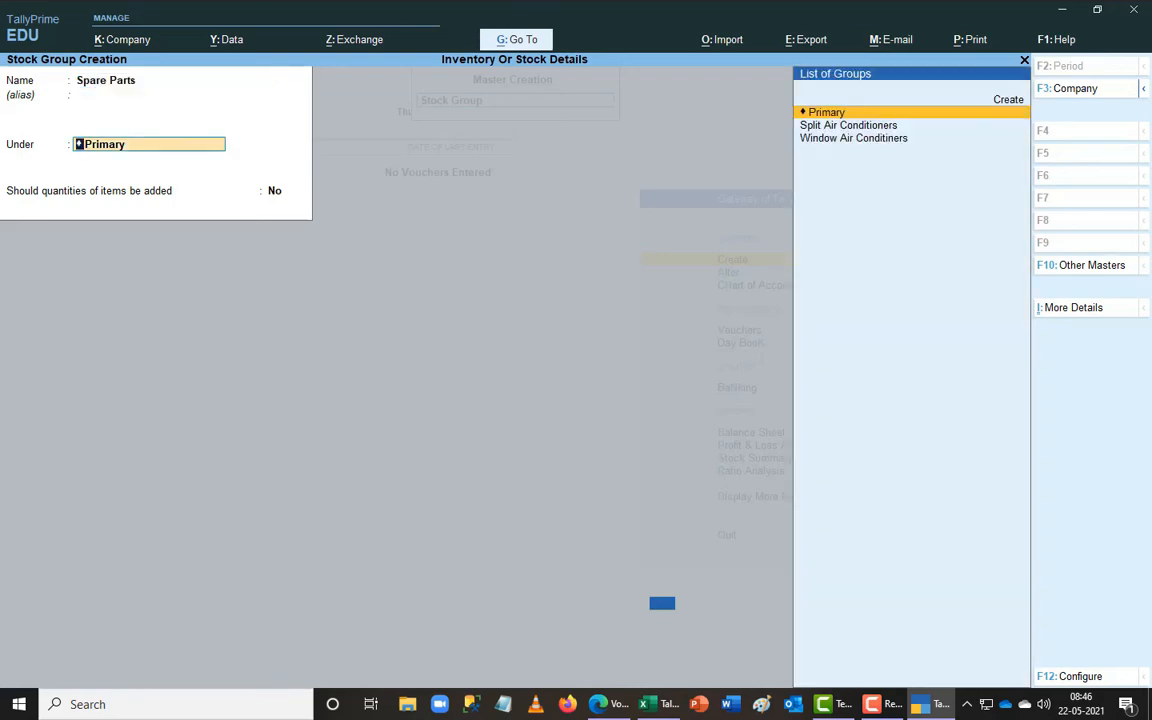
key(alt+Tab)
key(alt+Tab)
key(alt+Tab)
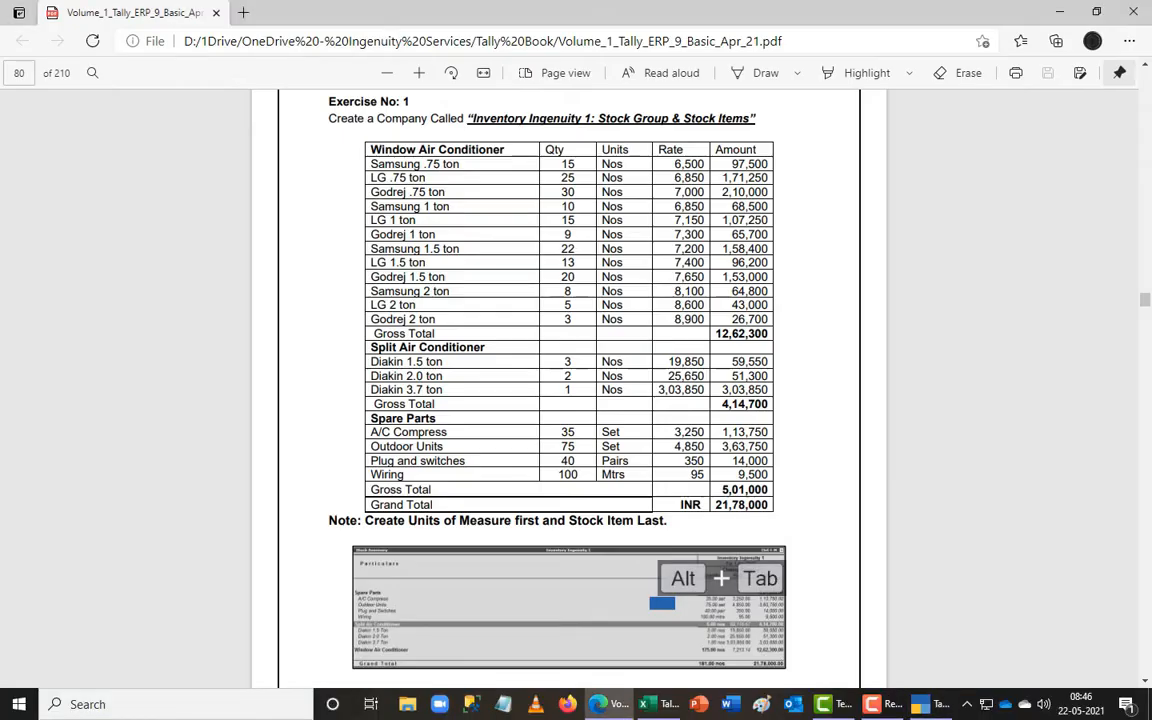
key(alt+Tab)
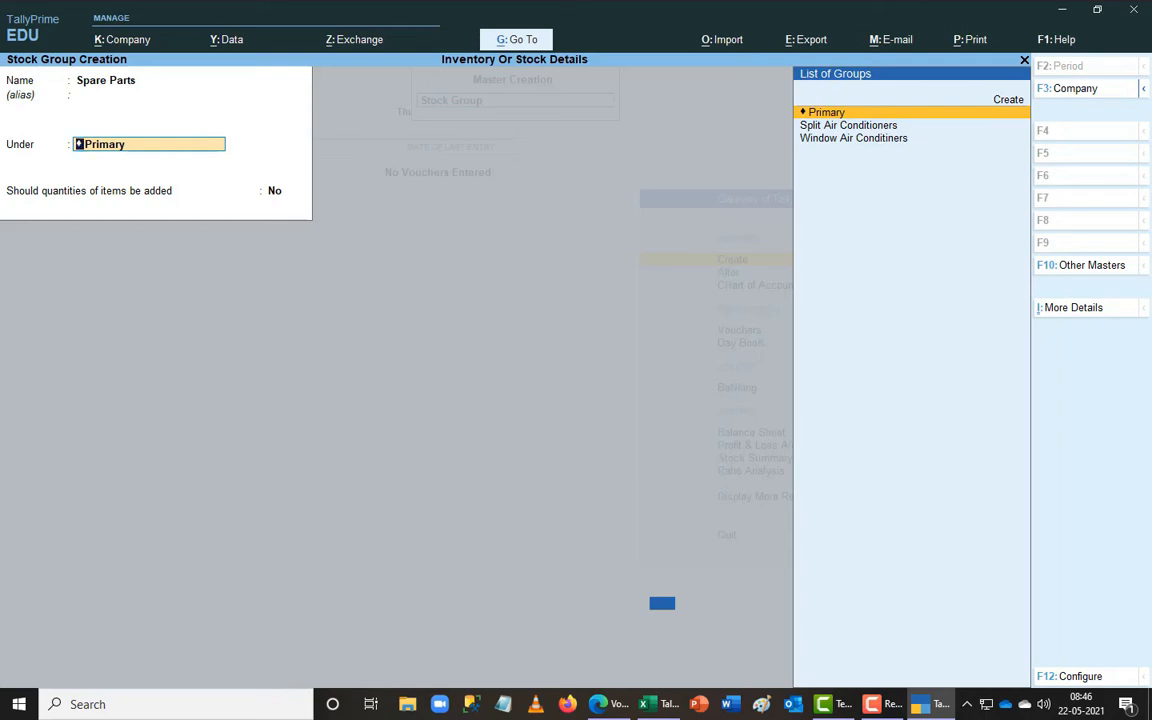
key(Return)
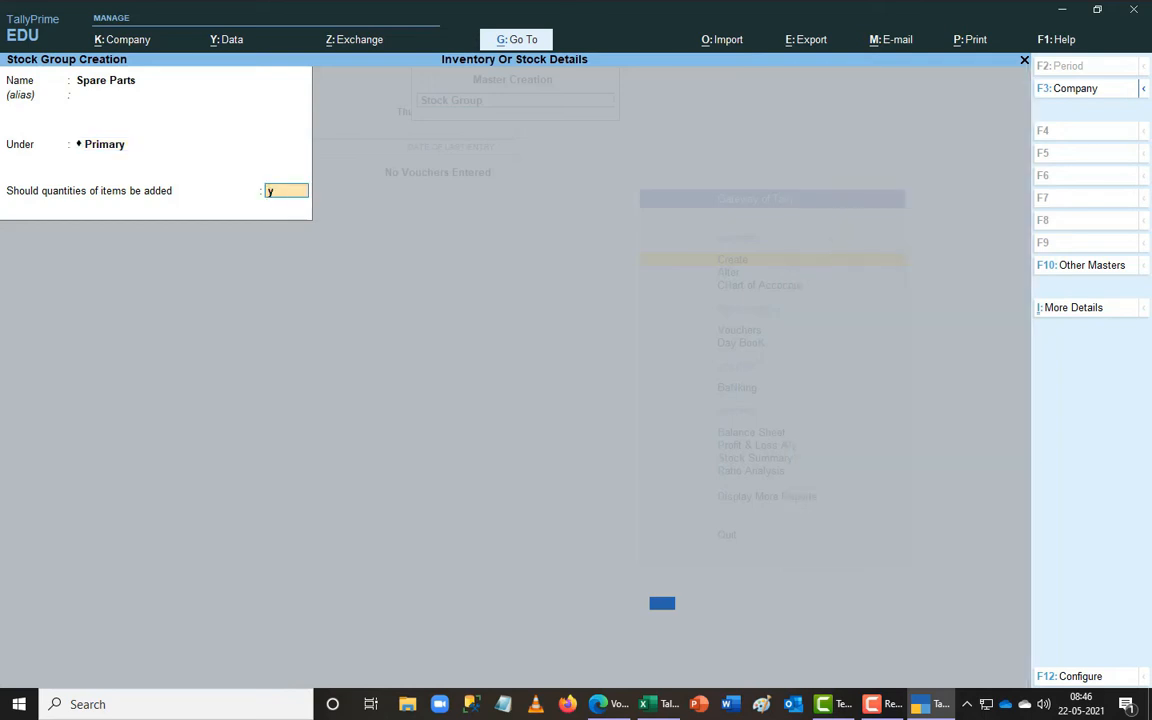
key(Return)
key(Return)
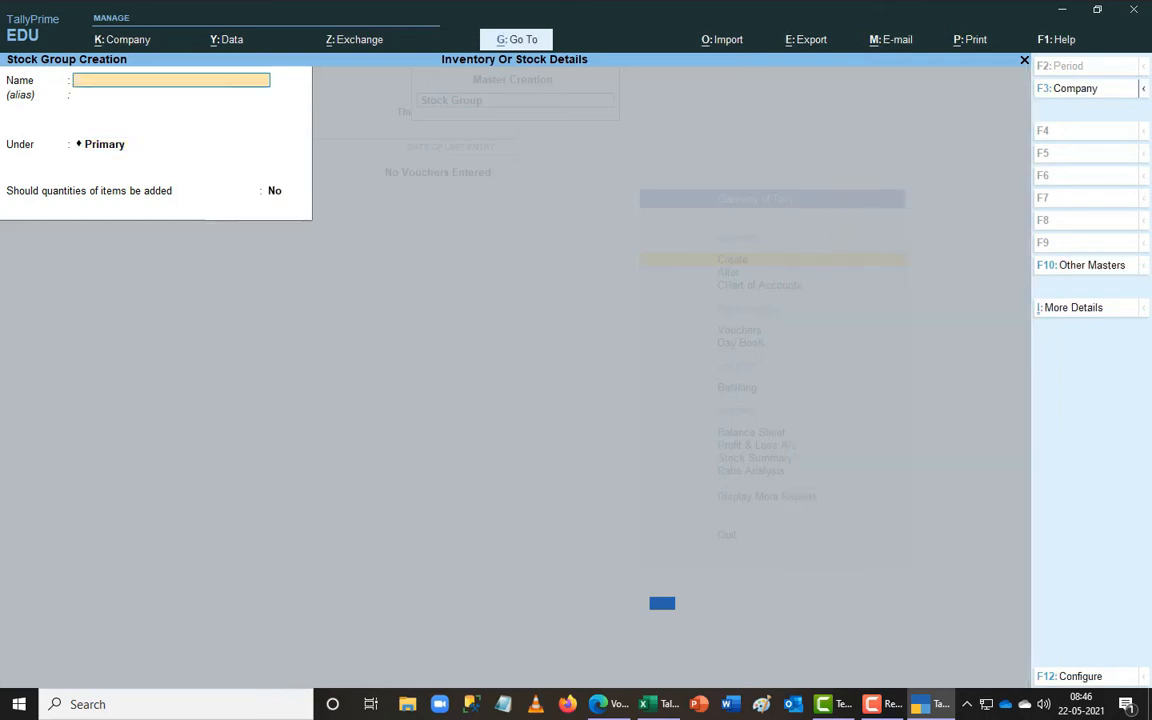
key(alt+Tab)
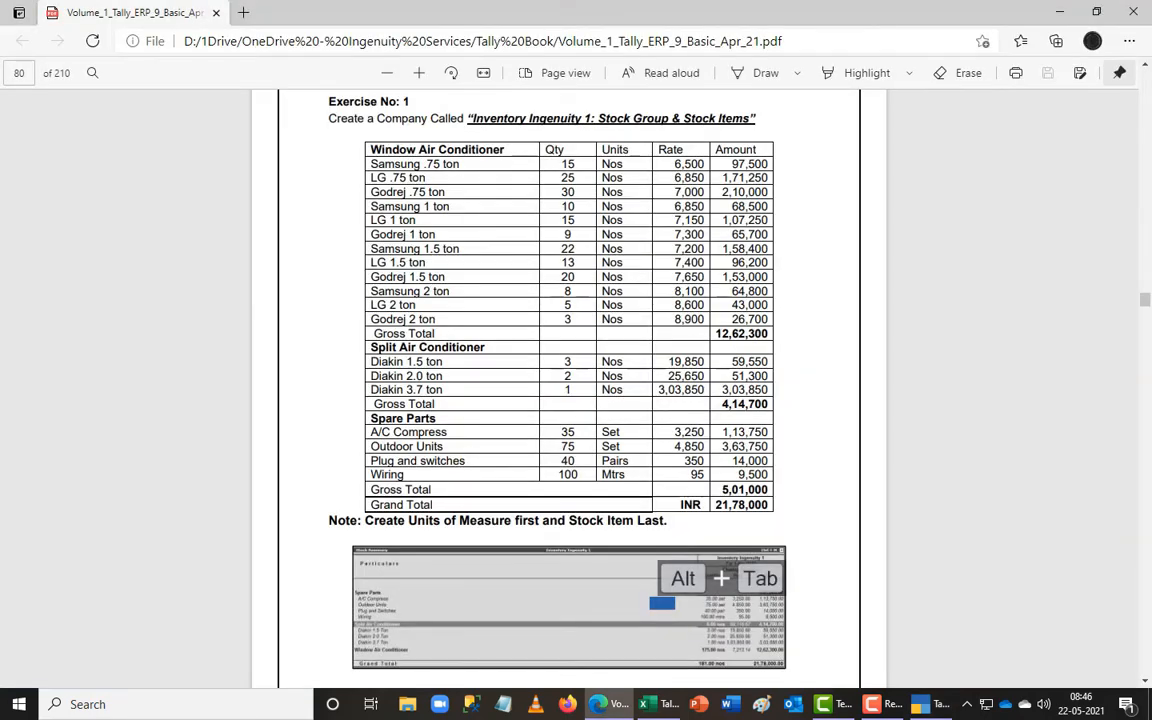
key(alt+Tab)
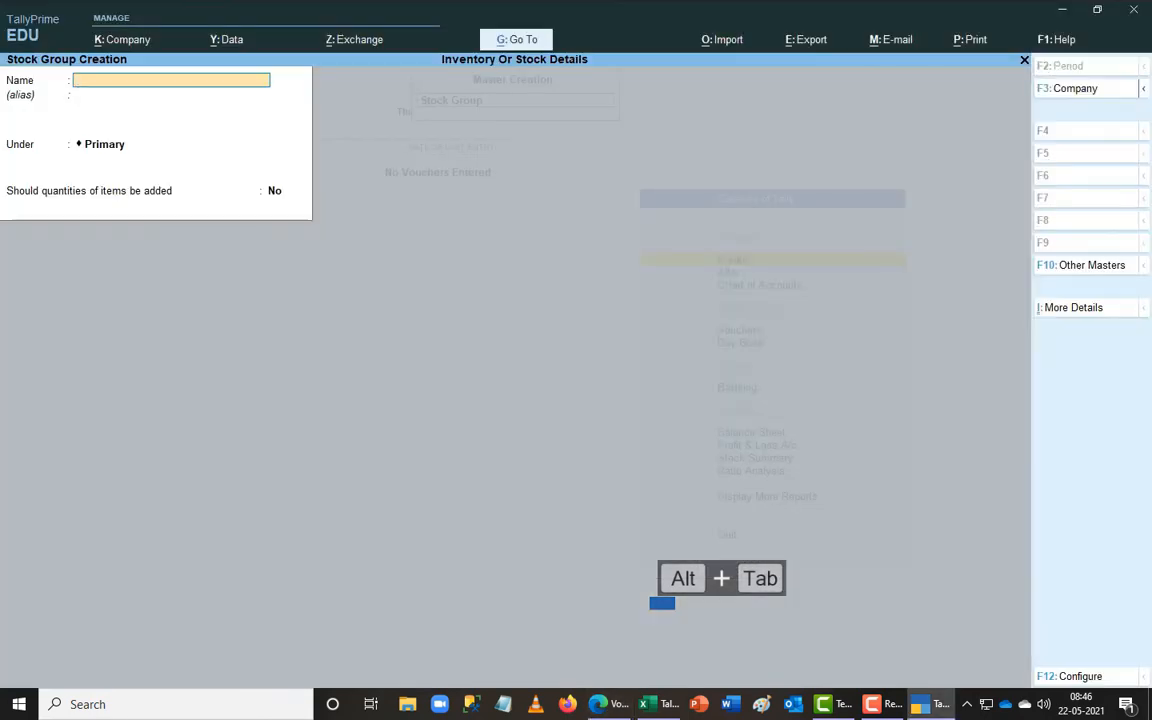
key(Escape)
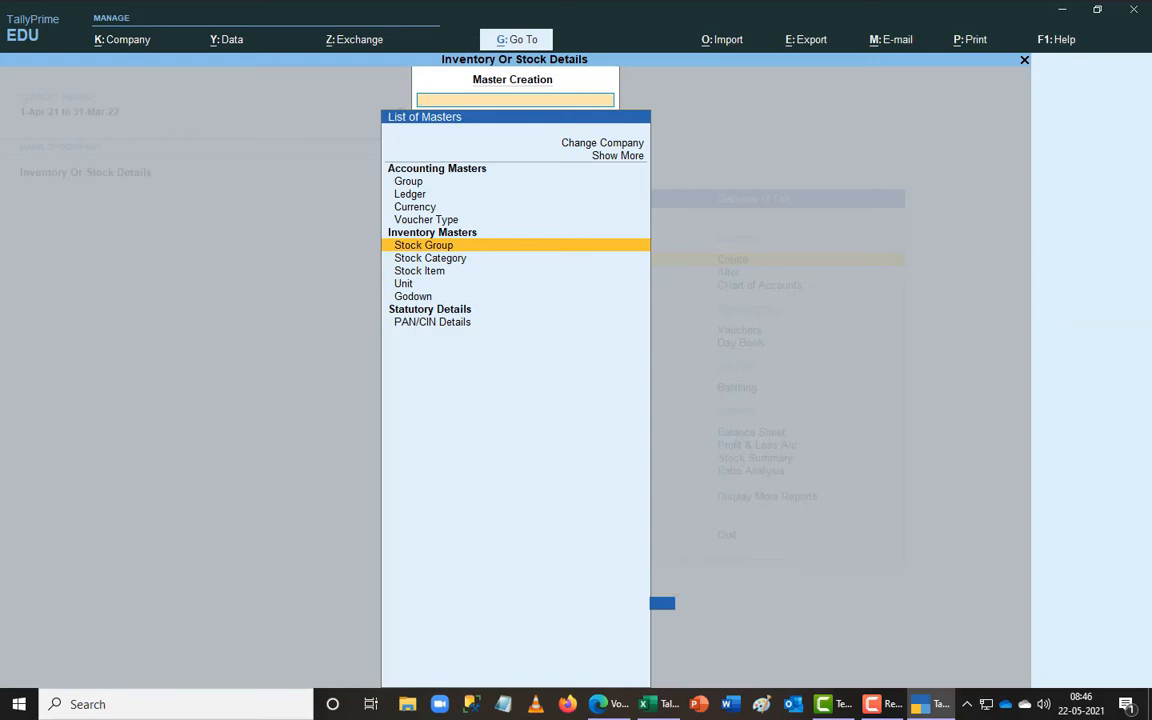
- Start the stock item Samsung .75 Ton under Window Air Conditiners with unit nos
key(Down)
key(Down)
key(Return)
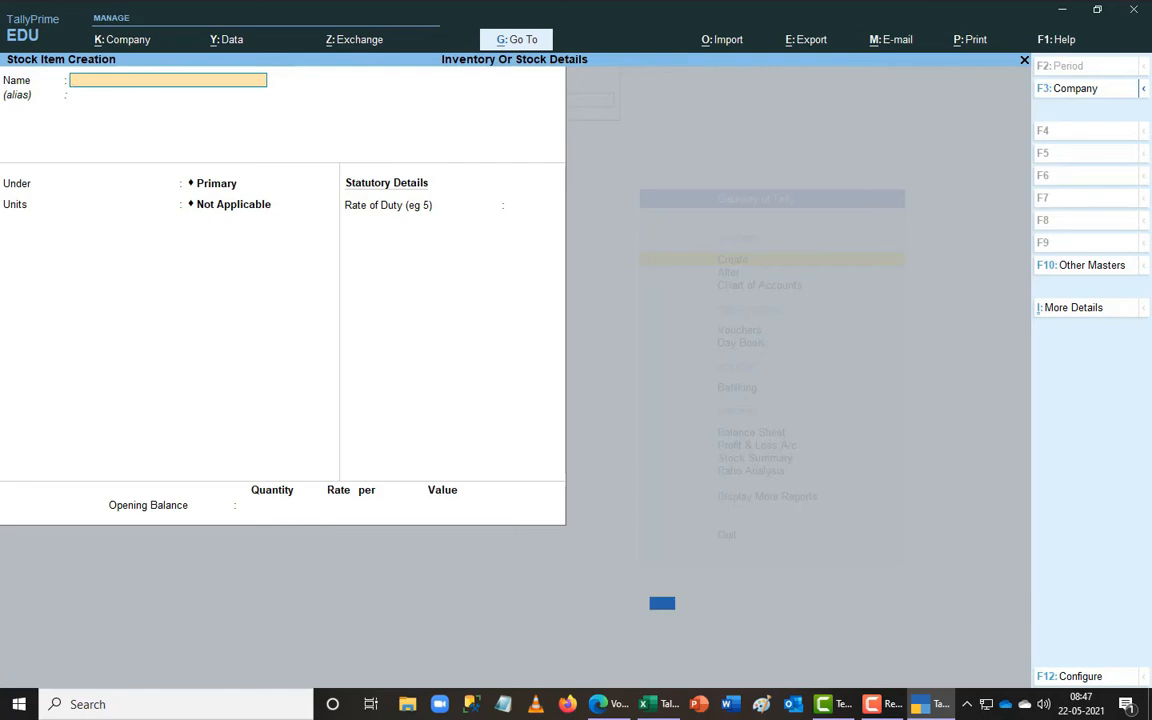
key(alt+Tab)
key(alt+Tab)
text(Samsung .75 Ton)
key(Return)
key(Return)
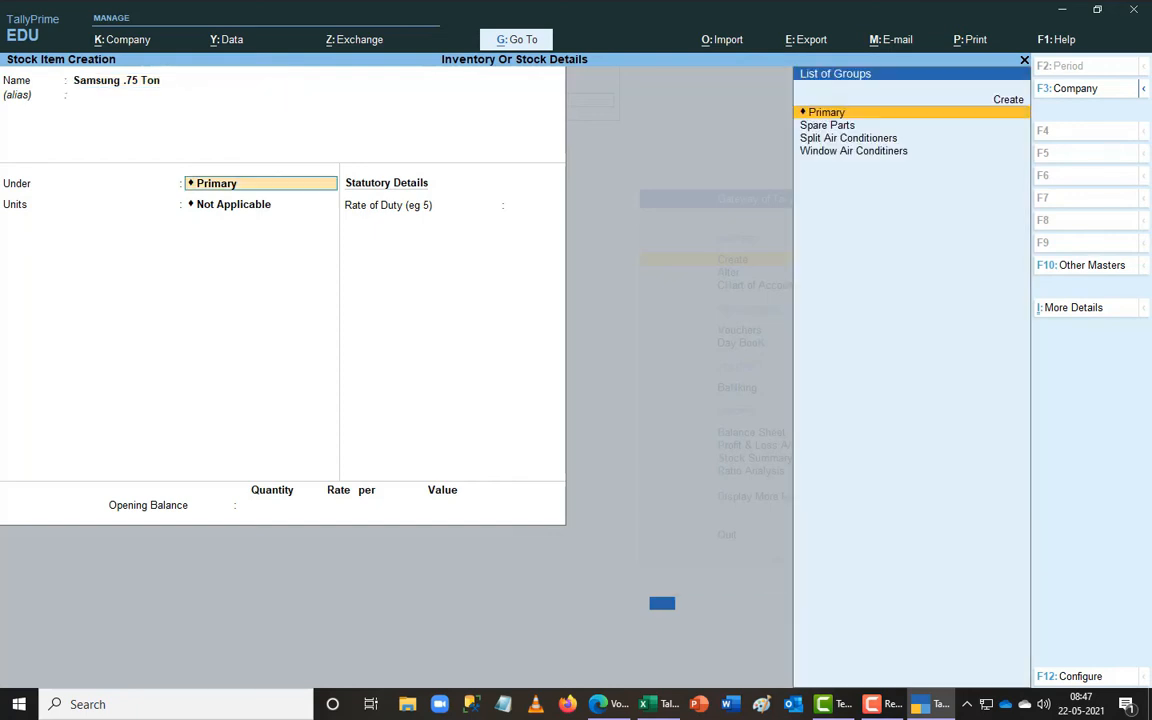
key(Down)
key(Down)
key(Down)
key(Return)
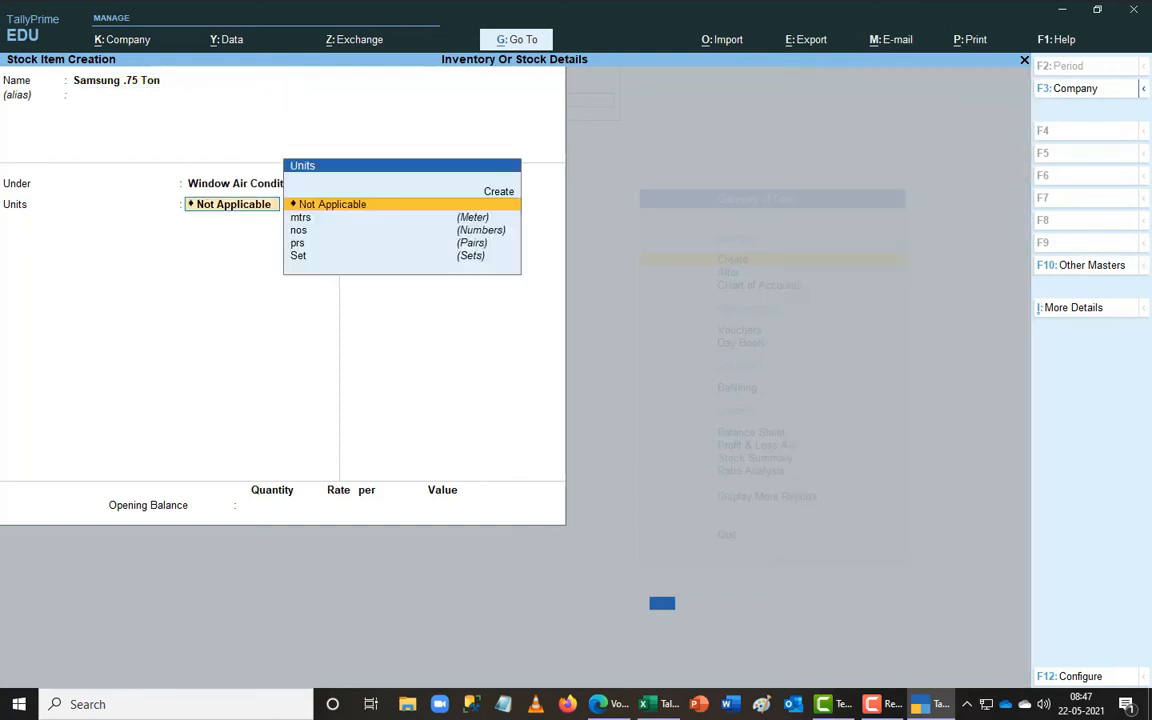
text(nos)
key(Return)
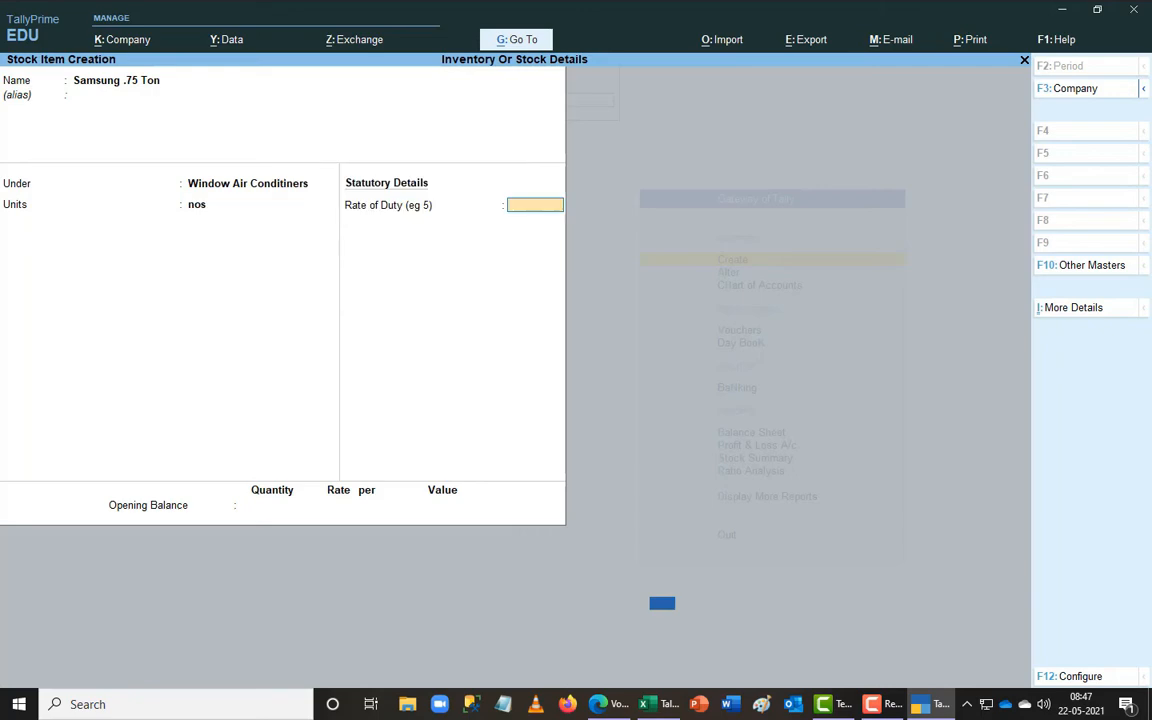
key(Return)
- Enter an opening balance of 15 nos at 6,500 and save the item
key(alt+Tab)
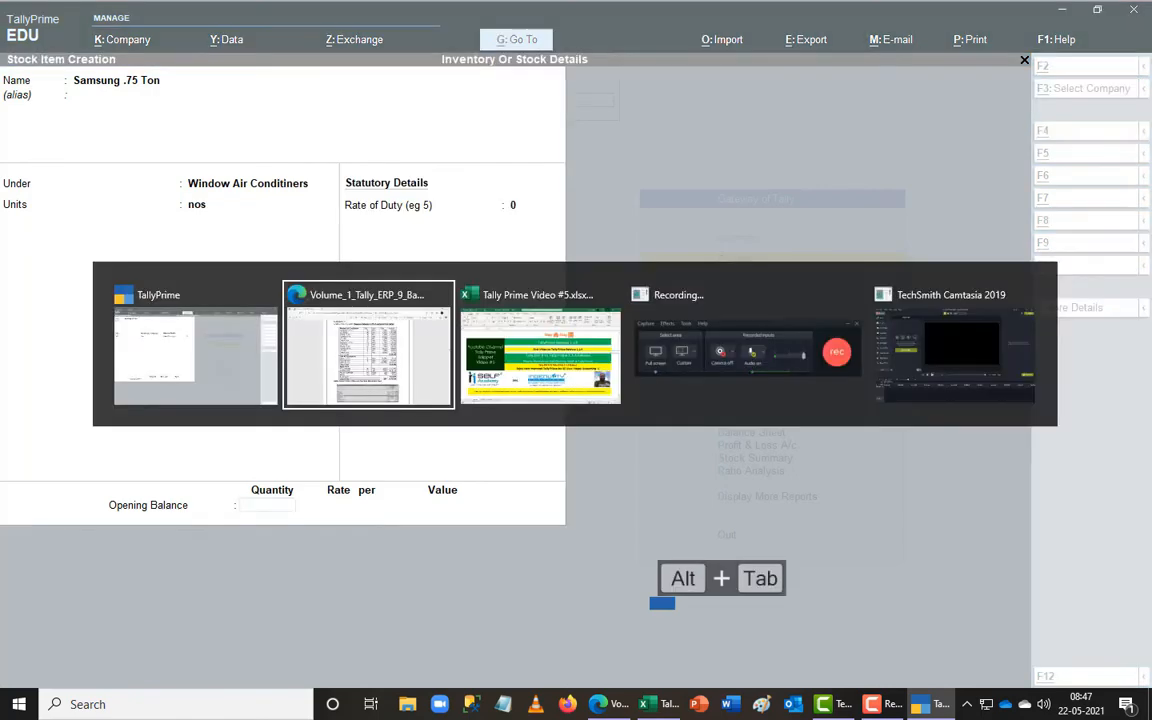
key(alt+Tab)
text(15)
key(Return)
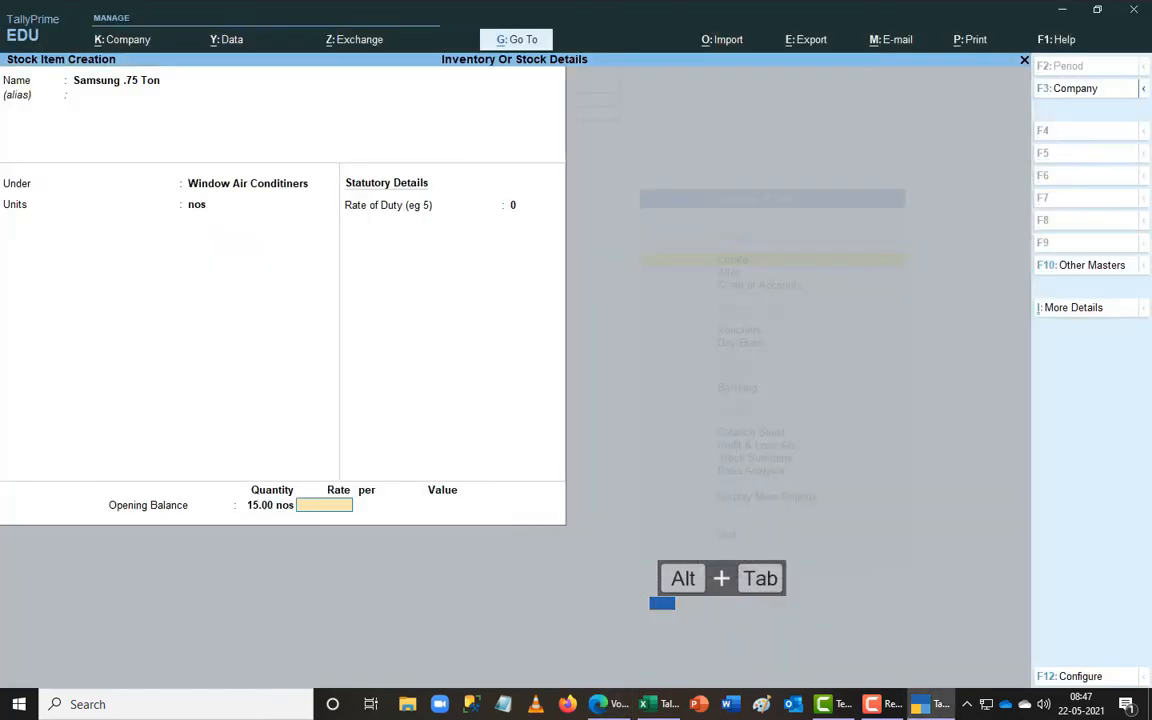
key(alt+Tab)
key(alt+Tab)
text(6500)
key(Return)
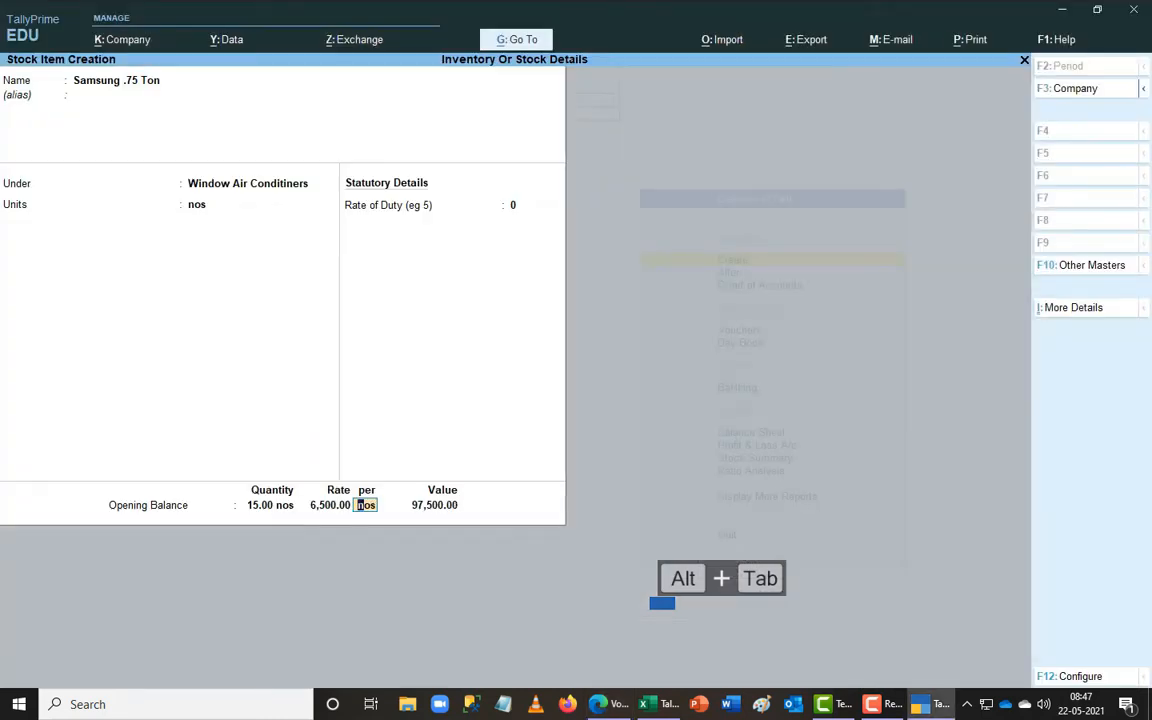
key(alt+Tab)
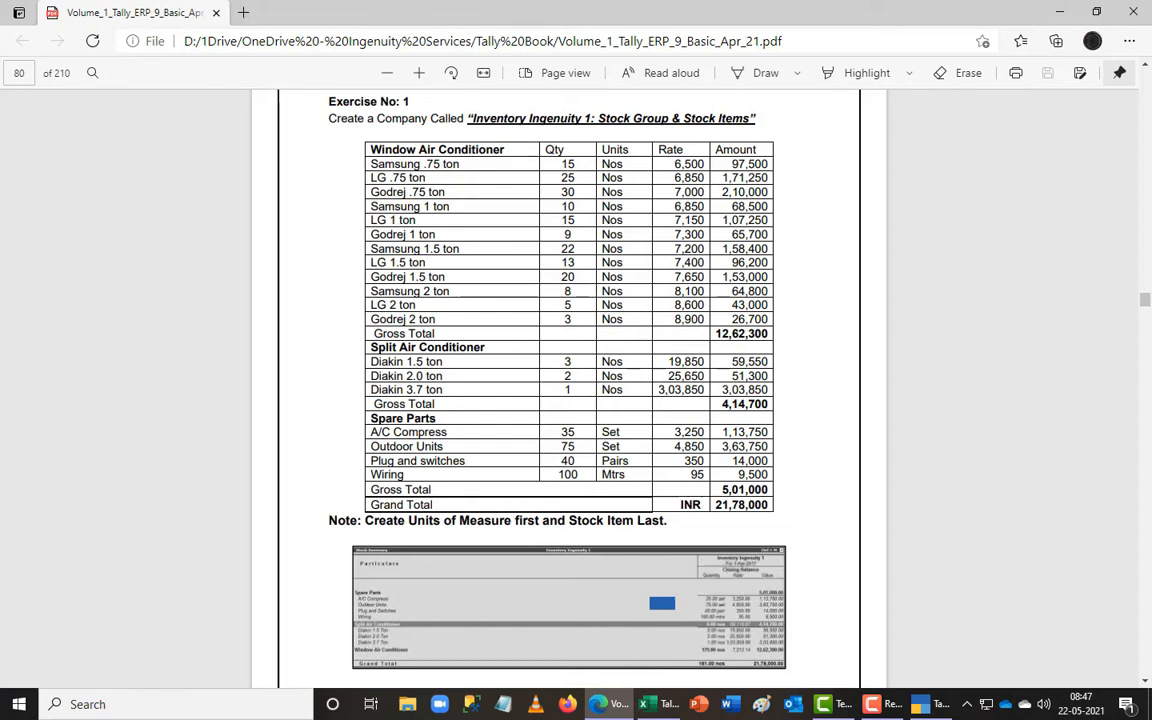
key(alt+Tab)
key(Return)
key(Return)
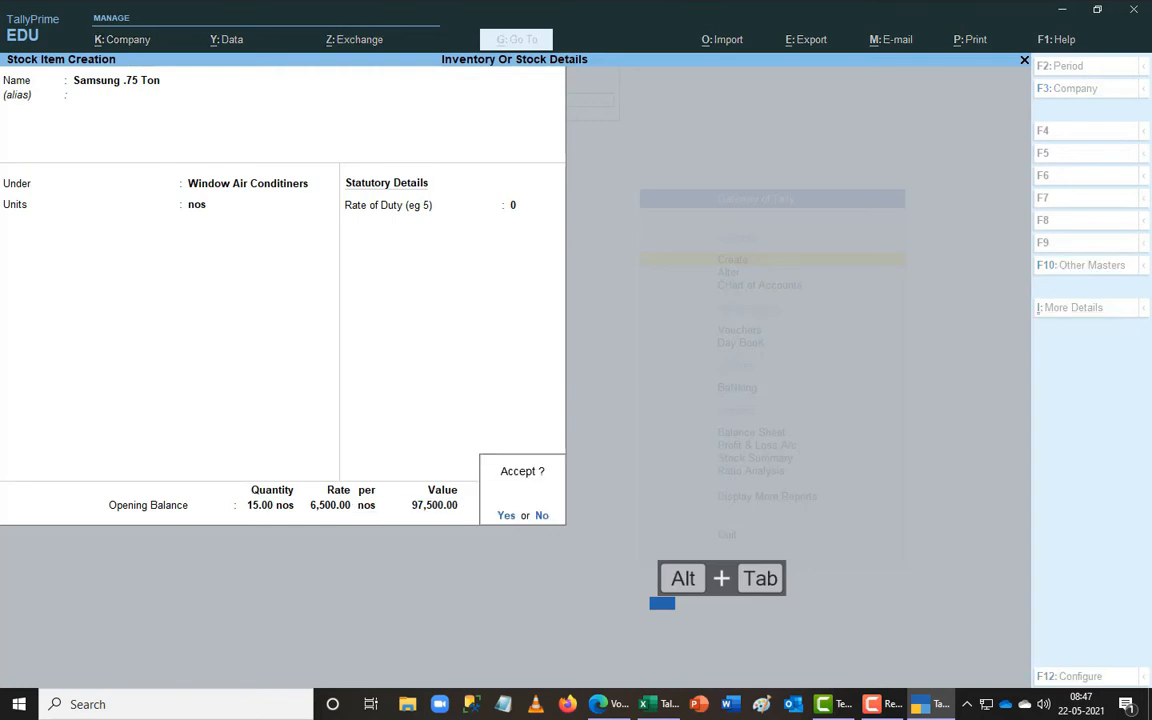
key(Return)
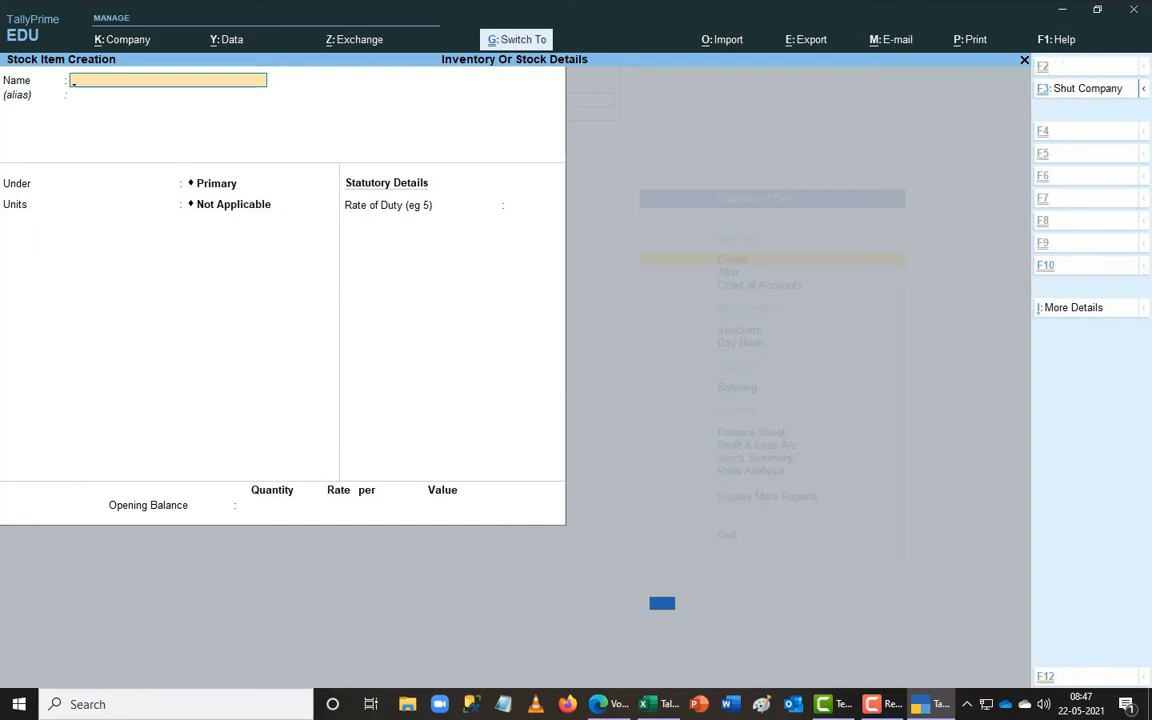
key(ctrl+r)
- Create Samsung 1 Ton under Window Air Conditiners with opening stock of 10 nos at 6,850 (68,500)
key(BackSpace)
key(BackSpace)
key(BackSpace)
key(BackSpace)
key(BackSpace)
key(BackSpace)
key(BackSpace)
key(BackSpace)
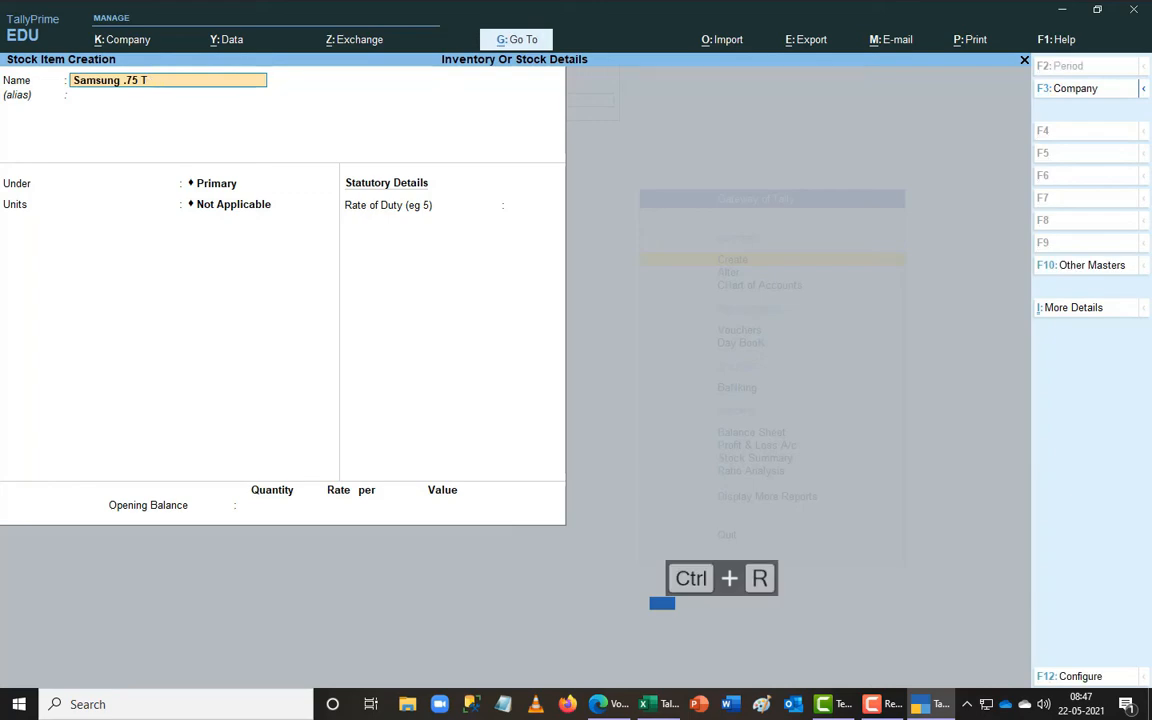
key(alt+Tab)
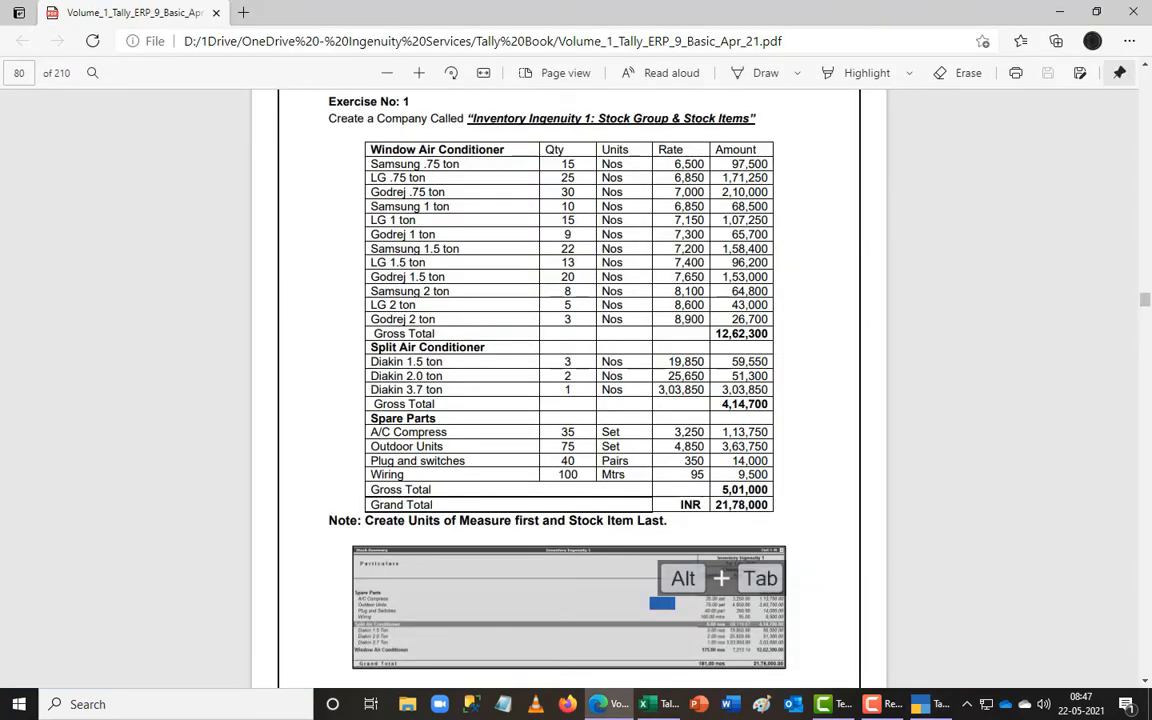
key(alt+Tab)
text(1 Ton)
key(Return)
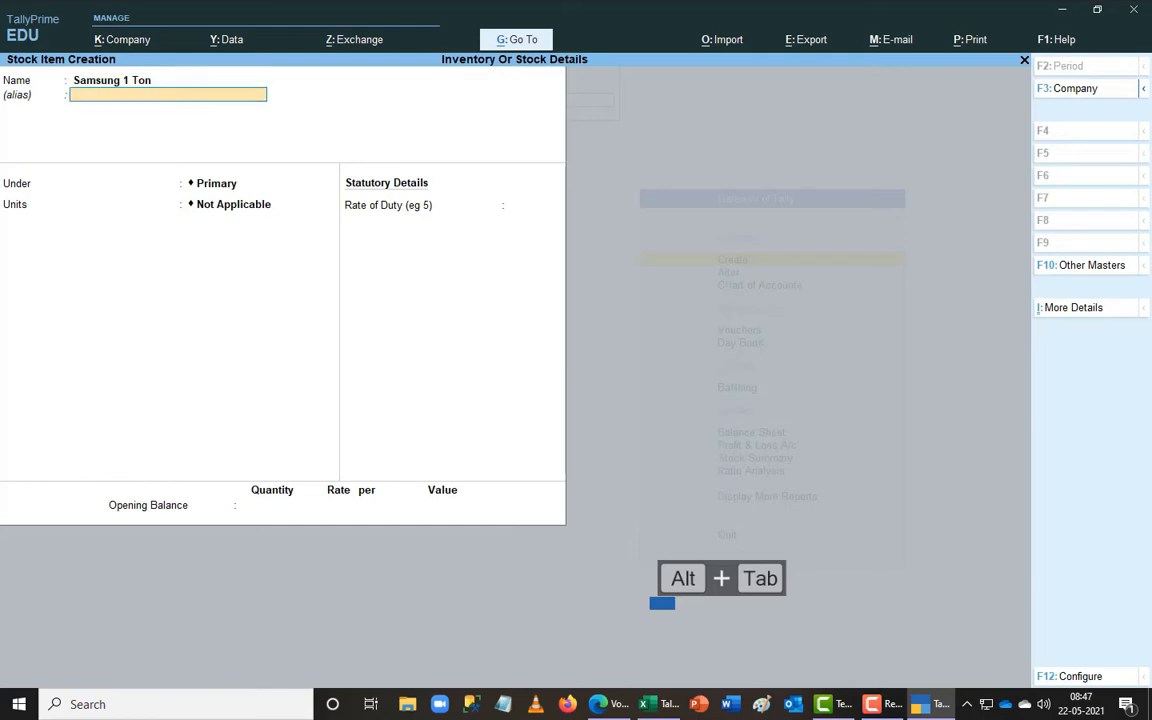
key(Return)
text(w Air Condit)
key(Return)
text(nos)
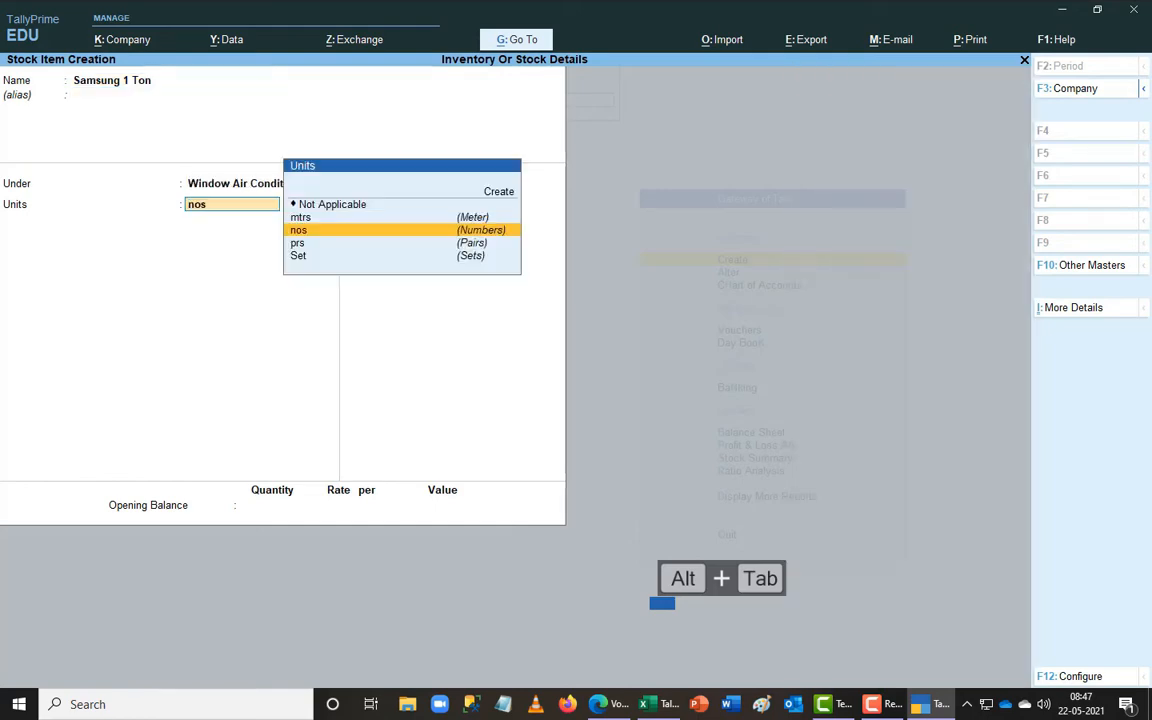
key(Return)
key(Return)
key(alt+Tab)
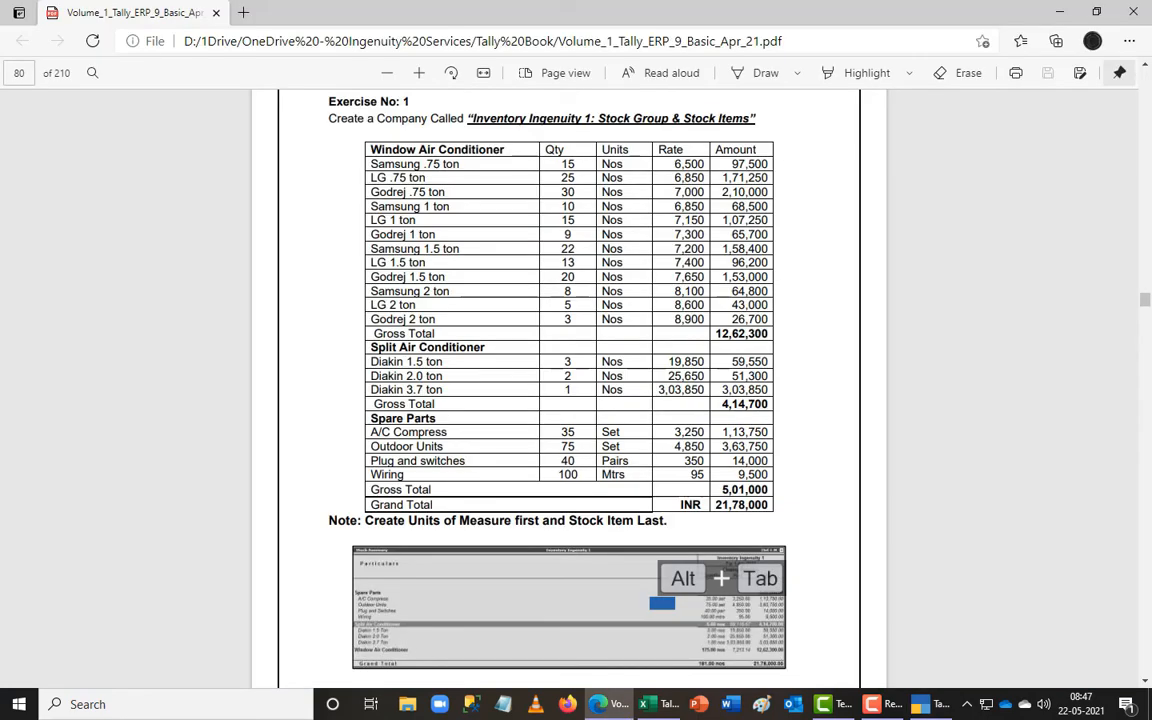
key(alt+Tab)
text(10)
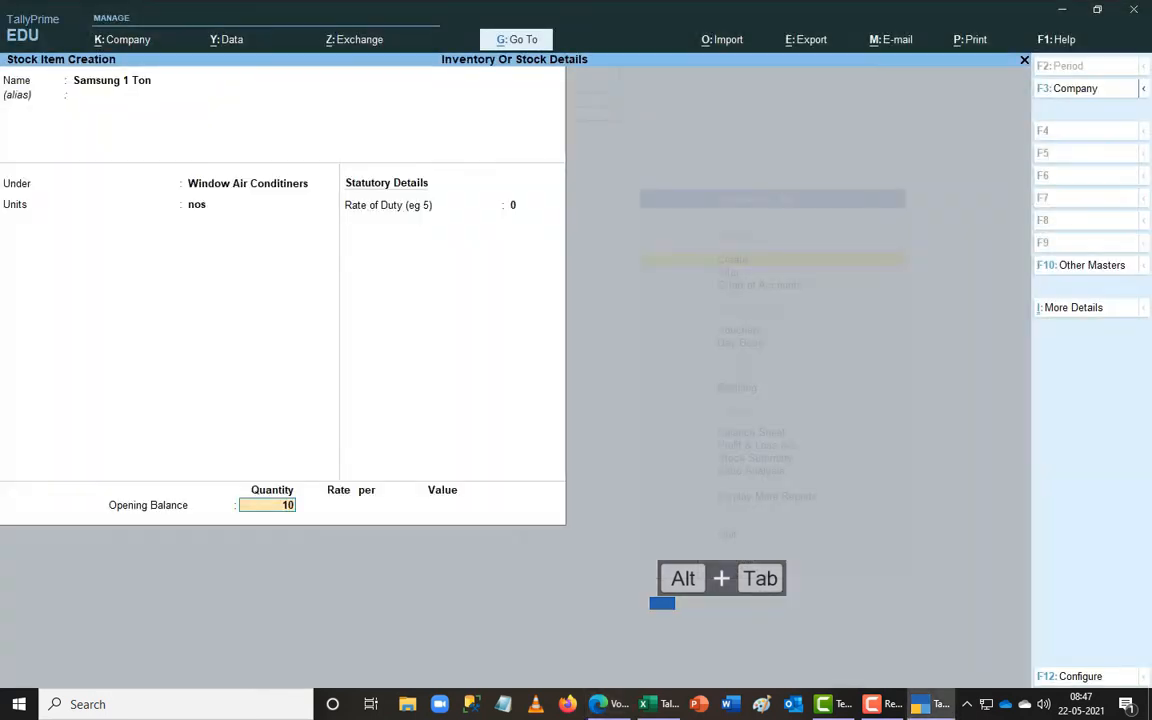
key(Return)
text(6850)
key(Return)
key(Return)
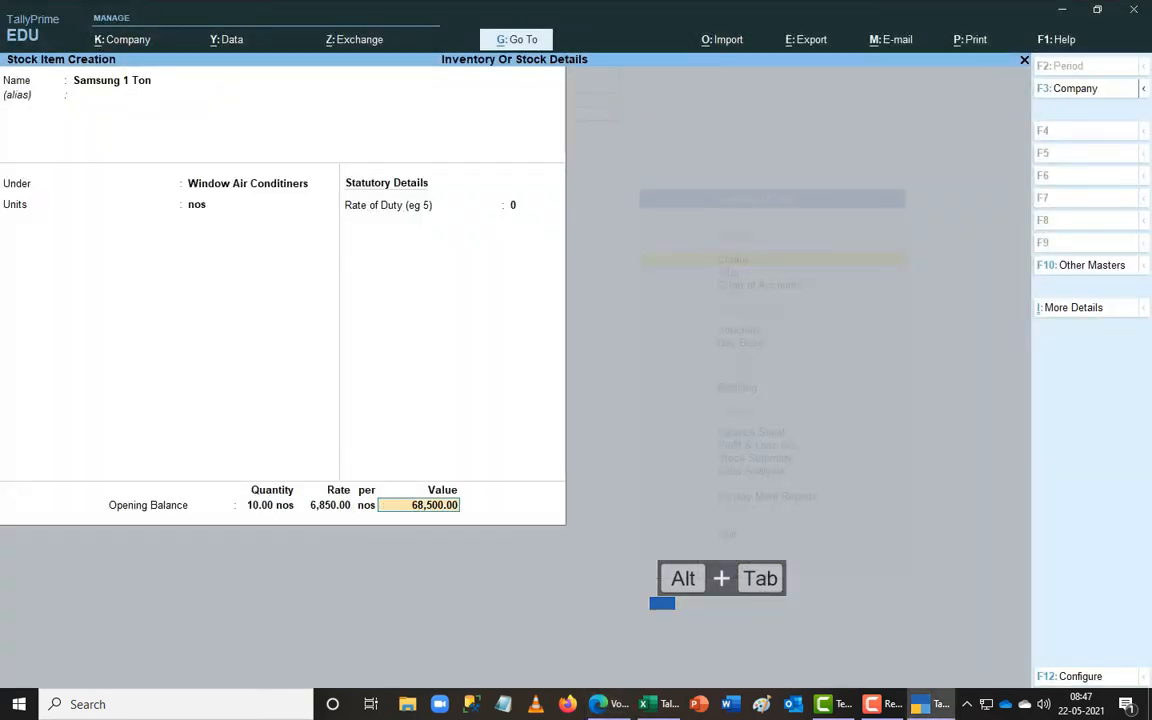
key(Return)
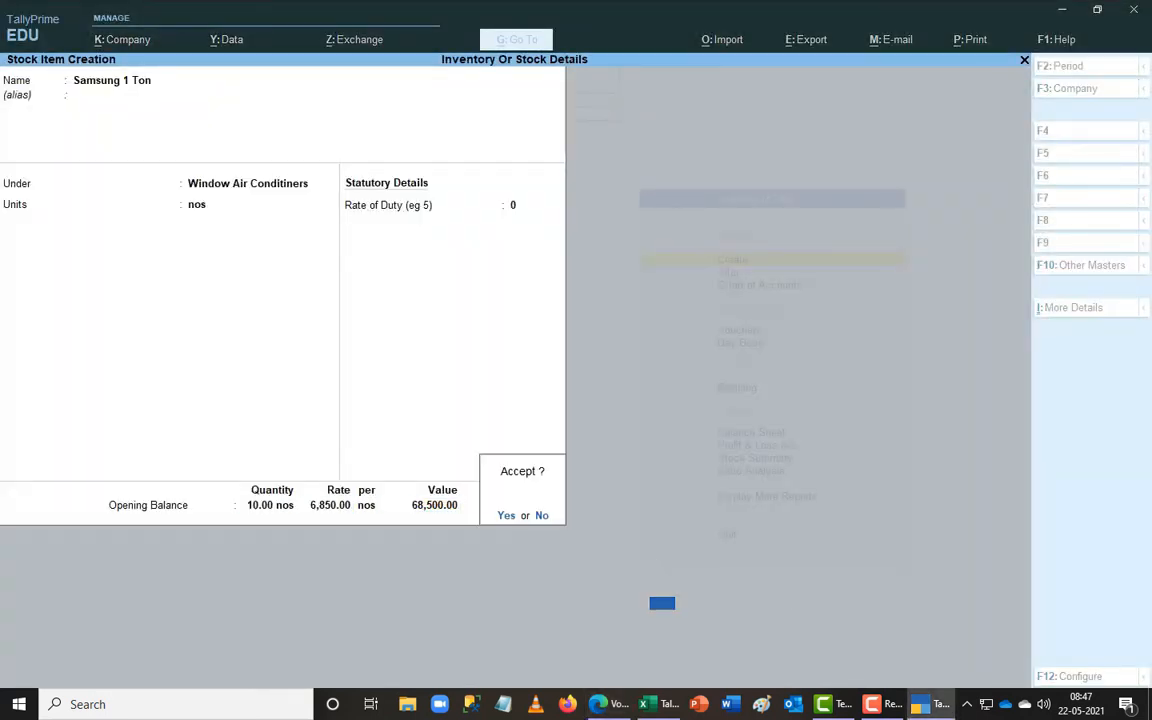
key(Return)
- Add Samsung 1.5 Ton under Window Air Conditiners: 22 nos at 7,200, valued 1,58,400
key(ctrl+r)
key(BackSpace)
key(BackSpace)
key(BackSpace)
key(BackSpace)
text(.5 Ton)
key(Return)
key(Return)
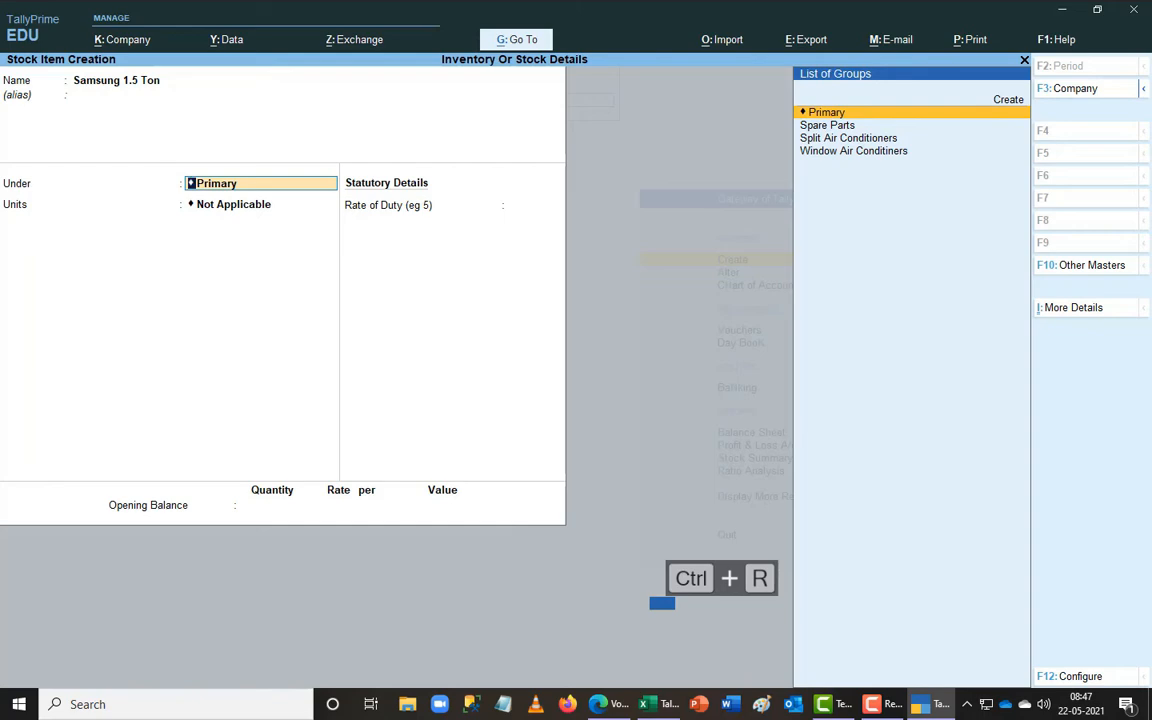
text(w)
key(Return)
text(no)
key(Return)
key(Return)
key(alt+Tab)
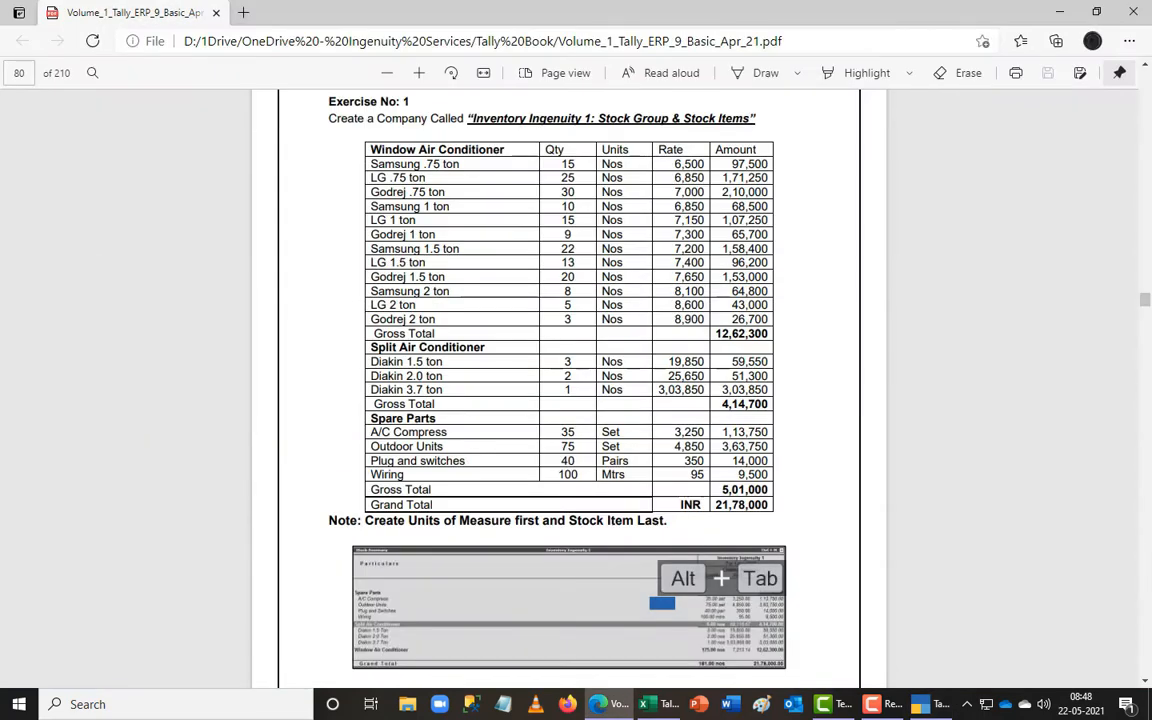
key(alt+Tab)
text(22)
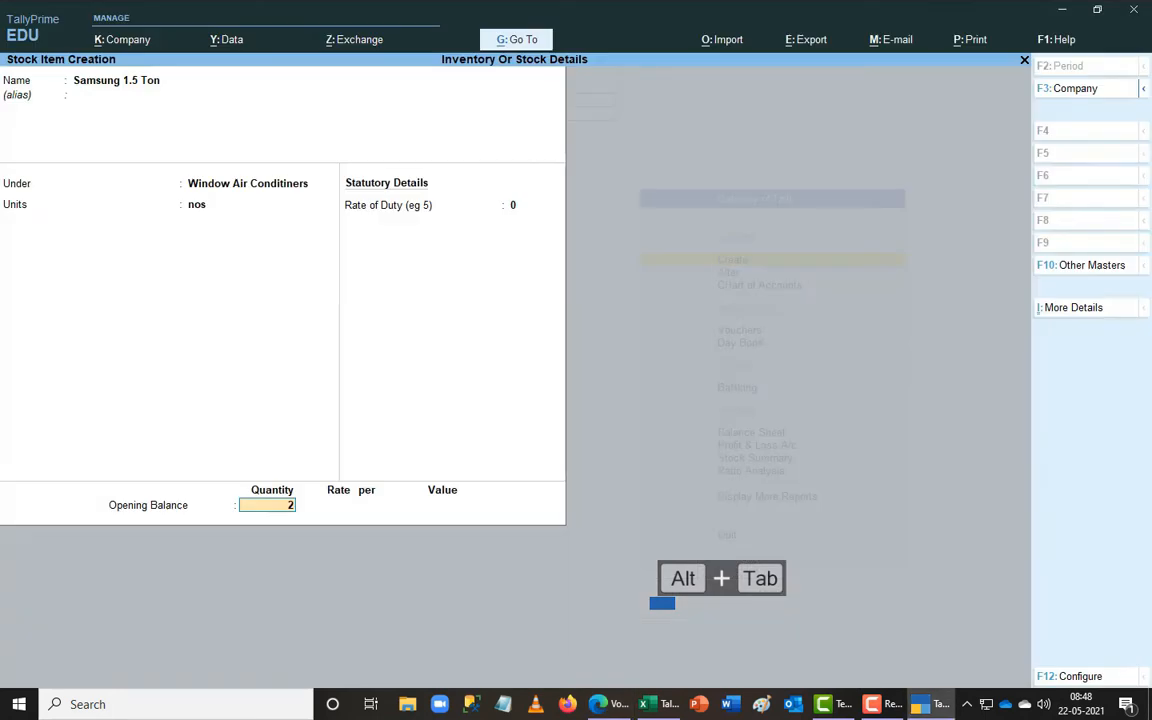
key(Return)
text(7200)
key(Return)
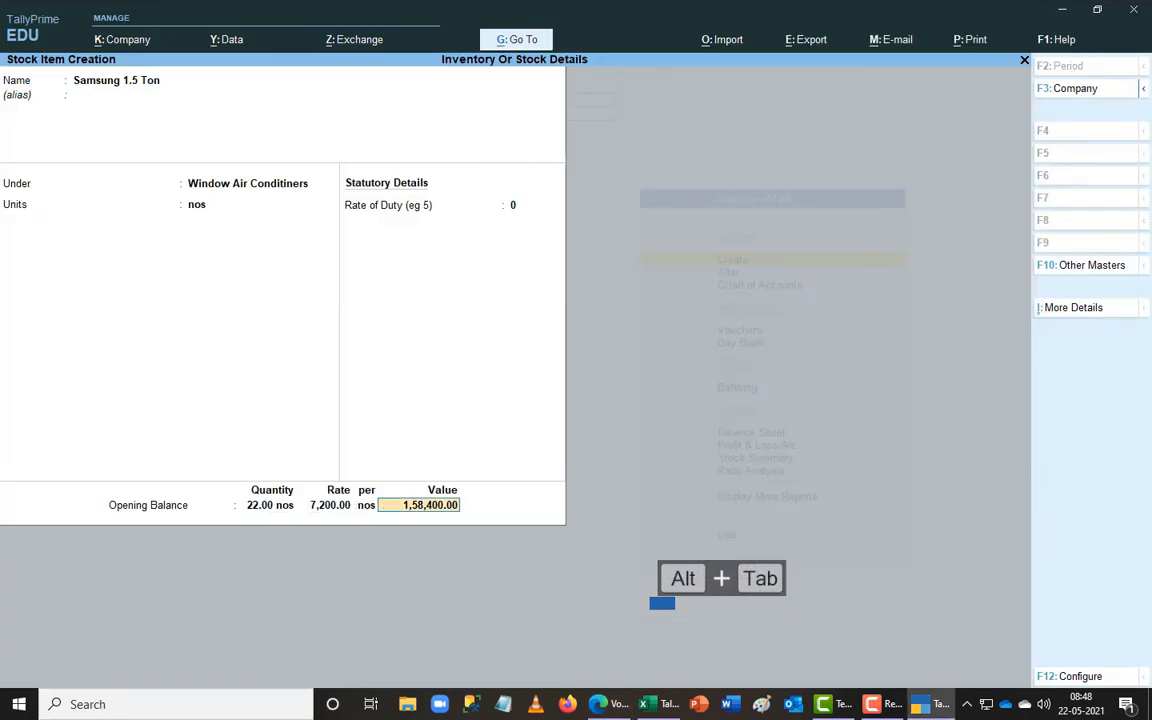
key(Return)
key(Return)
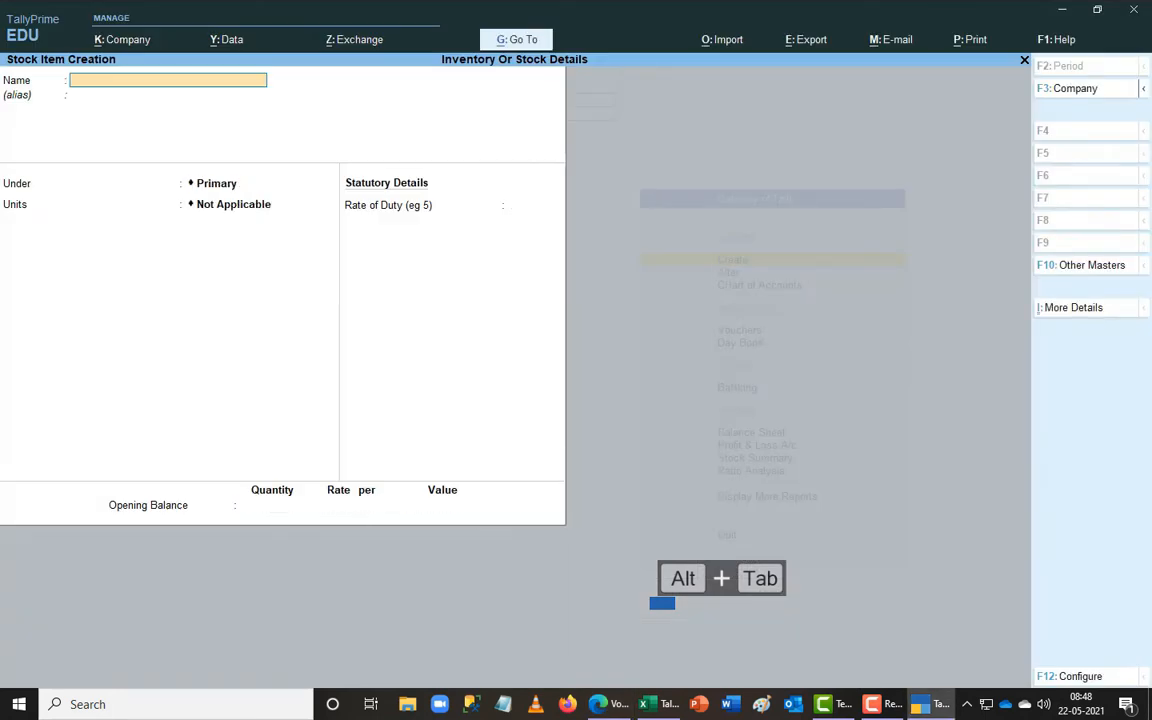
- Add Samsung 2.0 Ton under Window Air Conditiners: 8 nos at 8,100, valued 64,800
key(ctrl+r)
key(BackSpace)
key(BackSpace)
key(BackSpace)
key(BackSpace)
key(BackSpace)
key(BackSpace)
key(BackSpace)
text(2.0 Ton)
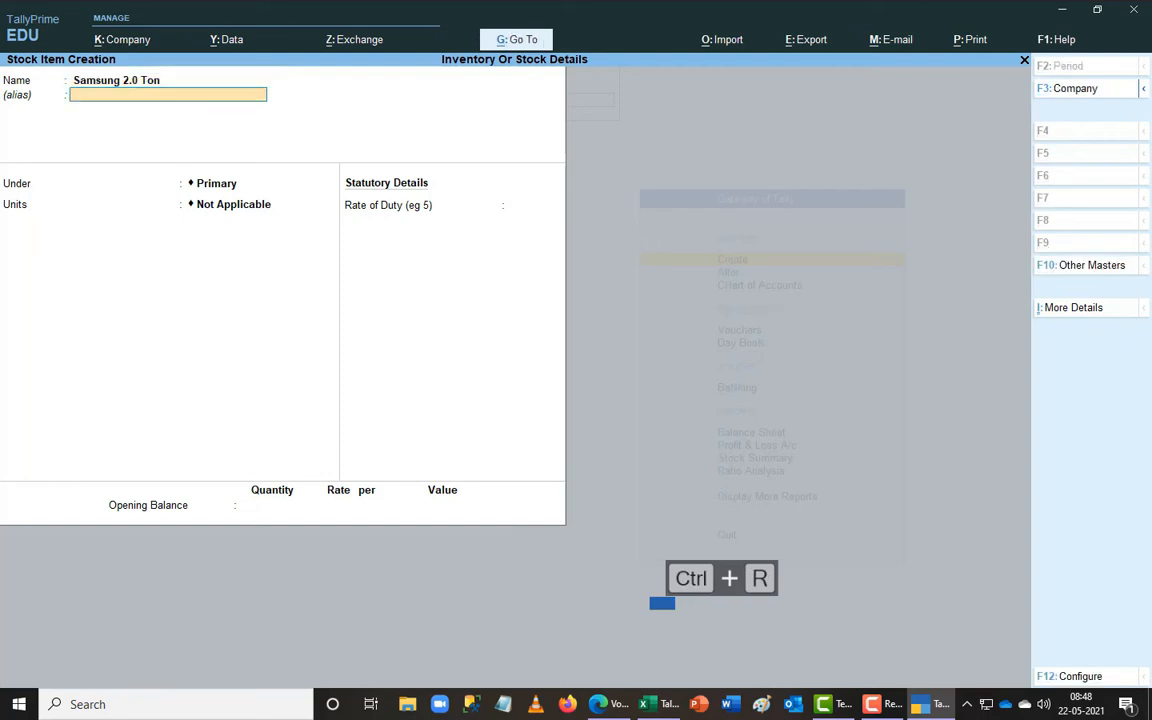
key(Return)
text(wi)
key(Return)
text(nos)
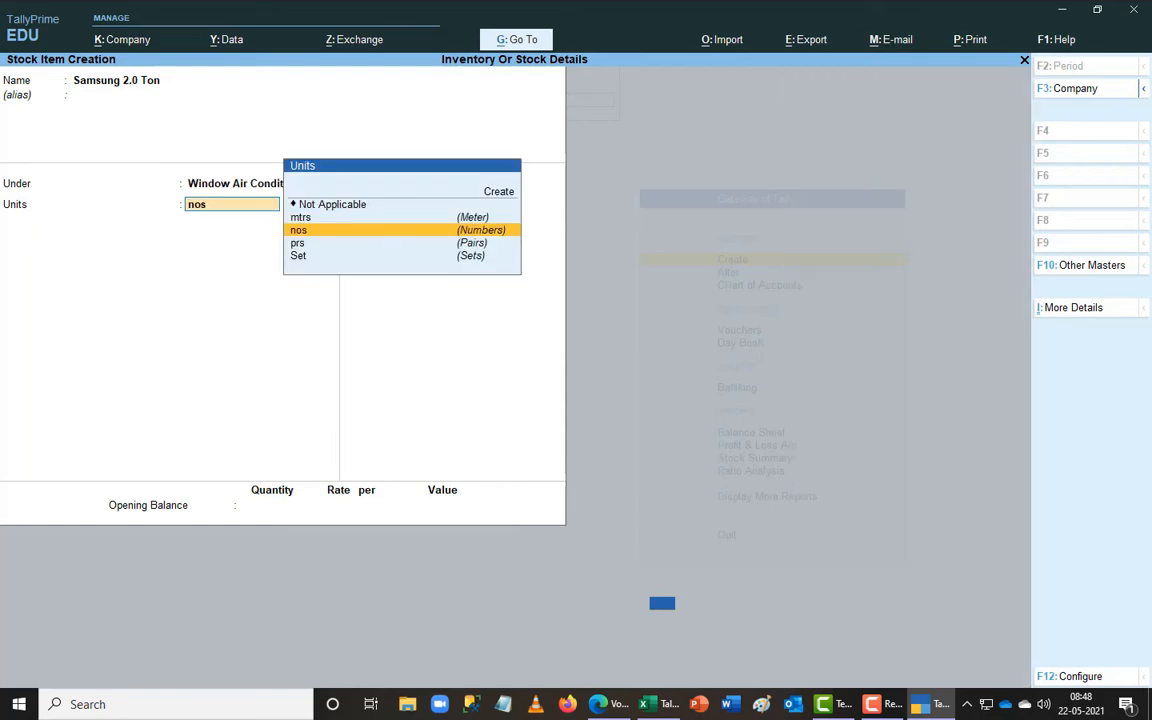
key(Return)
key(Return)
key(alt+Tab)
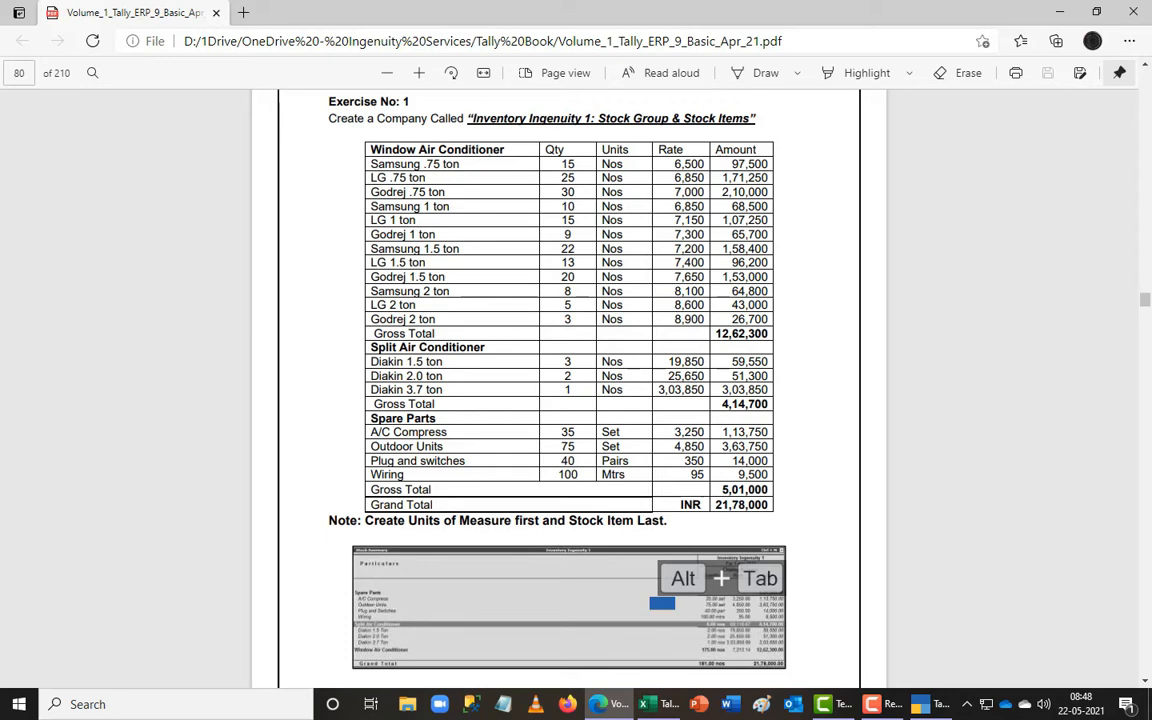
key(alt+Tab)
text(8)
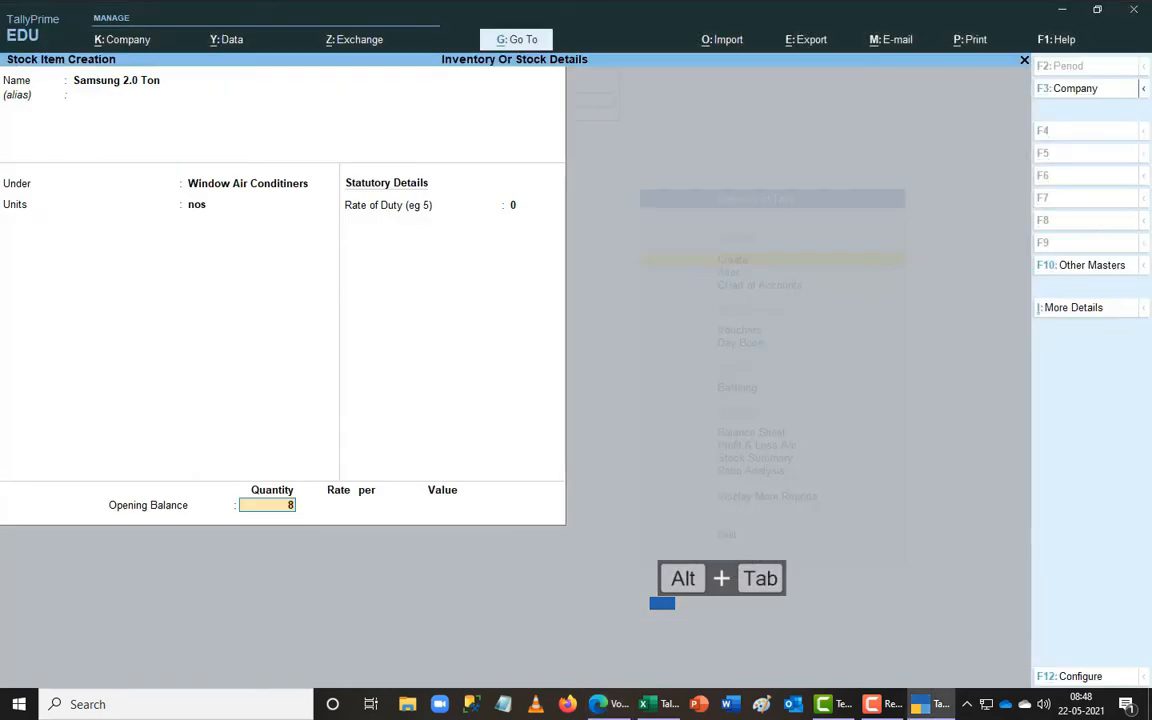
key(Return)
text(8100)
key(Return)
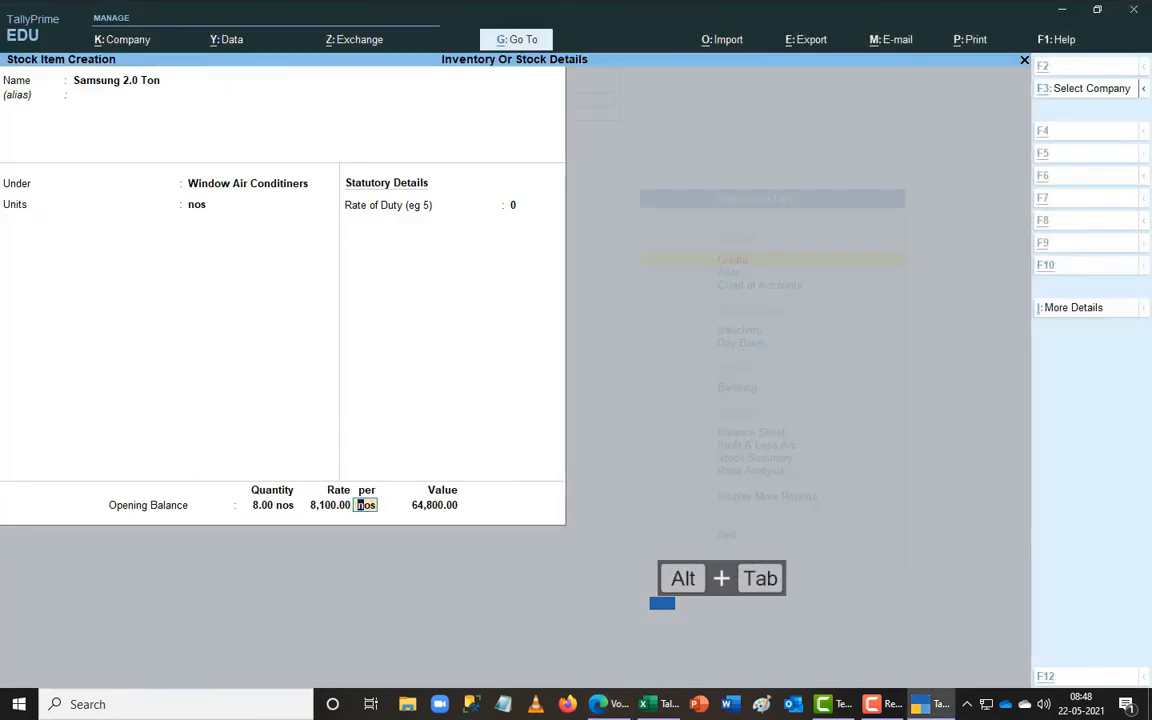
key(alt+Tab)
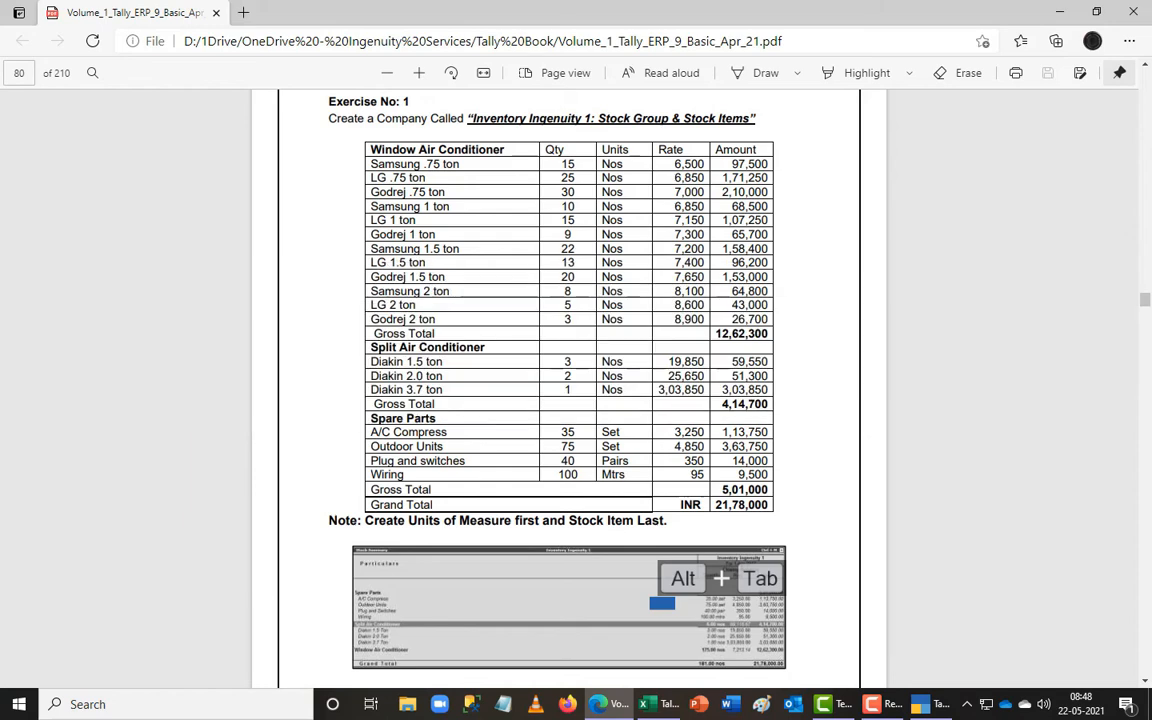
key(alt+Tab)
key(Return)
key(Return)
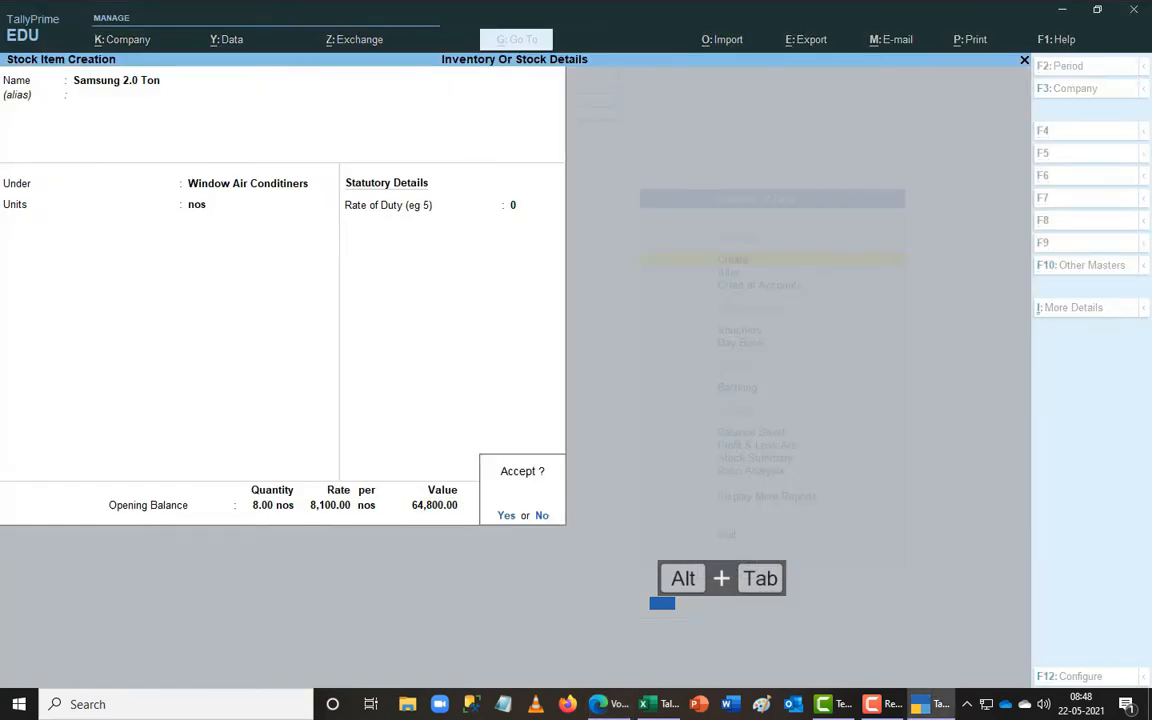
key(Return)
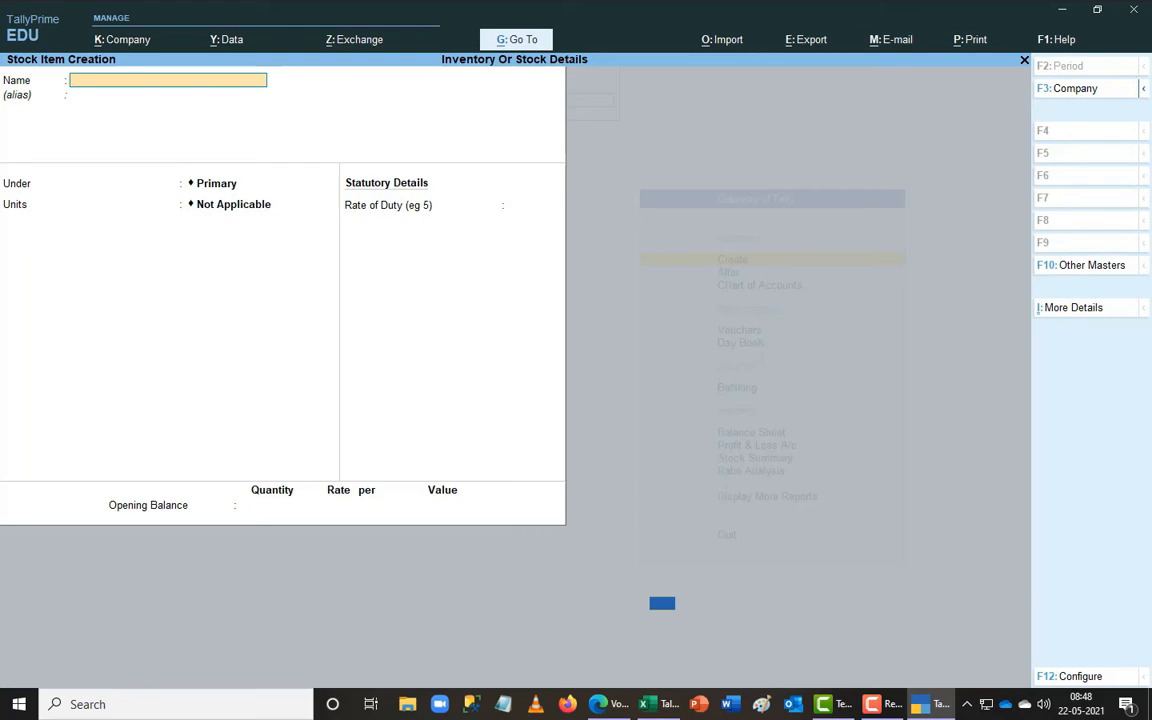
- Enter LG .75 Ton under Window Air Conditiners: 25 nos at 6,850, valued 1,71,250
key(alt+Tab)
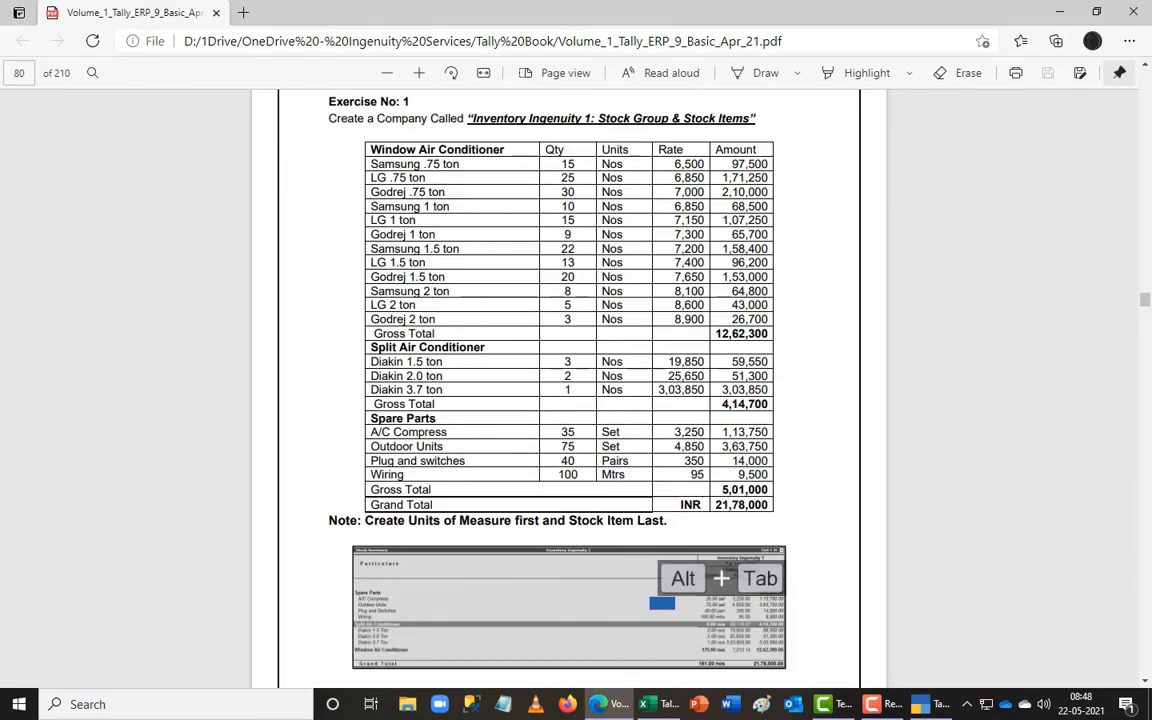
key(alt+Tab)
text(LG)
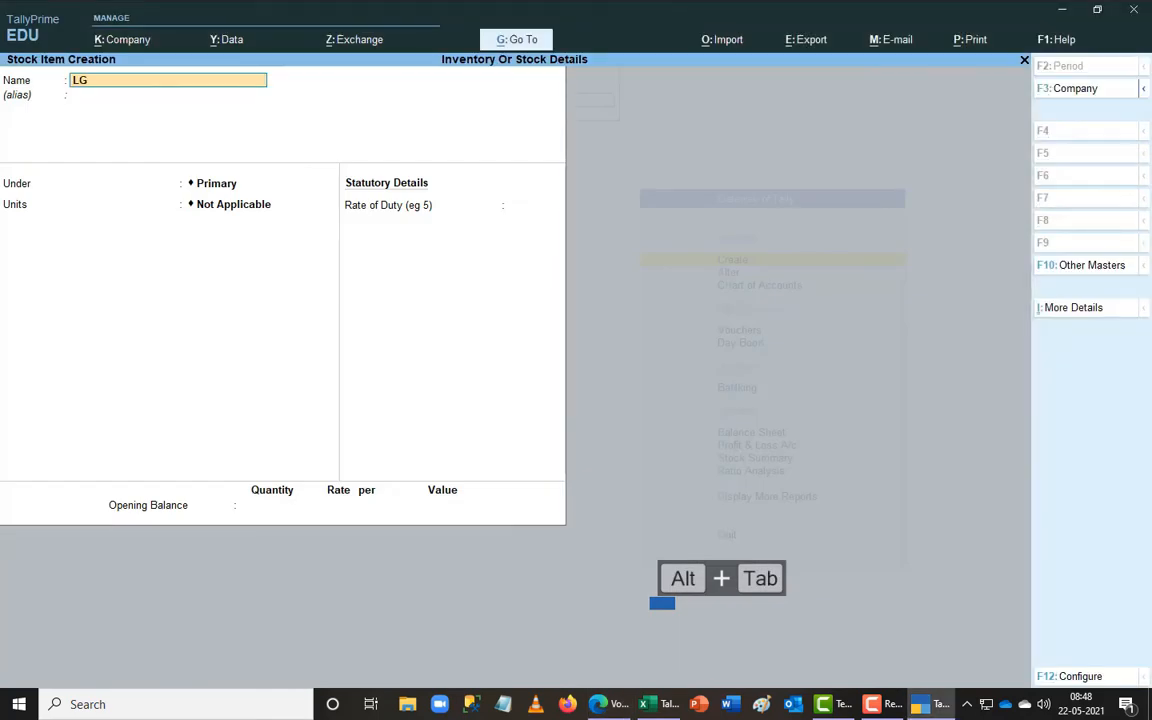
text( .75 Ton)
key(Return)
key(Return)
text(w)
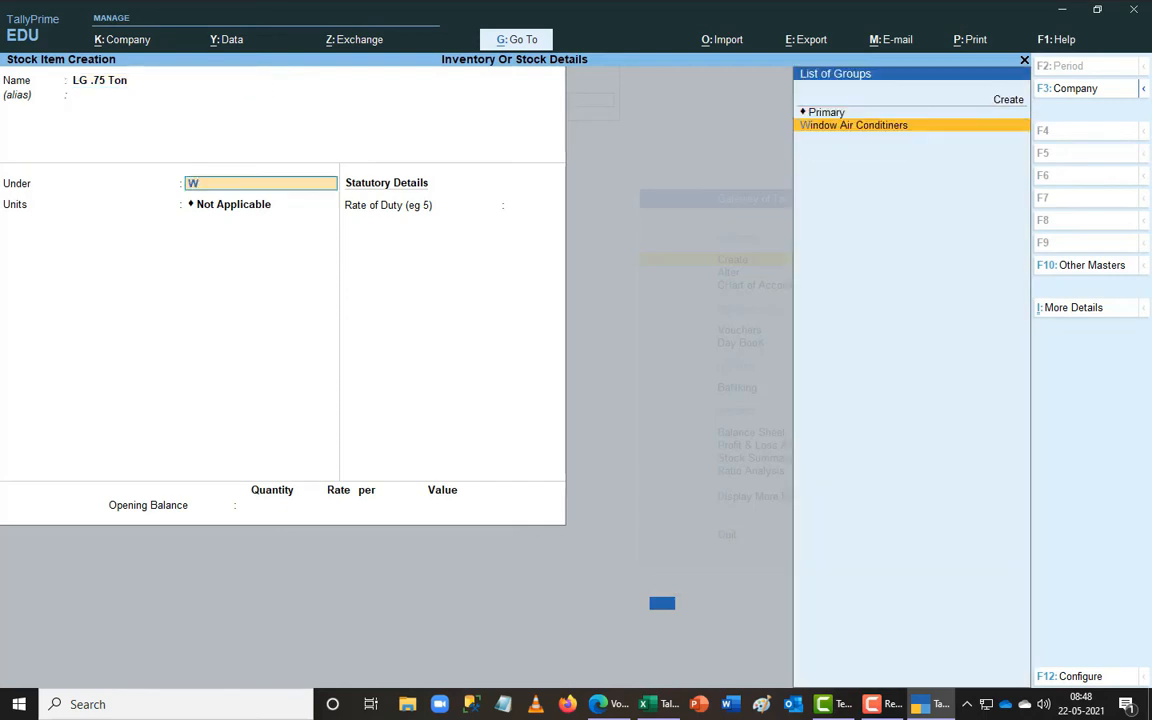
key(Return)
text(nos)
key(Return)
key(Return)
key(alt+Tab)
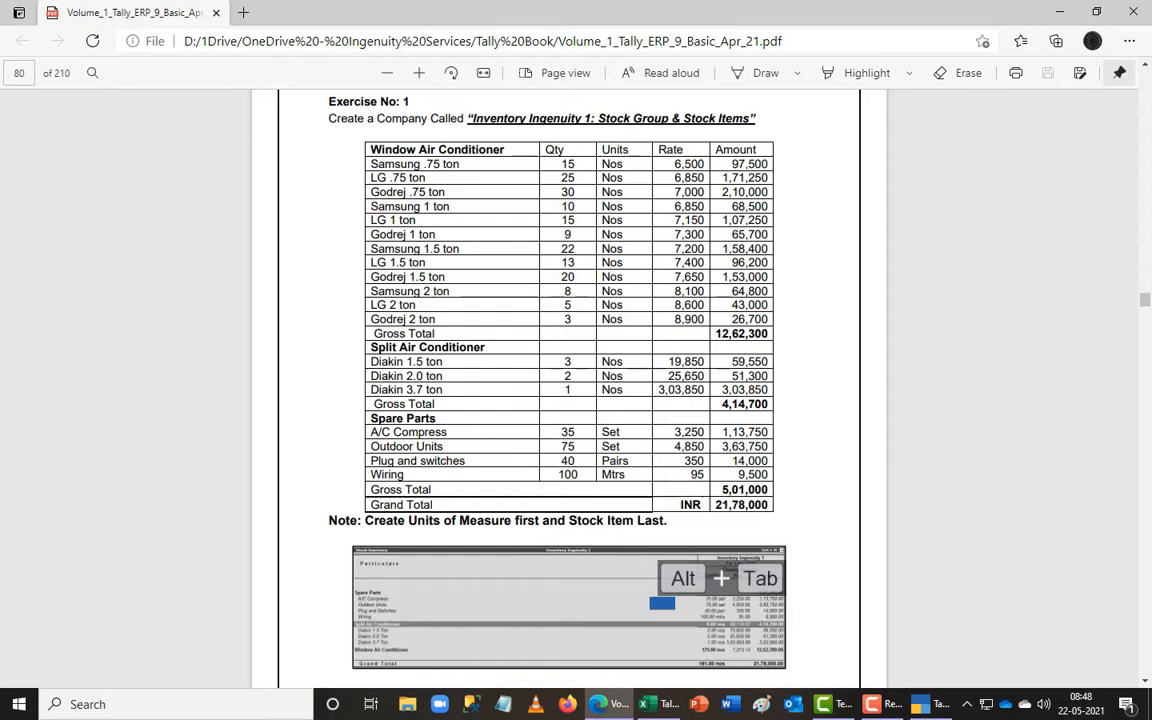
key(alt+Tab)
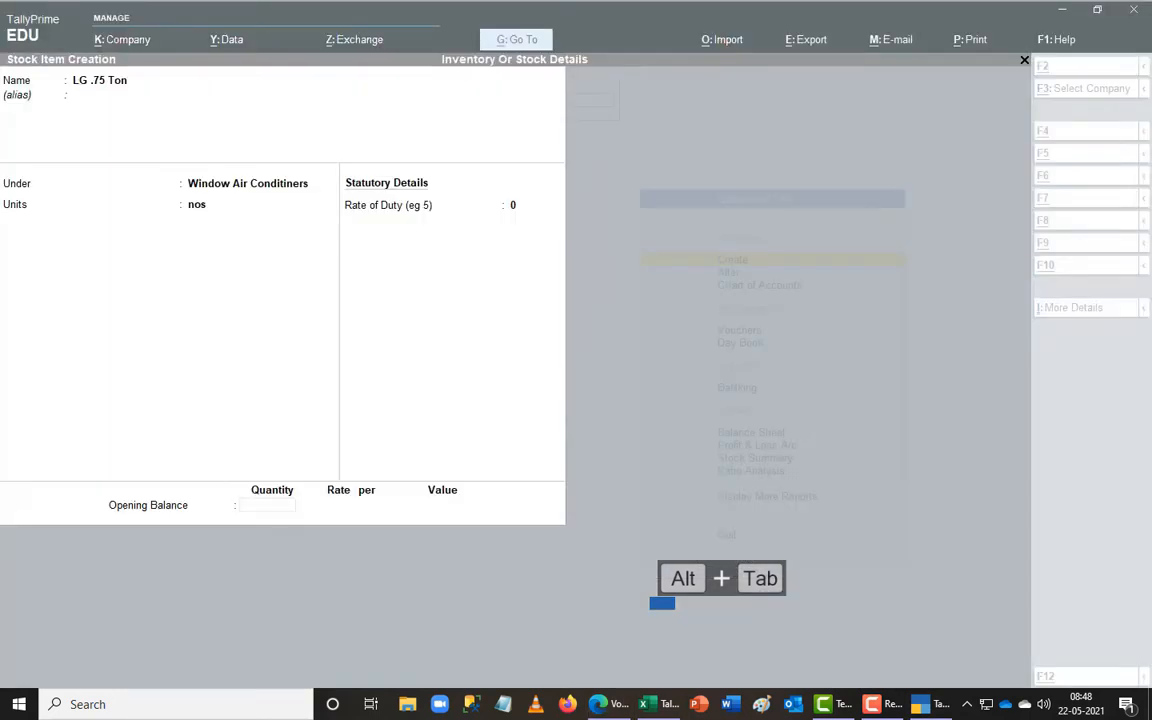
text(25)
key(Return)
text(6850)
key(Return)
key(Return)
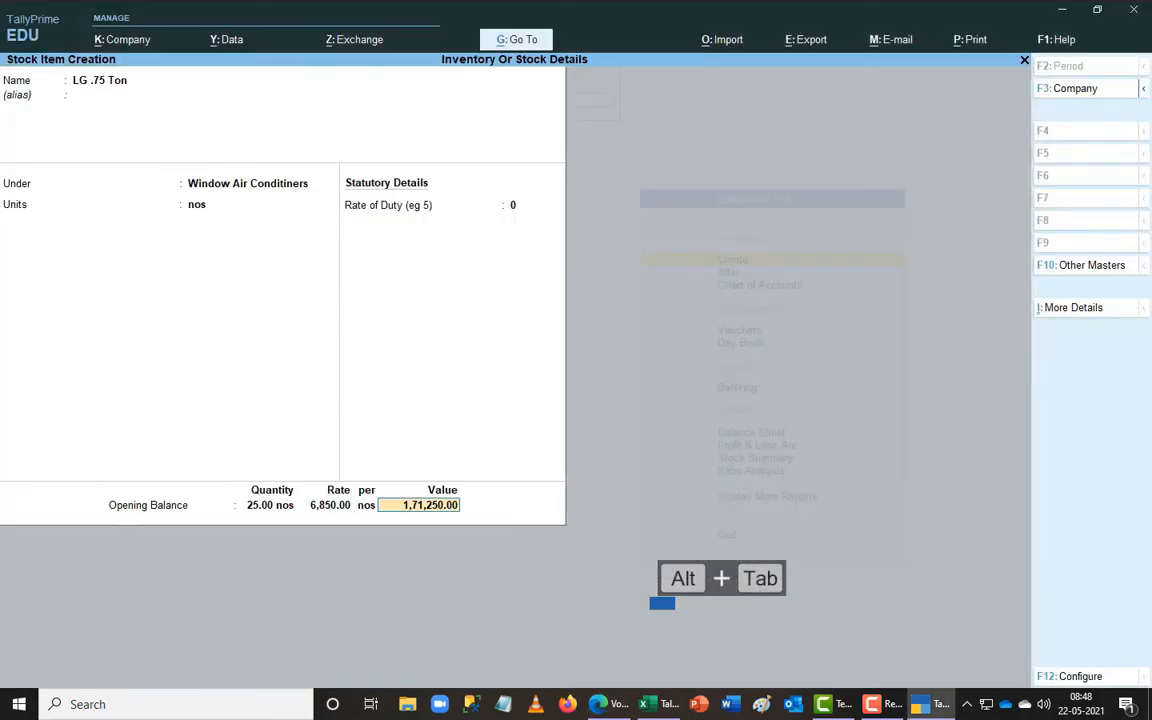
key(Return)
- Save LG .75 Ton, then create LG 1 Ton under Window Air Conditiners: 15 nos at 7,150
key(Return)
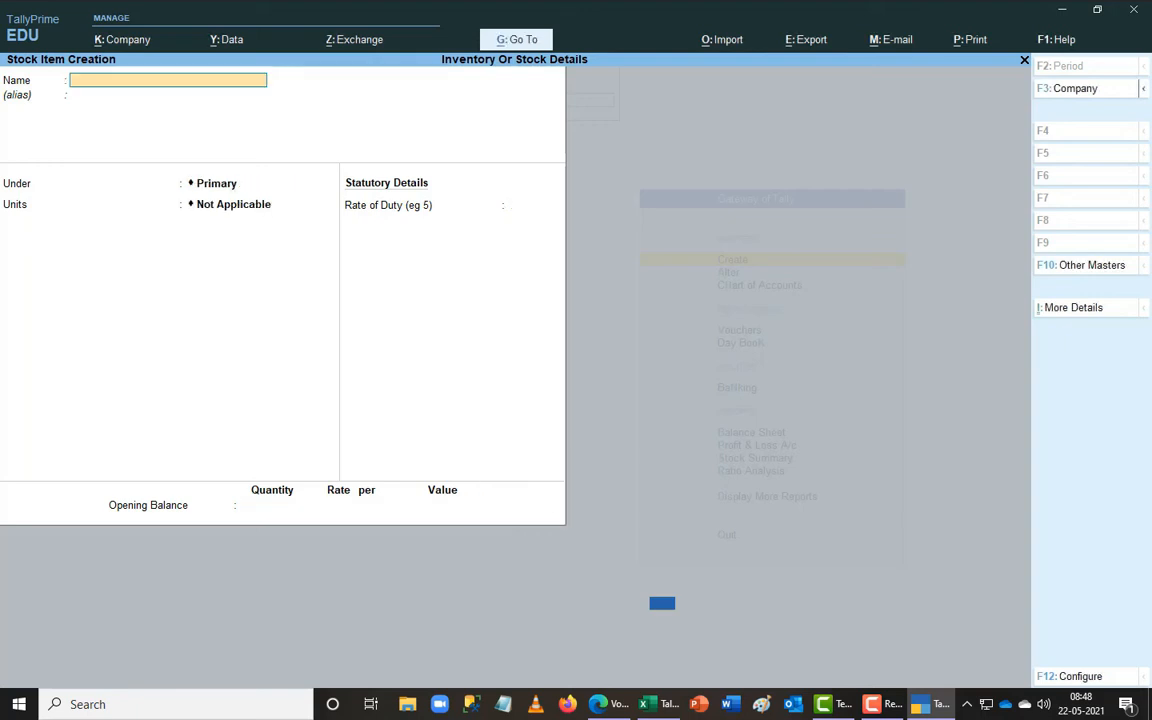
key(ctrl+r)
key(BackSpace)
key(BackSpace)
key(BackSpace)
key(BackSpace)
key(BackSpace)
key(BackSpace)
text(21)
key(BackSpace)
text(1 Ton)
key(Return)
key(Return)
text(Window Air Conditiners)
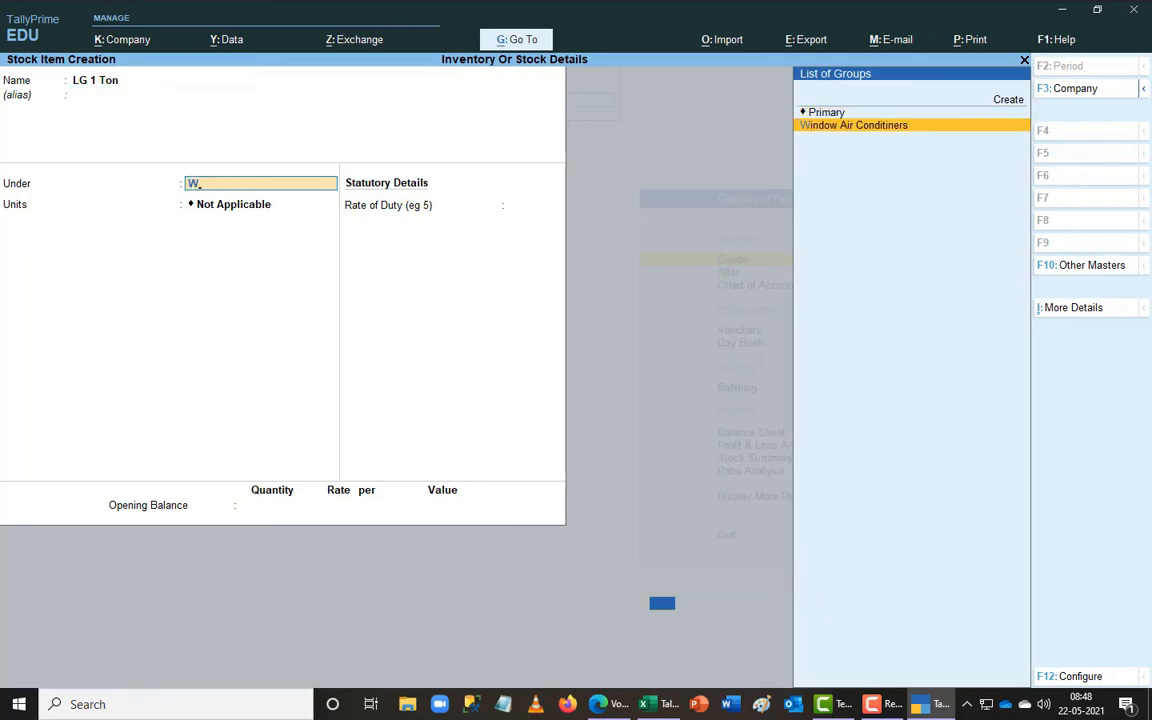
key(Return)
text(nos)
key(Return)
key(Return)
key(alt+Tab)
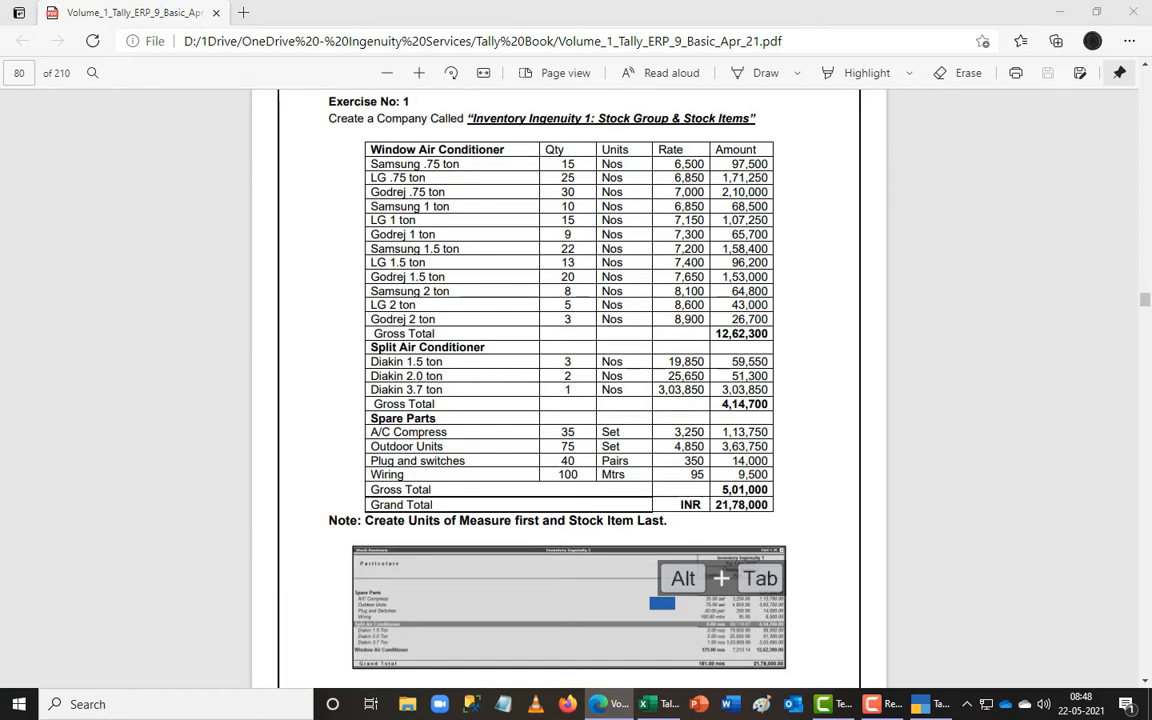
key(alt+Tab)
text(15)
key(Return)
text(7150)
key(Return)
key(Return)
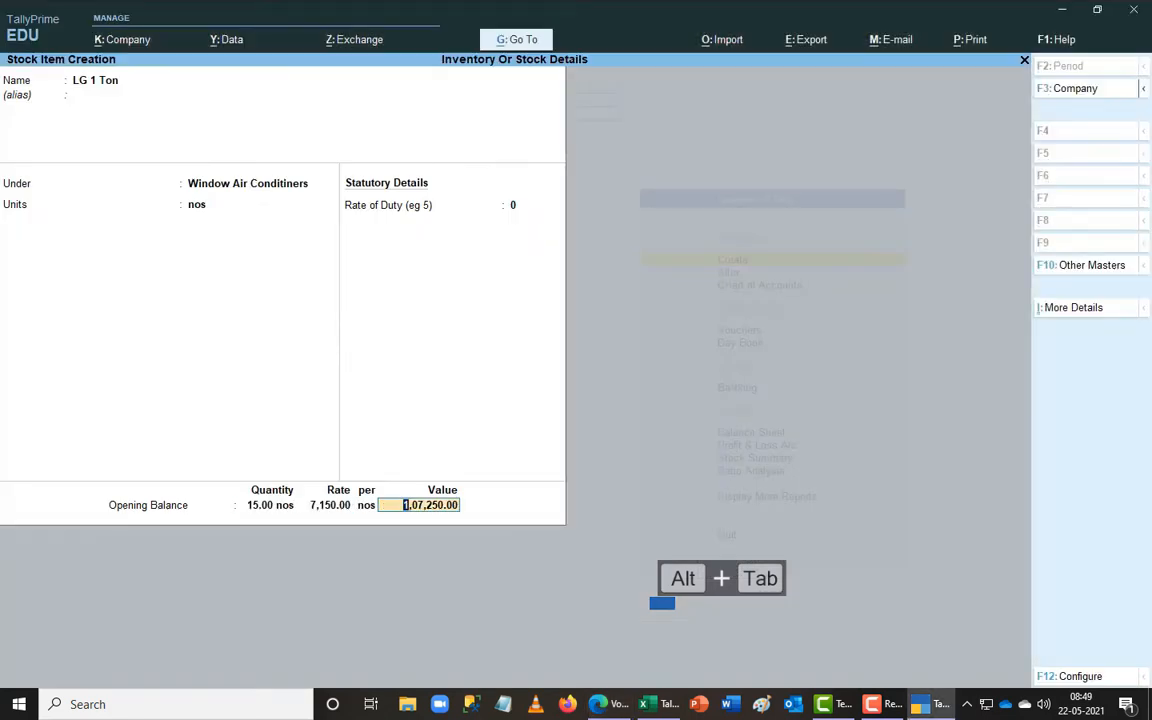
key(Return)
key(Return)
key(alt+Tab)
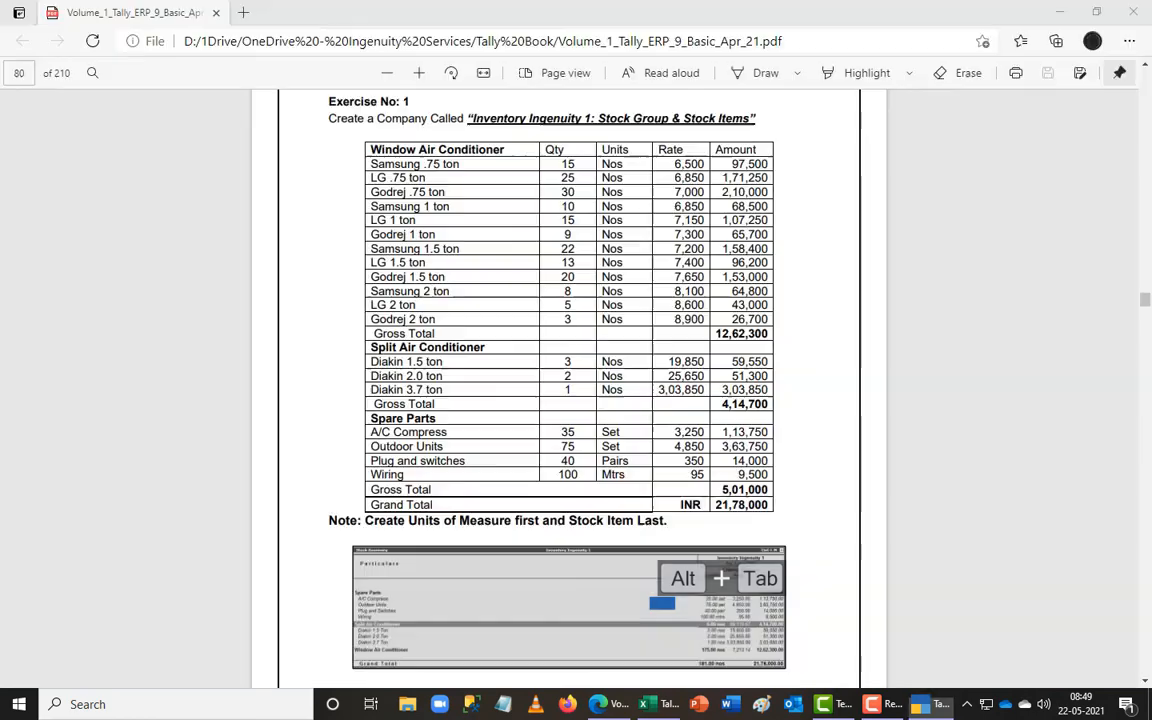
key(alt+Tab)
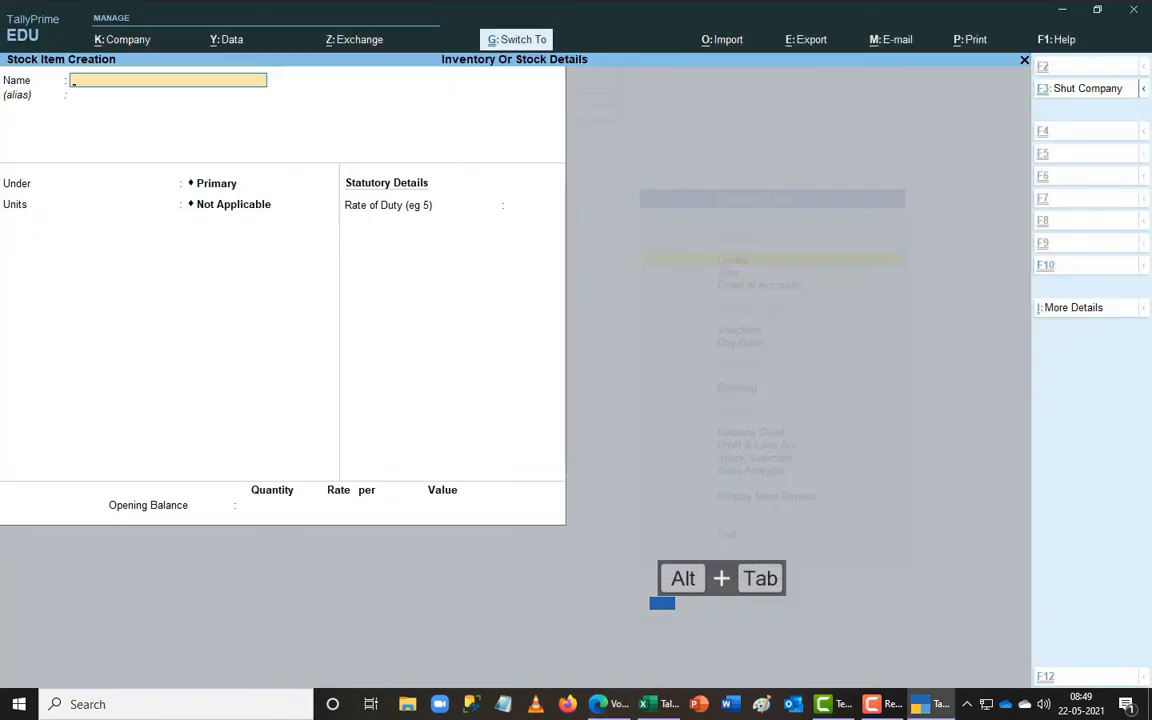
- Create LG 1.5 Ton under Window Air Conditiners with 13 nos at 7,400
key(ctrl+r)
key(BackSpace)
key(BackSpace)
key(BackSpace)
key(BackSpace)
text(1.5 Ton)
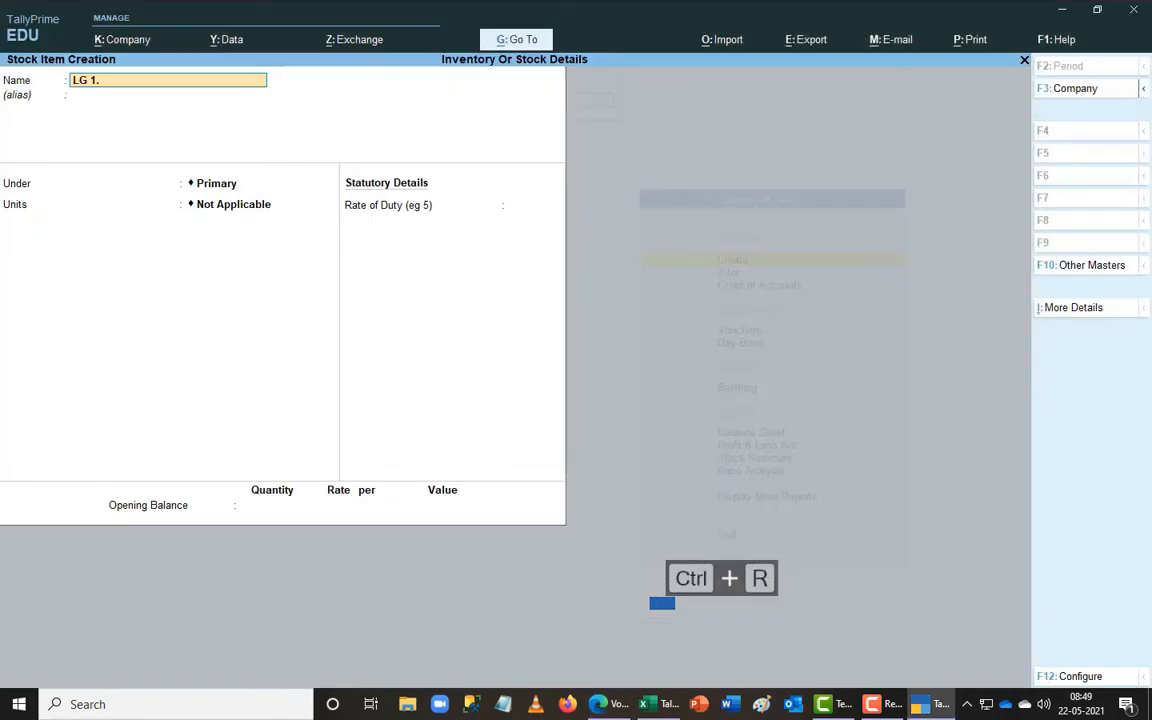
key(Return)
key(Return)
text(w)
key(Return)
key(Return)
key(Return)
key(alt+Tab)
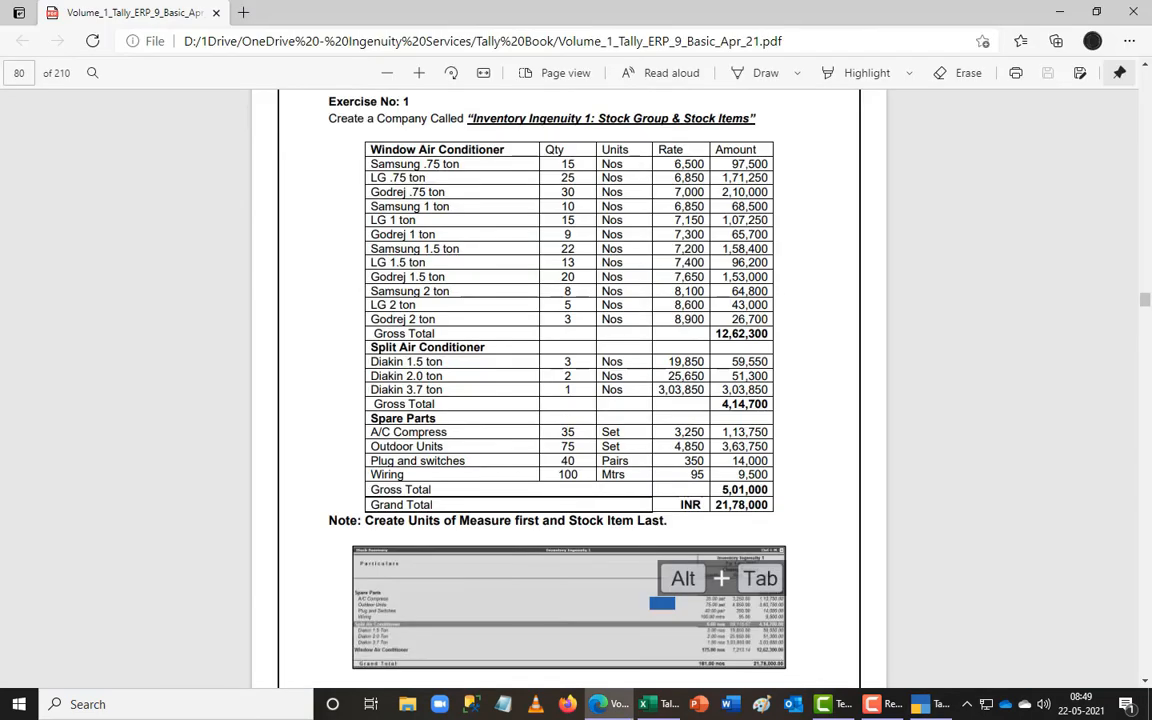
key(alt+Tab)
text(13)
key(Return)
text(7400)
key(Return)
key(Return)
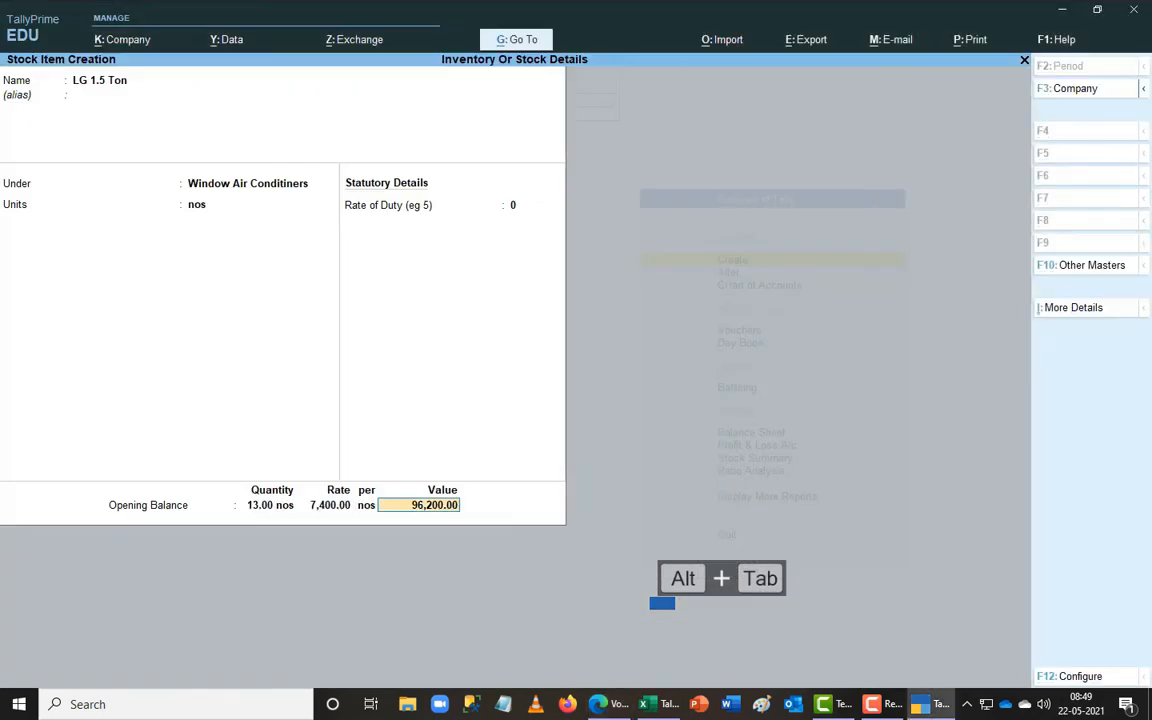
key(Return)
key(Return)
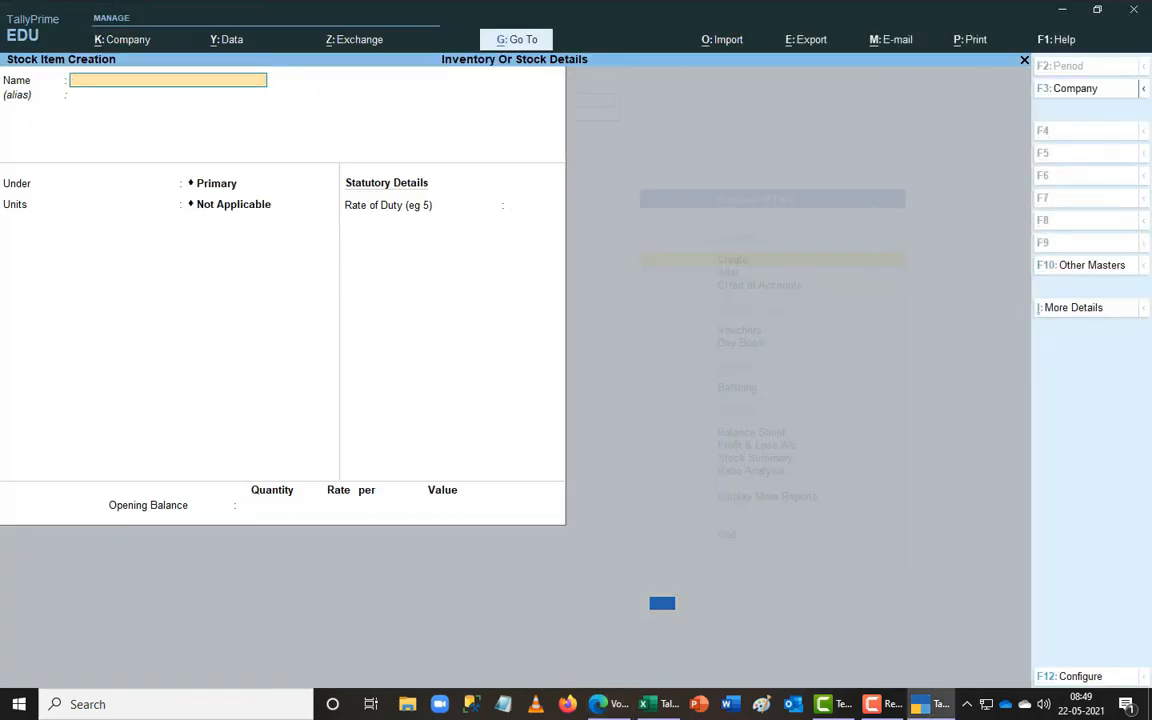
key(alt+Tab)
key(alt+Tab)
- Create LG 2 Ton under Window Air Conditiners: 5 nos at 8,600, valued 43,000
key(ctrl+r)
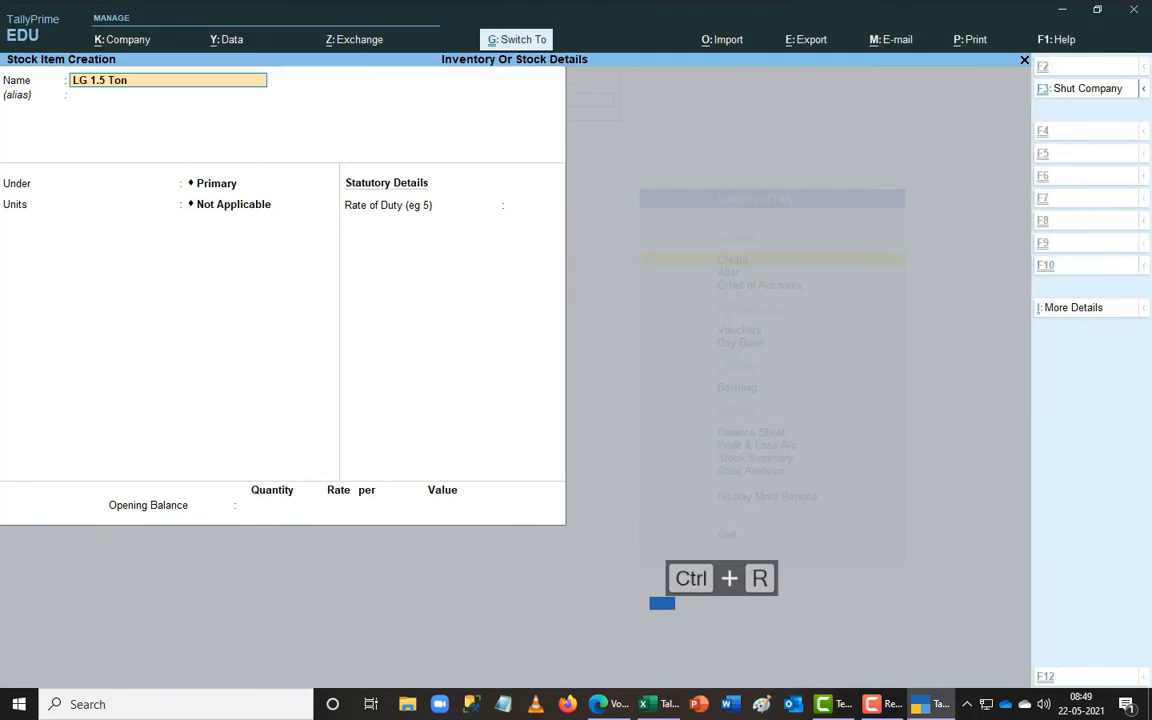
key(BackSpace)
key(BackSpace)
key(BackSpace)
key(BackSpace)
key(BackSpace)
key(BackSpace)
key(BackSpace)
key(BackSpace)
text(2)
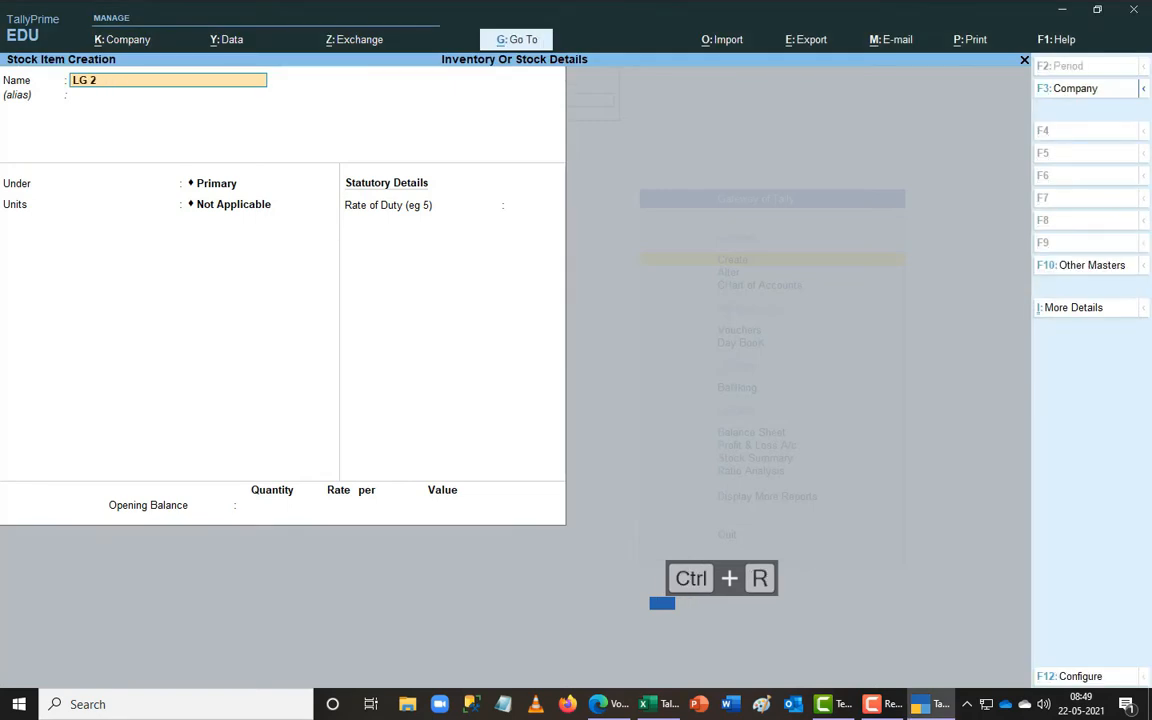
text( Ton)
key(Return)
text(w)
key(Return)
key(Return)
key(alt+Tab)
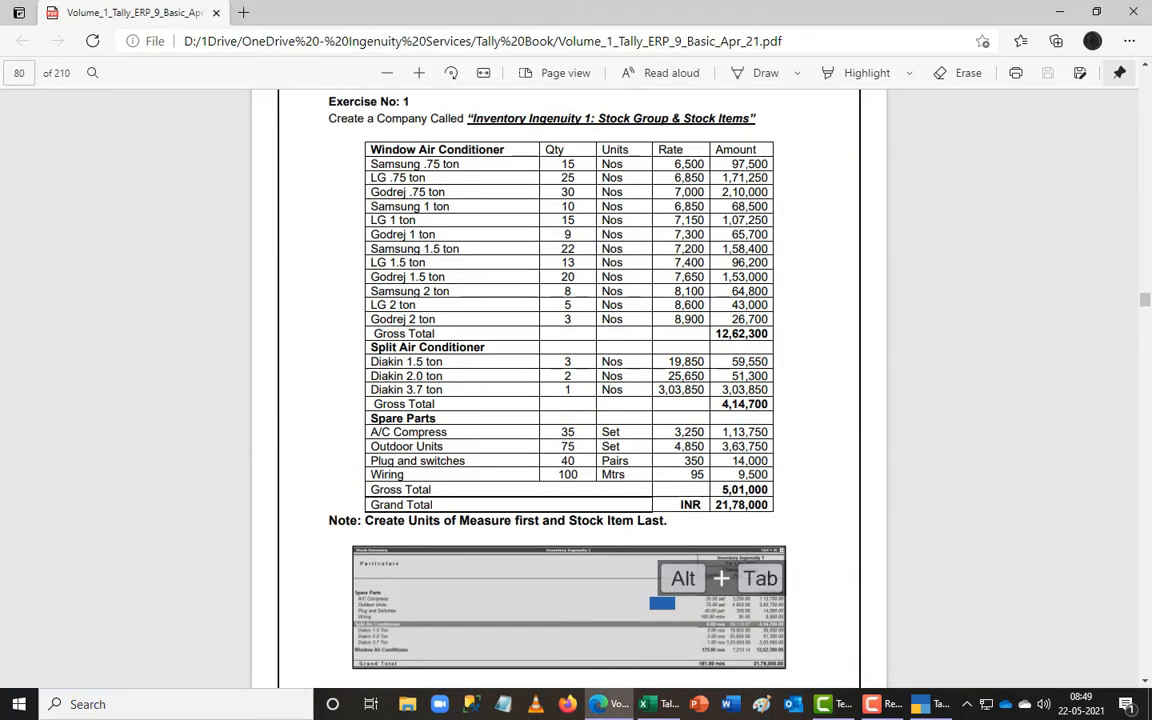
key(alt+Tab)
key(alt+Tab)
key(alt+Tab)
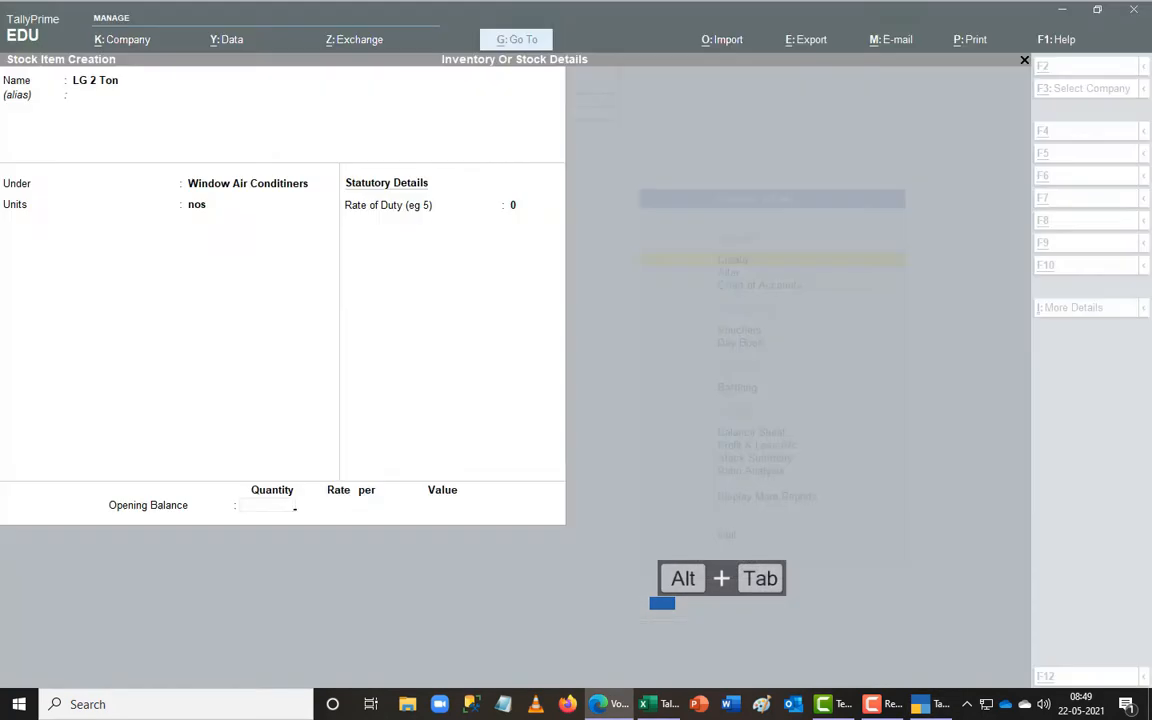
text(860)
key(Return)
key(Return)
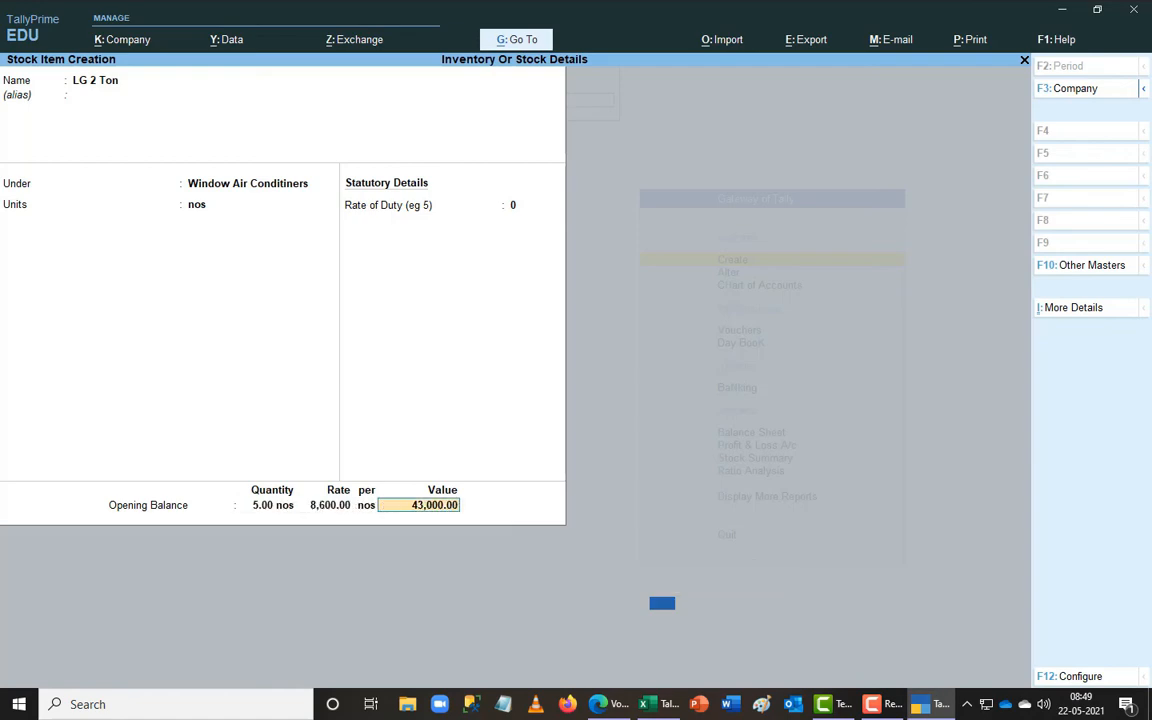
key(Return)
key(Return)
key(alt+Tab)
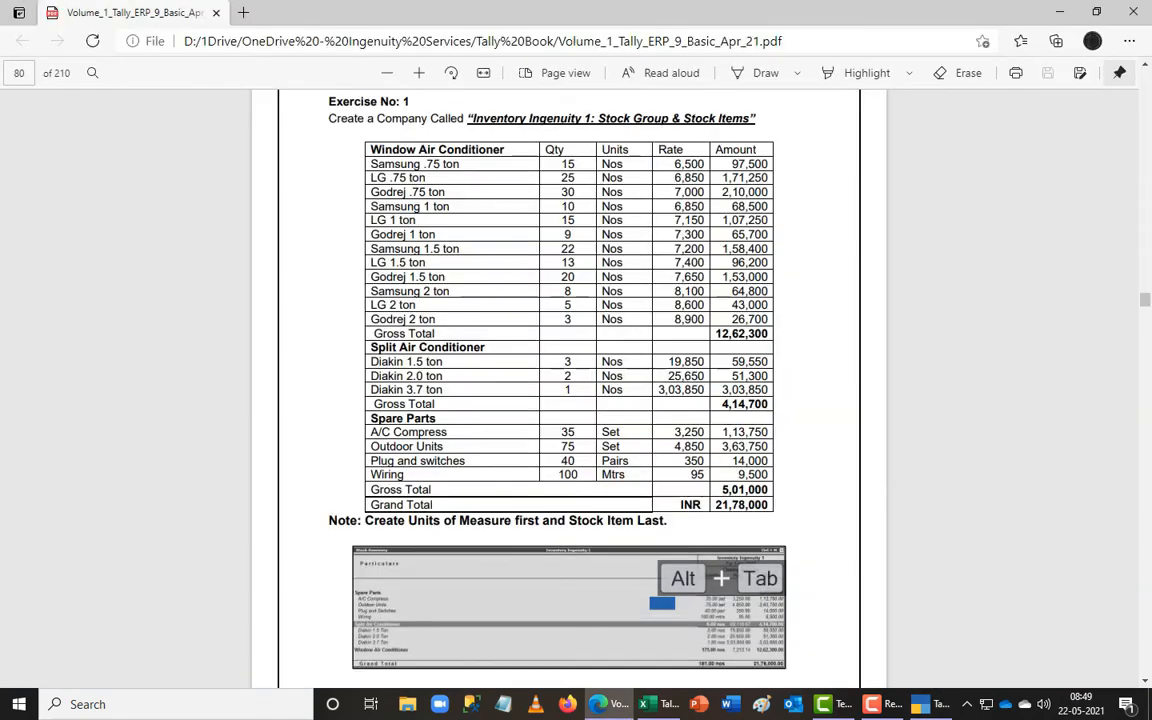
key(alt+Tab)
- Save Godrej .75 Ton under Window Air Conditioners with 30 nos at 7,000
text(e)
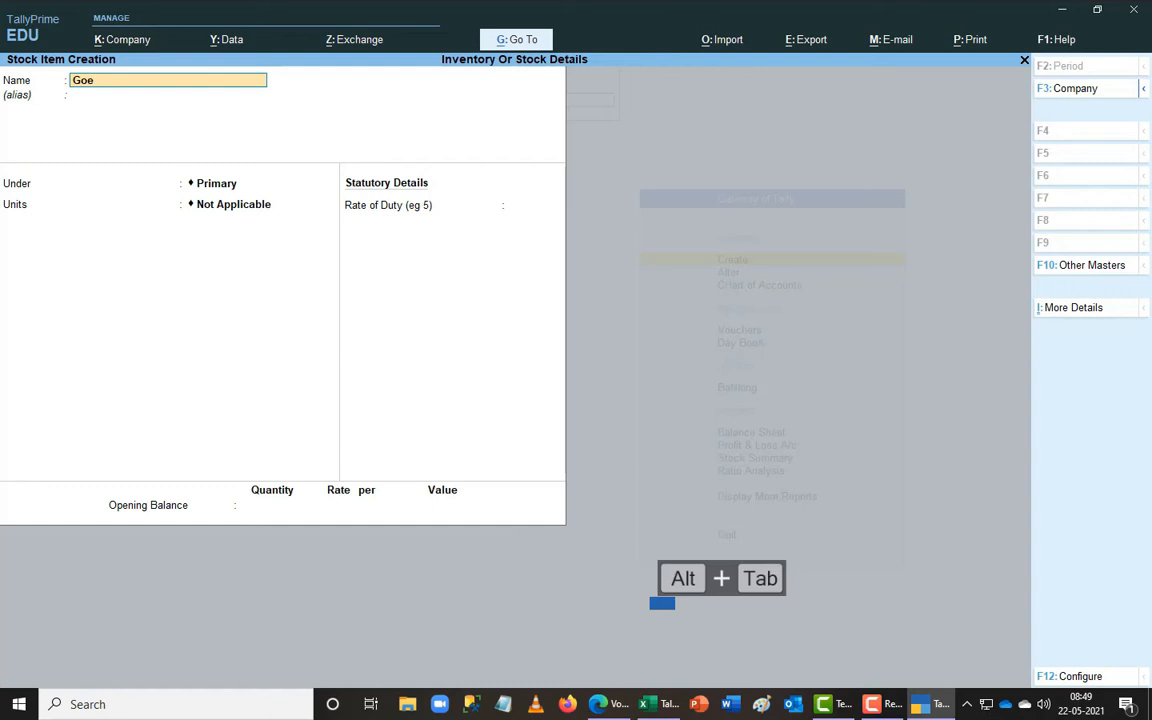
text(ej .75 Tonn)
key(BackSpace)
key(BackSpace)
text(n)
key(Return)
key(Return)
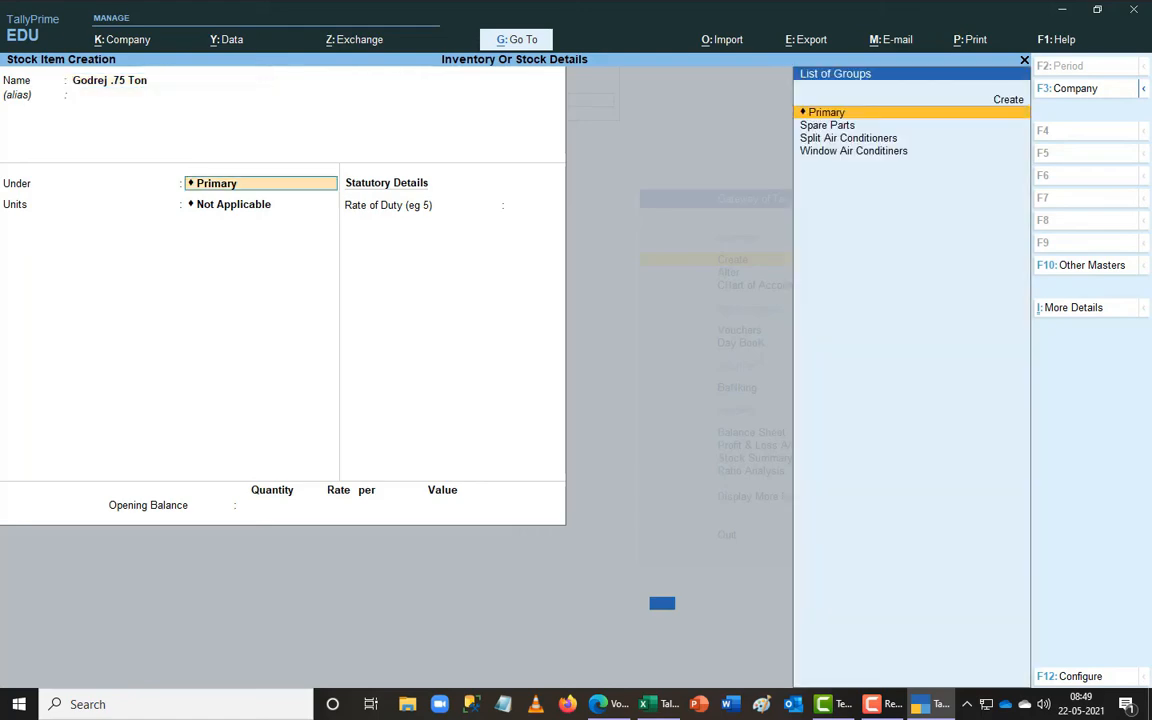
text(w)
key(Return)
key(Return)
key(Return)
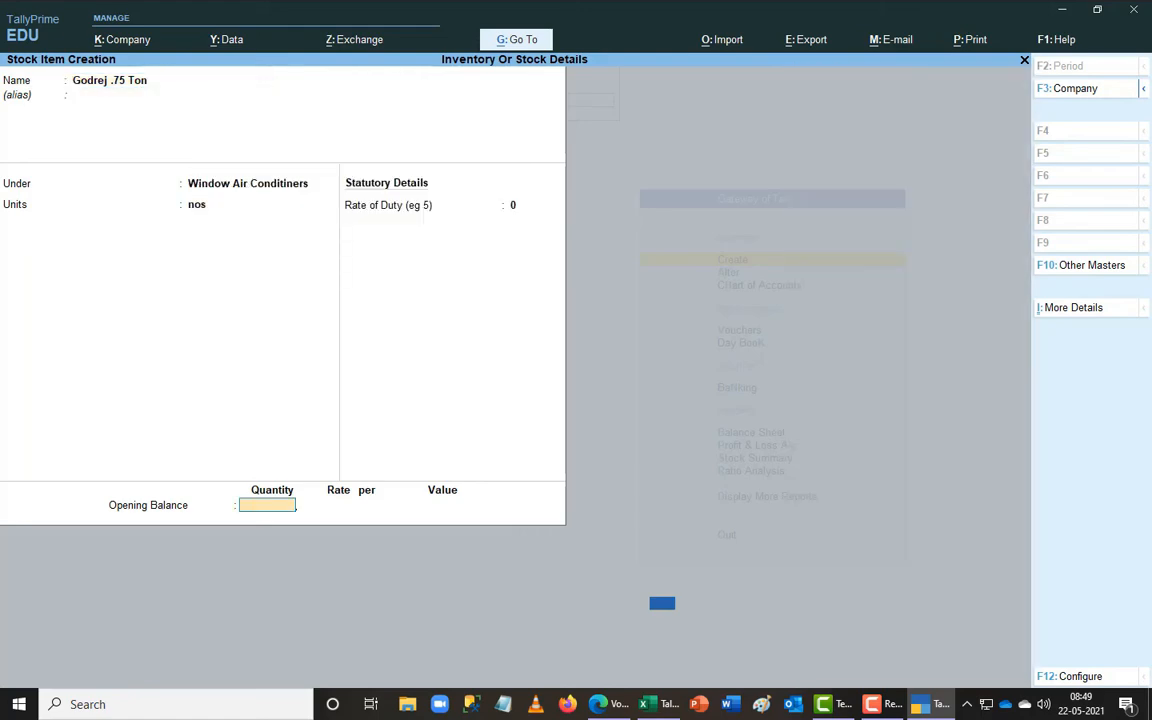
key(alt+Tab)
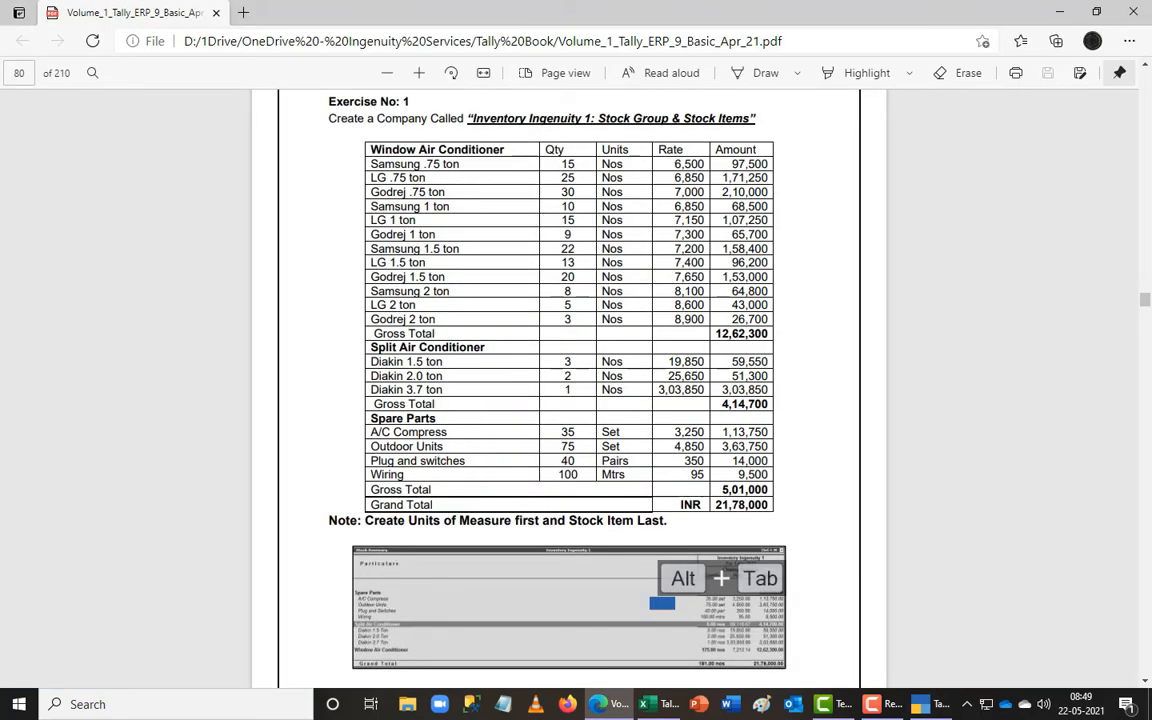
key(alt+Tab)
text(30)
key(Return)
text(7000)
key(Return)
key(Return)
key(Return)
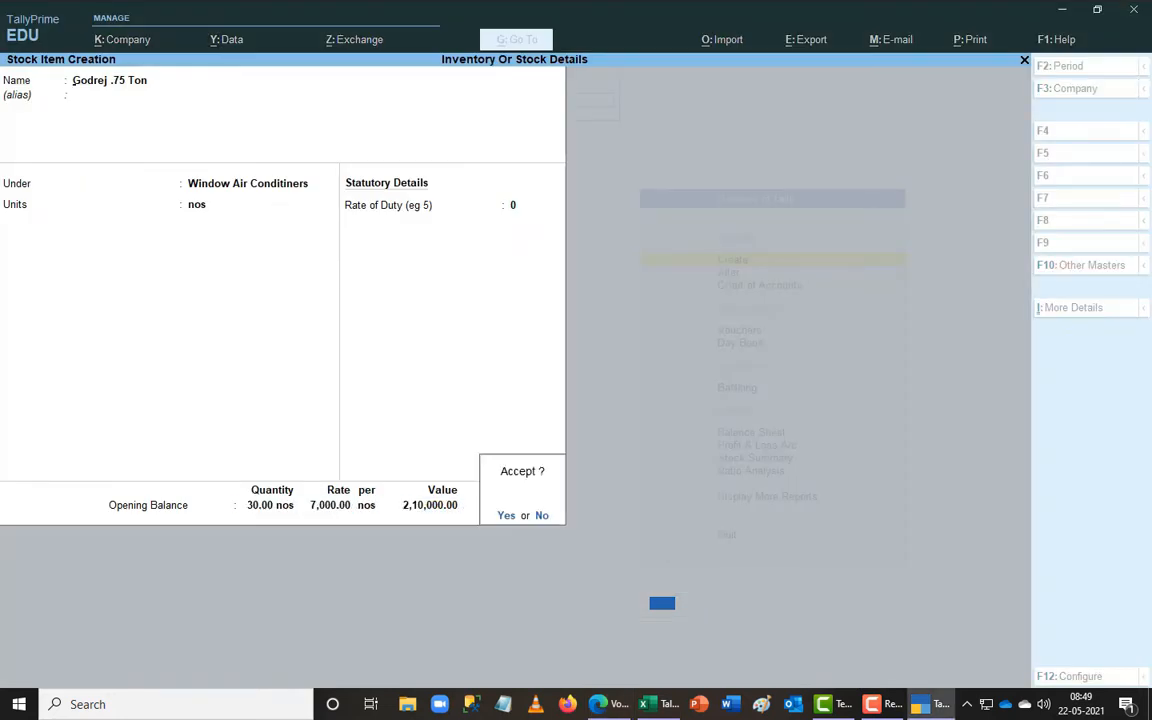
key(Return)
- Save Godrej 1 Ton under Window Air Conditioners at a rate of 7,300
key(ctrl+r)
key(BackSpace)
key(BackSpace)
key(BackSpace)
key(BackSpace)
key(BackSpace)
key(BackSpace)
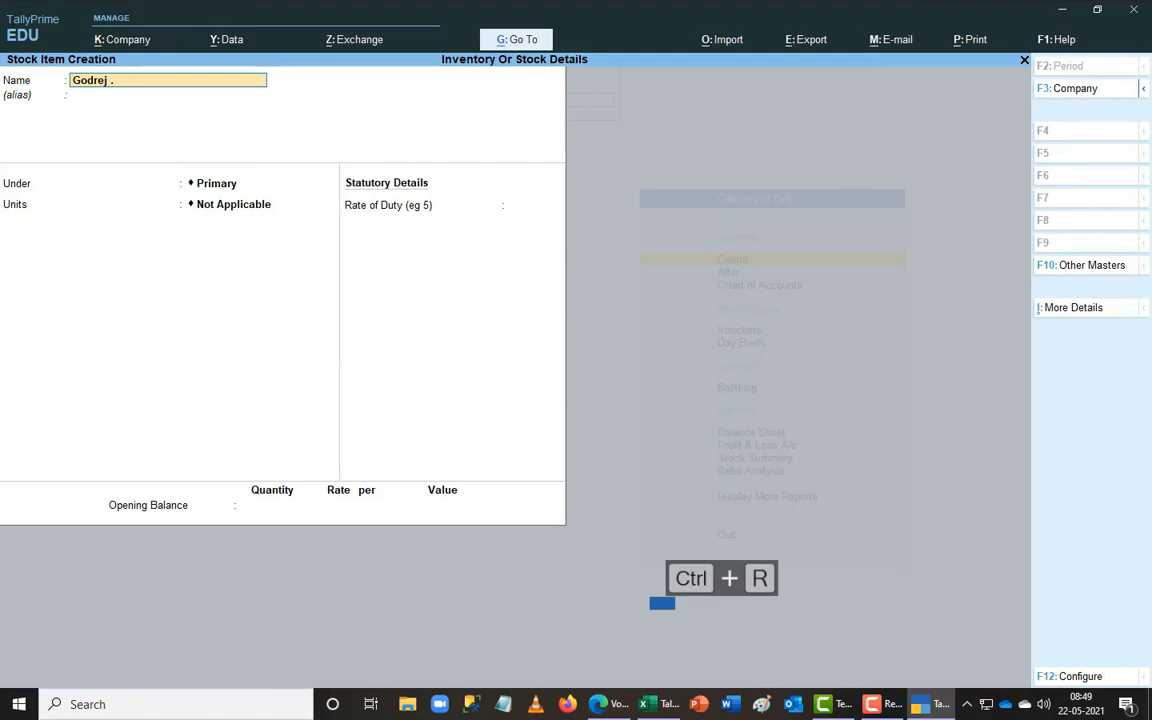
text(1 ton)
key(Return)
key(Return)
key(ctrl+r)
key(ctrl+r)
key(Return)
key(Return)
key(Escape)
key(alt+Tab)
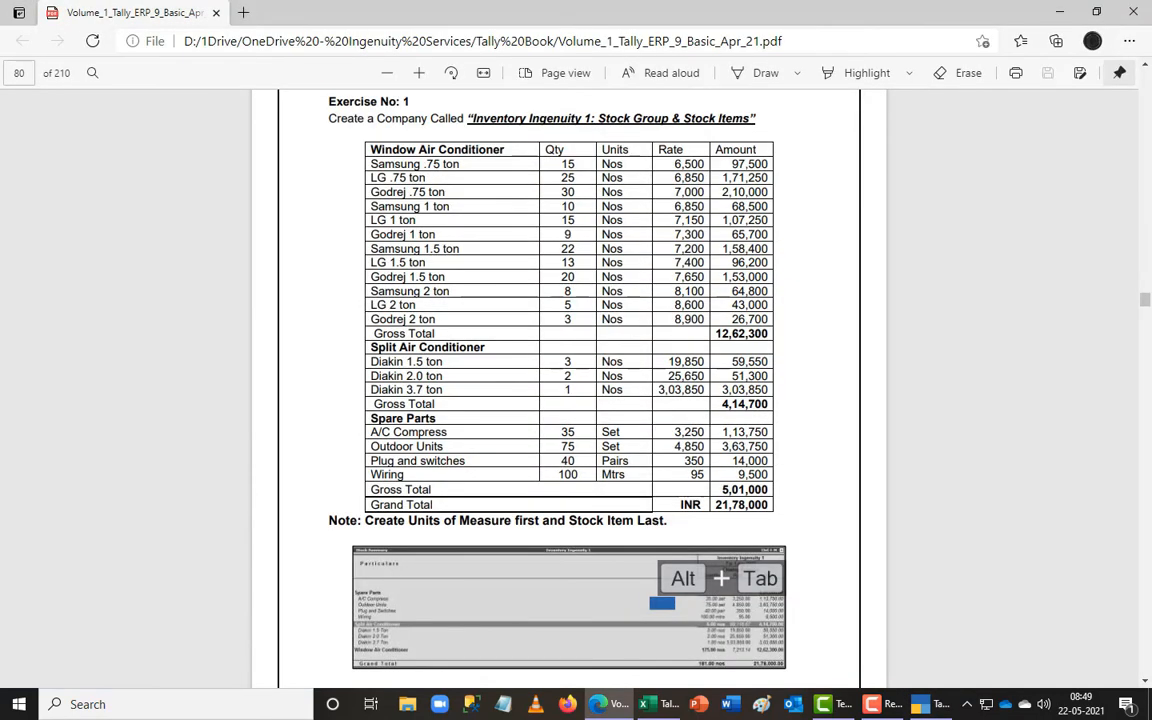
key(alt+Tab)
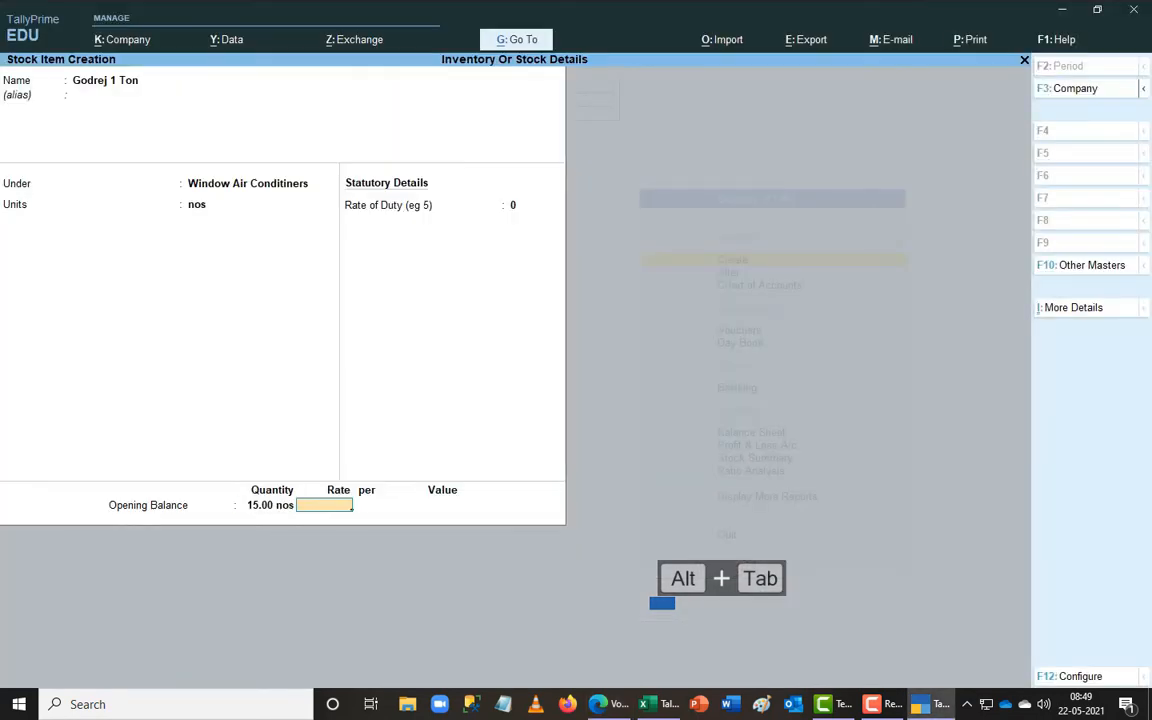
key(alt+Tab)
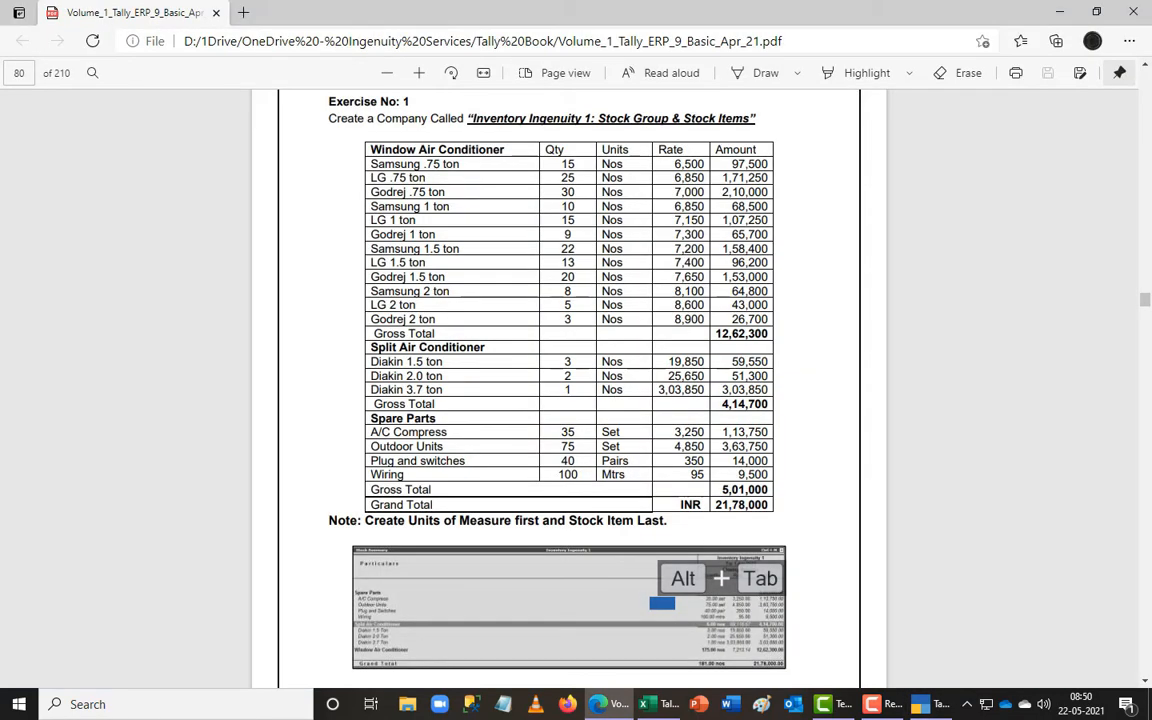
key(alt+Tab)
text(7300)
key(Return)
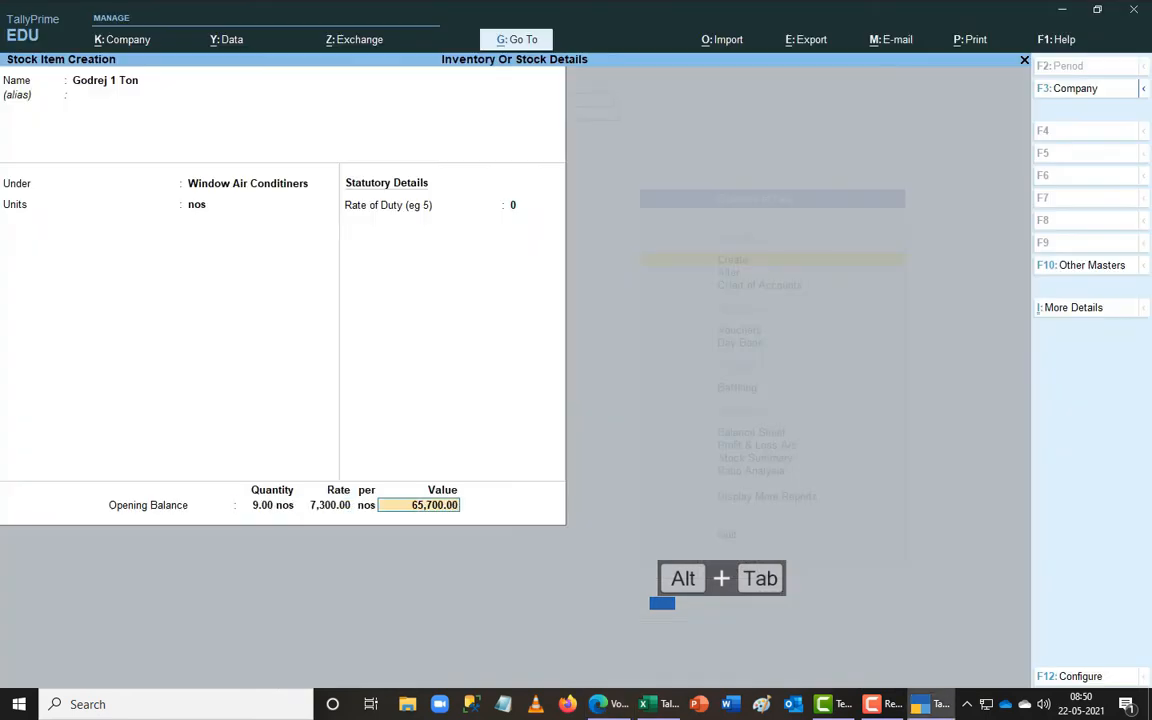
key(Return)
key(Return)
key(alt+Tab)
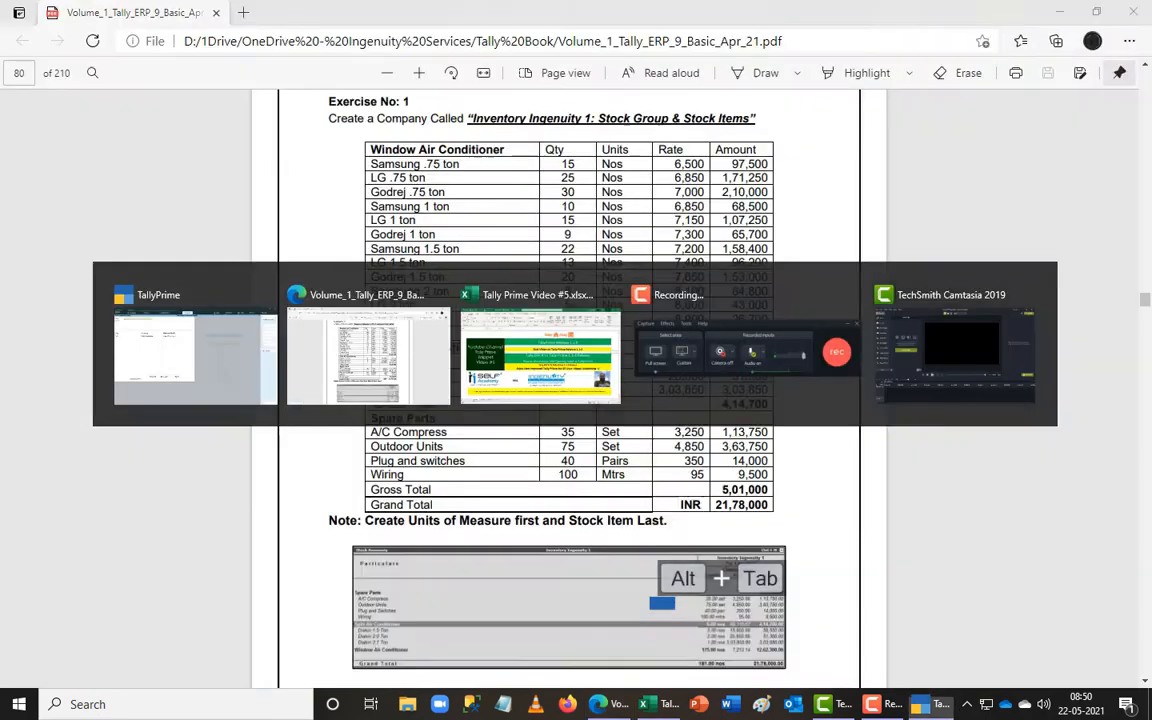
key(alt+Tab)
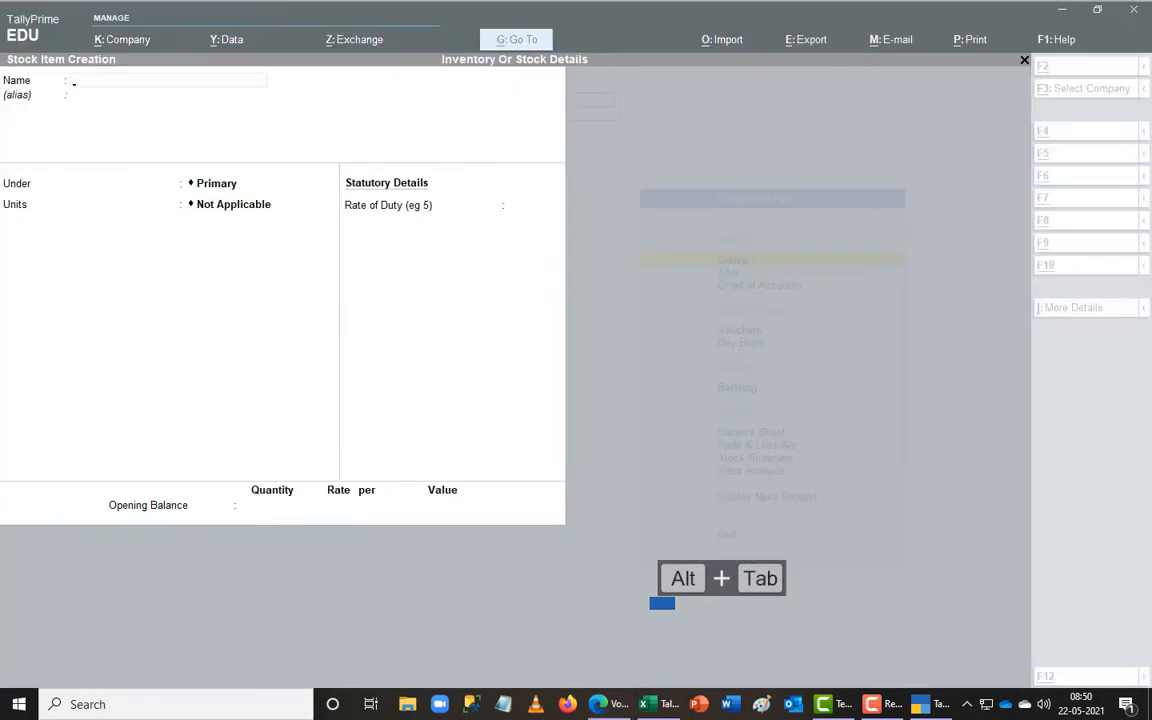
- Save Godrej 1.5 Ton under Window Air Conditioners with 20 nos at 7,650
key(ctrl+r)
key(BackSpace)
key(BackSpace)
key(BackSpace)
key(BackSpace)
text(.5 Ton)
key(Return)
text(w)
key(Return)
text(nos)
key(Return)
key(Return)
key(alt+Tab)
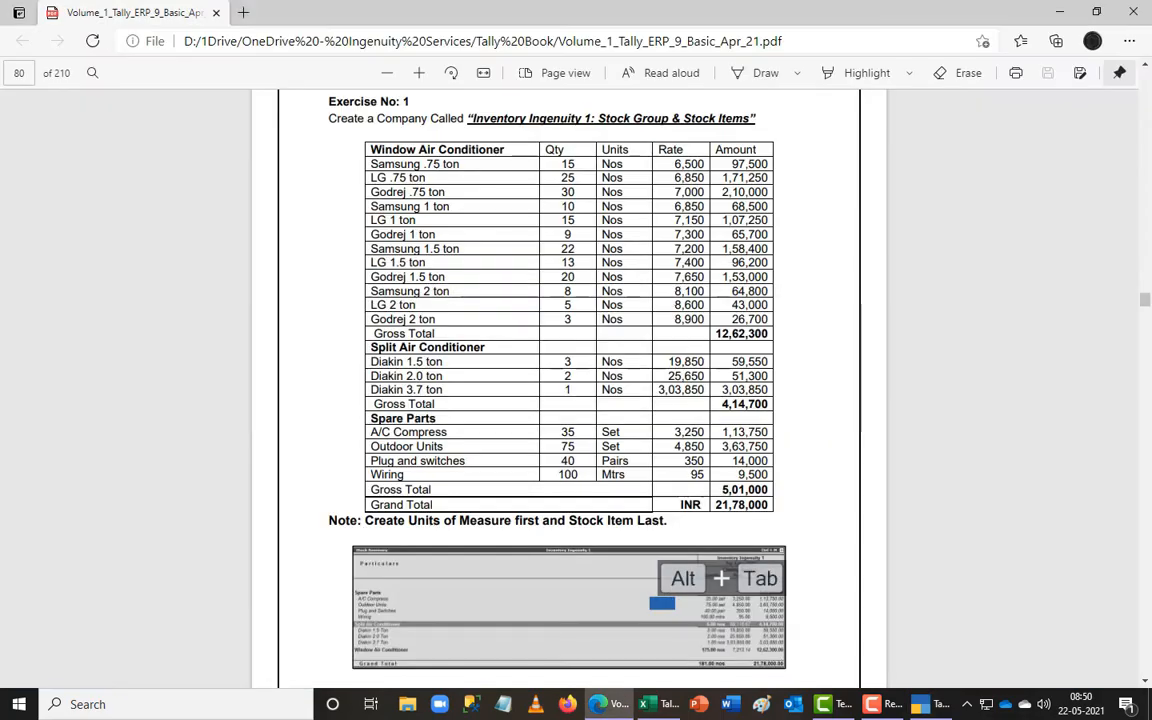
key(alt+Tab)
text(20)
key(Return)
text(7650)
key(Return)
key(Return)
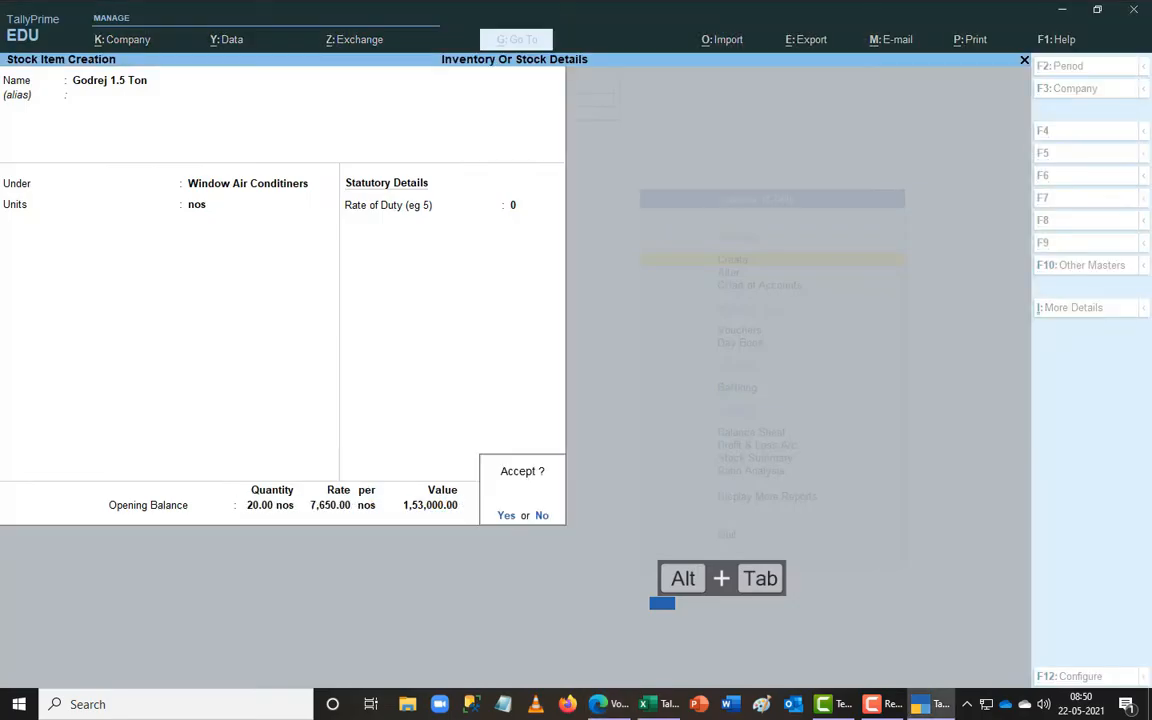
key(Return)
- Save Godrej 2 Ton in Window Air Conditioners: 3 nos at 8,900, valued 26,700
key(ctrl+r)
key(BackSpace)
key(BackSpace)
key(BackSpace)
key(BackSpace)
key(BackSpace)
key(BackSpace)
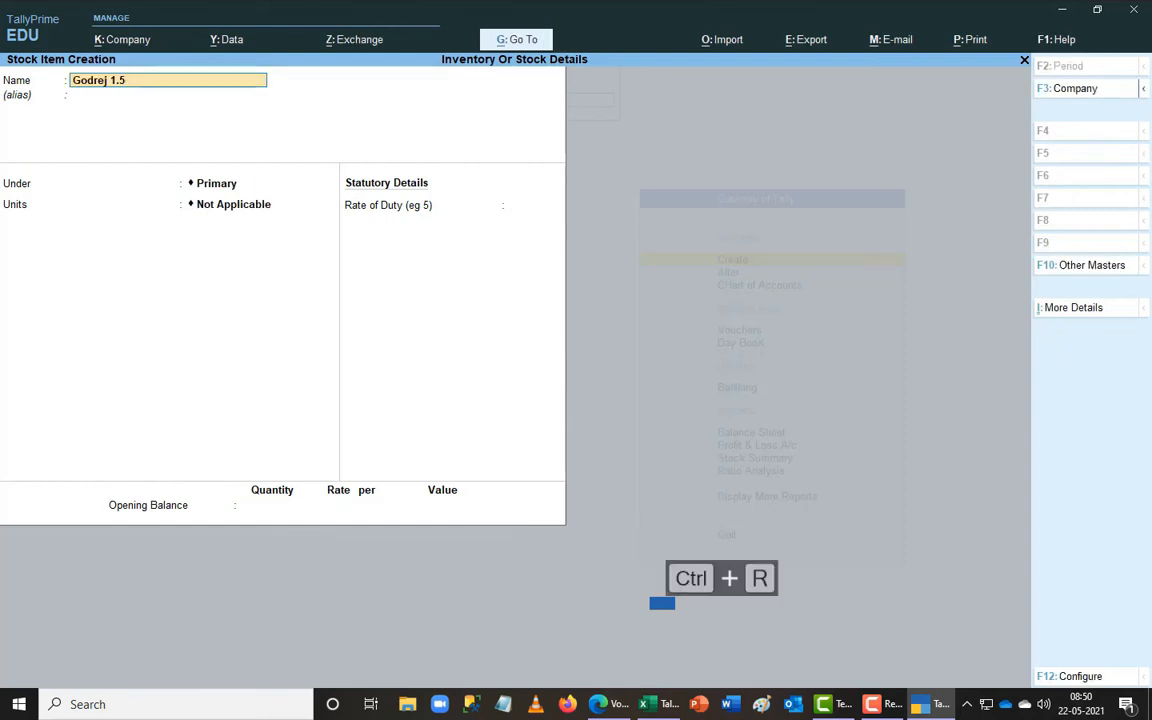
key(BackSpace)
text(2 ton)
key(Return)
key(Return)
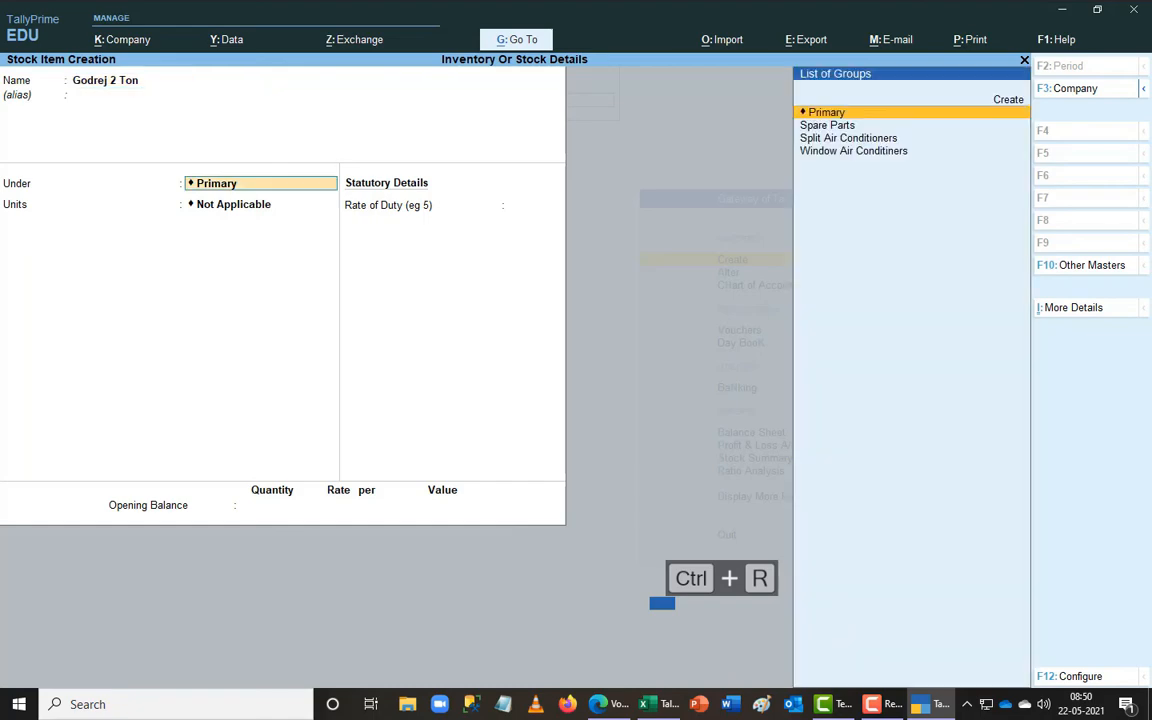
text(w)
key(Return)
key(Return)
key(alt+Tab)
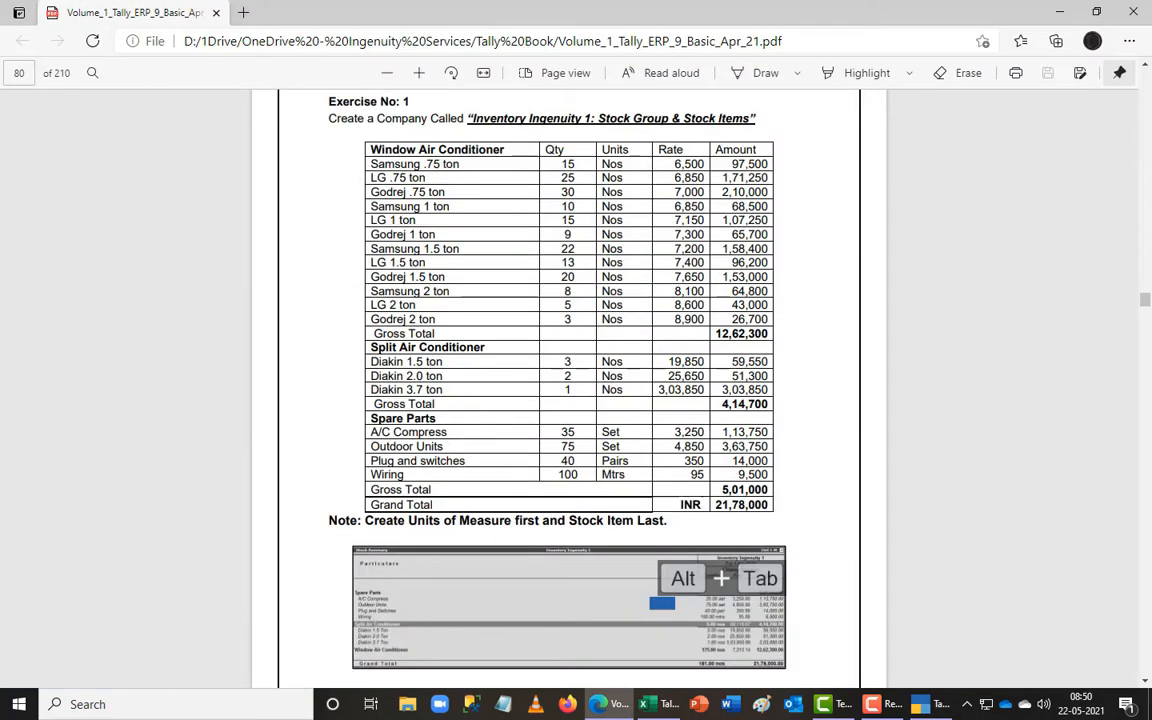
key(alt+Tab)
text(3)
key(Return)
text(8900)
key(Return)
key(Return)
key(Return)
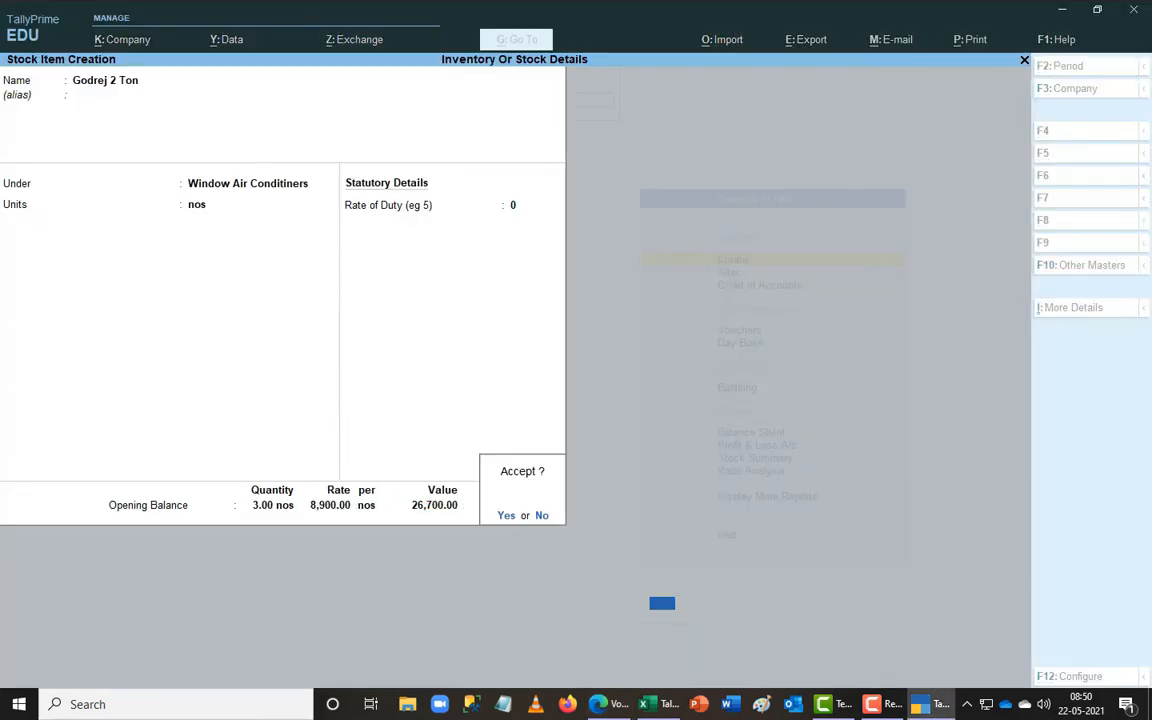
key(Return)
key(alt+Tab)
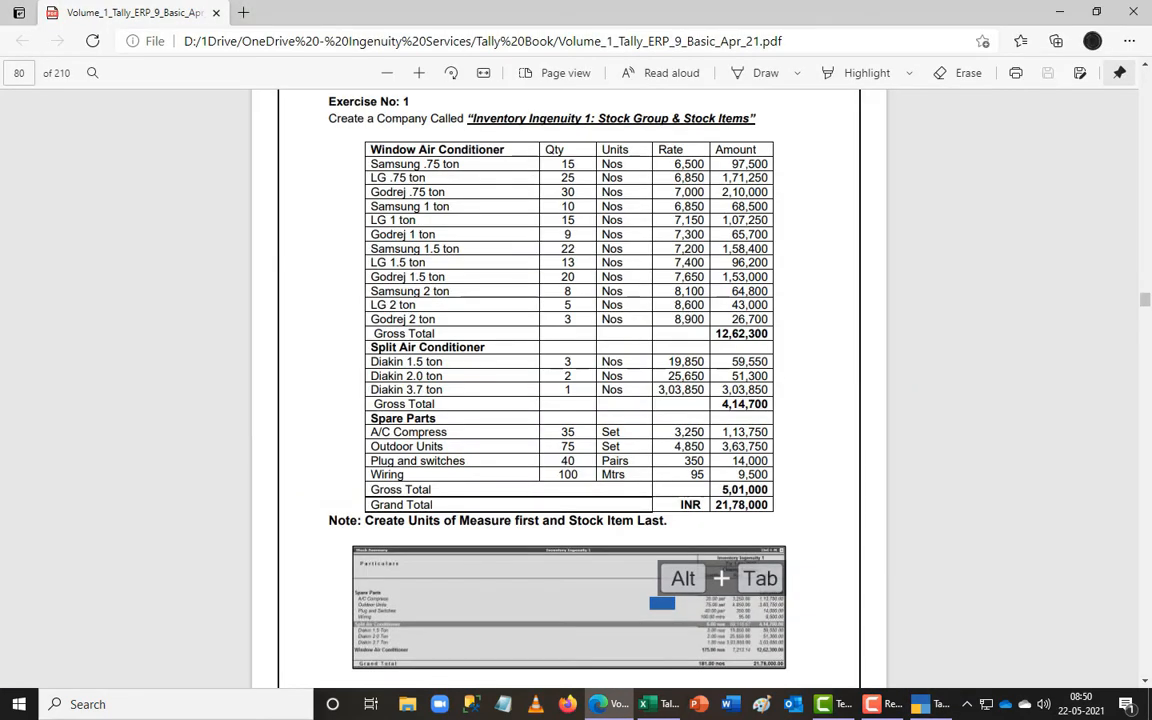
key(alt+Tab)
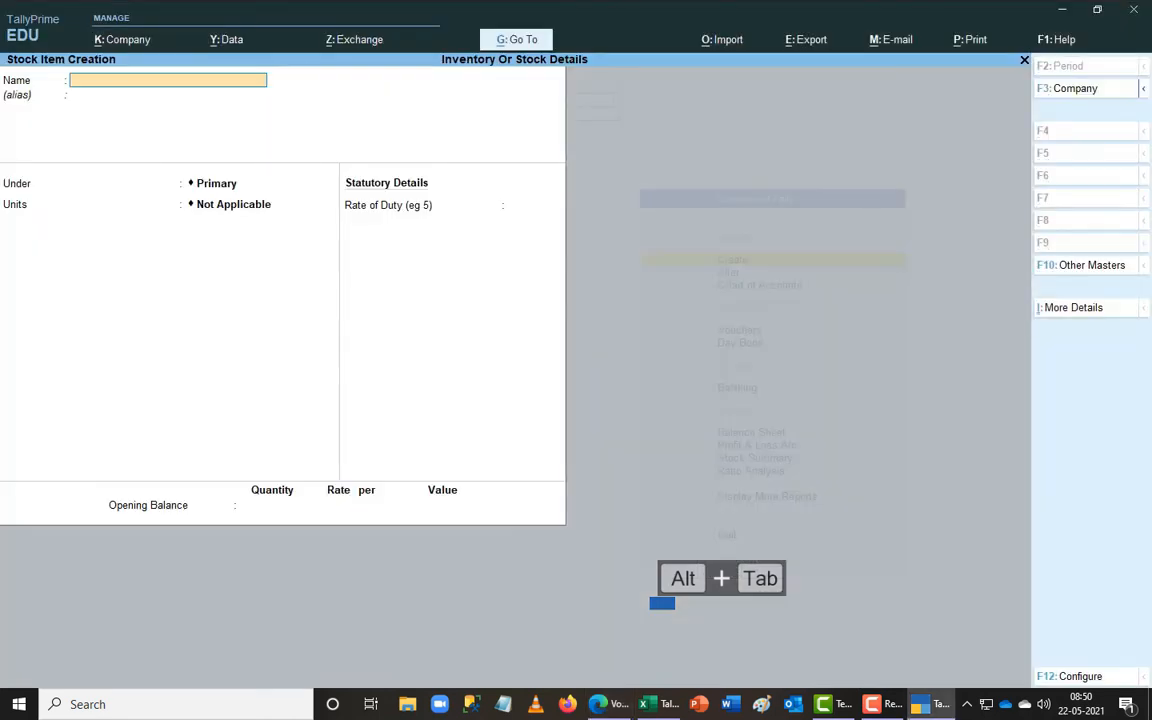
text(Samsung)
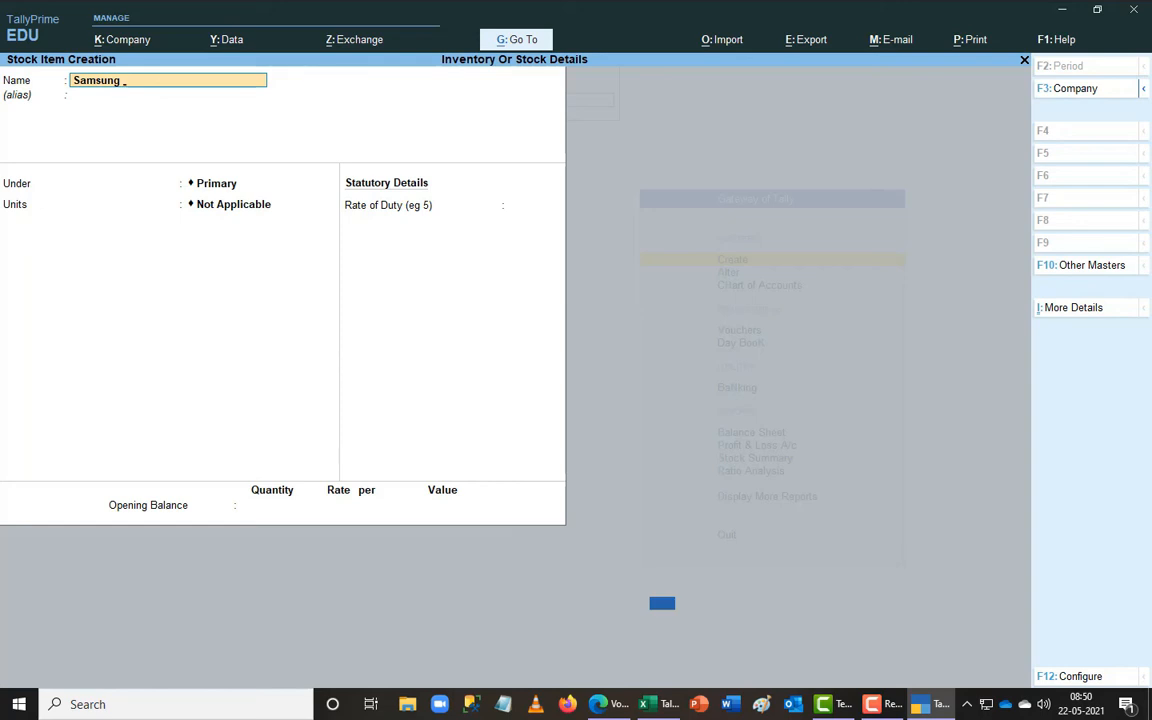
text( .75 ton)
key(Return)
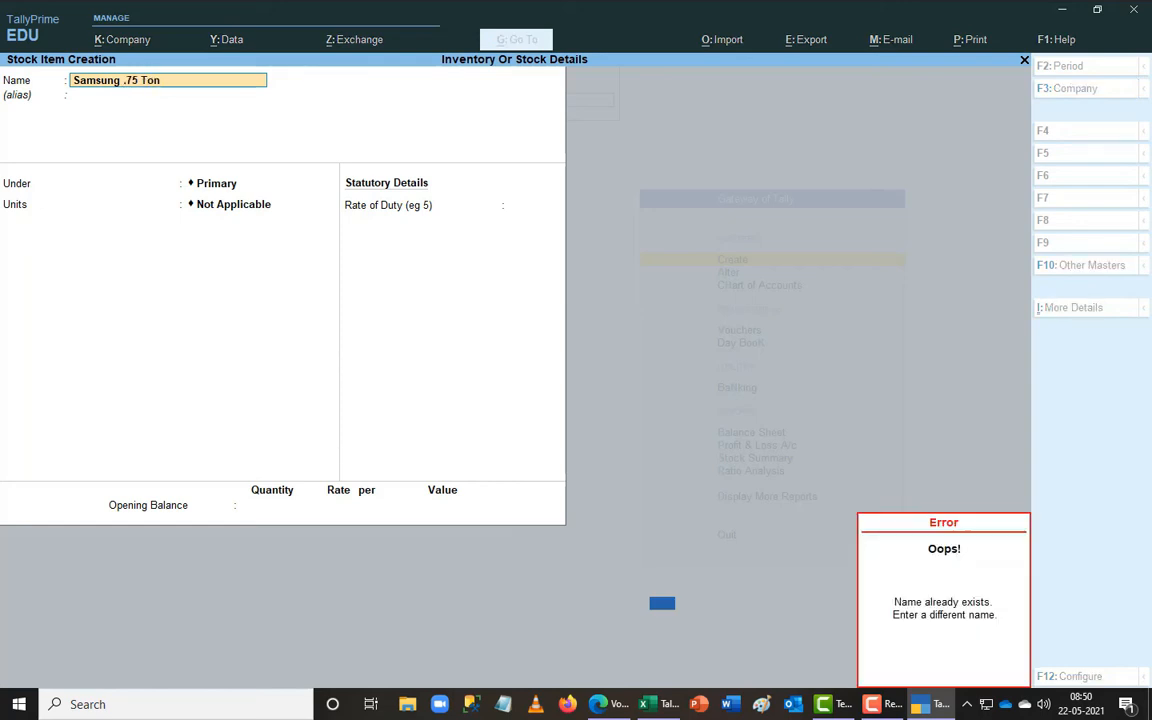
key(Escape)
key(BackSpace)
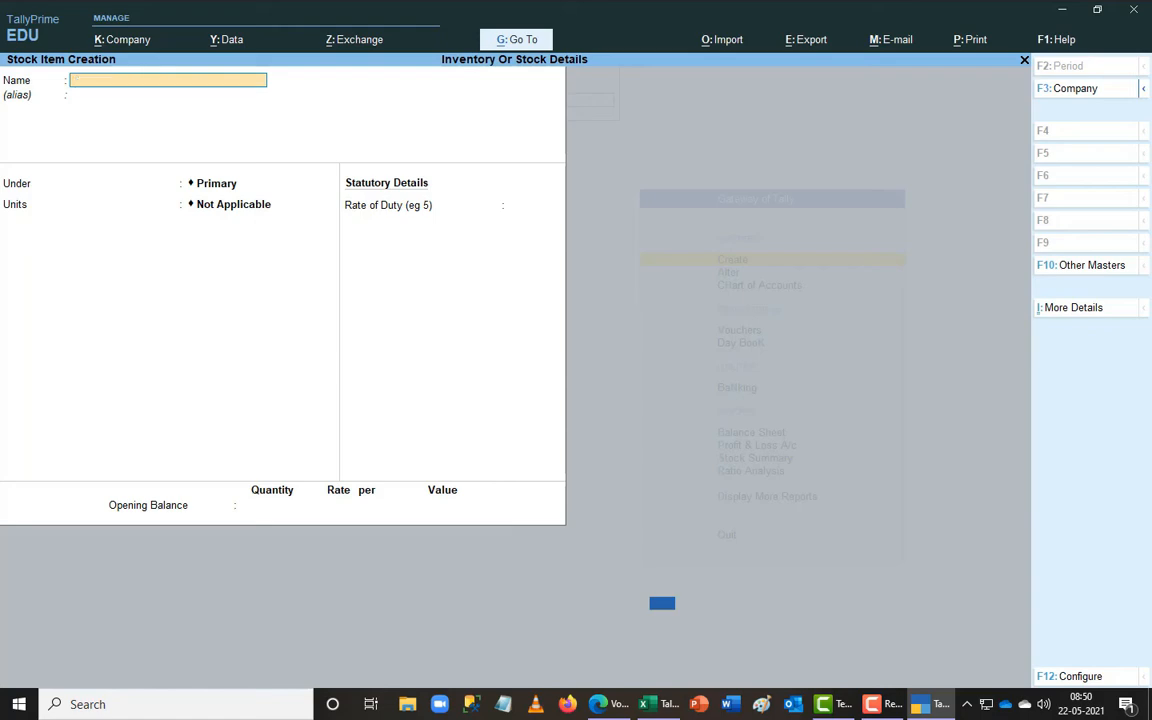
key(alt+Tab)
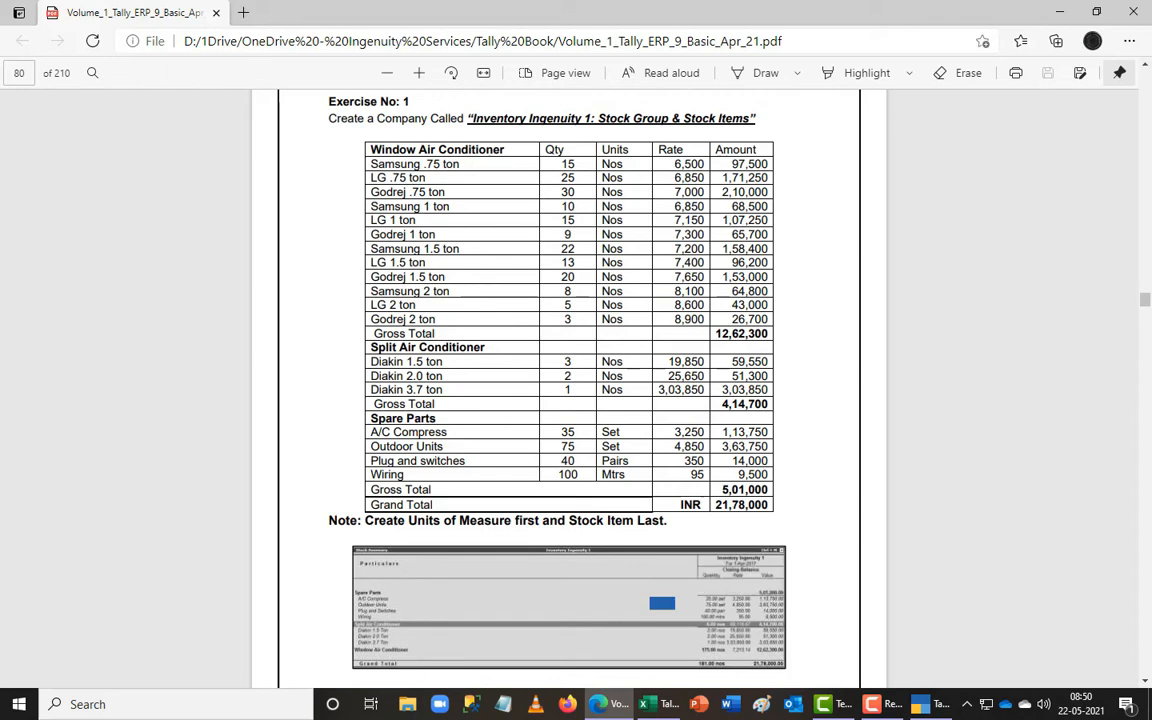
key(alt+Tab)
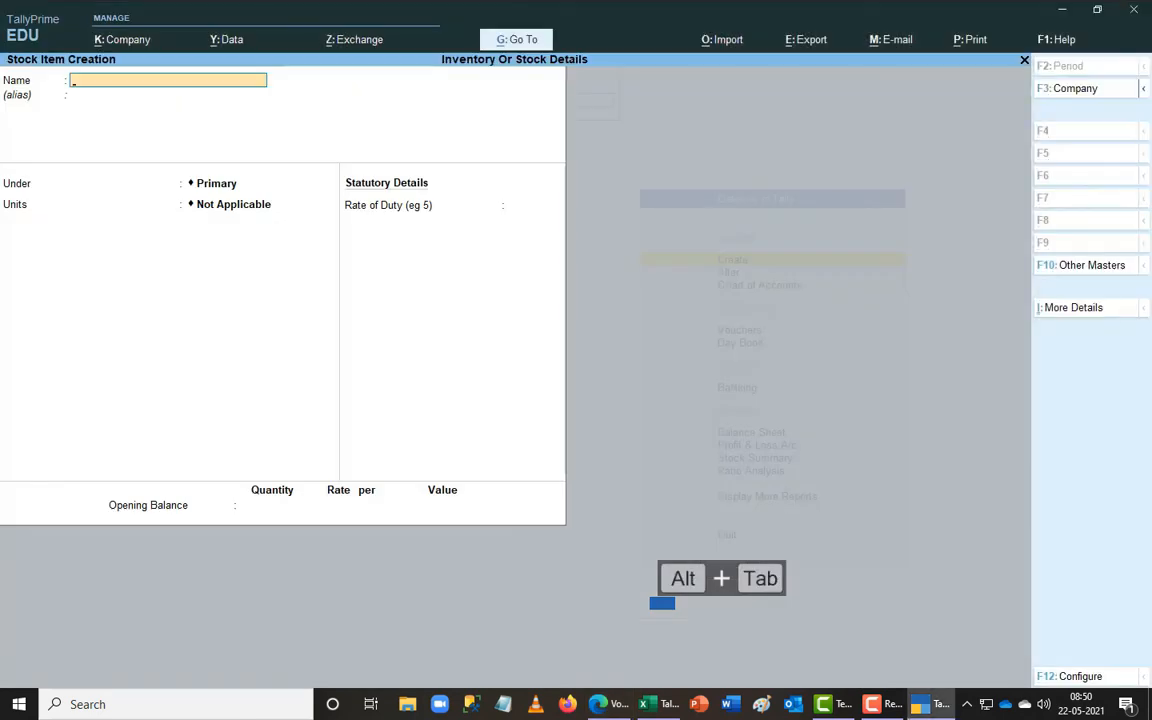
key(alt+Tab)
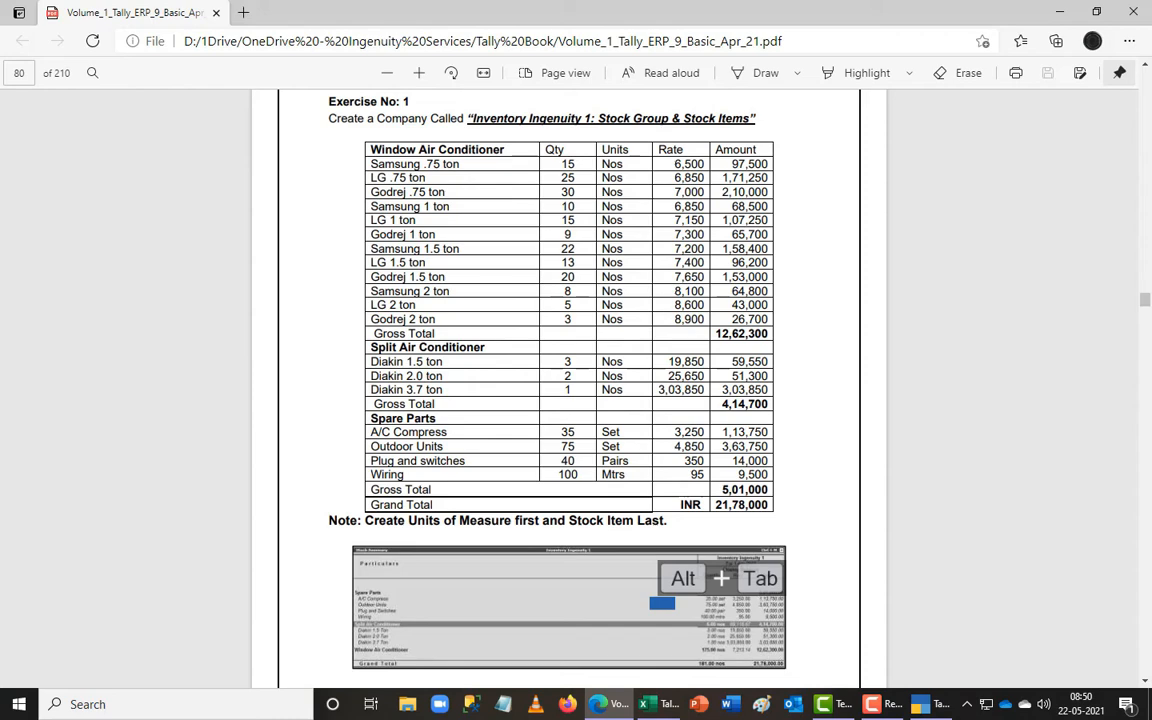
key(alt+Tab)
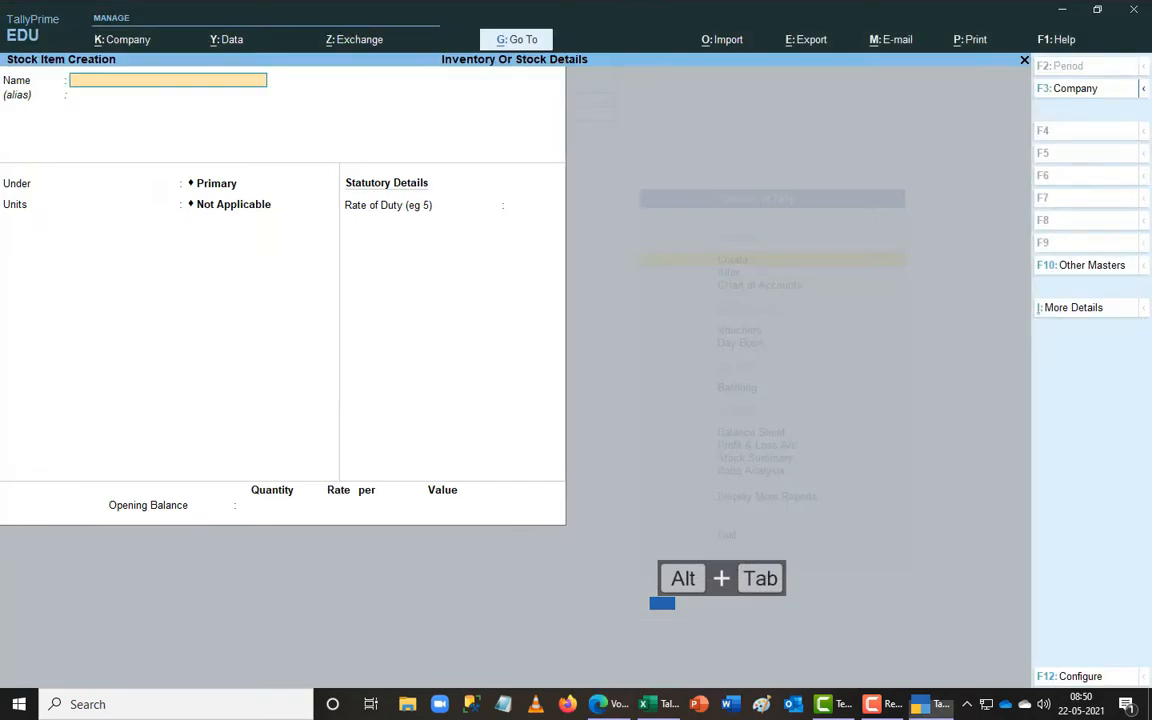
key(alt+Tab)
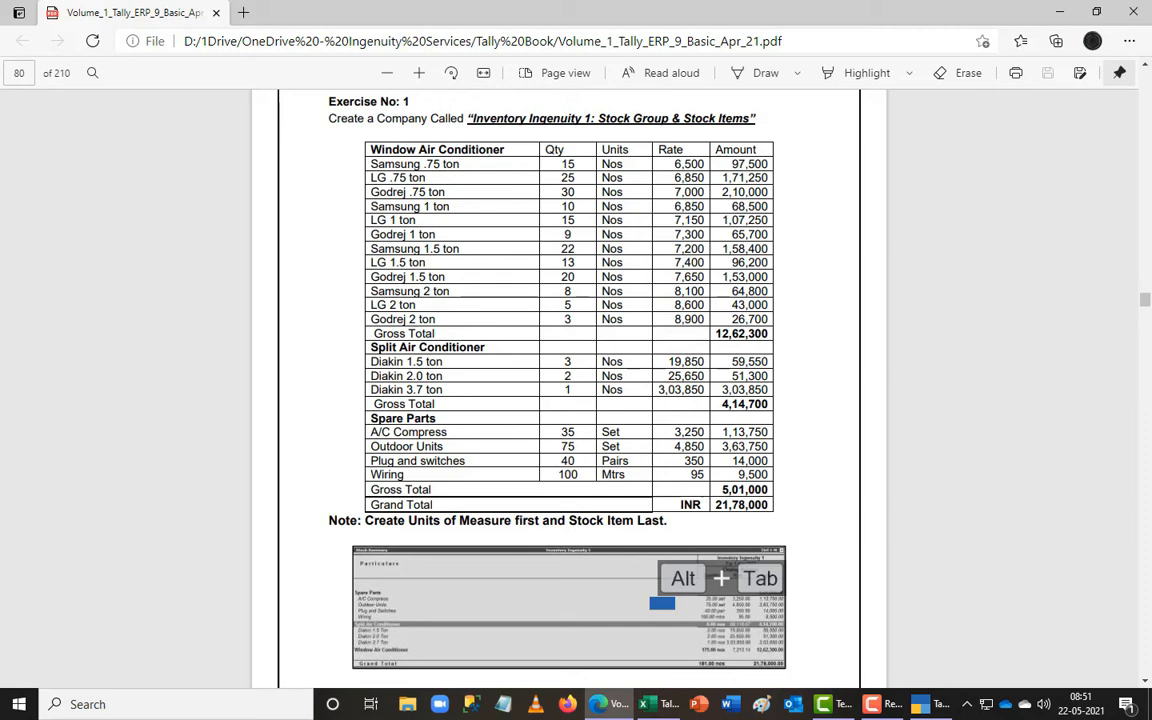
key(alt+Tab)
- Expand Window Air Conditioners in the Stock Summary and step through items like LG and Samsung .75 Ton
key(Escape)
key(Escape)
key(Escape)
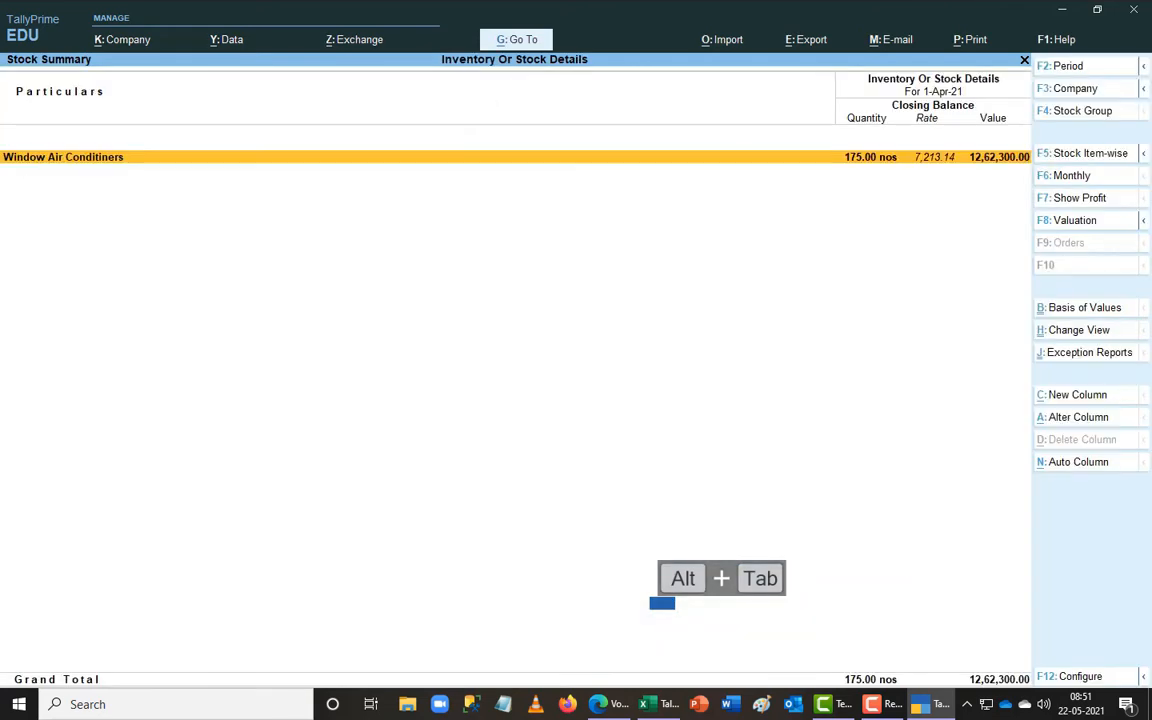
key(Return)
key(Escape)
key(alt+Tab)
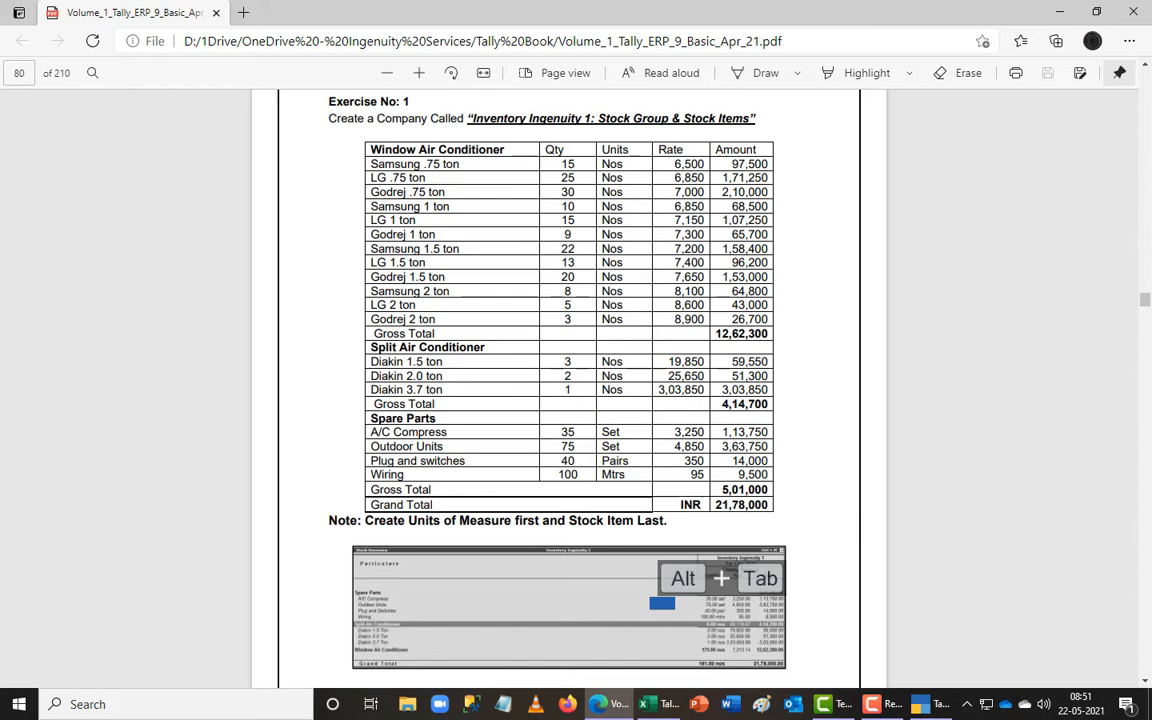
key(alt+Tab)
key(Return)
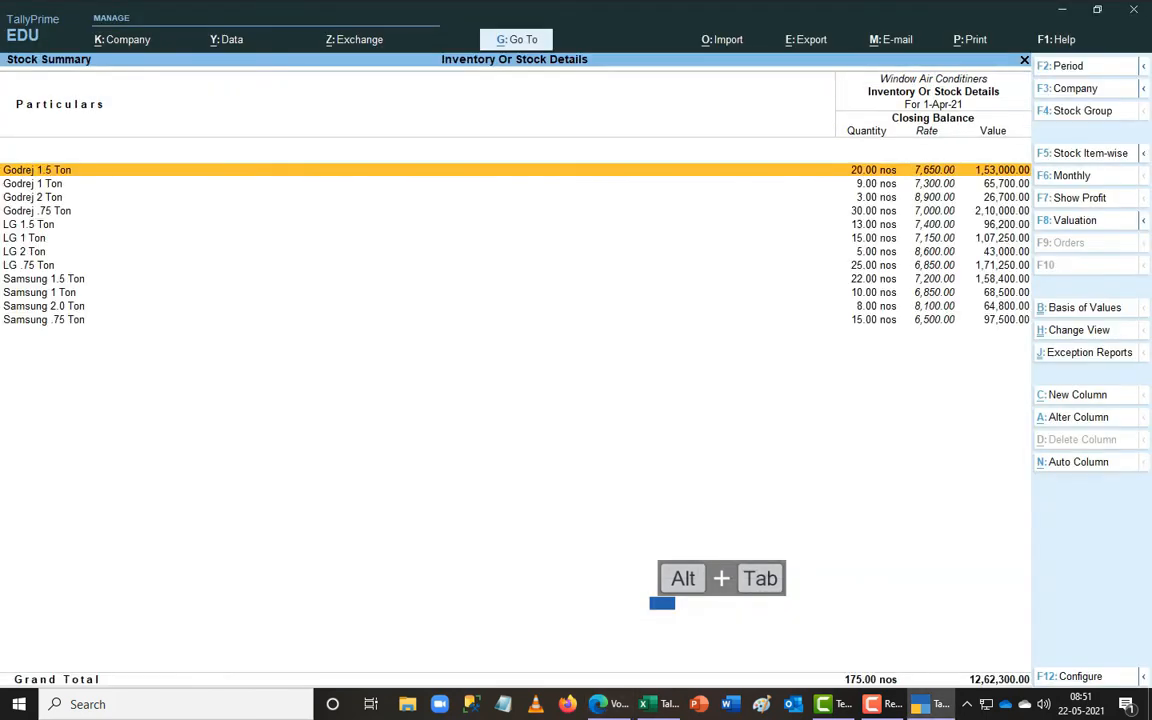
key(Down)
key(Down)
key(Down)
key(Down)
key(Down)
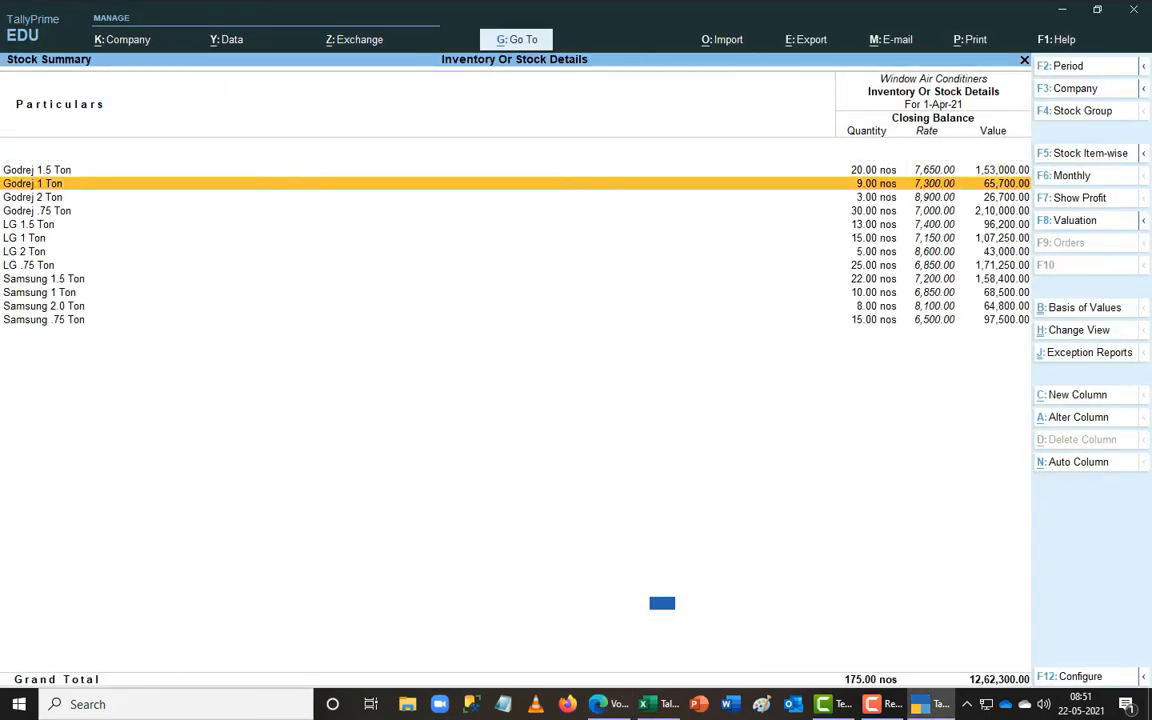
key(Down)
key(Down)
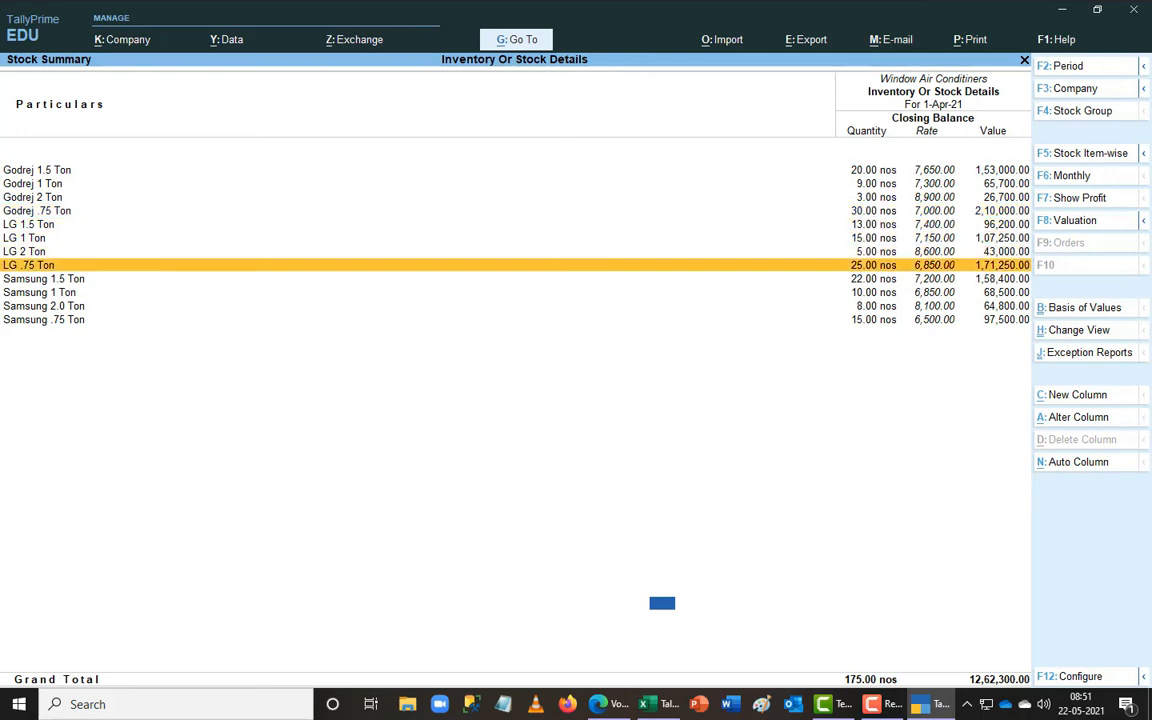
key(Down)
key(Down)
key(Down)
key(Down)
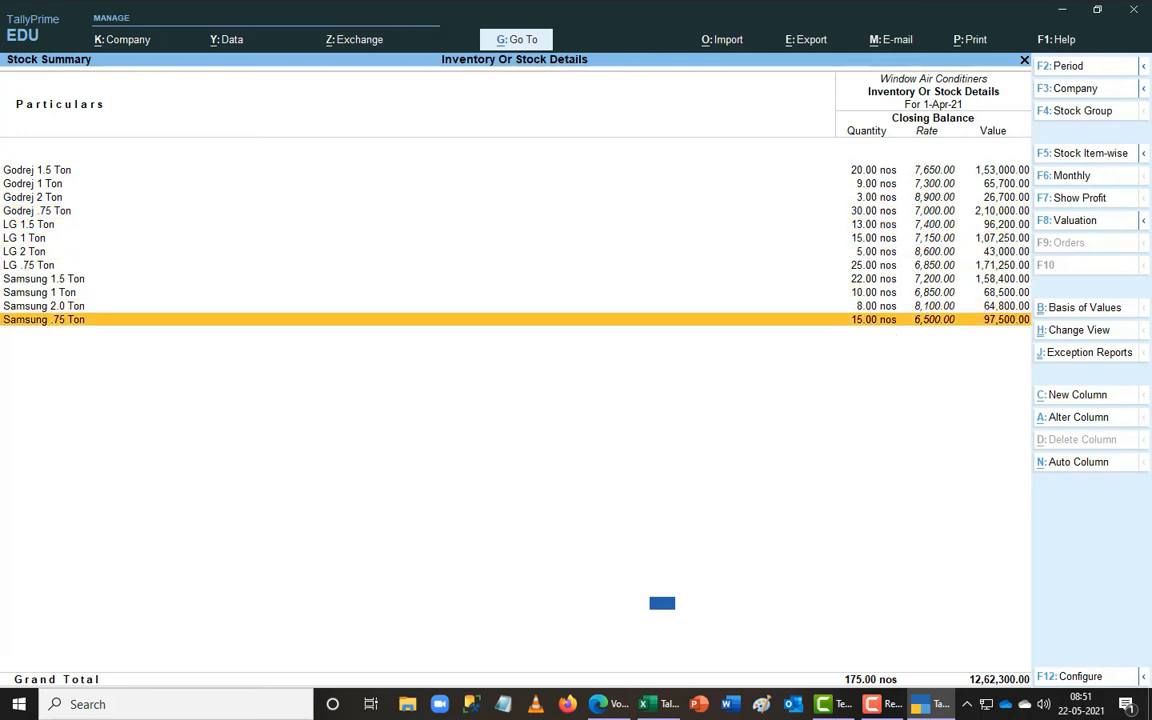
- Compare the Stock Summary against the exercise table, then close it to the Gateway of Tally
key(Escape)
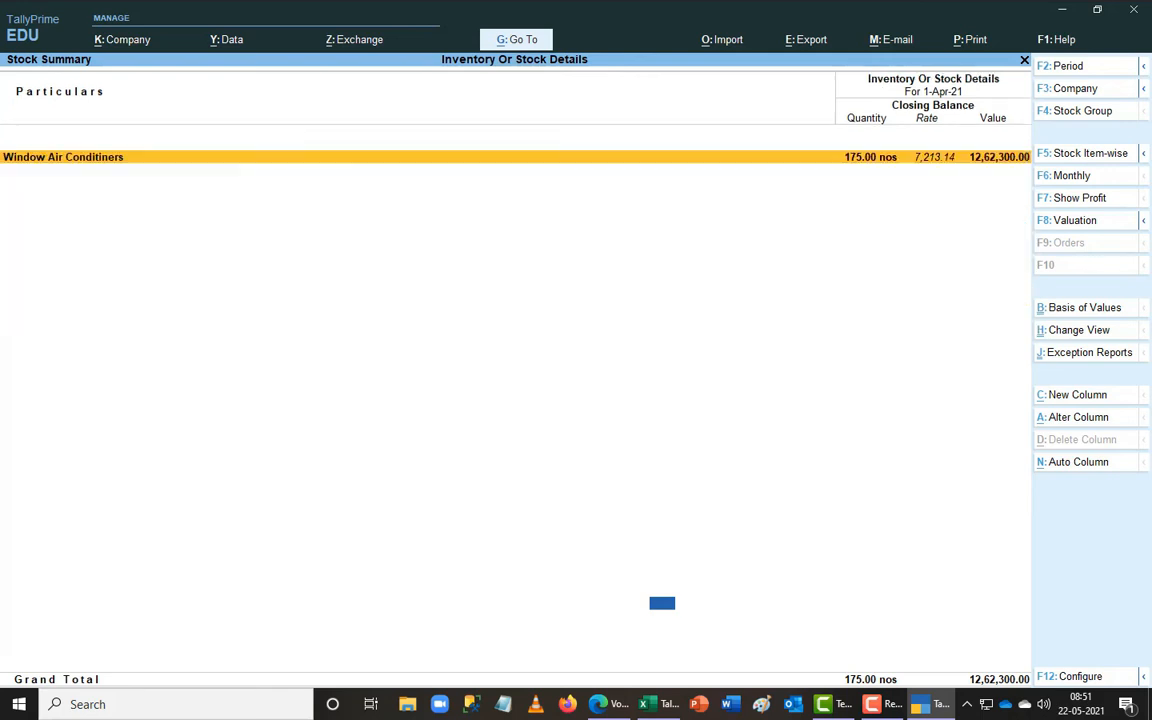
key(Escape)
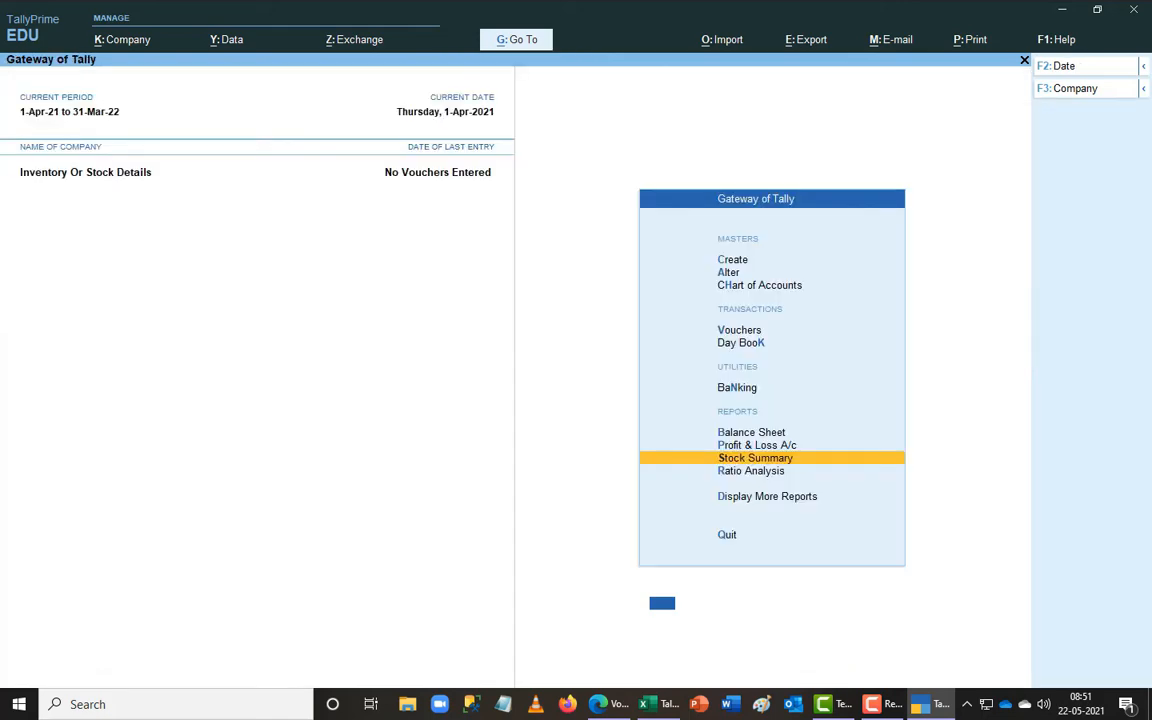
key(Return)
key(alt+Tab)
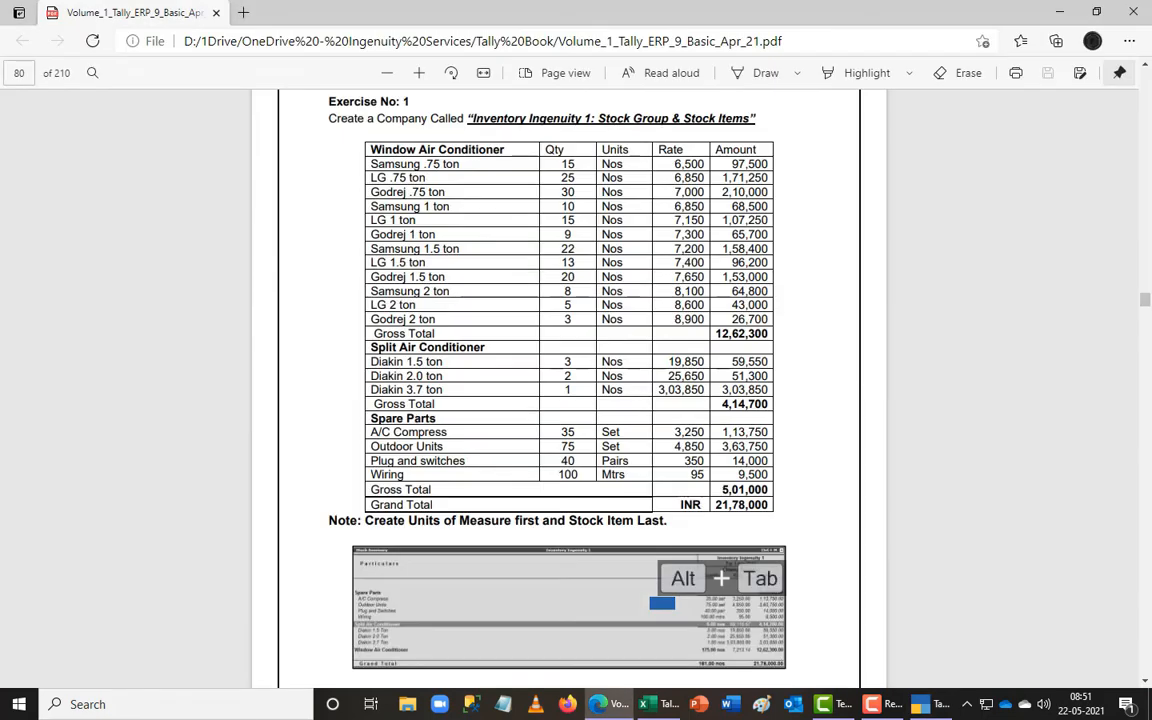
key(alt+Tab)
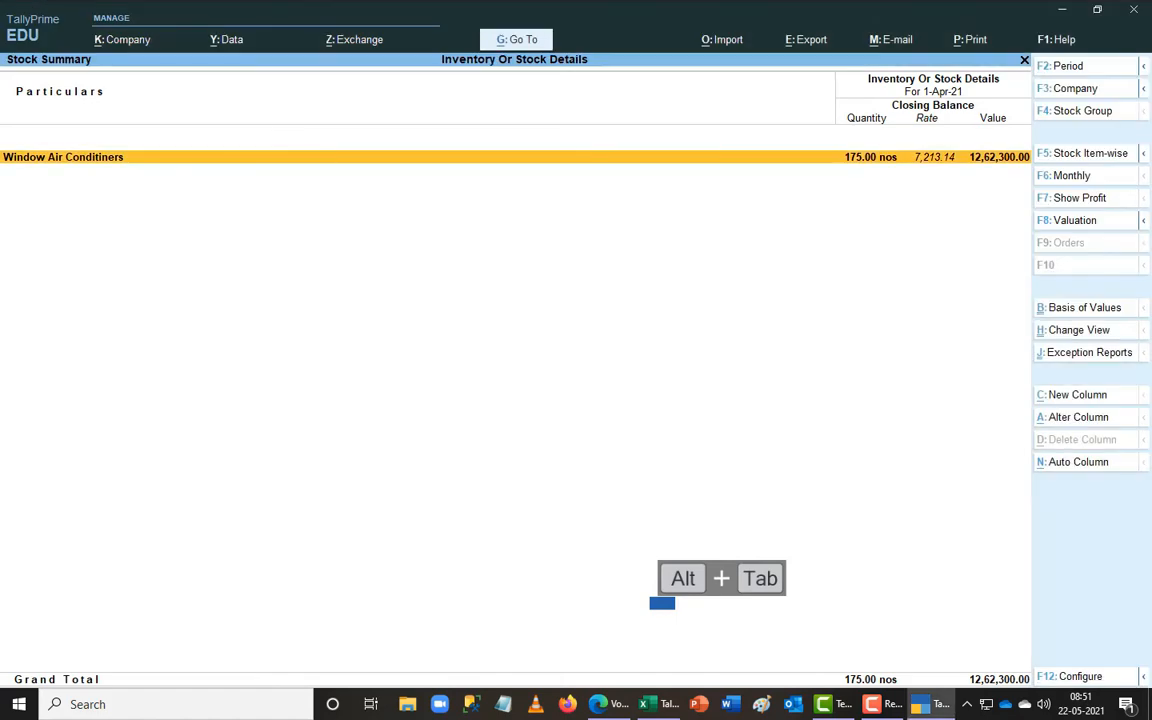
key(alt+Tab)
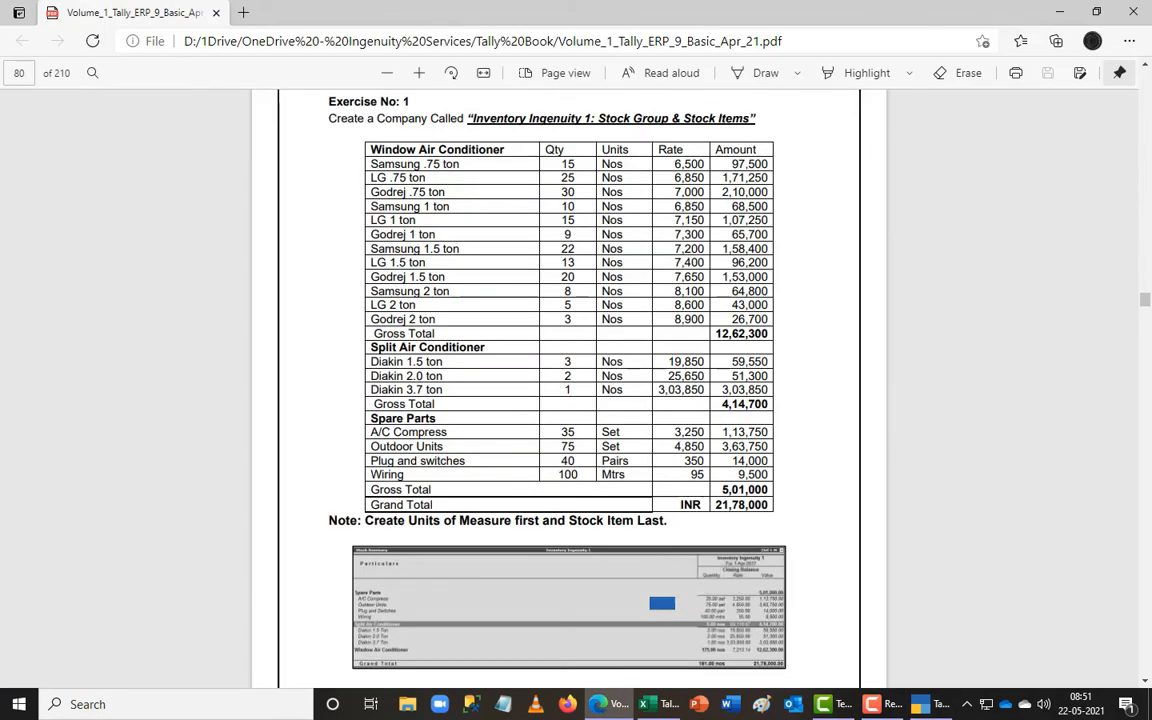
key(alt+Tab)
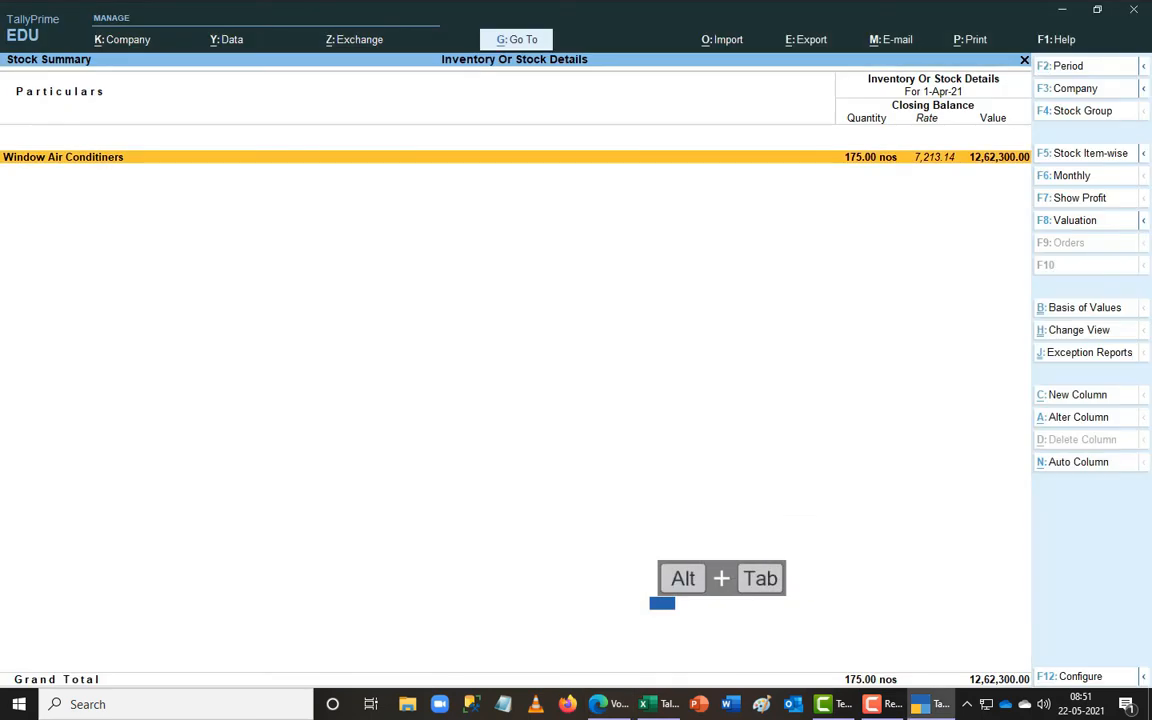
key(Escape)
key(alt+Tab)
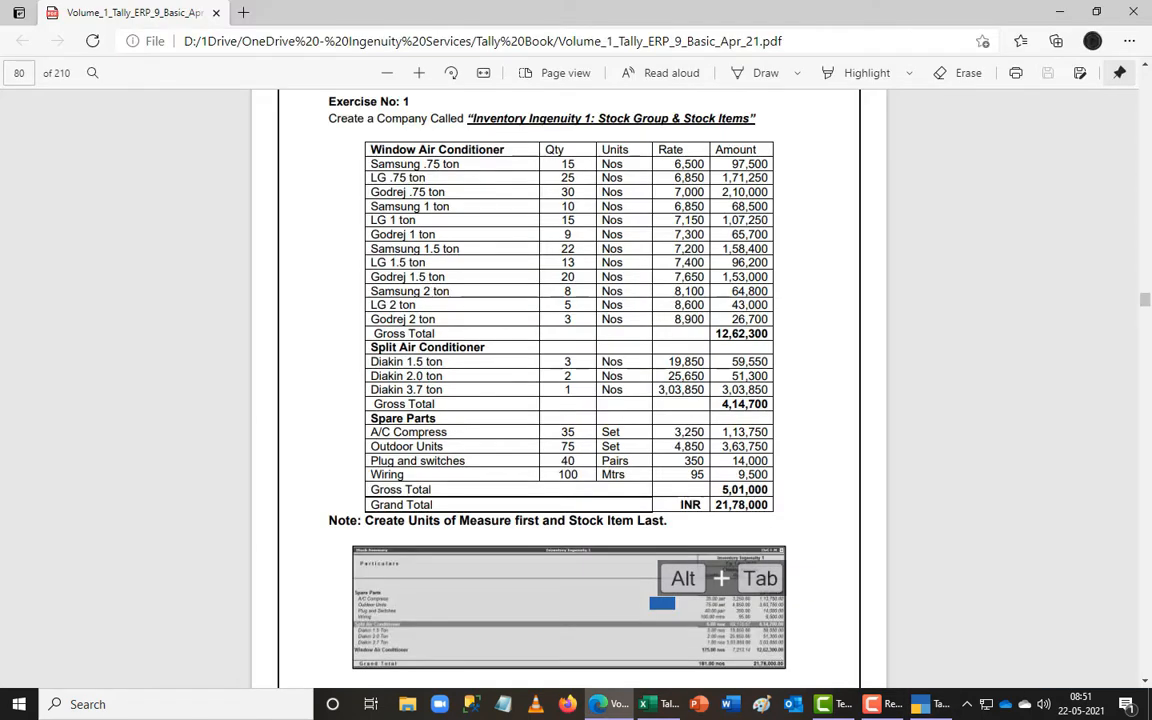
key(alt+Tab)
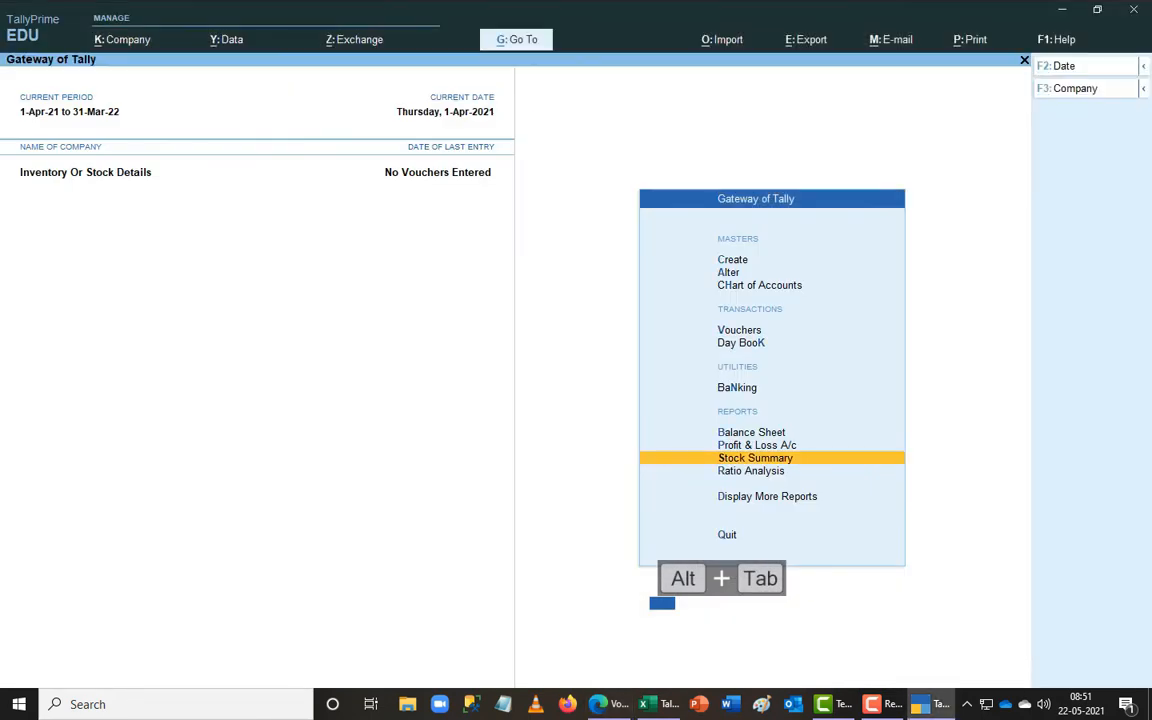
- Start a new stock item named Diakin 1.5 Ton
key(c)
key(Down)
key(Down)
key(Down)
key(Down)
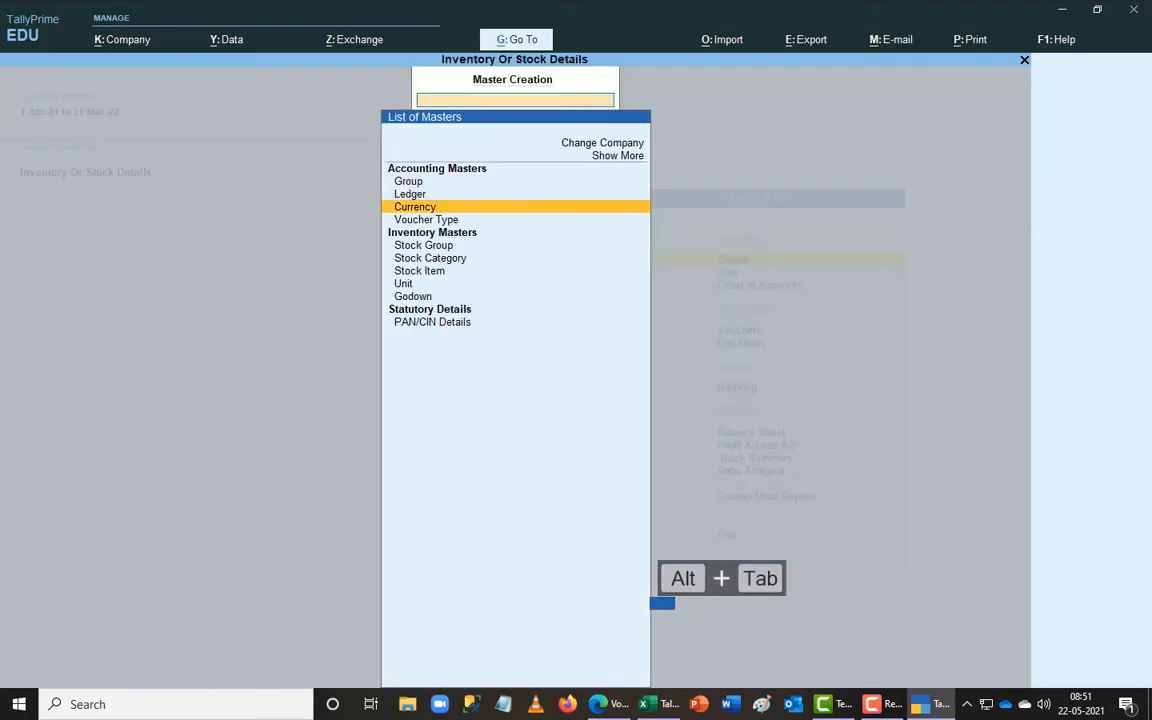
key(Down)
key(Down)
key(Return)
key(alt+Tab)
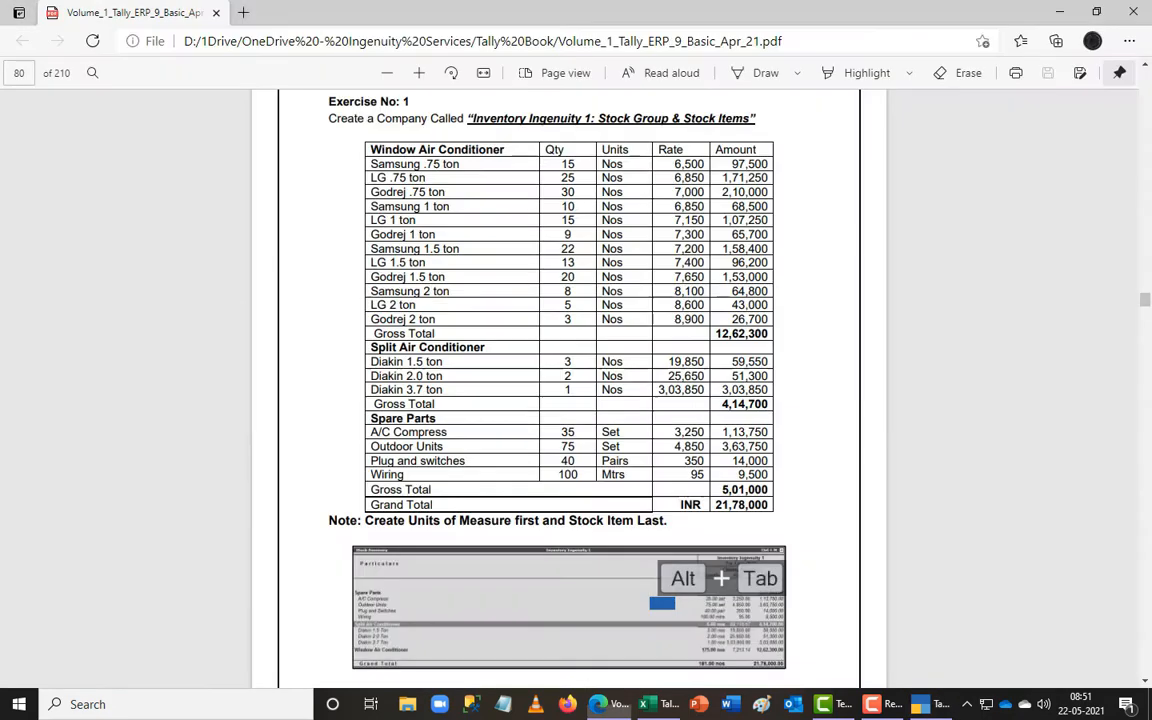
key(alt+Tab)
text(Diaki)
key(alt+Tab)
key(alt+Tab)
text(n)
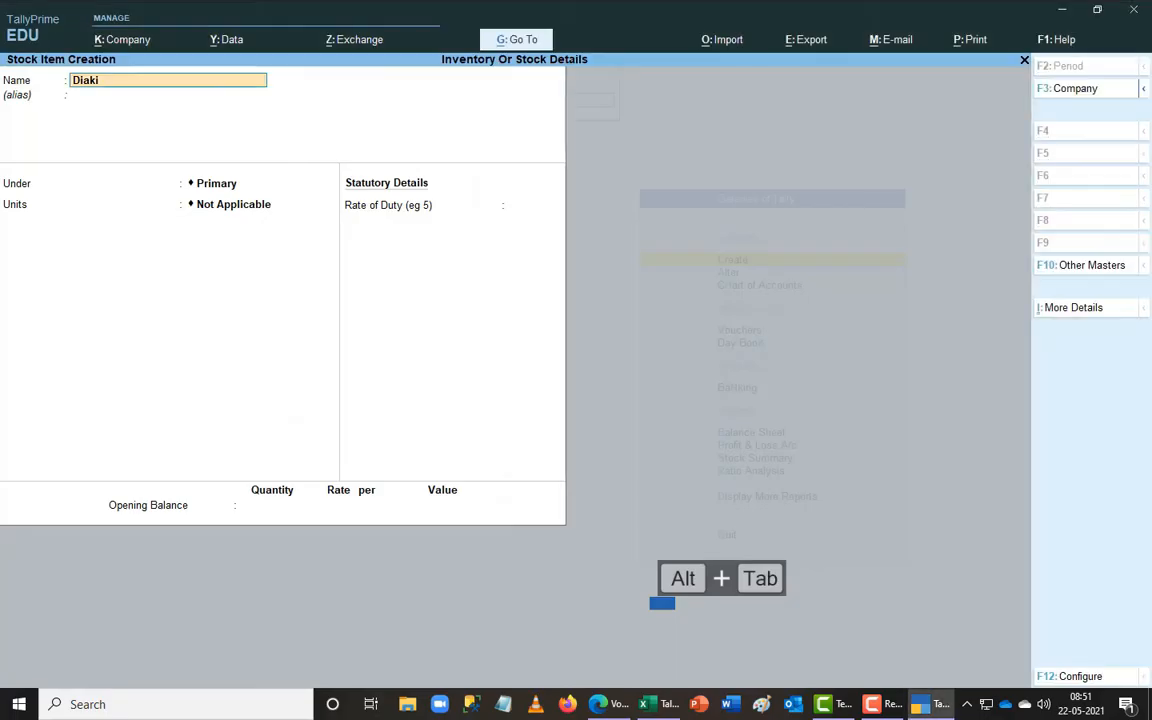
key(alt+Tab)
key(alt+Tab)
key(alt+Tab)
key(alt+Tab)
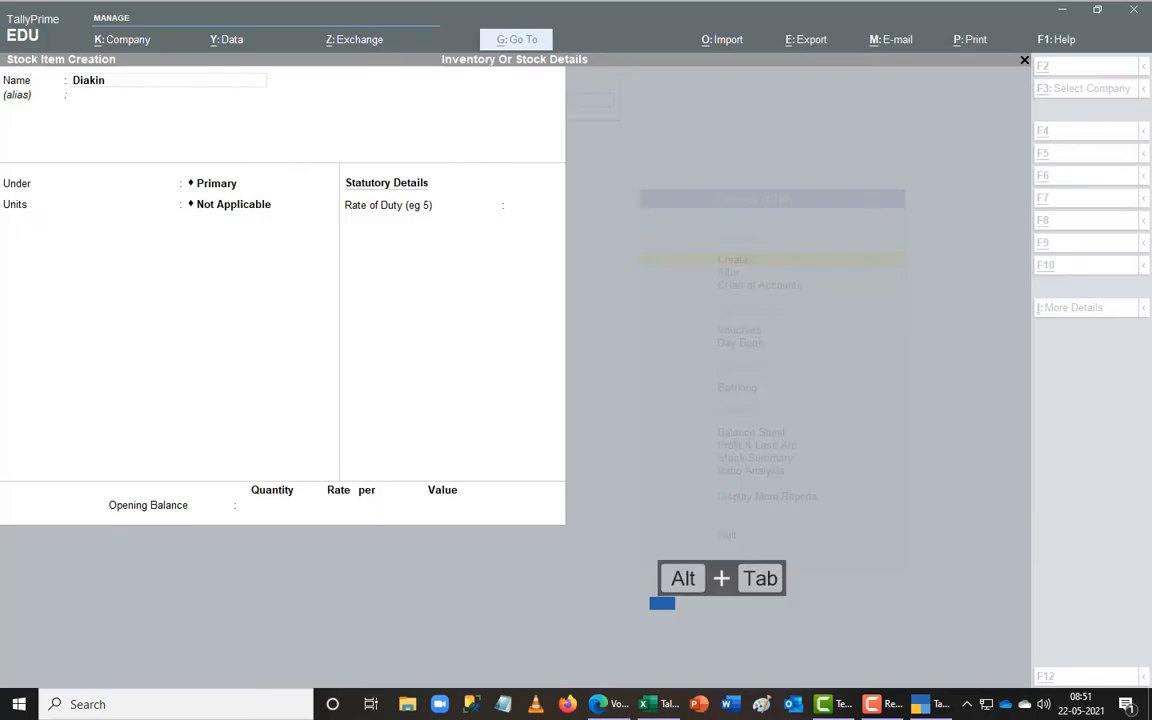
text(1.5 Ton)
key(Return)
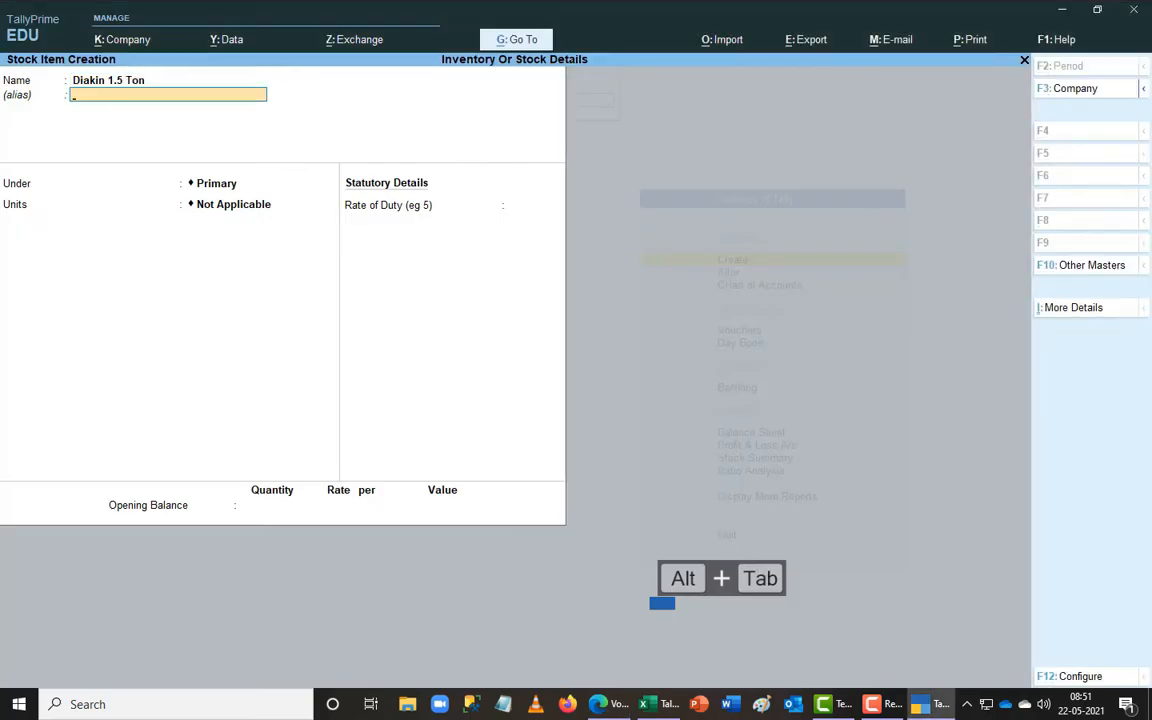
- Put Diakin 1.5 Ton under Split Air Conditioners with 3 nos at 19,850 and save it
key(Return)
text(S)
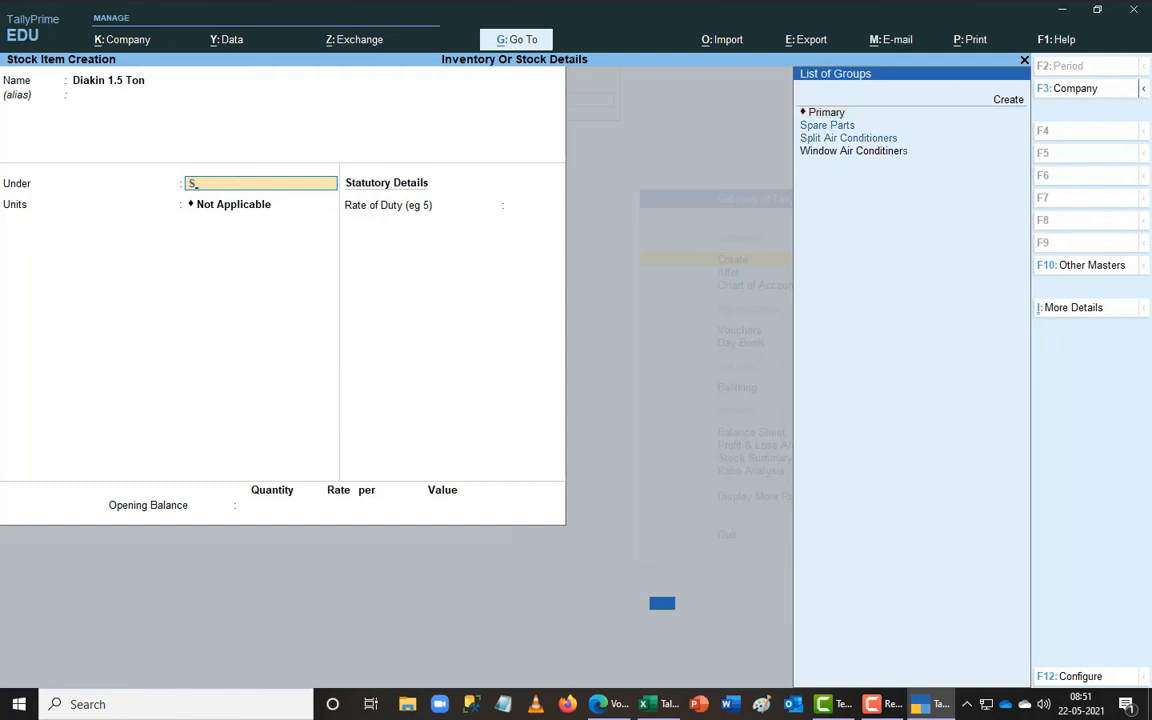
key(Down)
key(Down)
key(Return)
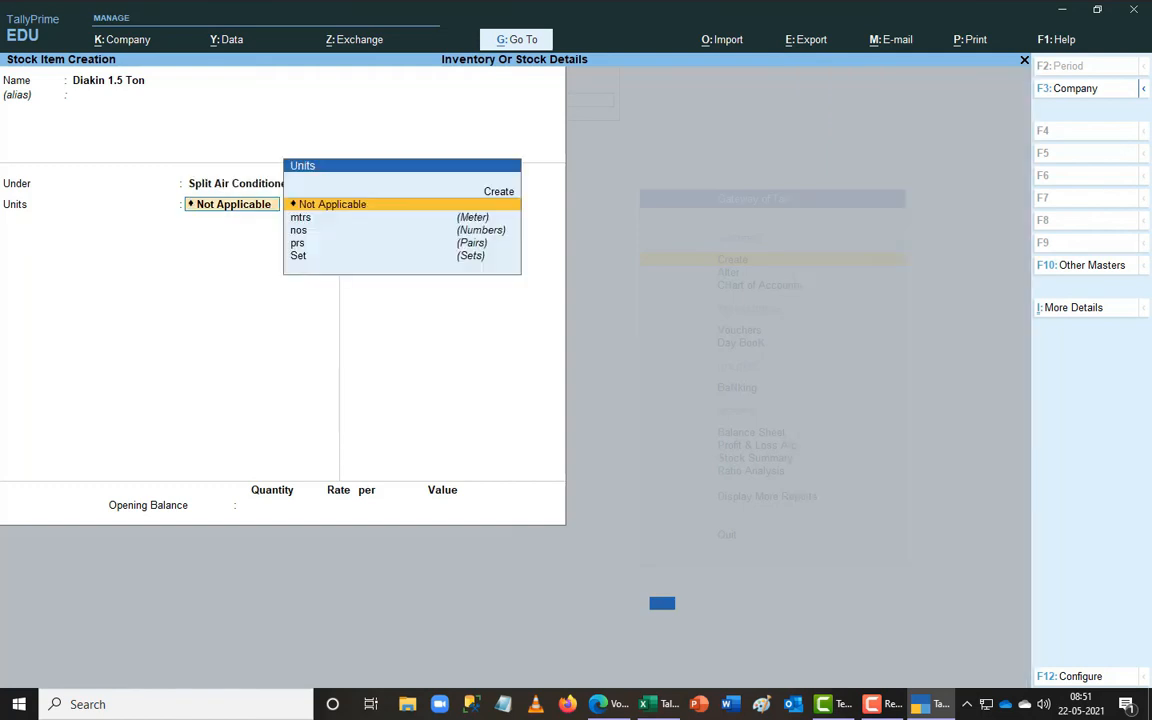
text(n)
key(Return)
key(Return)
key(alt+Tab)
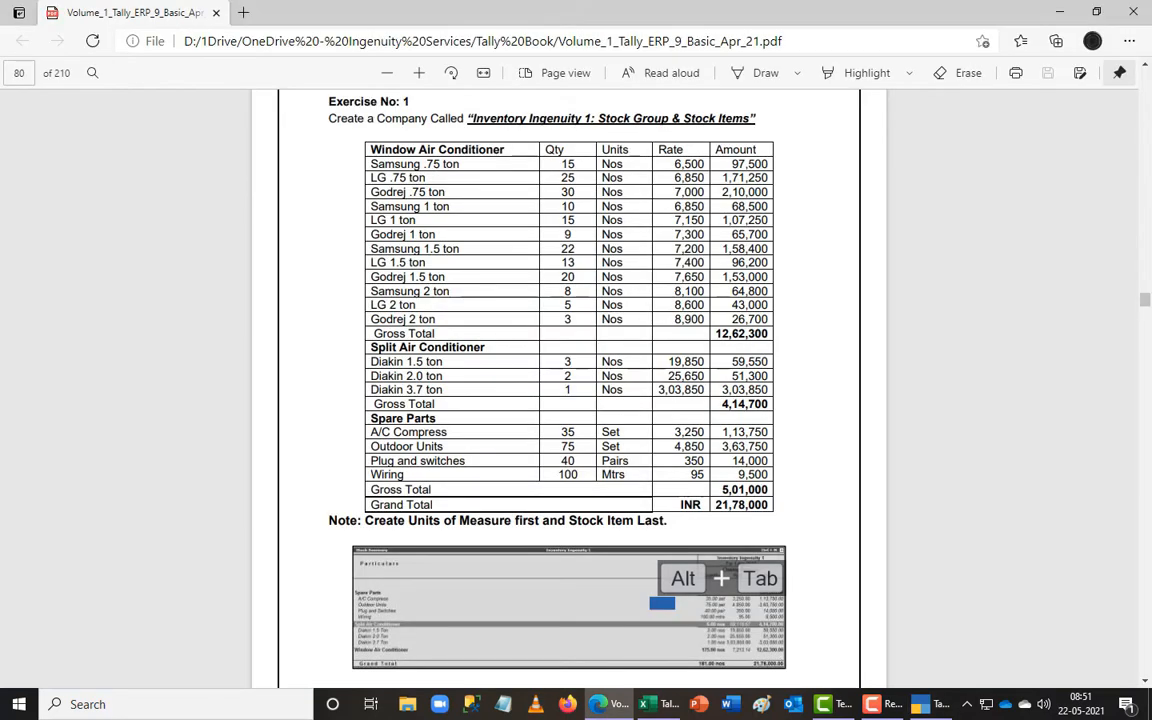
key(alt+Tab)
text(3)
key(Return)
text(19,850)
key(Return)
key(Return)
key(Return)
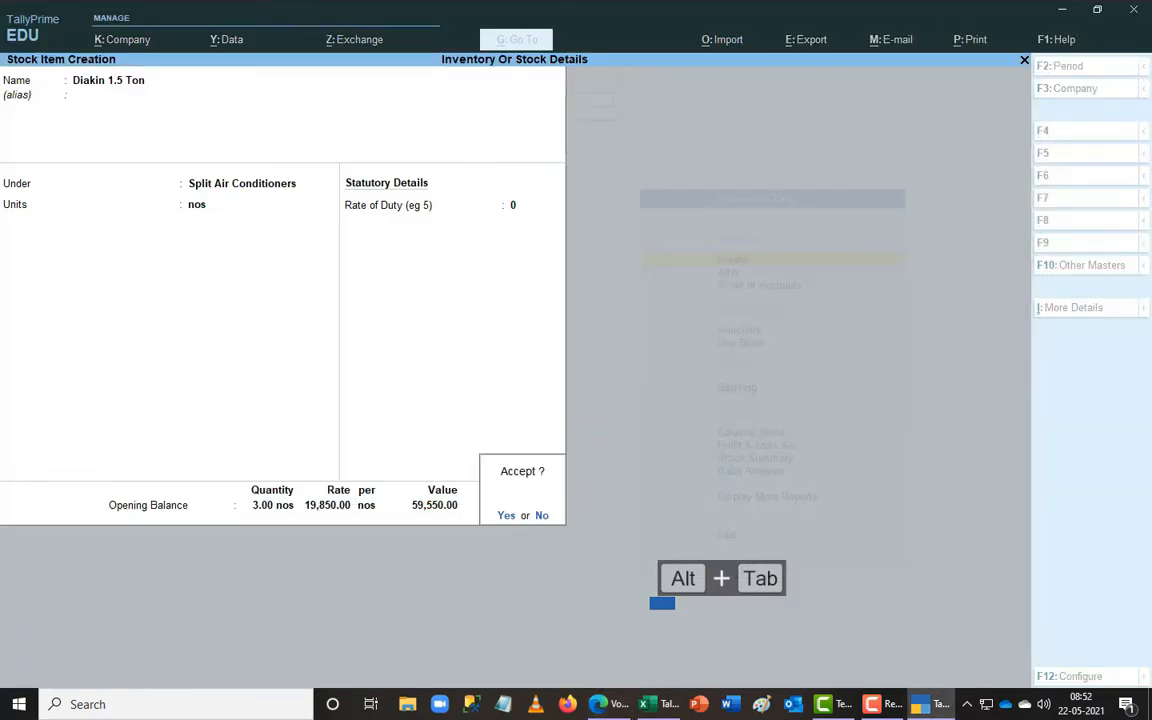
key(Return)
key(ctrl+f)
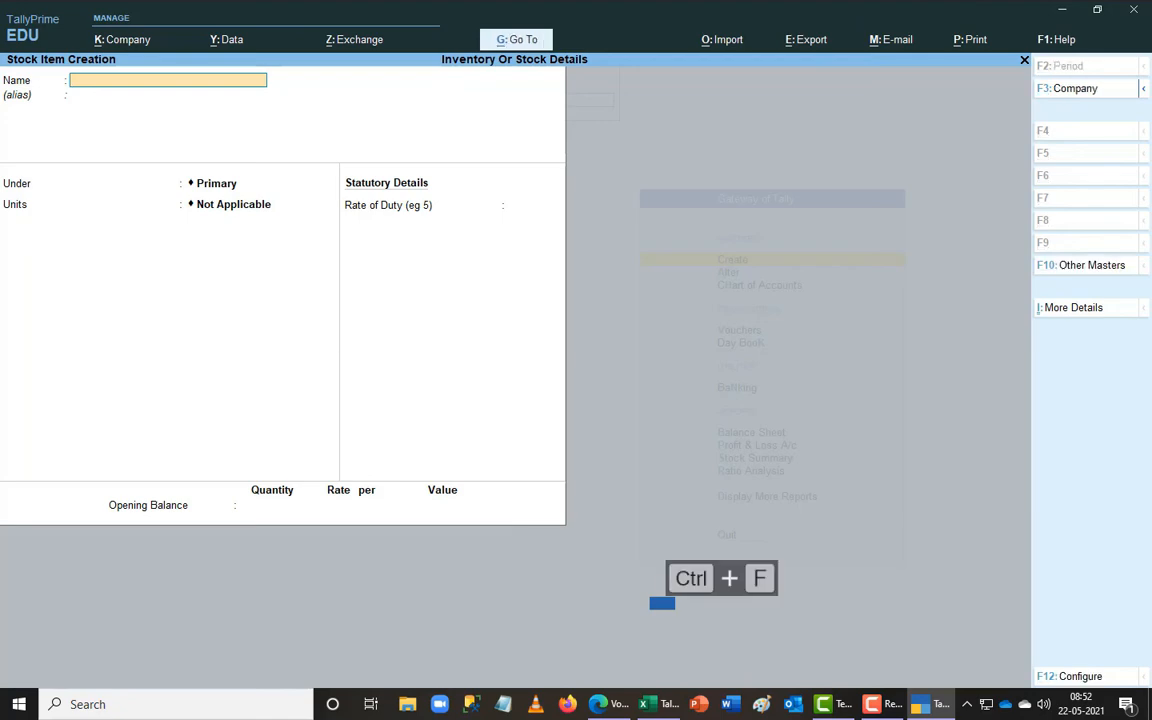
- Create Diakin 2.0 Ton under Split Air Conditioners in nos with opening quantity 2
key(ctrl+r)
key(BackSpace)
key(BackSpace)
key(BackSpace)
key(BackSpace)
key(BackSpace)
key(BackSpace)
key(BackSpace)
key(BackSpace)
key(alt+Tab)
key(alt+Tab)
text(2.)
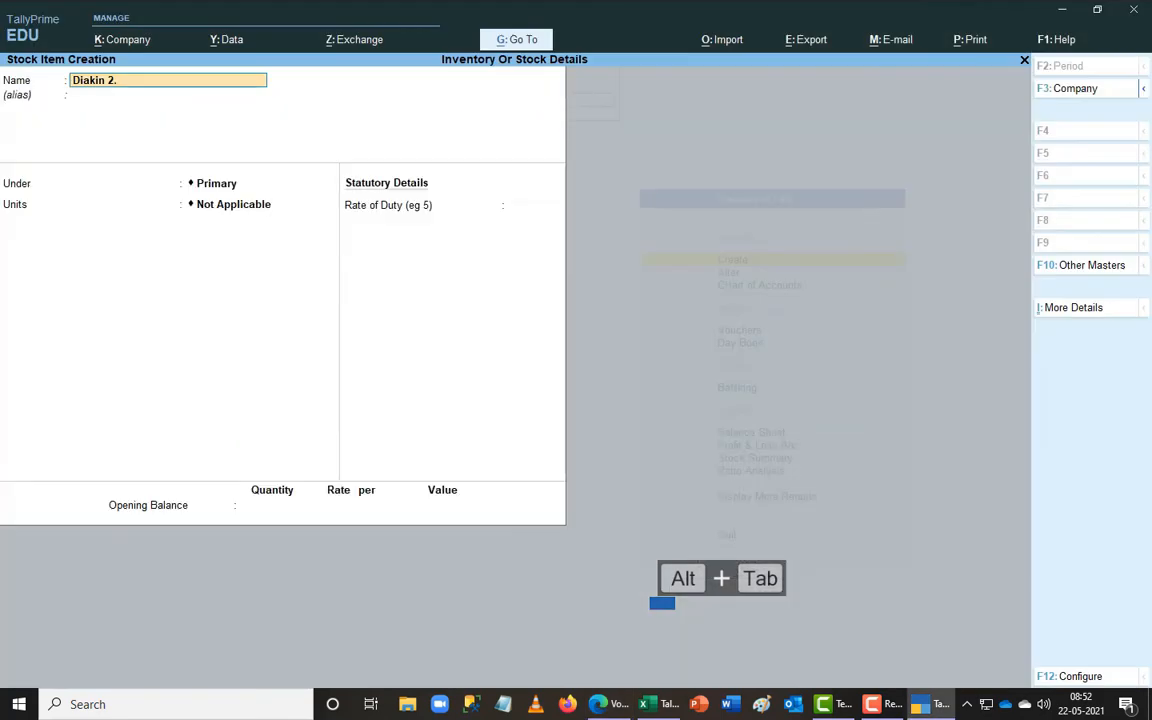
text(0 ton)
key(Return)
text(Spl)
key(Return)
text(nos)
key(Return)
key(Return)
key(alt+Tab)
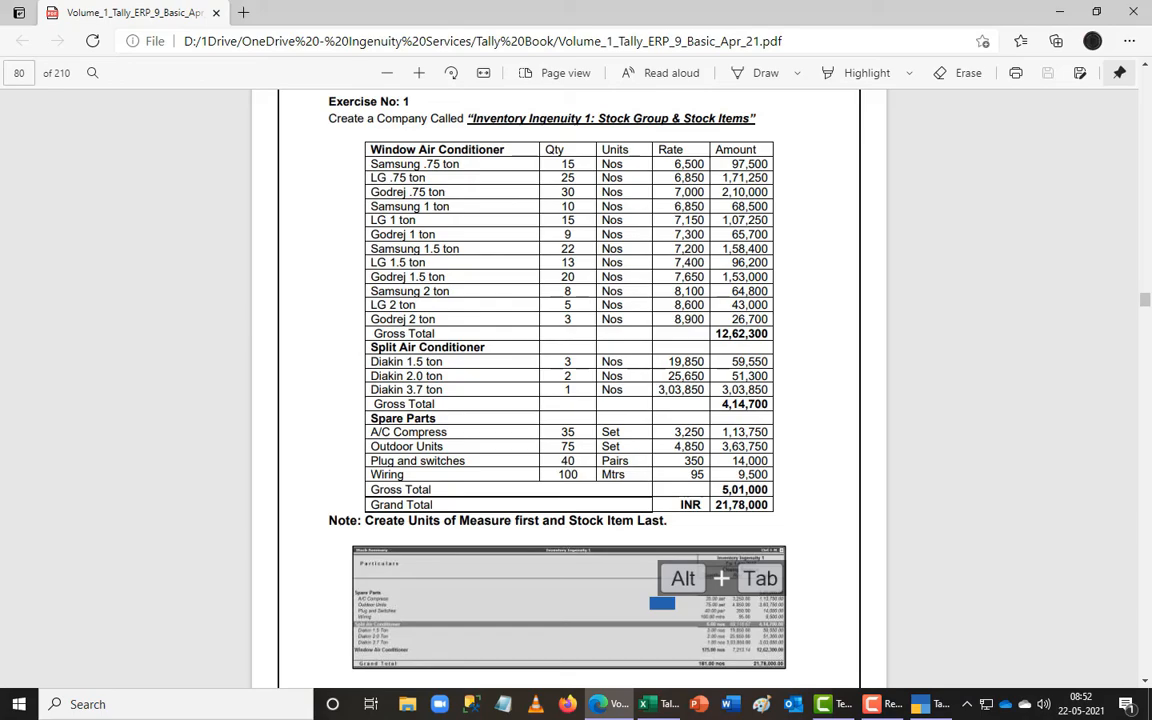
- Correct the rate to 25,650 and save the Diakin 2.0 Ton item
key(alt+Tab)
text(2)
key(Return)
text(25)
key(alt+Tab)
key(alt+Tab)
text(50)
key(Return)
key(Return)
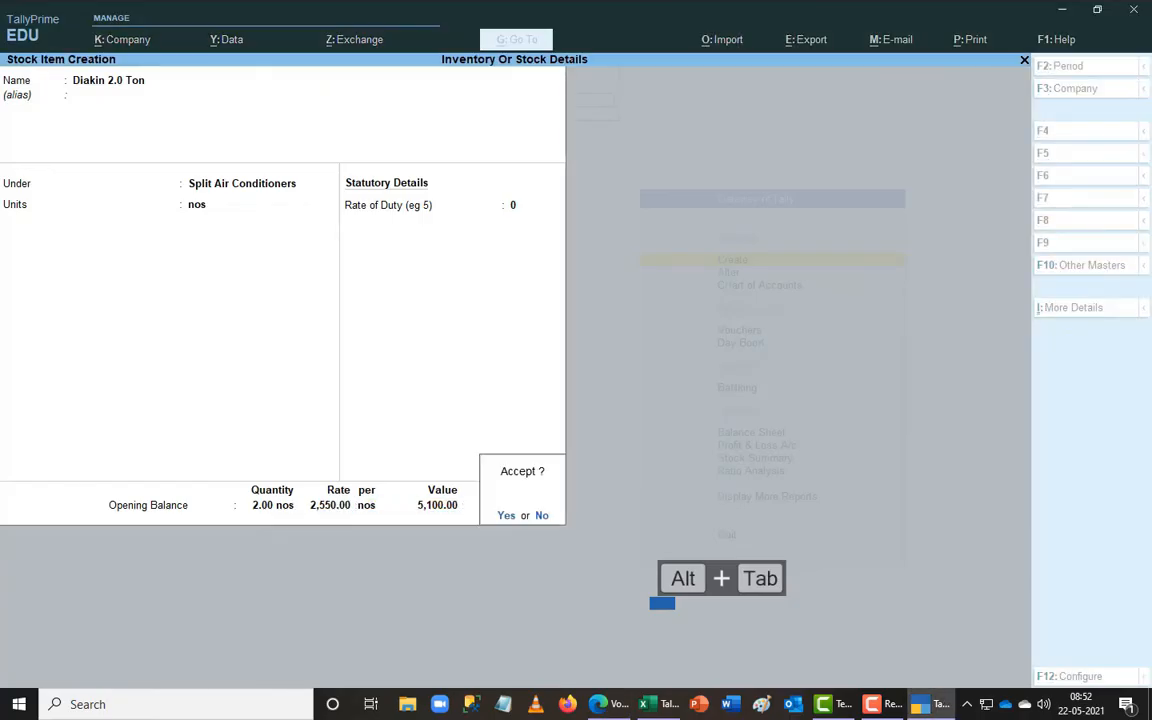
key(Escape)
key(BackSpace)
text(26)
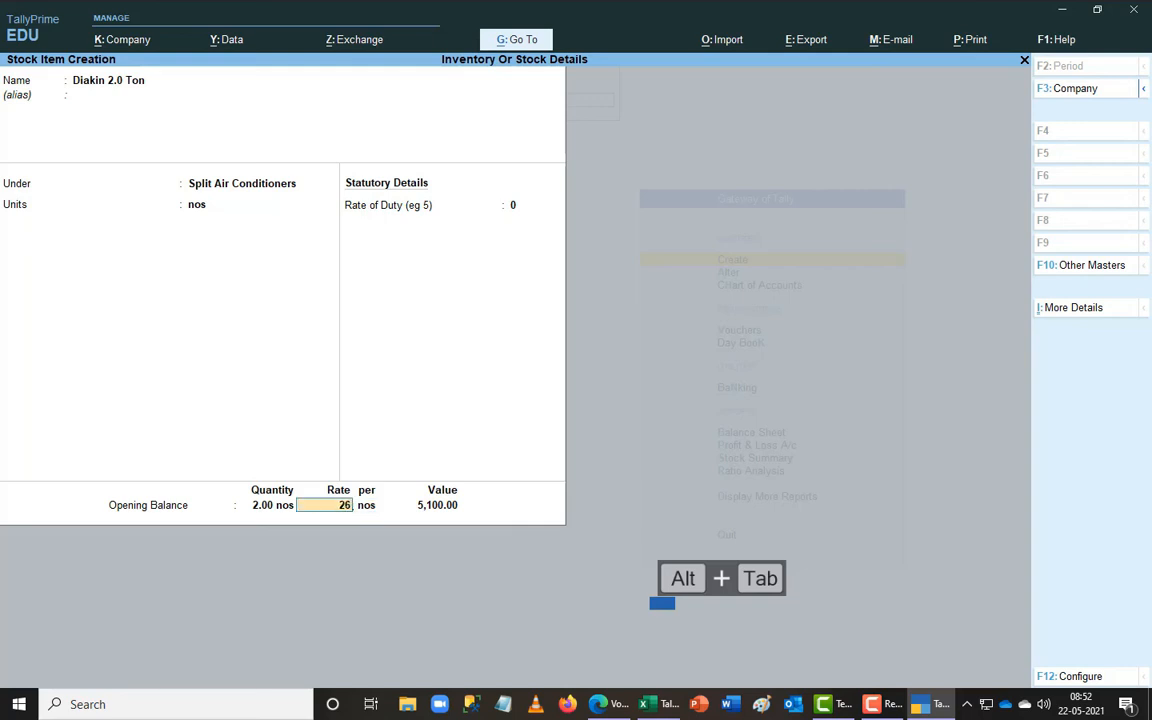
key(BackSpace)
text(5,650)
key(Return)
key(Return)
key(Return)
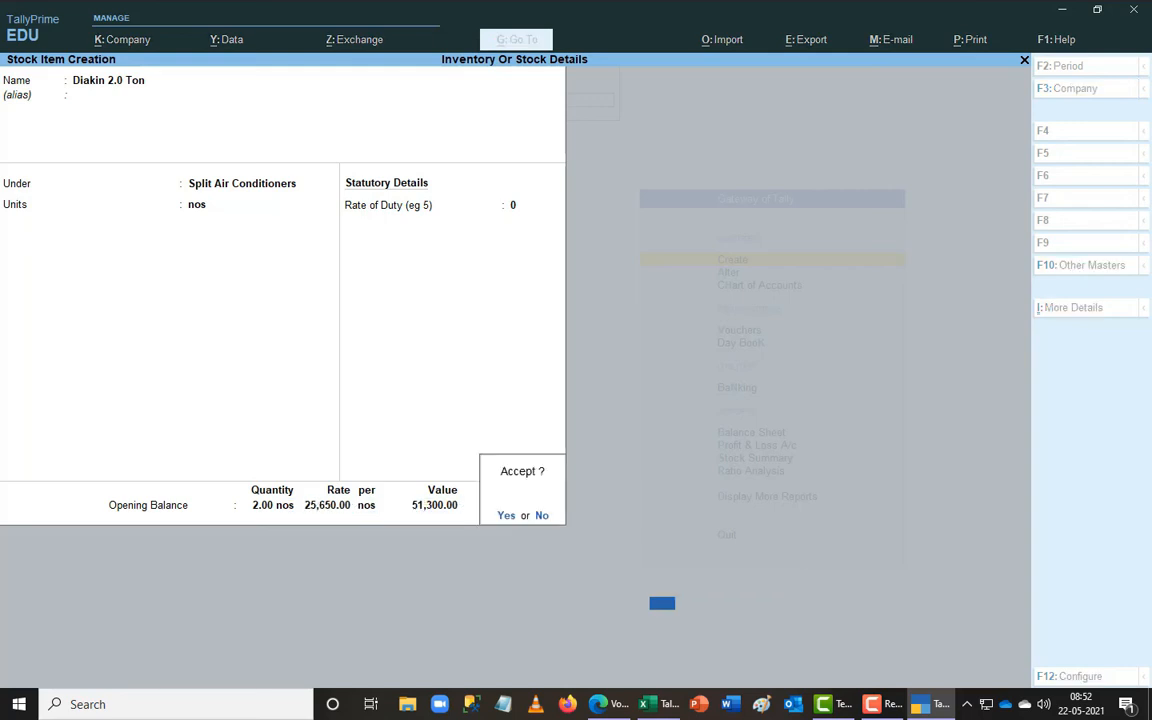
key(y)
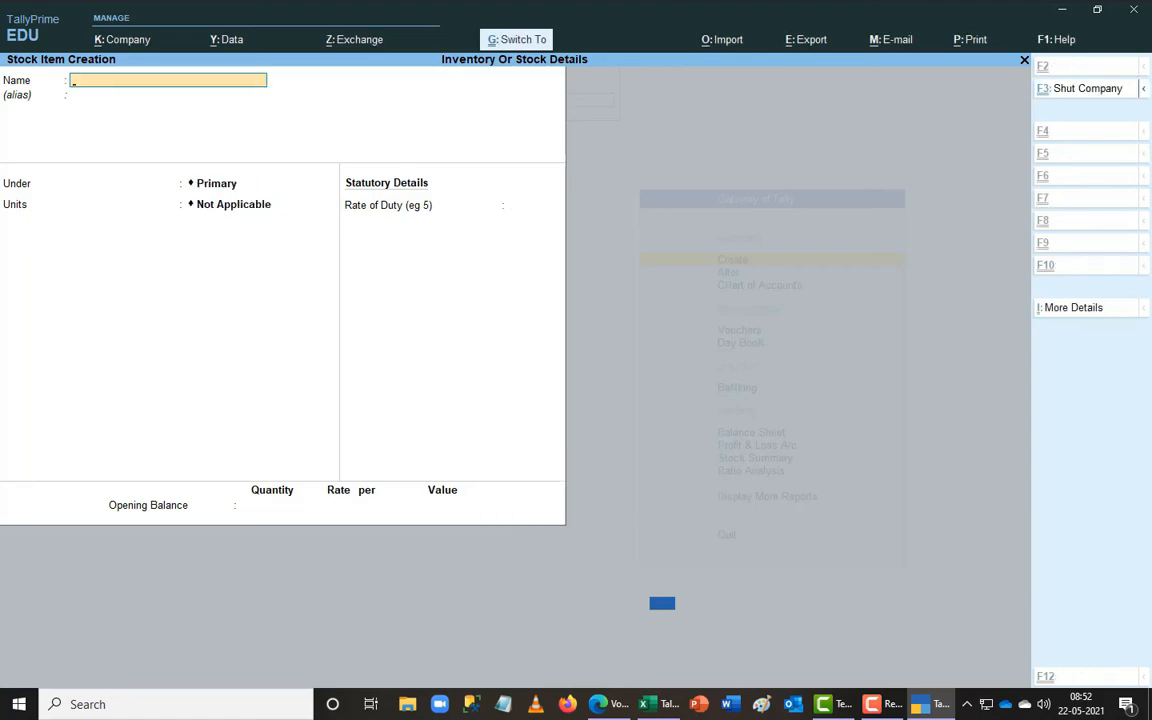
- Start Diakin 3.7 Ton under Split Air Conditioners with nos as the unit
key(ctrl+r)
key(BackSpace)
key(BackSpace)
key(BackSpace)
key(BackSpace)
key(BackSpace)
key(BackSpace)
key(BackSpace)
key(BackSpace)
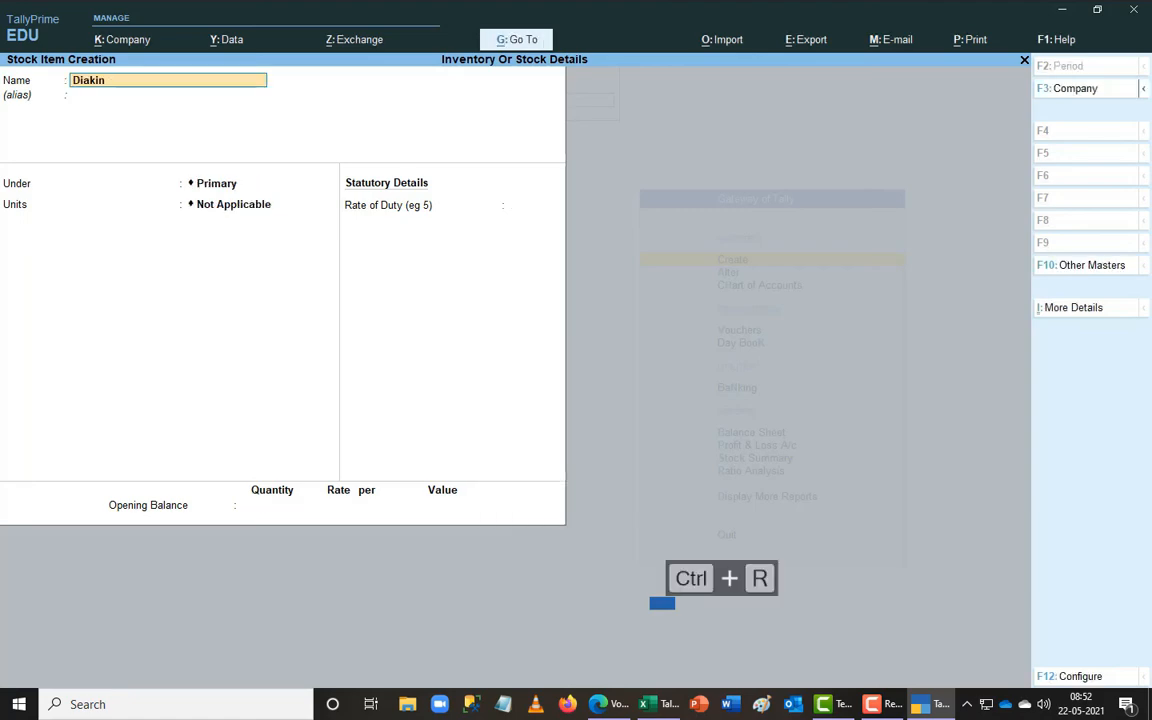
key(alt+Tab)
key(alt+Tab)
text(3.7)
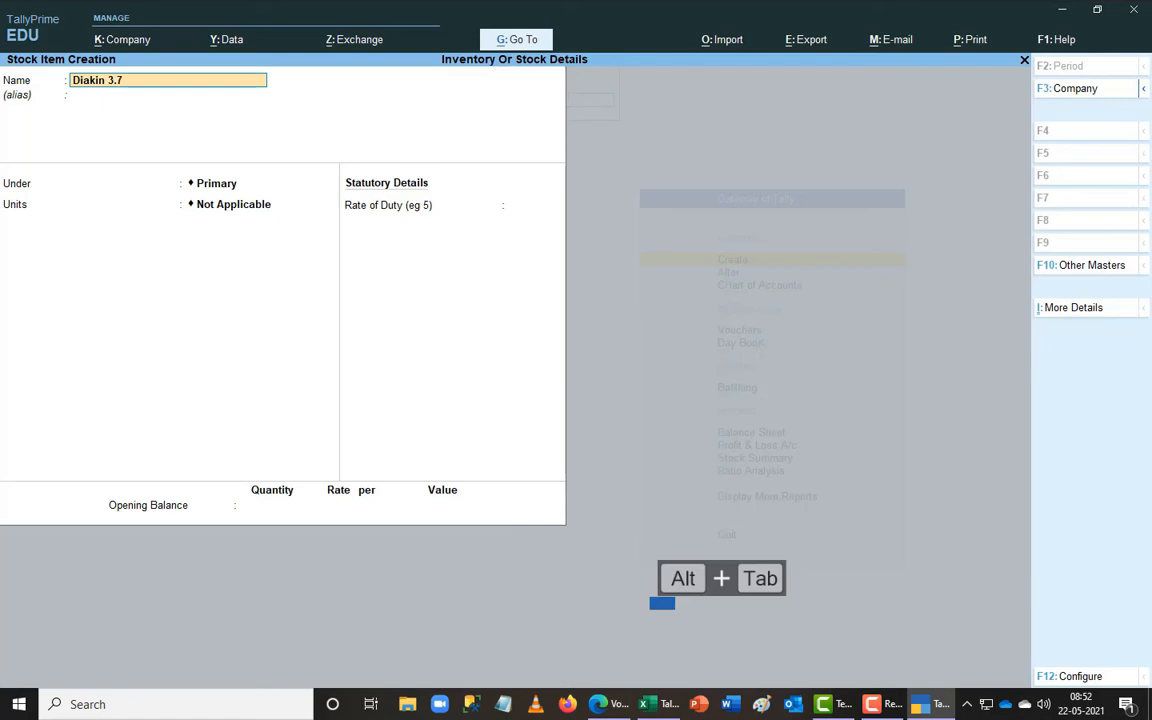
text( Ton)
key(Return)
key(Return)
text(Sp)
key(Down)
key(Down)
key(Return)
text(n)
key(Return)
key(Return)
key(alt+Tab)
key(alt+Tab)
- Enter 1 nos at rate 3,03,850 and save Diakin 3.7 Ton
text(3030)
key(BackSpace)
text(850)
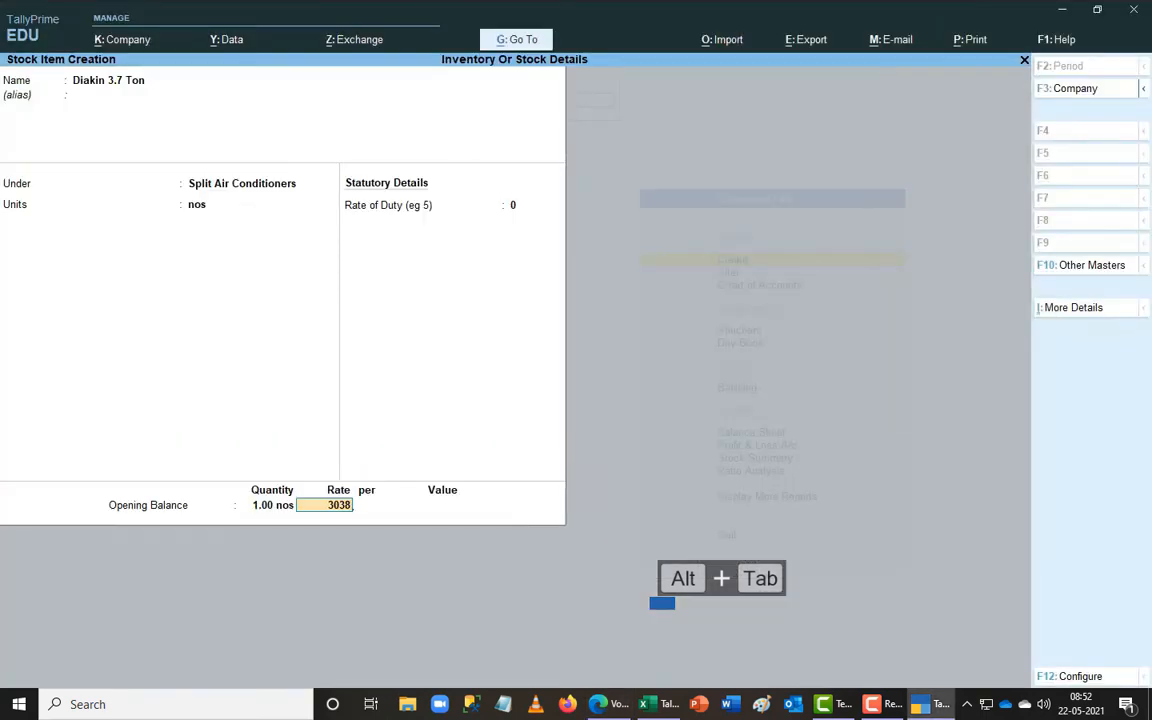
key(Return)
key(alt+Tab)
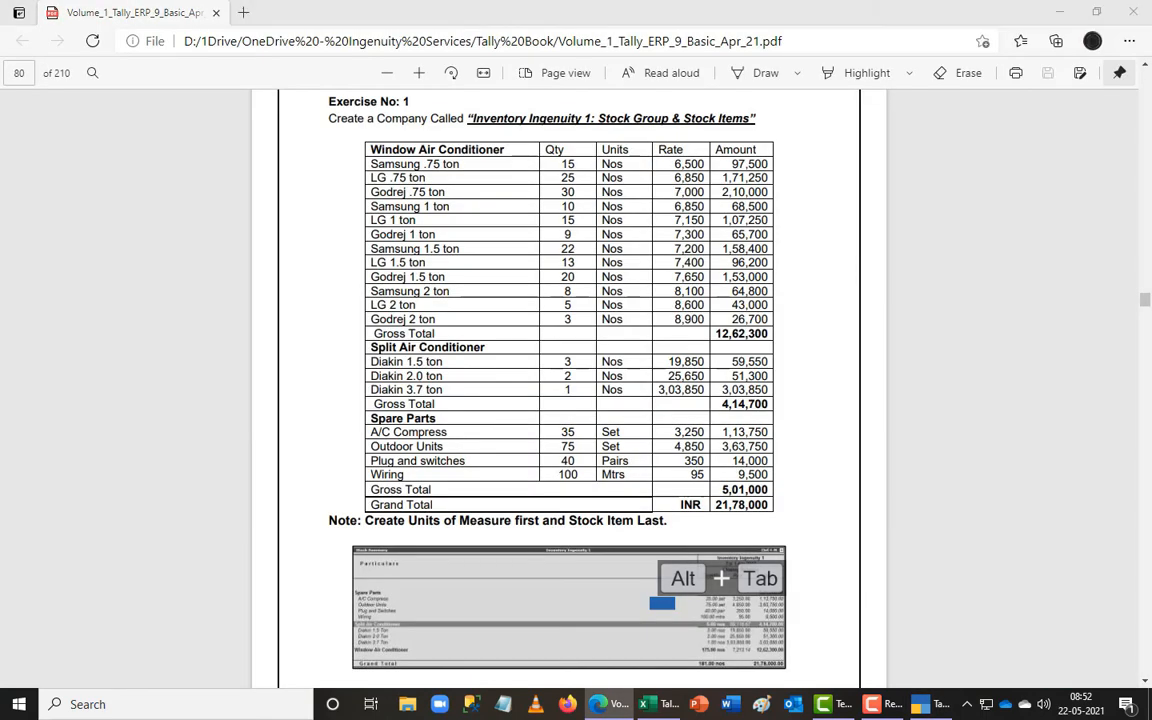
key(alt+Tab)
key(Return)
key(Return)
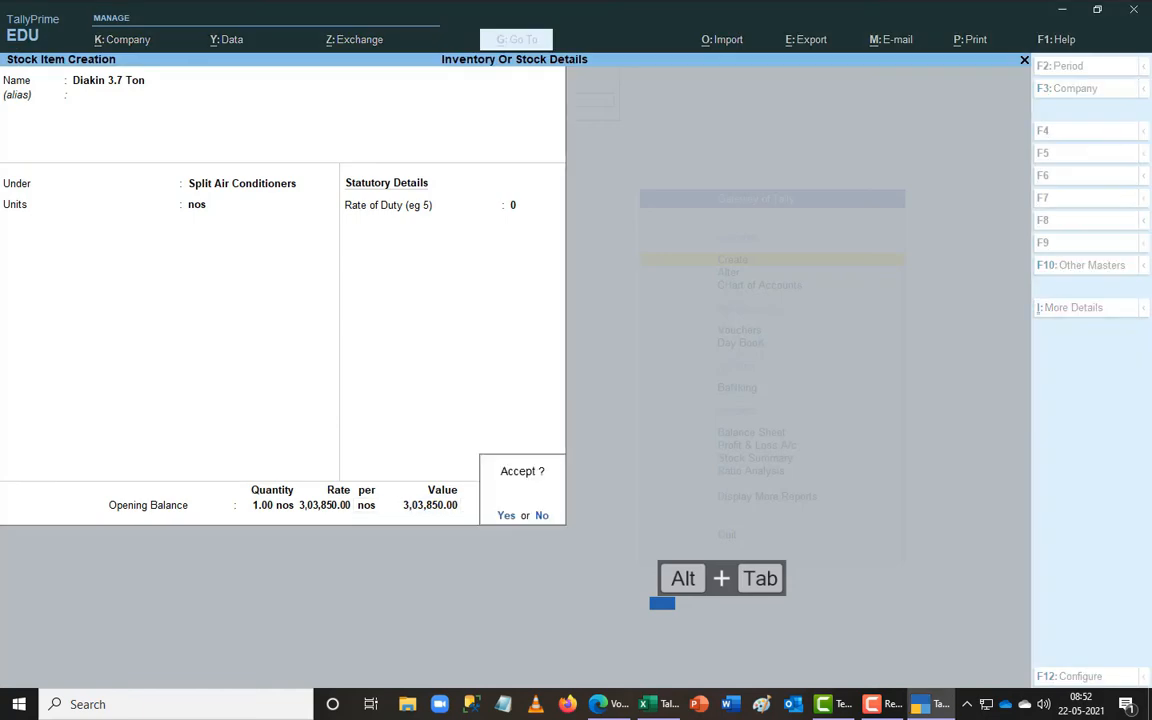
key(Return)
key(alt+Tab)
key(alt+Tab)
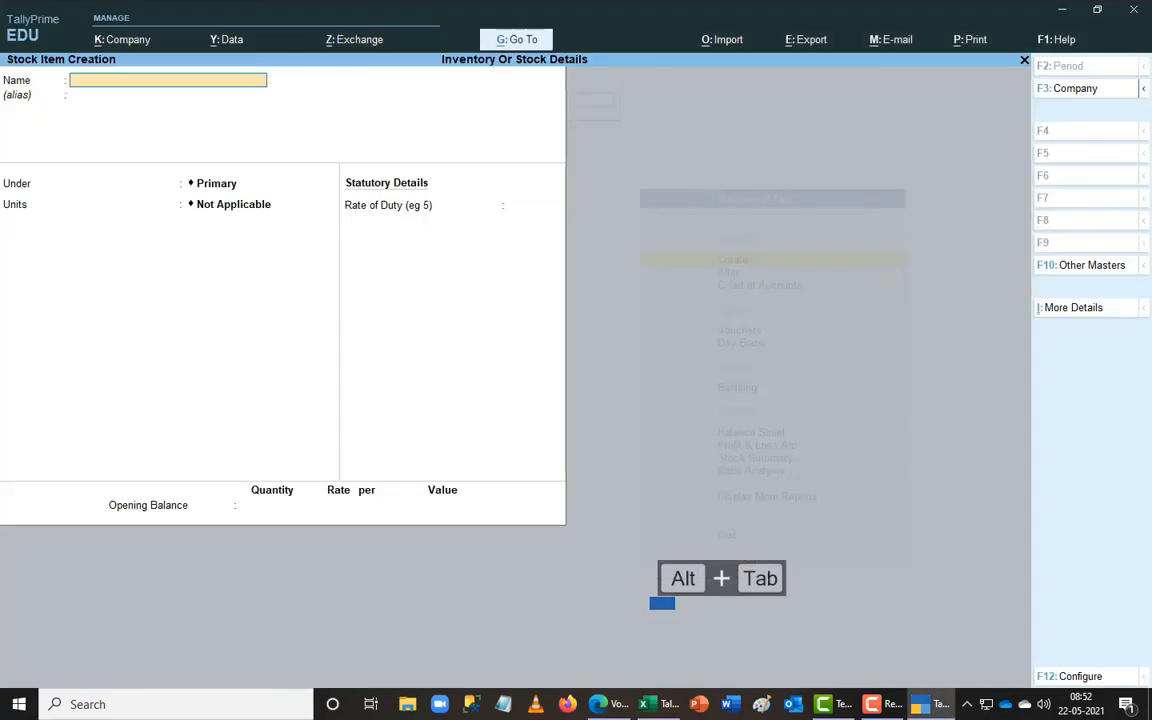
- Save A/c Compress under Spare Parts with 35 Set at rate 3,250
text(A/c Compress)
key(Return)
text(S)
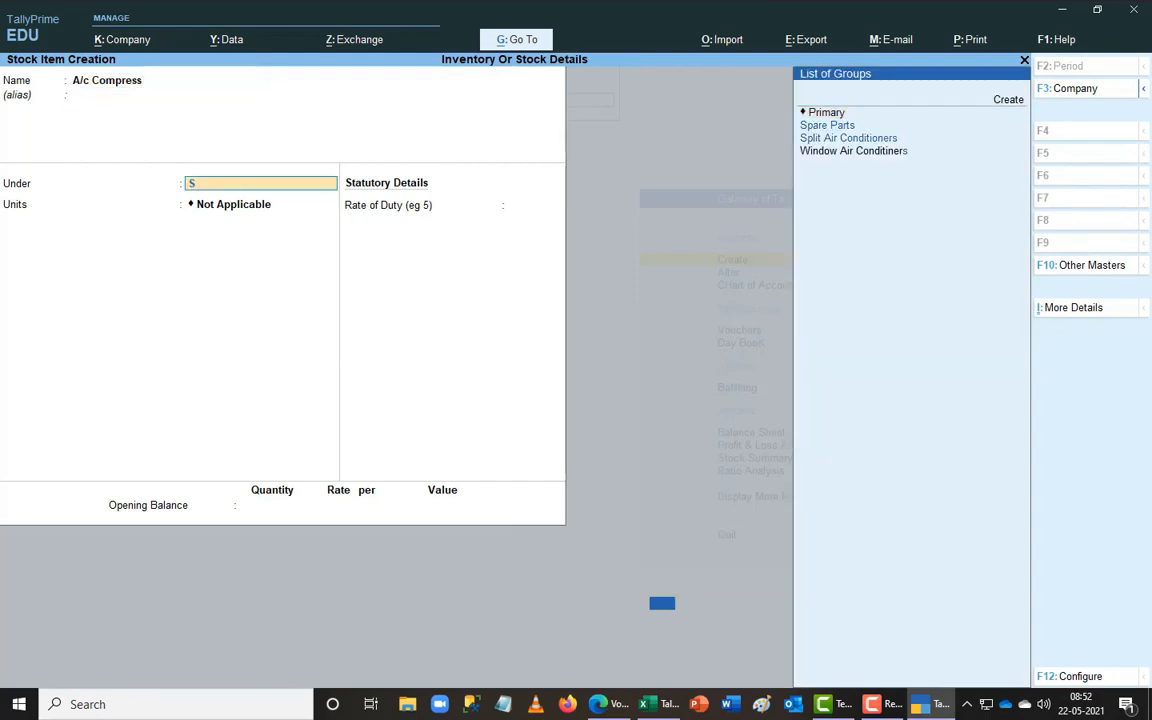
key(Return)
key(Return)
key(BackSpace)
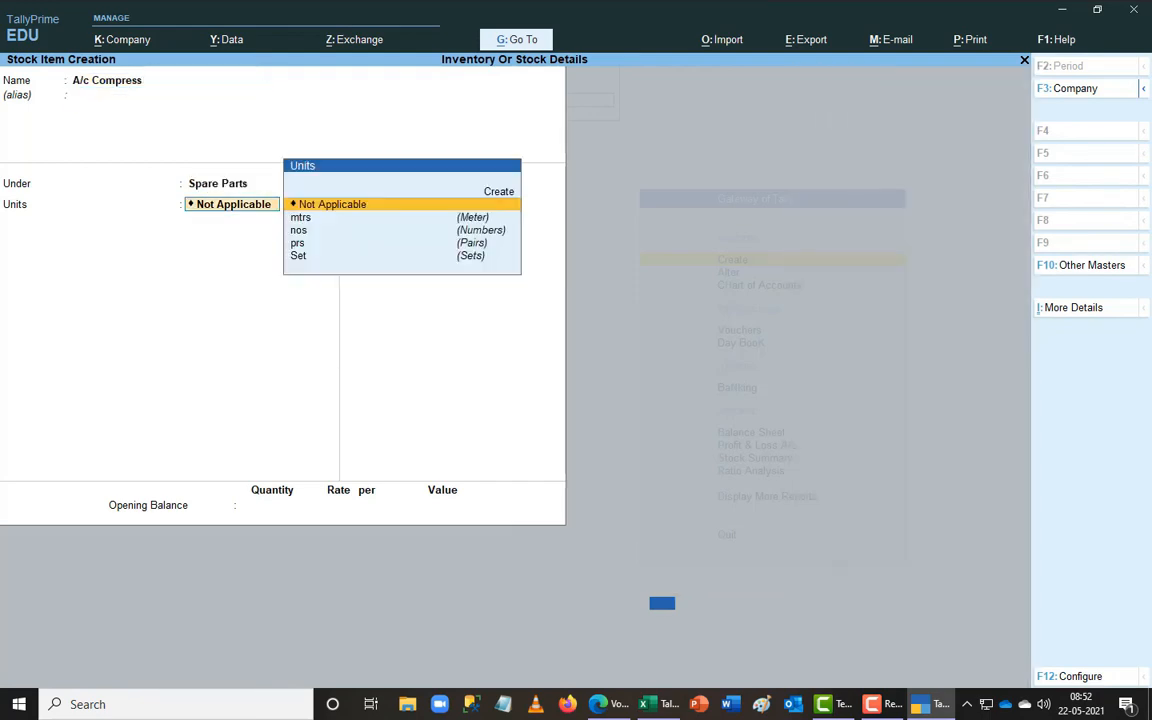
key(alt+Tab)
key(alt+Tab)
text(s)
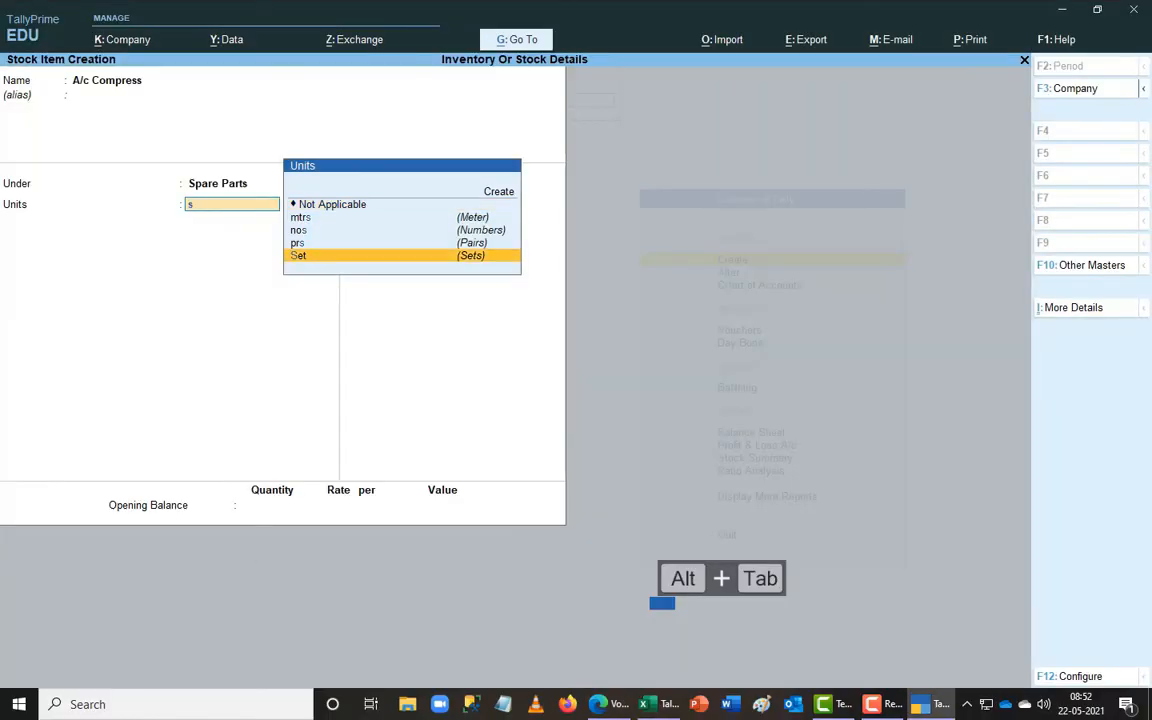
key(Return)
key(Return)
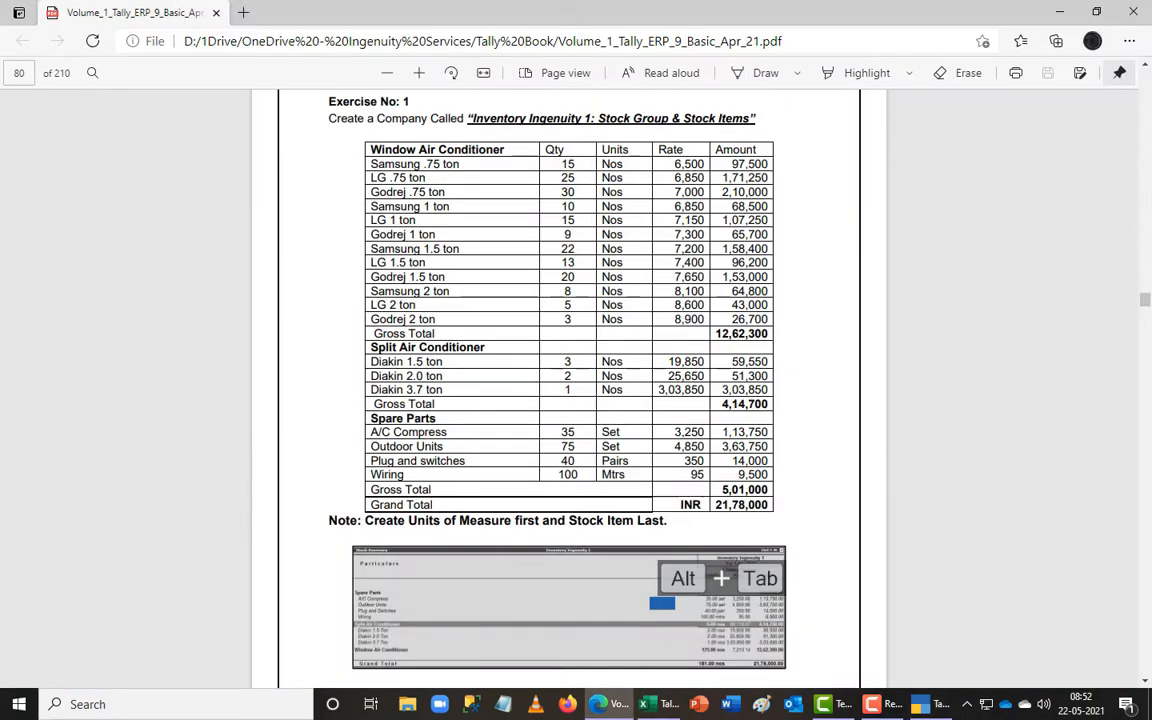
key(alt+Tab)
text(35)
key(Return)
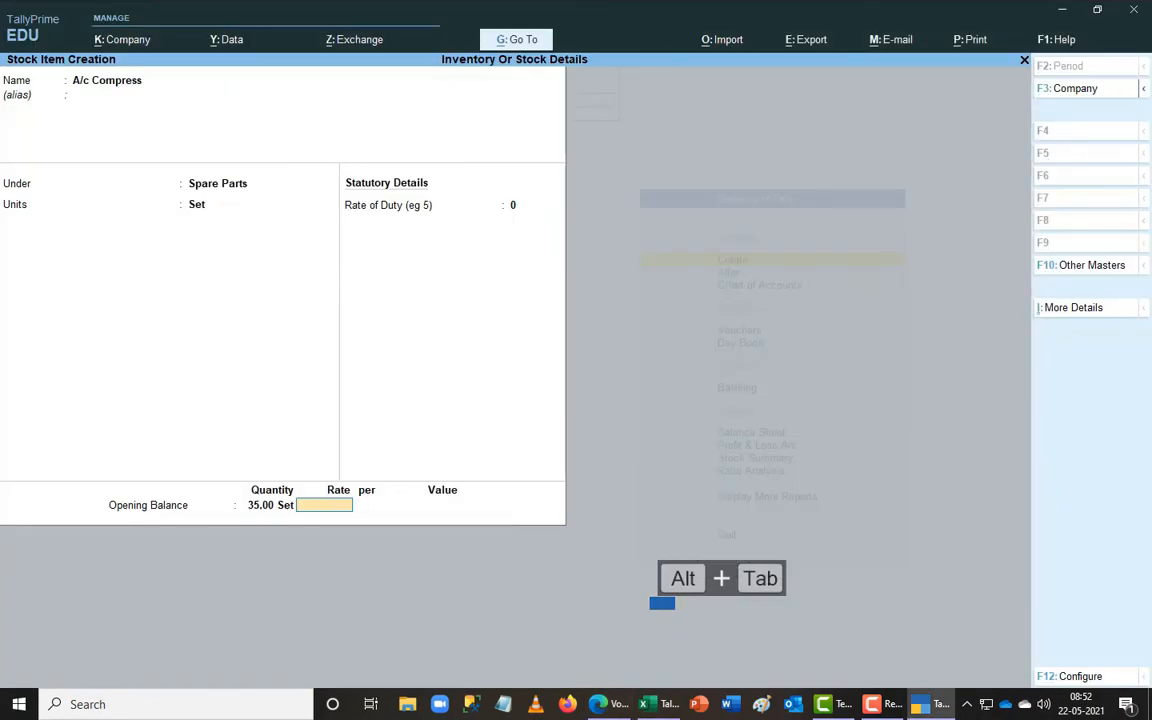
key(alt+Tab)
key(alt+Tab)
text(3250)
key(Return)
key(Return)
key(Return)
key(Return)
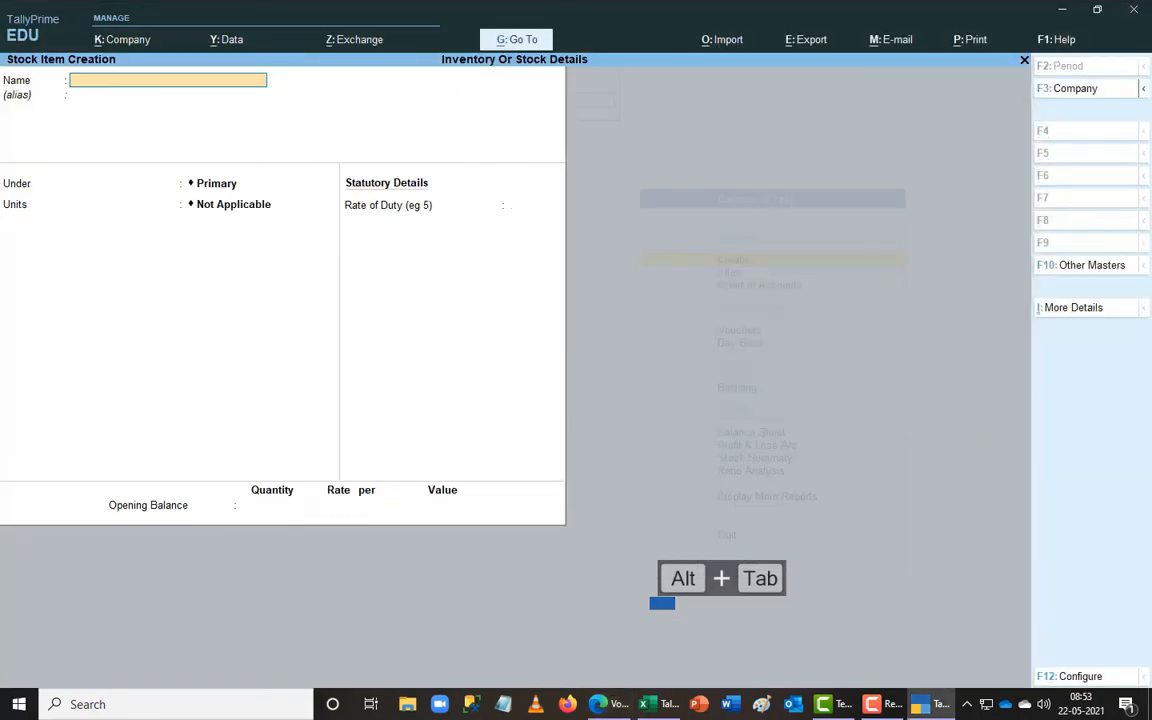
key(alt+Tab)
key(alt+Tab)
- Save Outdoor Units under Spare Parts with 75 Set at rate 4,850
text(Outdo)
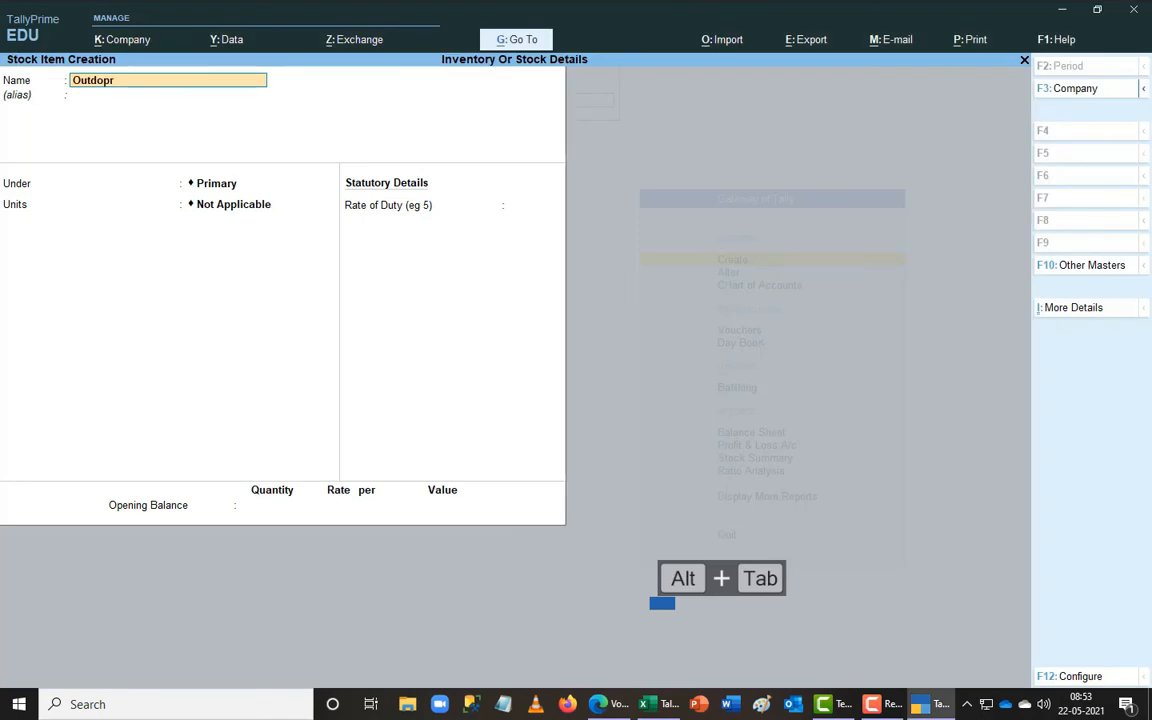
text(or Units)
key(alt+Tab)
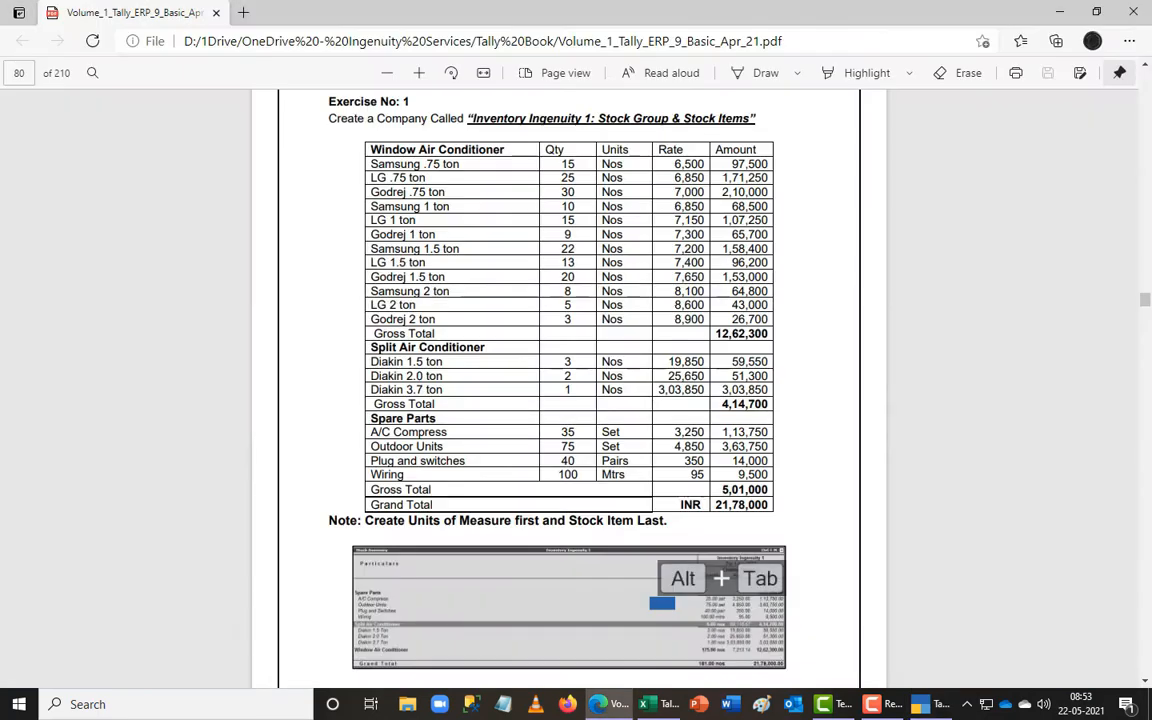
key(alt+Tab)
key(Return)
key(Return)
text(s)
key(Return)
text(s)
key(Return)
key(Return)
key(alt+Tab)
key(alt+Tab)
text(75)
key(Return)
text(4850)
key(Return)
key(Return)
key(Return)
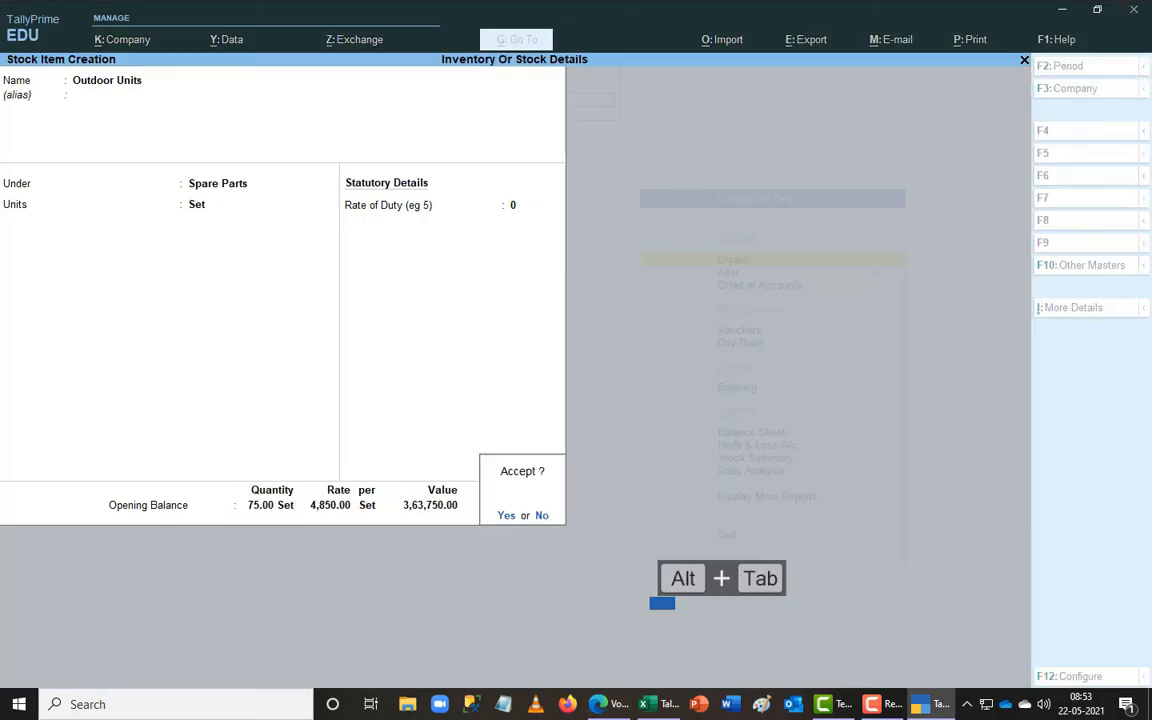
key(Return)
key(alt+Tab)
- Enter the next item name, 'Plug and Switches'
key(alt+Tab)
text(Plug and)
key(alt+Tab)
key(alt+Tab)
text(w)
key(BackSpace)
text(Switches)
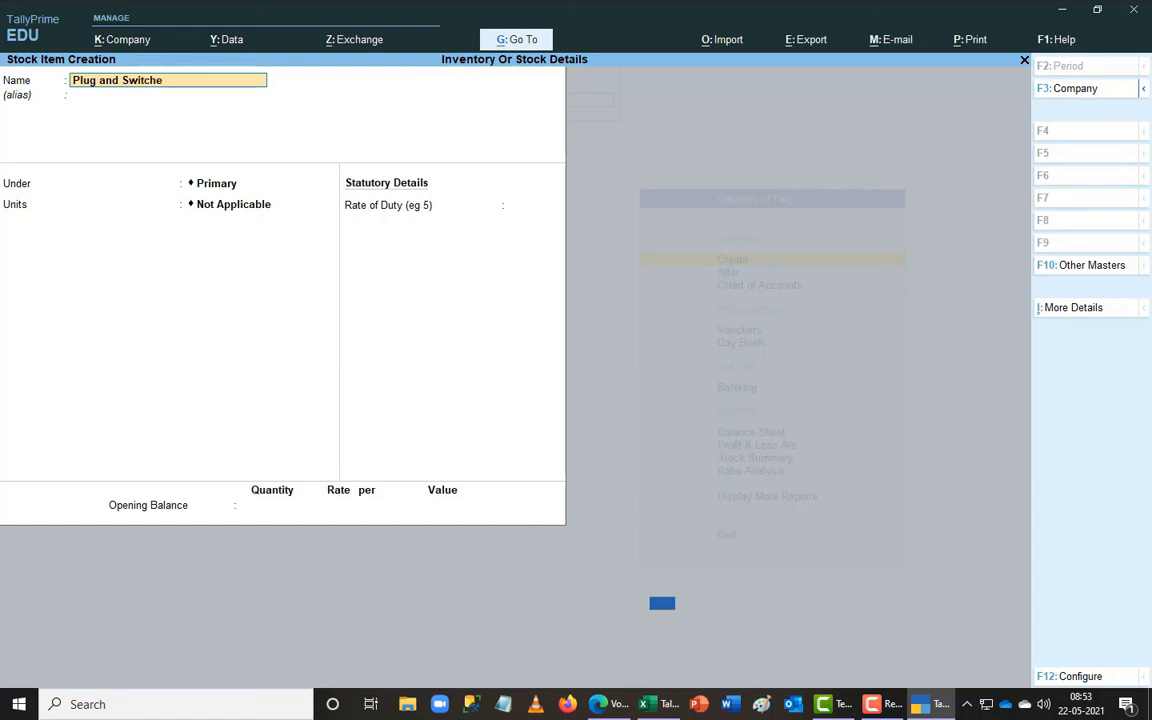
- Save Plug and Switches under Spare Parts with 40 prs at rate 350
key(Return)
text(s)
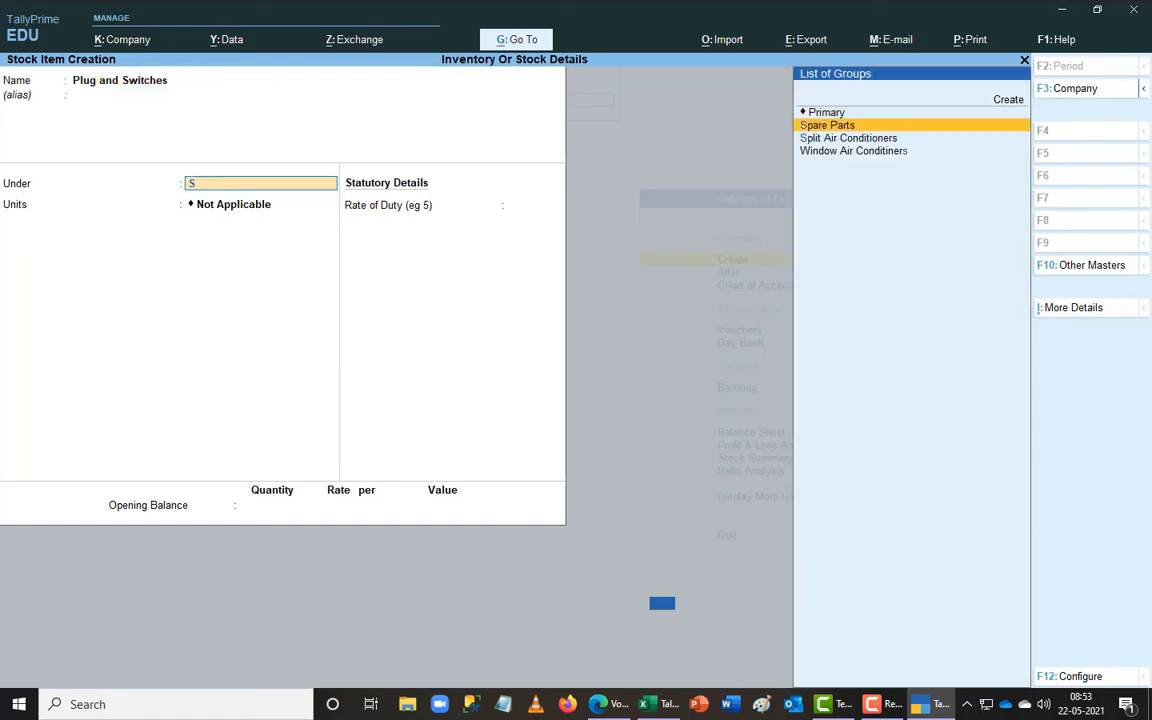
key(Return)
key(alt+Tab)
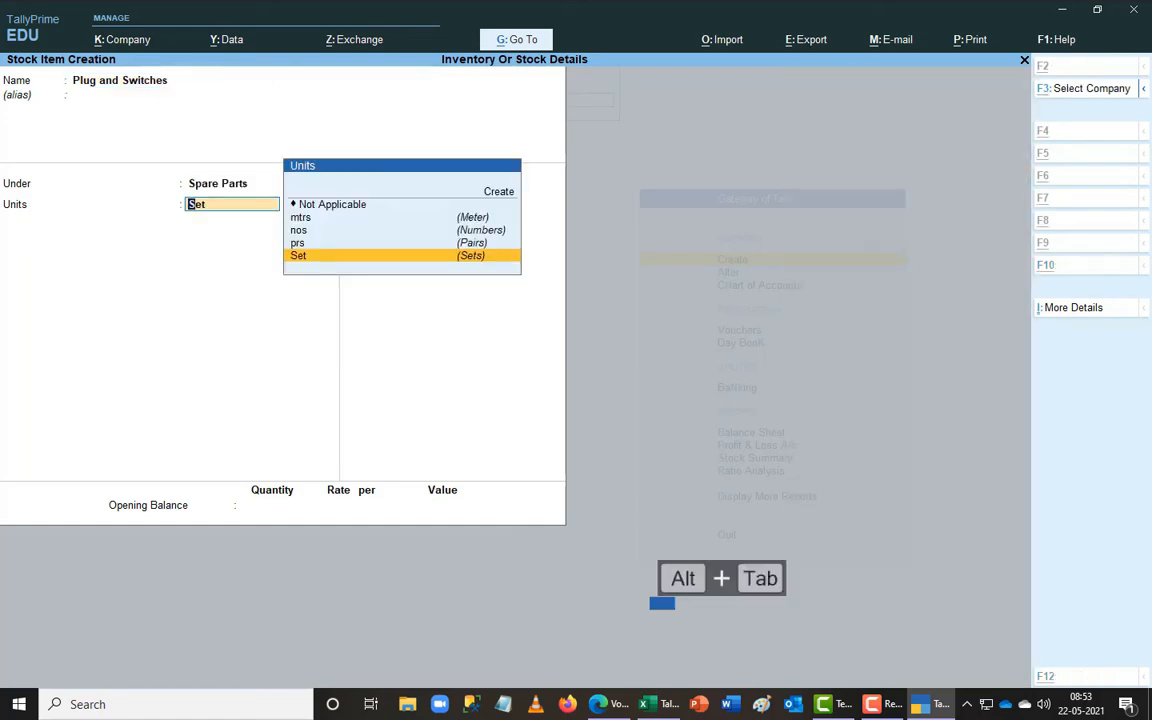
key(alt+Tab)
text(p)
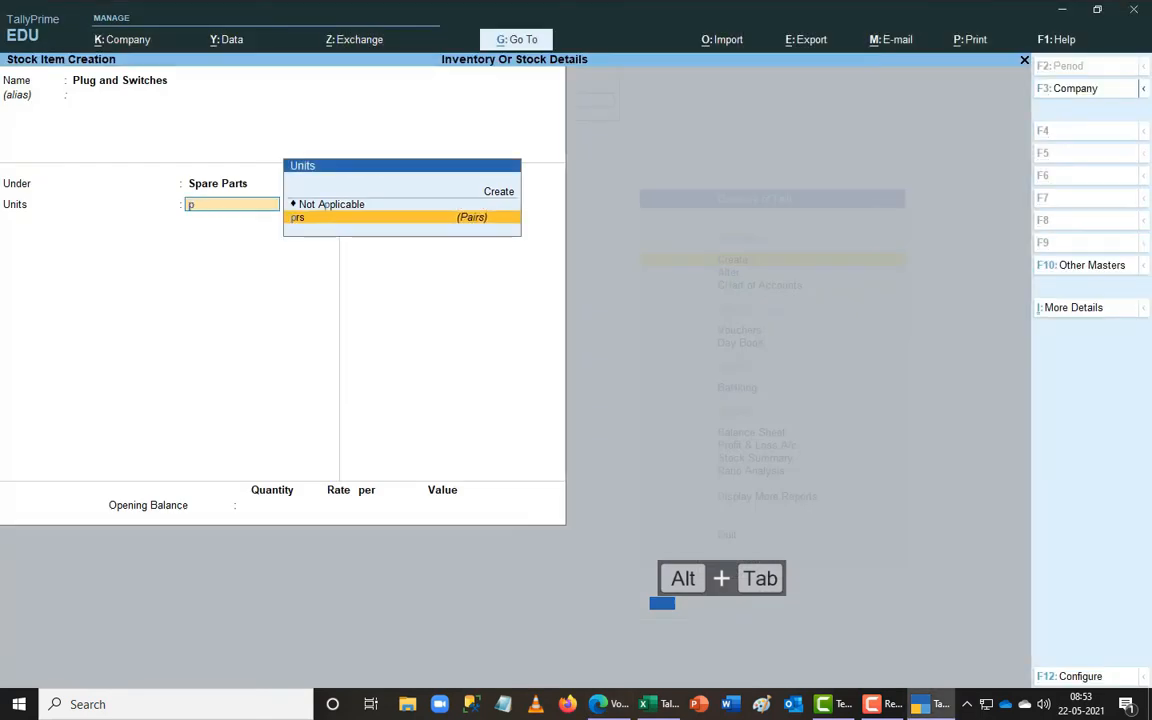
key(Return)
key(Return)
key(alt+Tab)
key(alt+Tab)
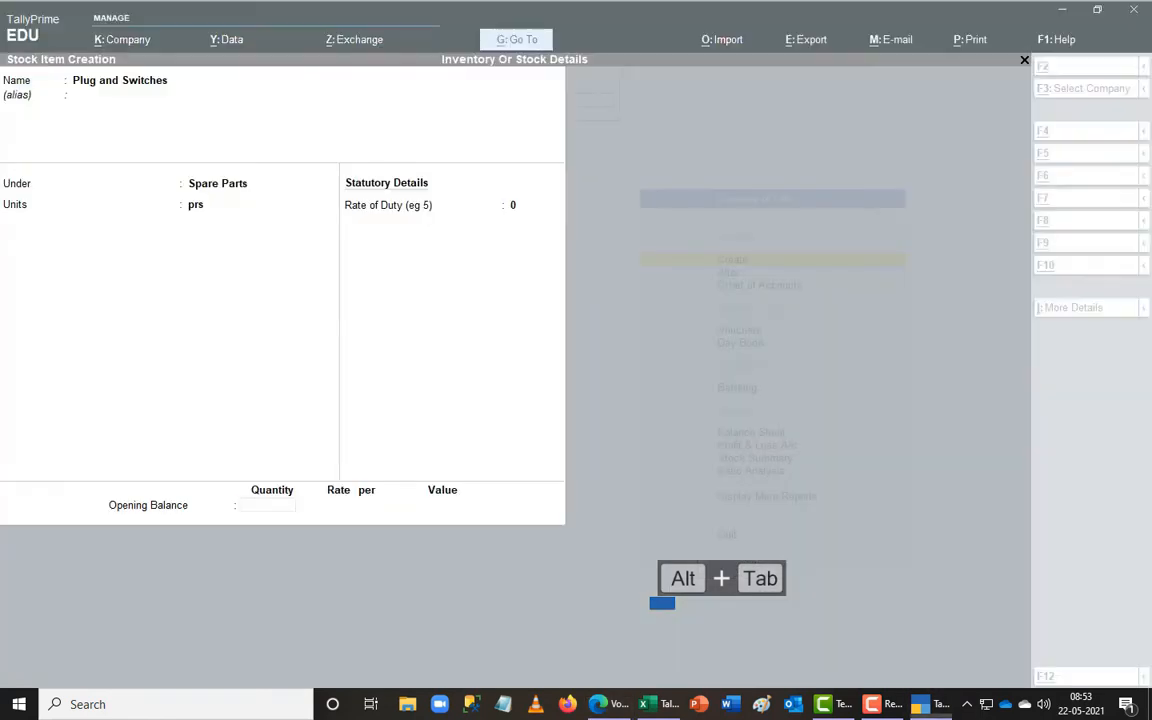
text(40)
key(Return)
key(alt+Tab)
key(alt+Tab)
text(350)
key(Return)
key(Return)
key(Return)
key(Return)
key(alt+Tab)
key(alt+Tab)
- Create Wires under Spare Parts in mtrs with 100 at rate 95
text(Wires)
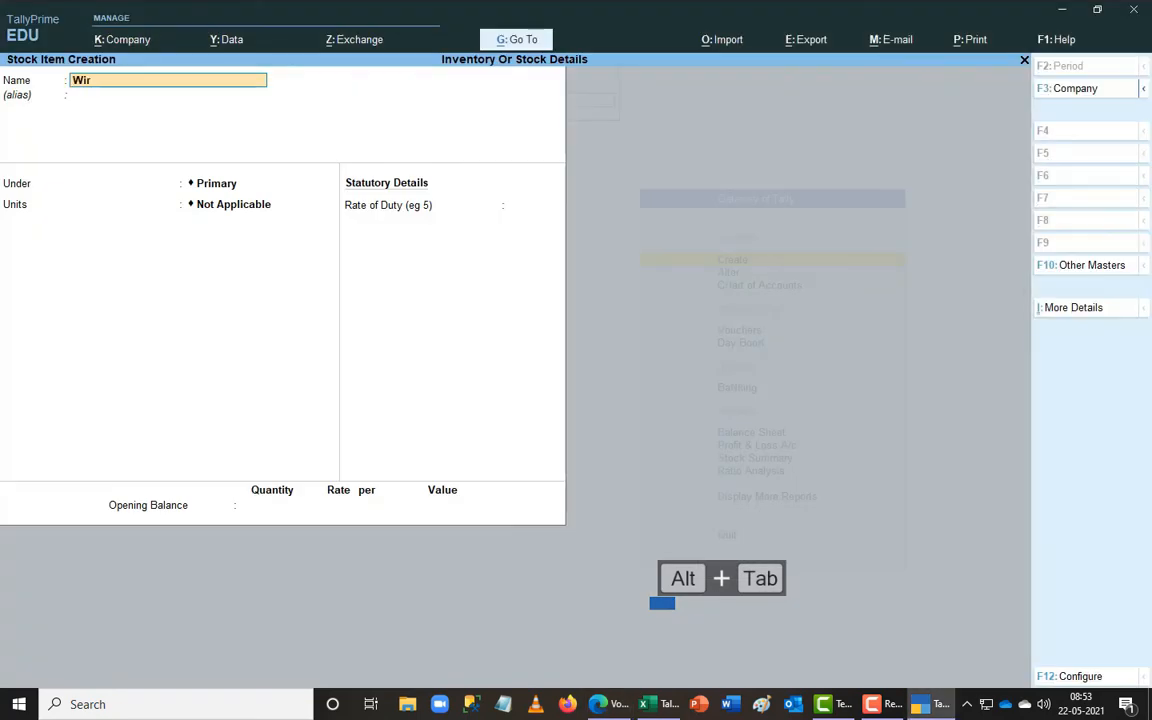
key(Return)
key(Return)
key(Down)
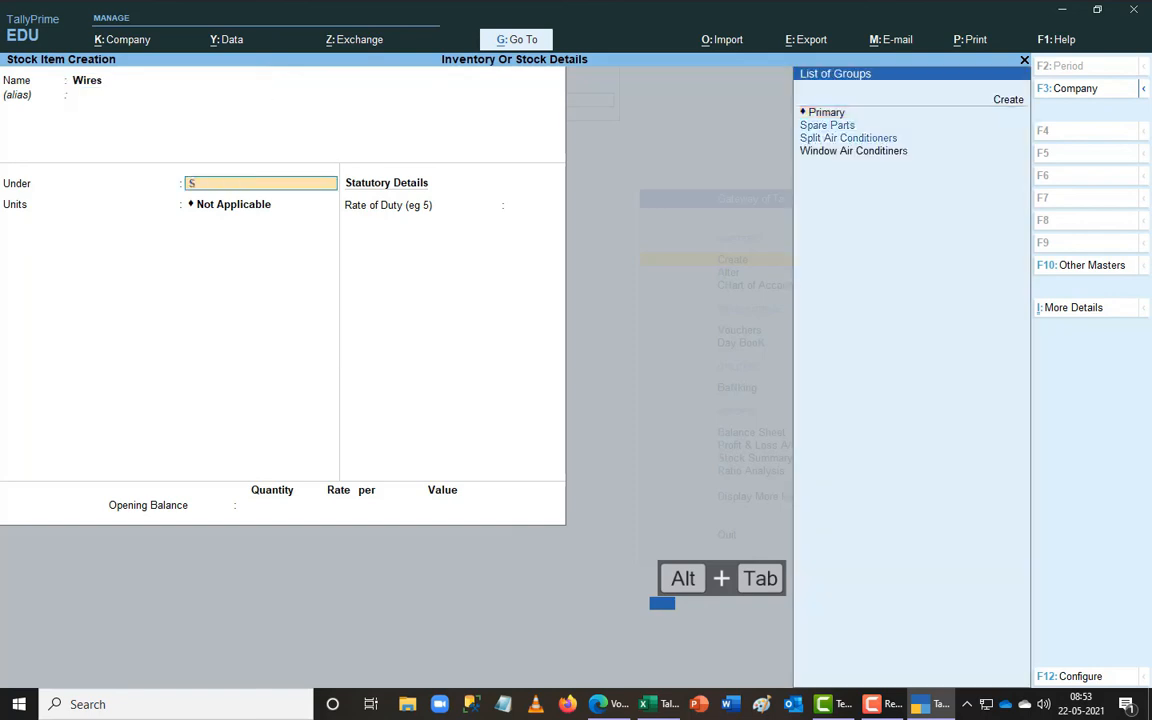
key(Return)
key(Down)
key(Down)
key(Down)
key(Up)
key(Up)
key(Return)
key(Return)
key(alt+Tab)
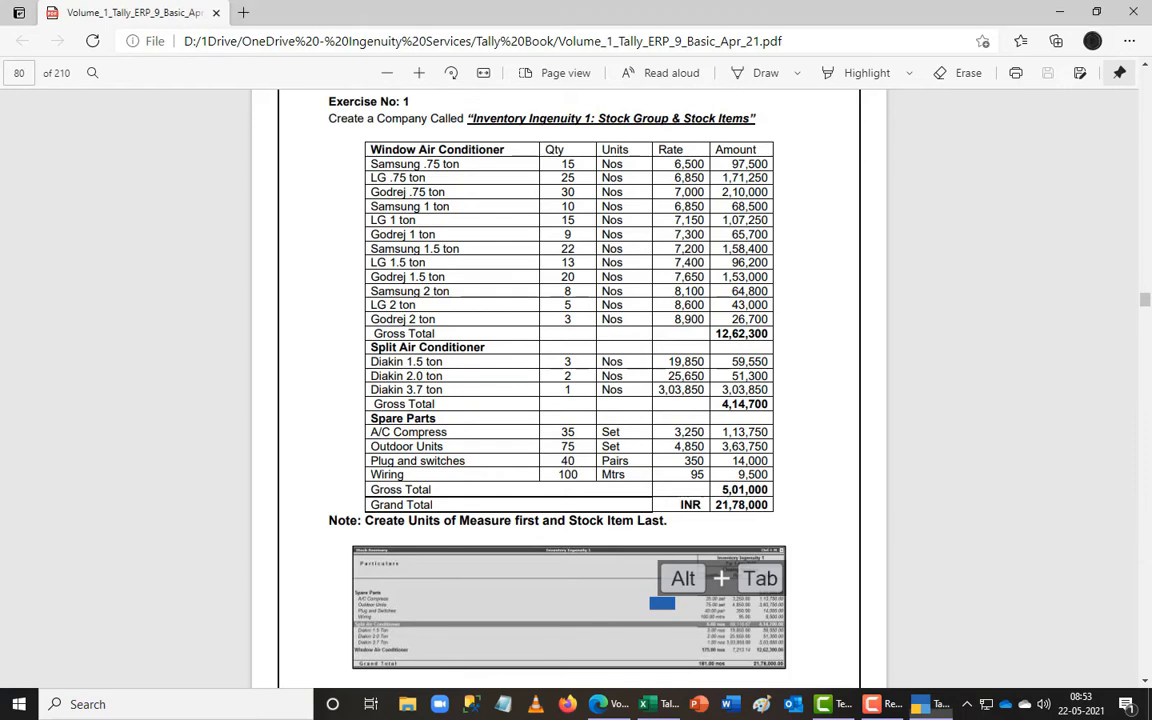
key(alt+Tab)
text(100)
key(Return)
key(alt+Tab)
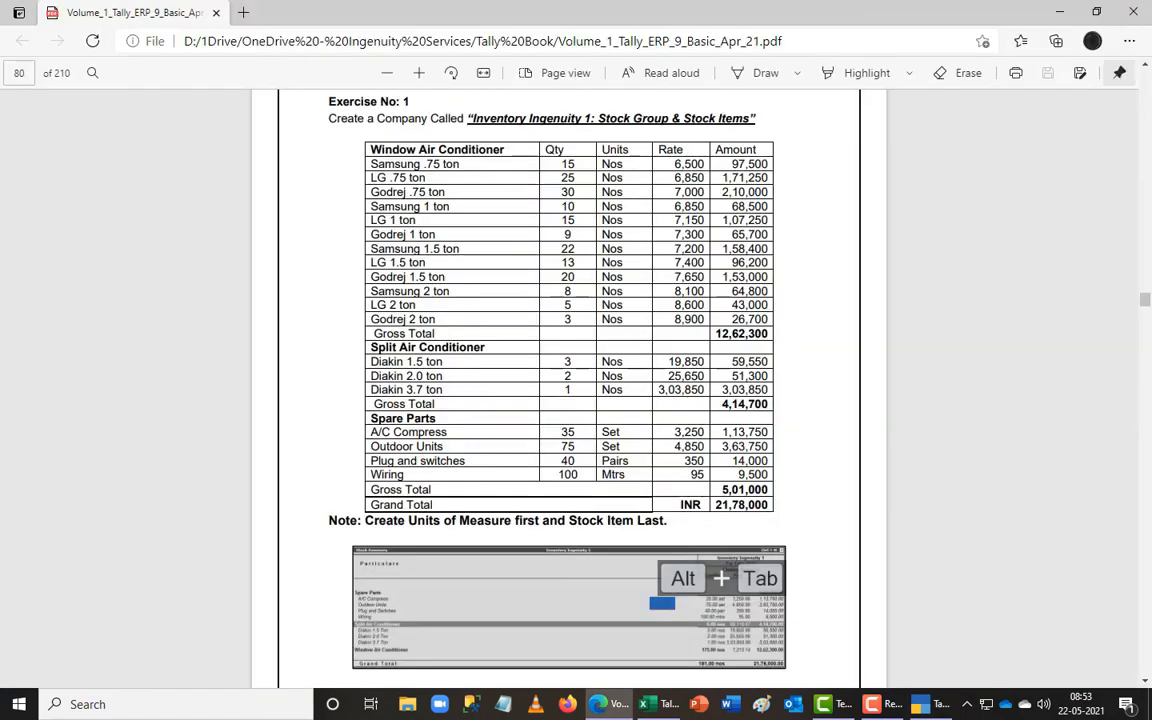
key(alt+Tab)
text(95)
key(Return)
key(Return)
key(Return)
key(Return)
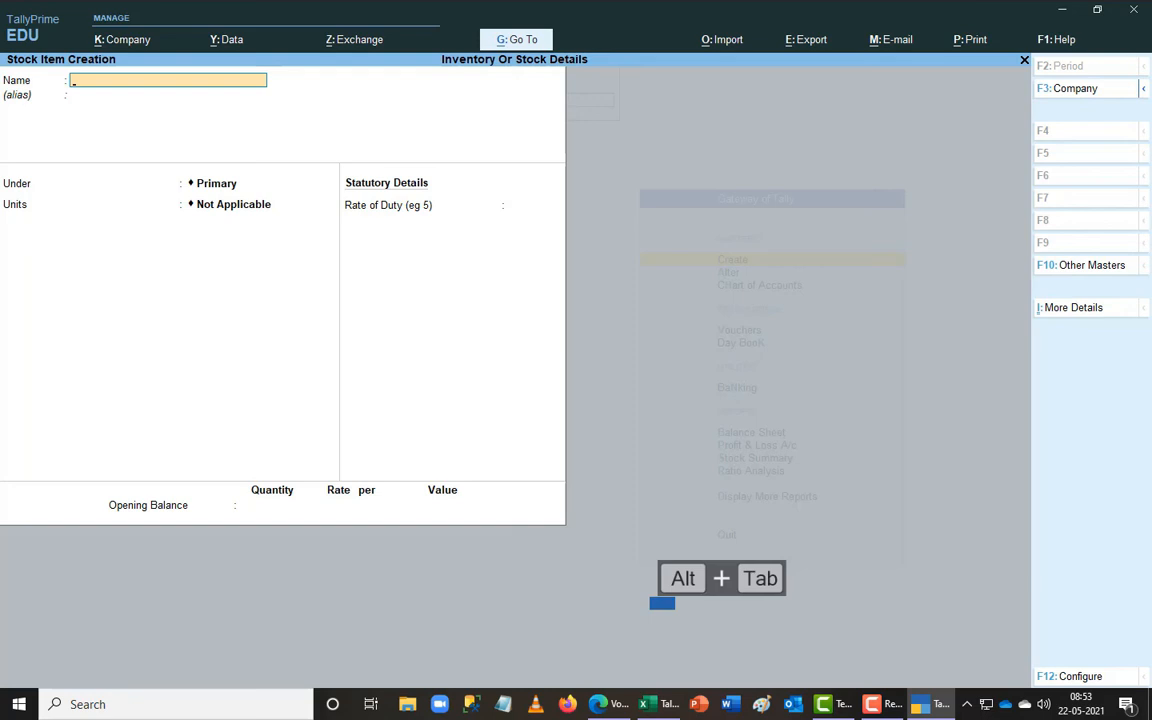
key(Escape)
key(Escape)
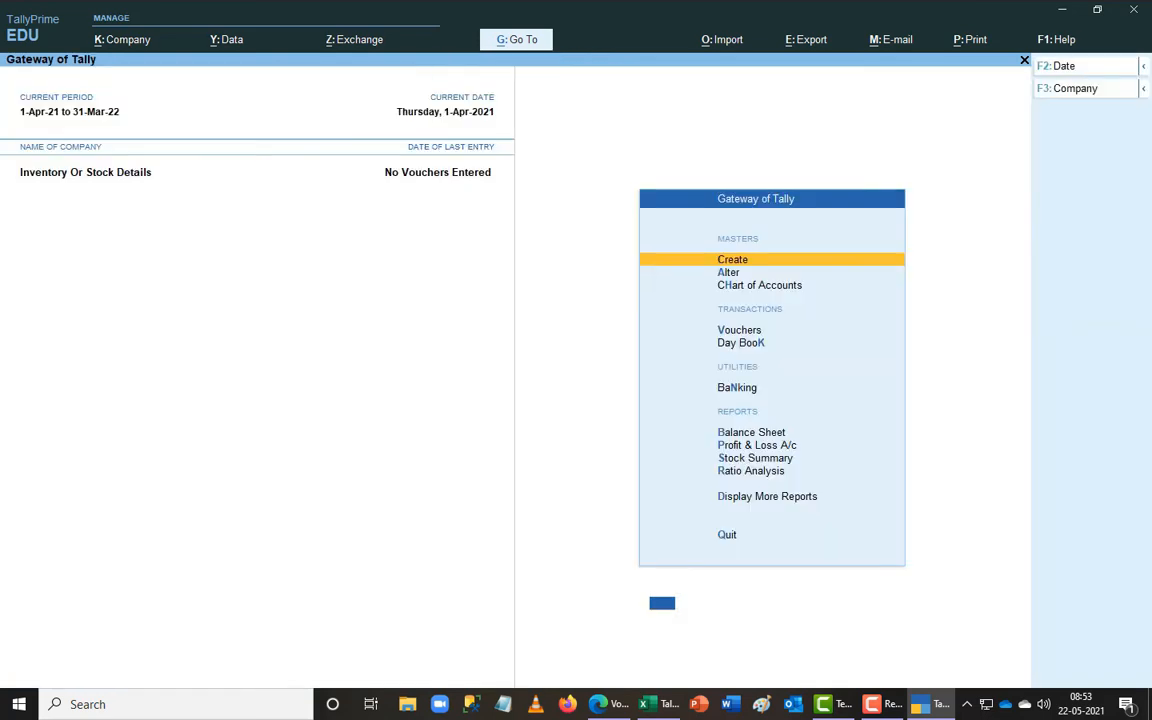
- Open the Stock Summary and check Spare Parts 5,01,000 and Grand Total 21,78,000 against the exercise
key(s)
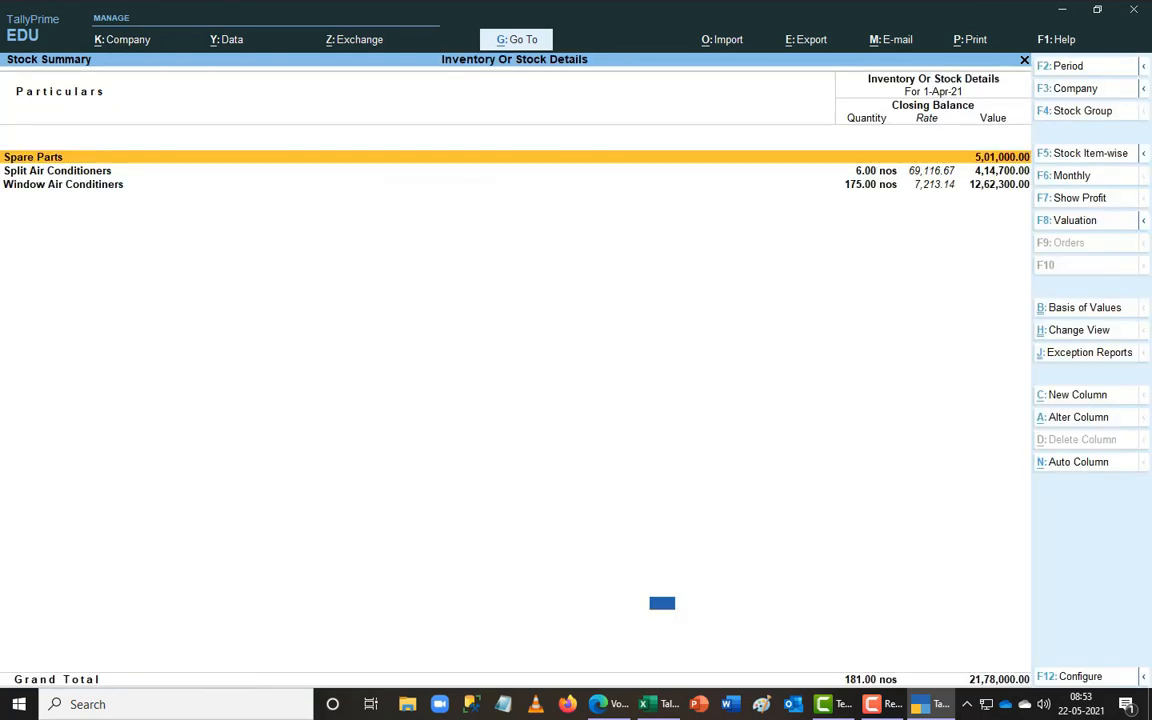
key(alt+Tab)
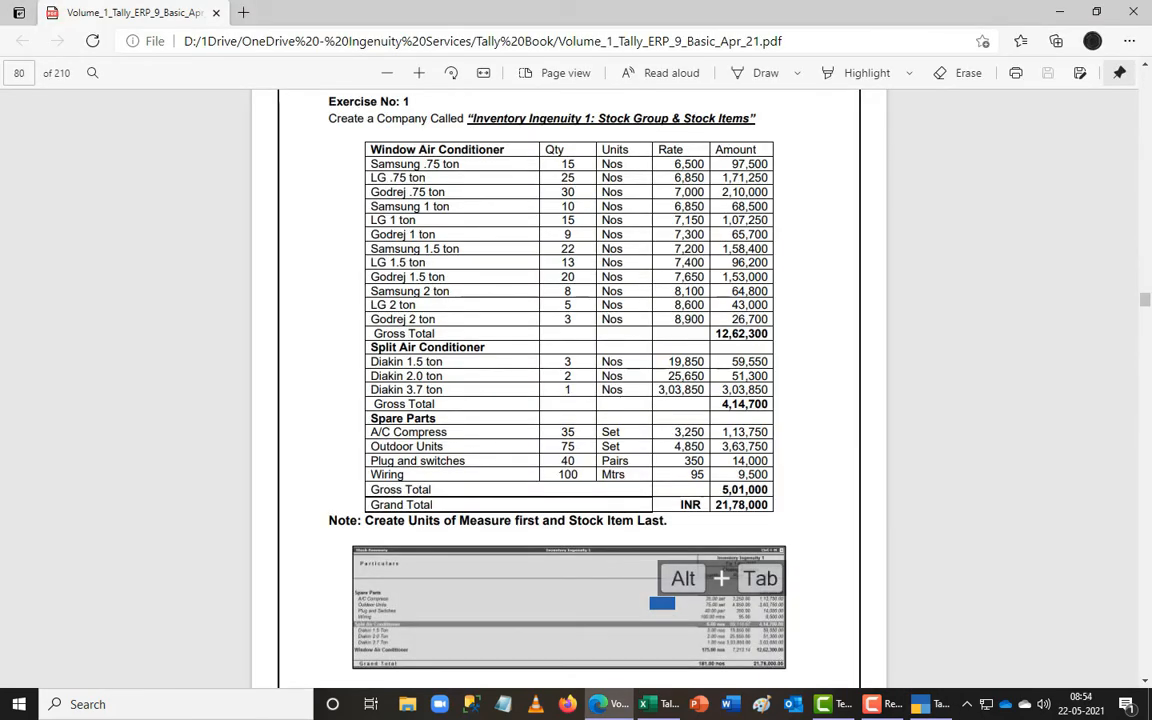
key(alt+Tab)
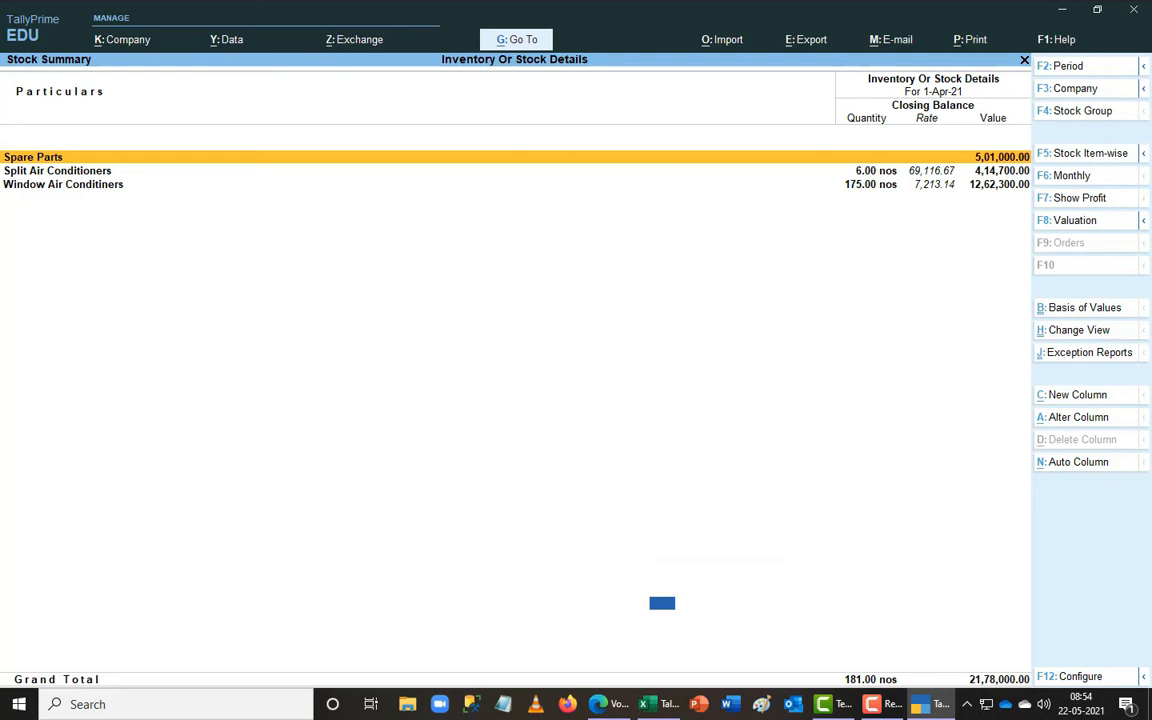
key(alt+Tab)
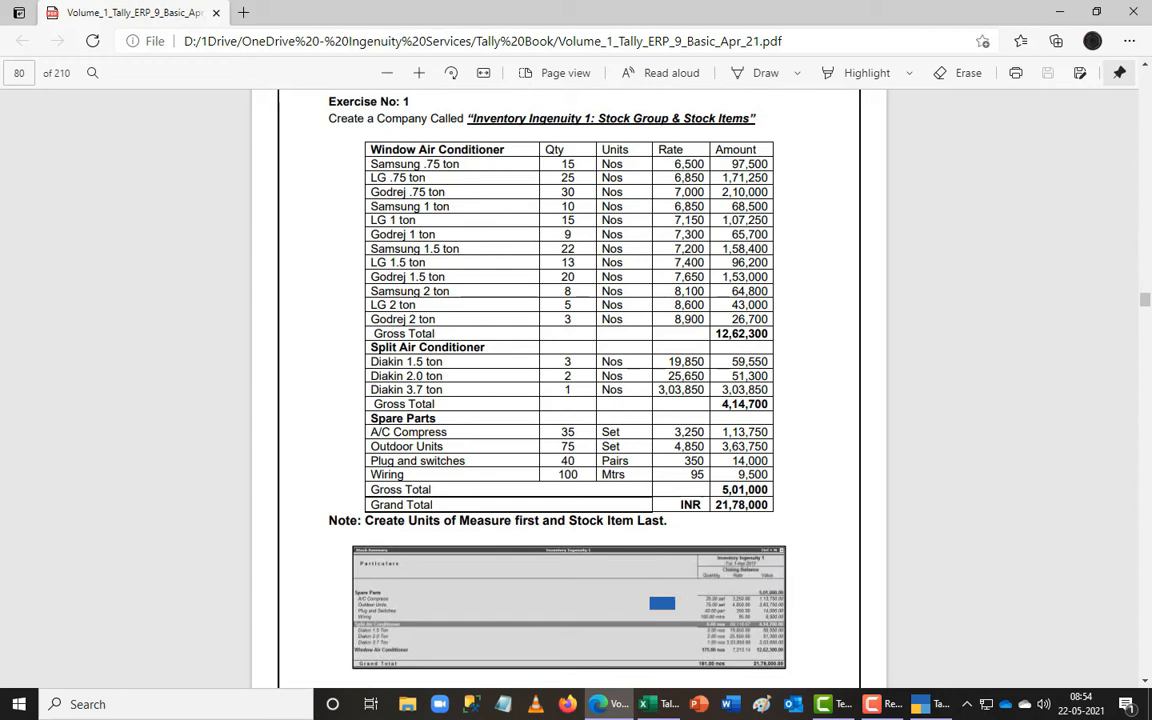
key(alt+Tab)
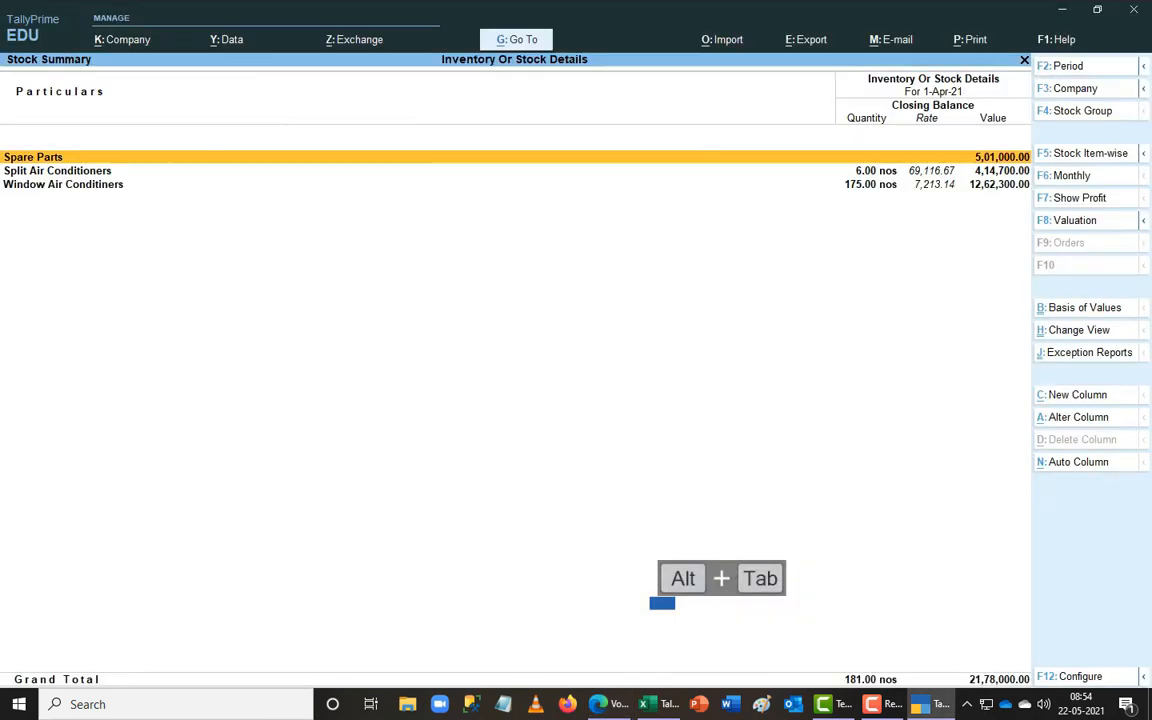
key(alt+Tab)
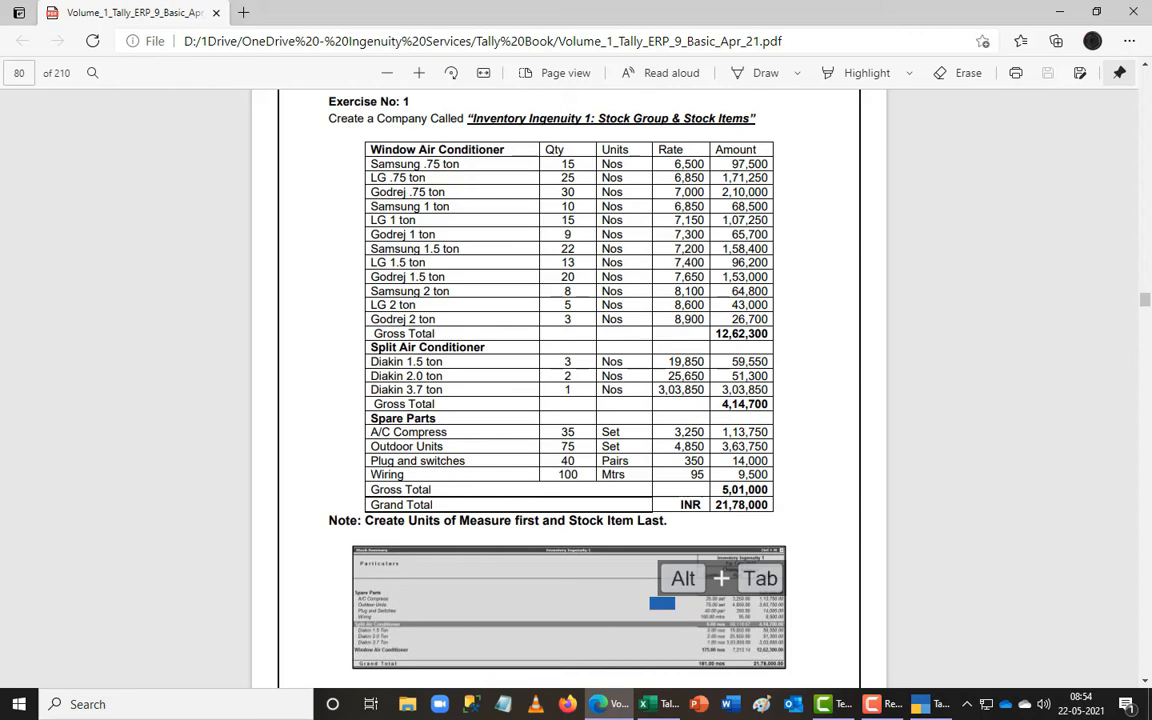
key(alt+Tab)
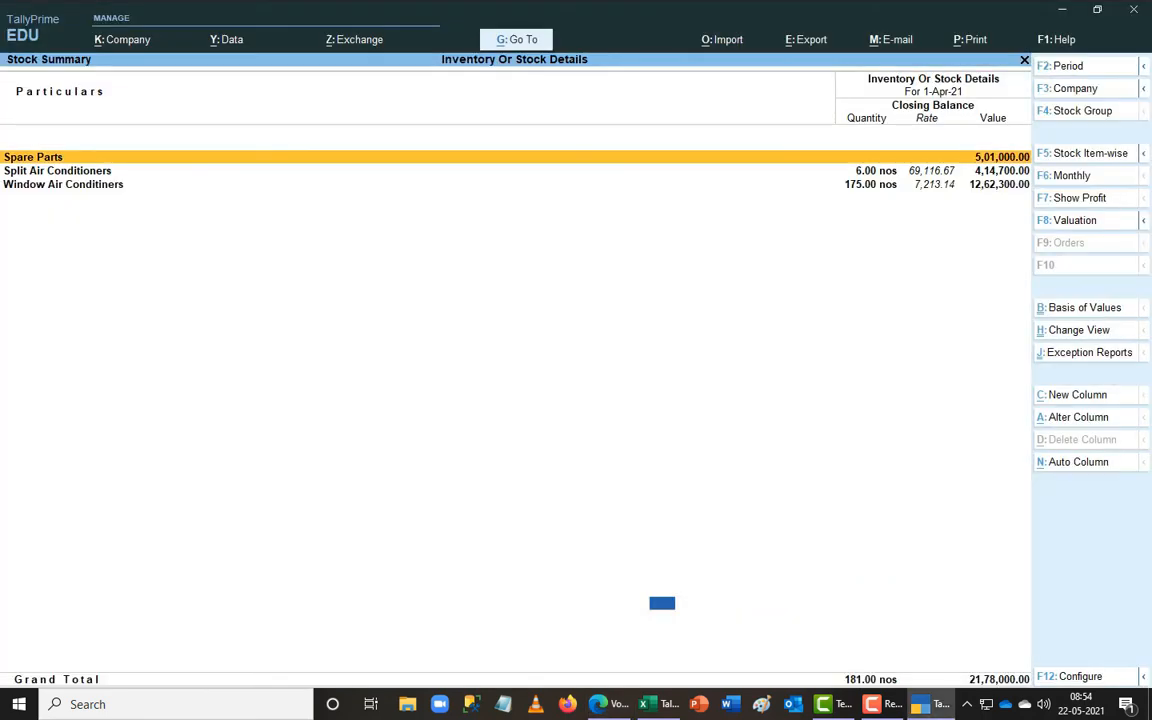
key(alt+Tab)
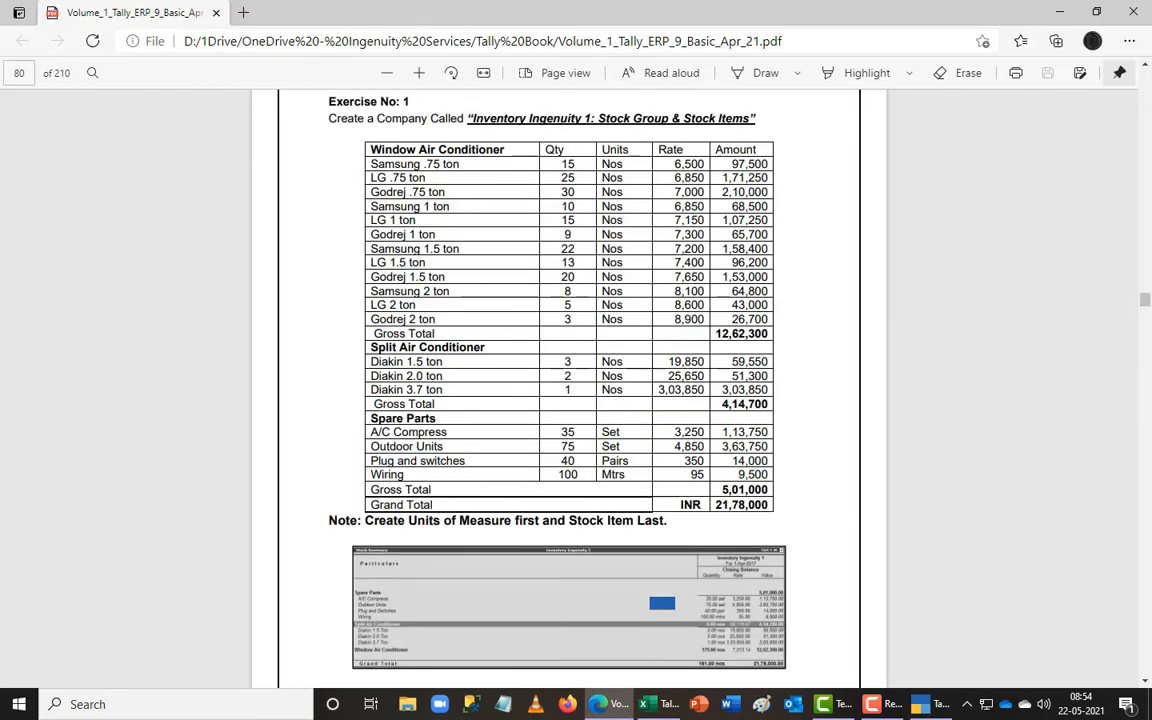
key(alt+Tab)
- Expand the Stock Summary to its detailed item view and compare it with the exercise
key(alt+F1)
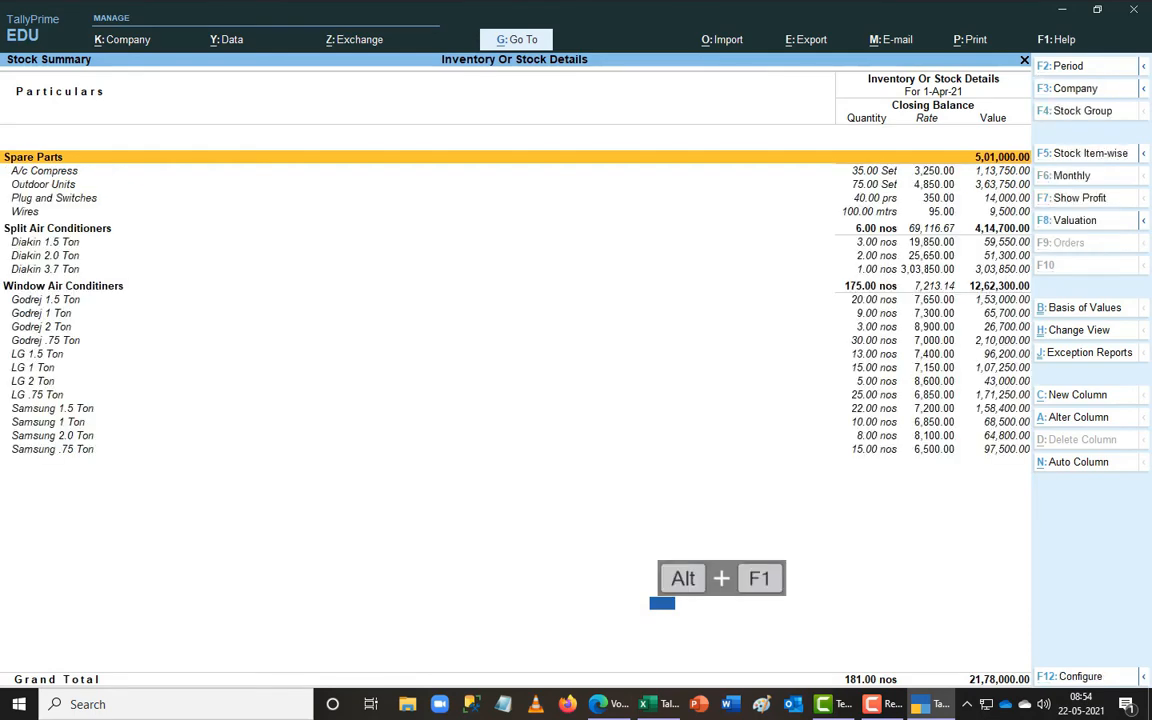
key(alt+Tab)
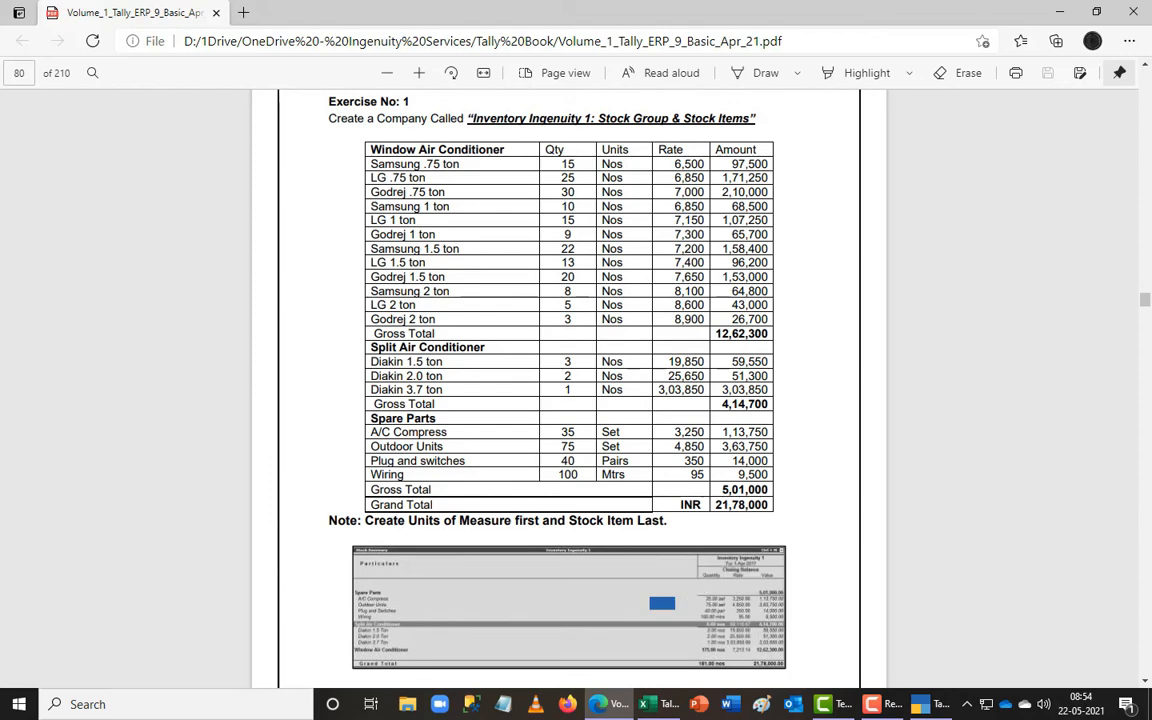
key(alt+Tab)
- Set the sorting method to Alphabetical (Z to A), listing Window Air Conditiners first
key(F12)
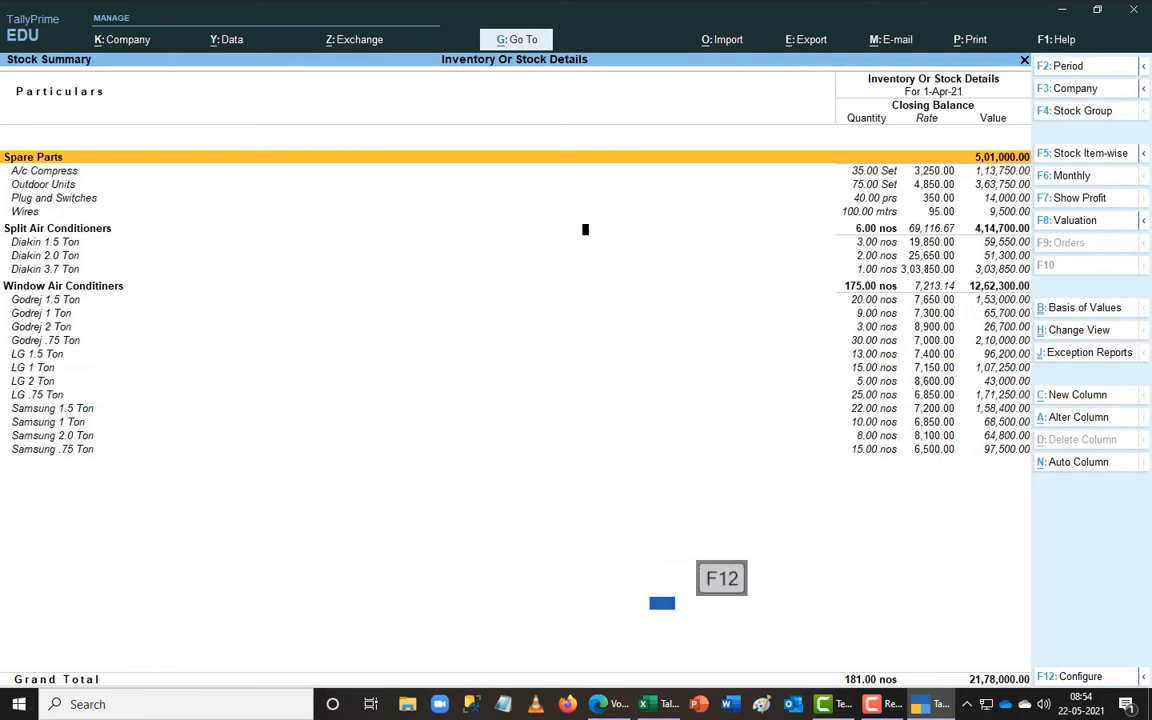
key(Down)
key(Down)
key(Down)
key(Down)
key(Down)
key(Down)
key(Down)
key(Down)
key(Down)
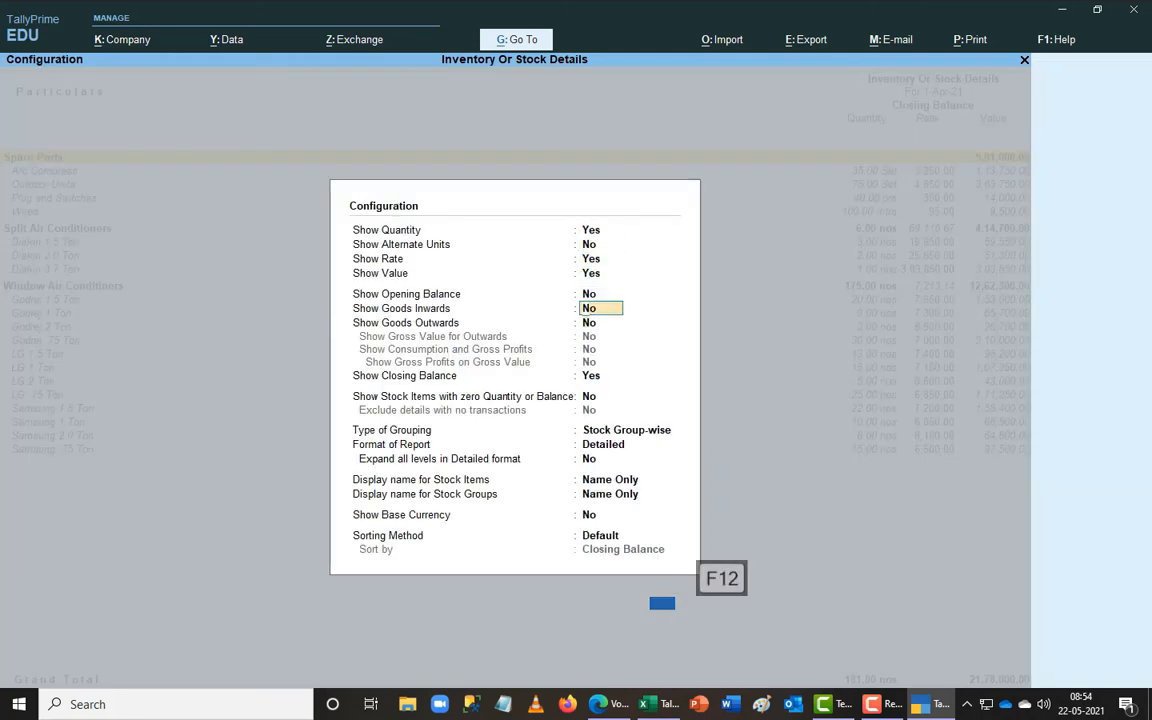
key(Return)
key(Return)
key(Return)
key(Return)
key(Return)
key(Return)
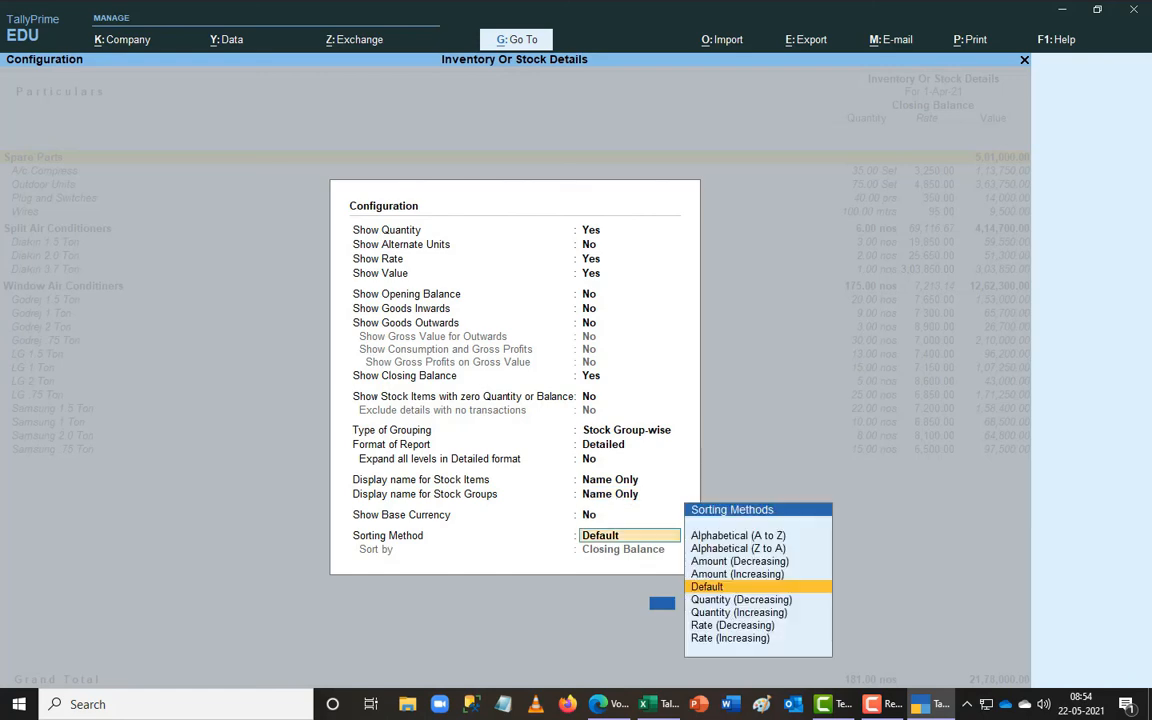
key(Up)
key(Up)
key(Up)
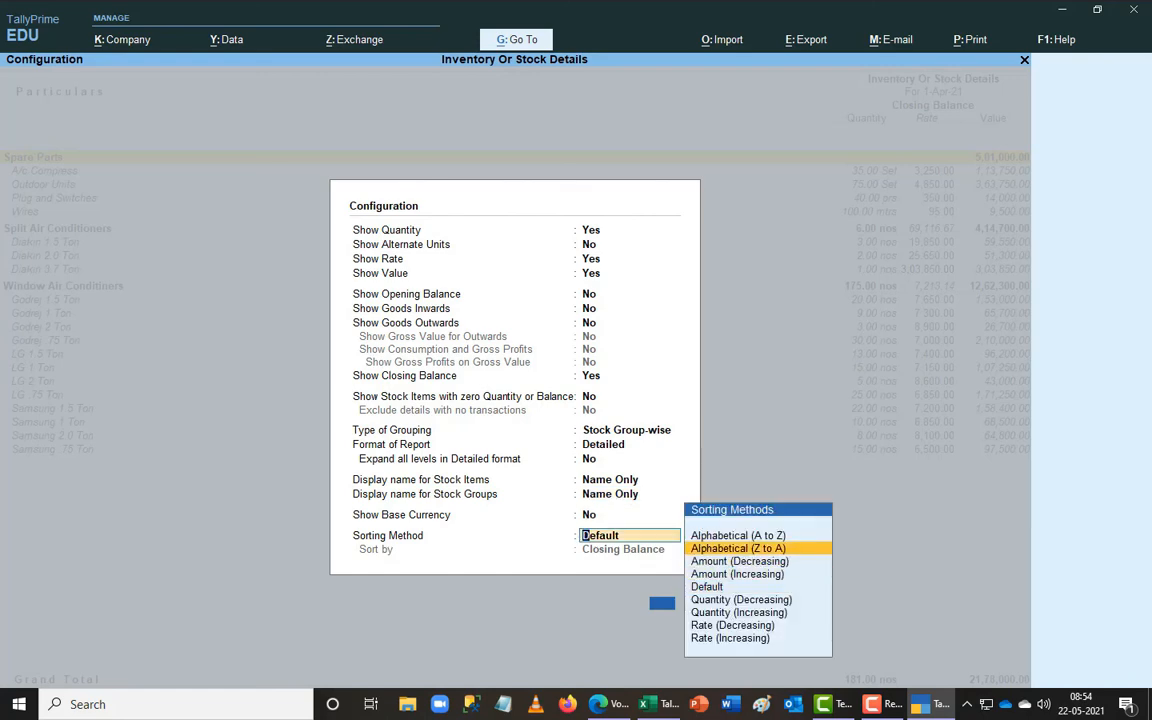
key(Return)
key(alt+Tab)
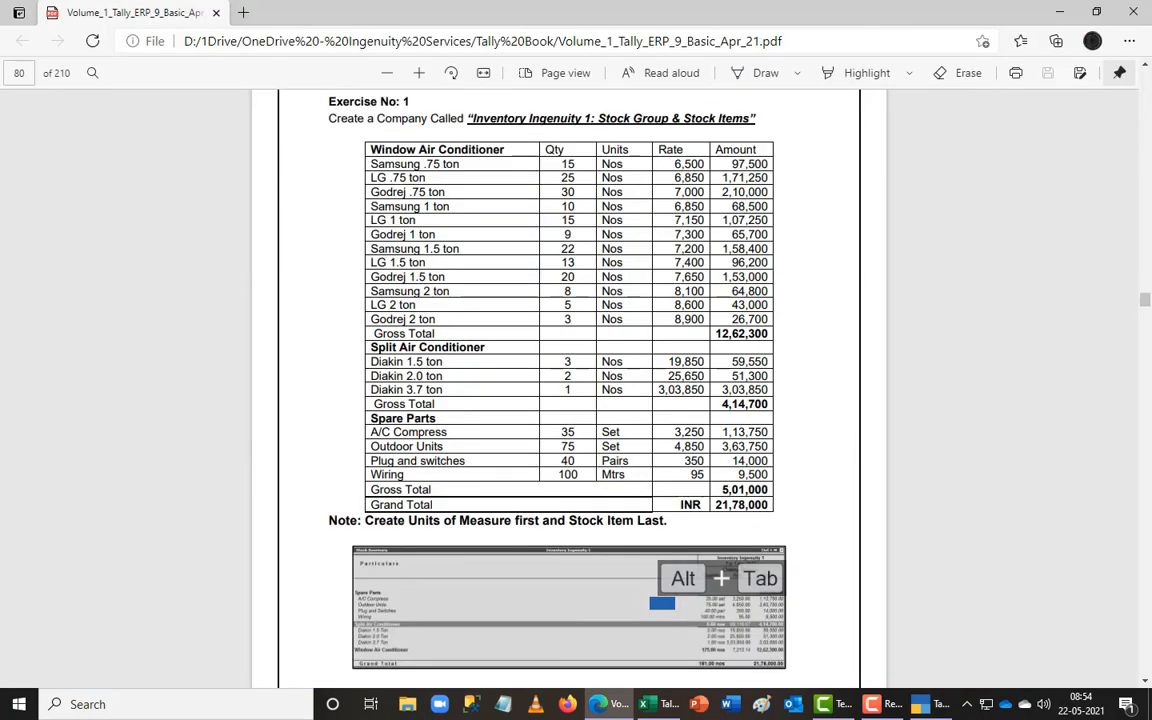
key(alt+Tab)
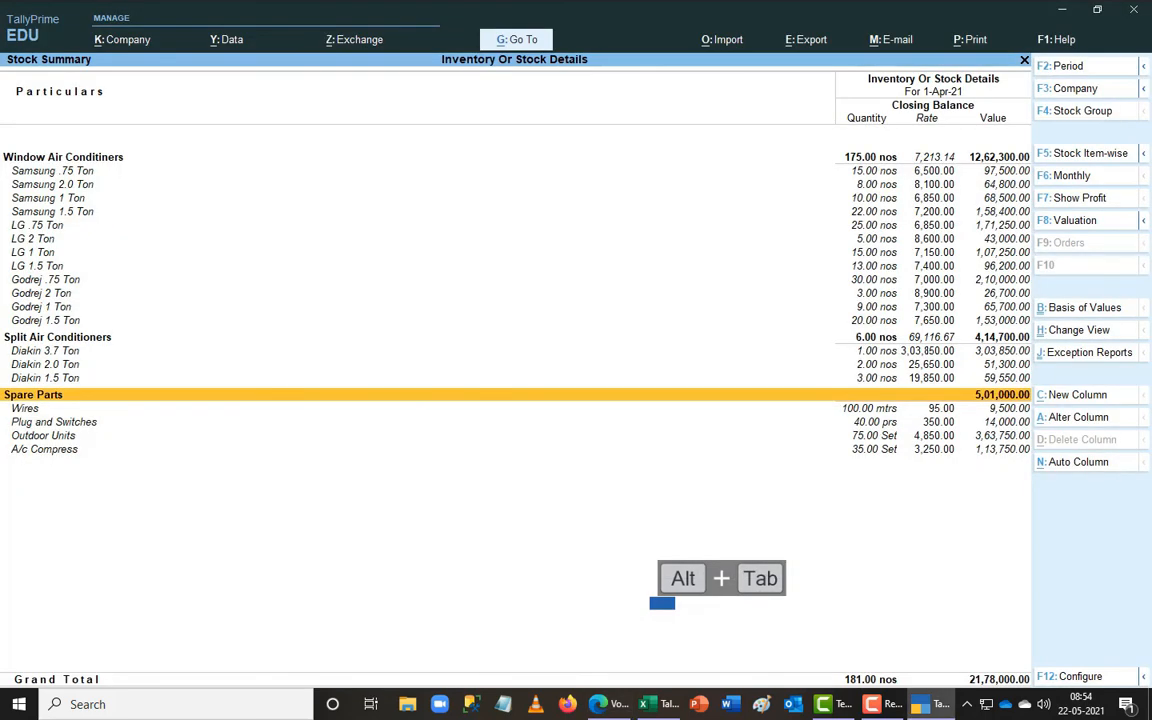
key(alt+Tab)
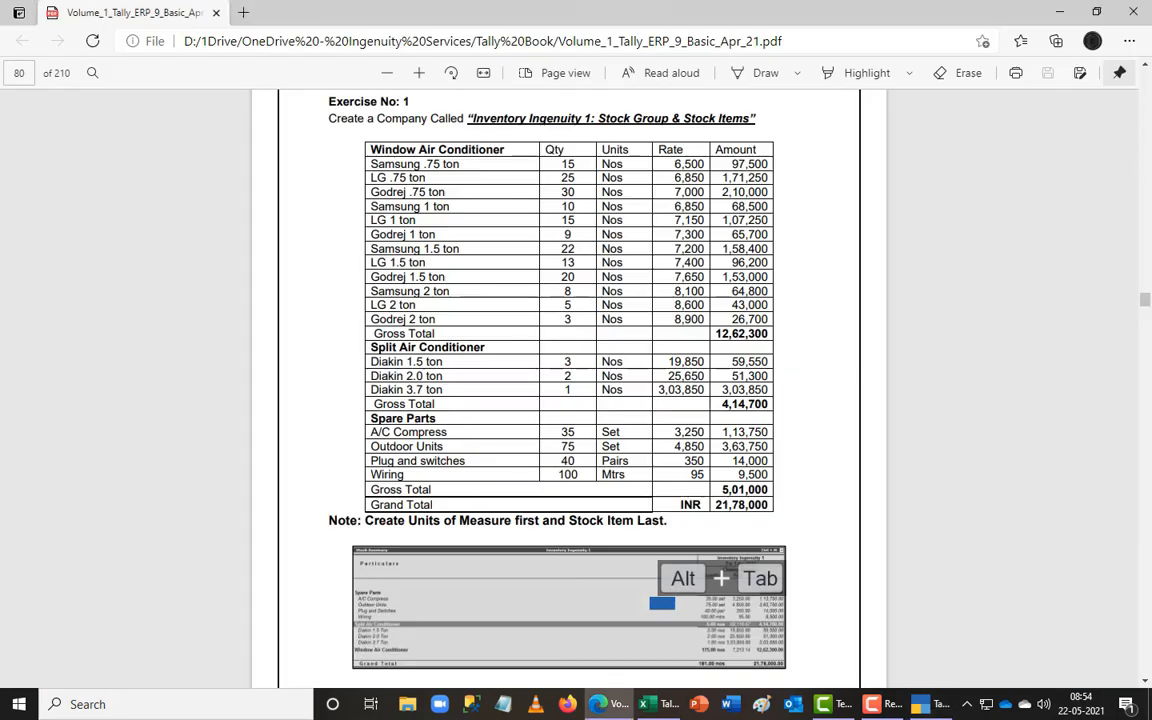
key(alt+Tab)
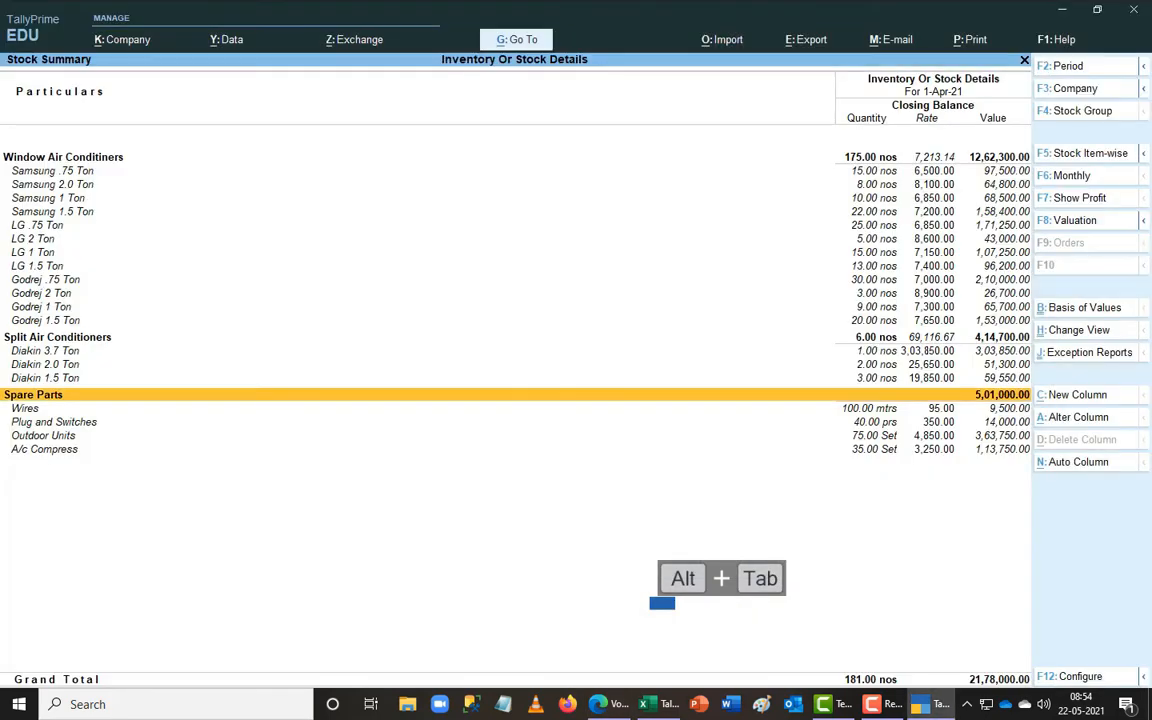
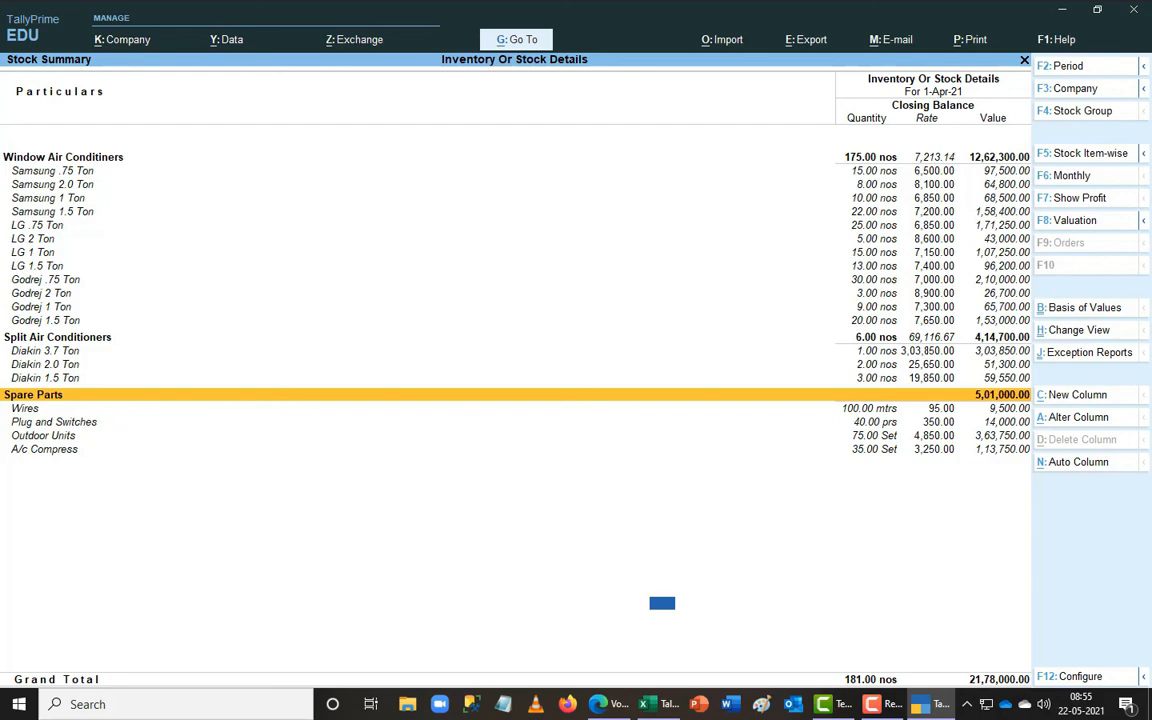
- Compare the Split Air Conditioners and Spare Parts group totals with the exercise PDF
key(alt+Tab)
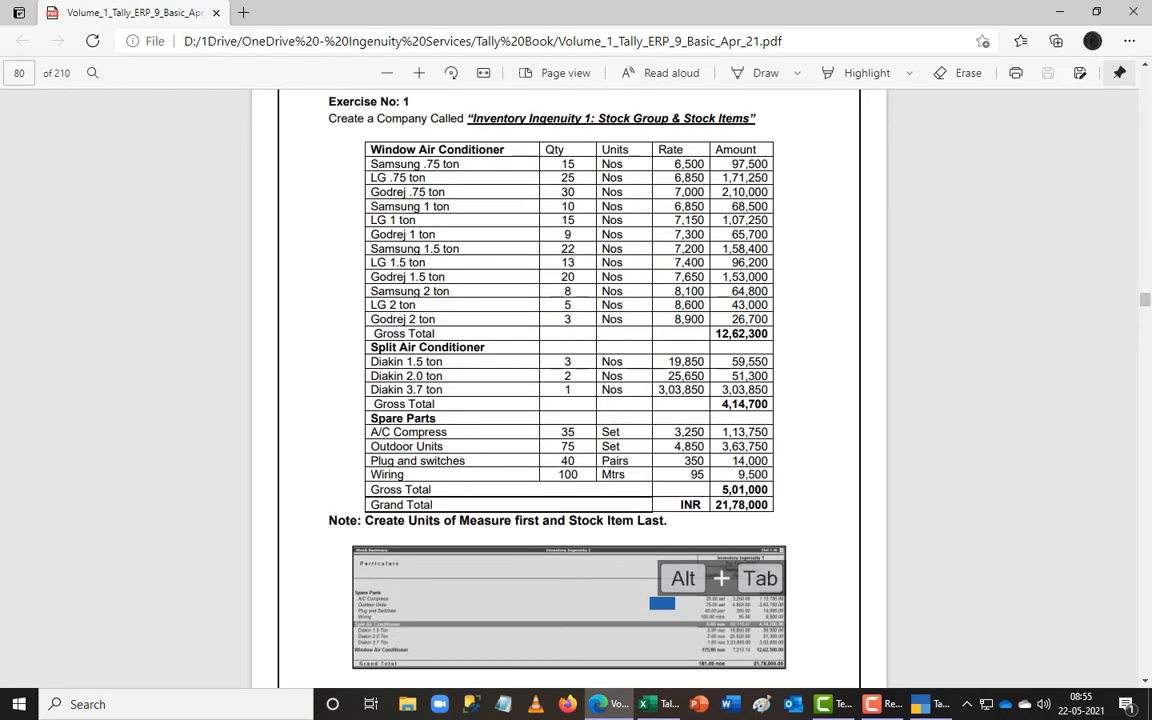
key(alt+Tab)
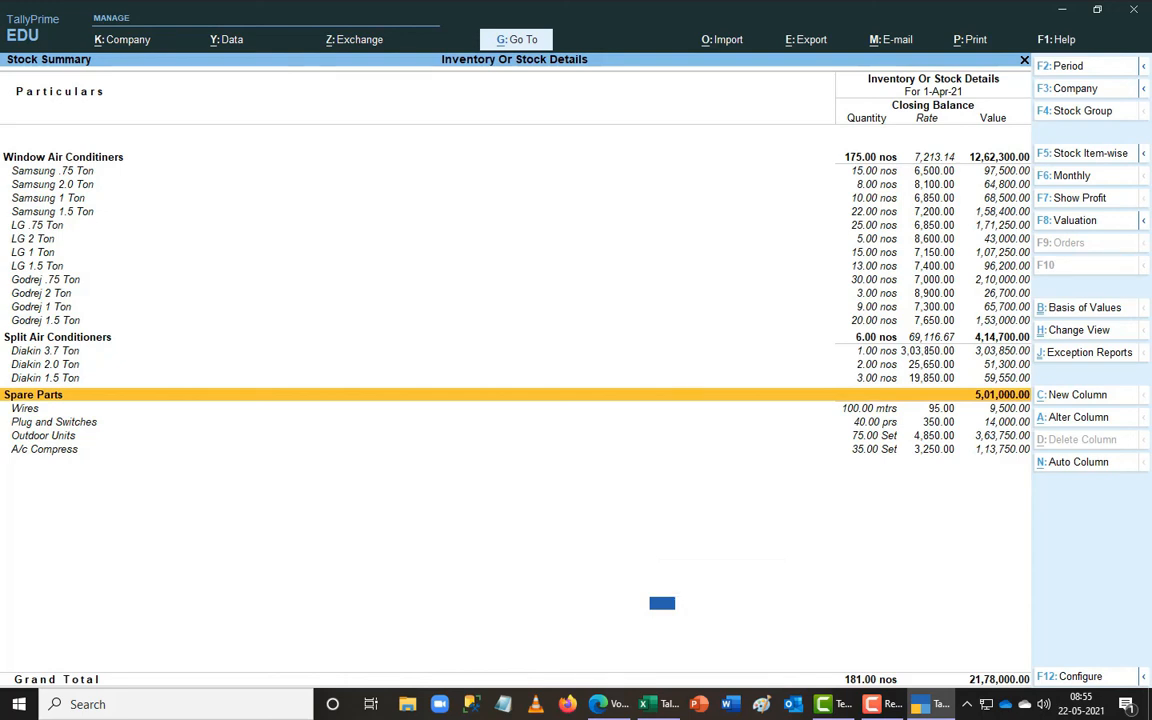
key(Up)
key(Up)
key(Up)
key(Up)
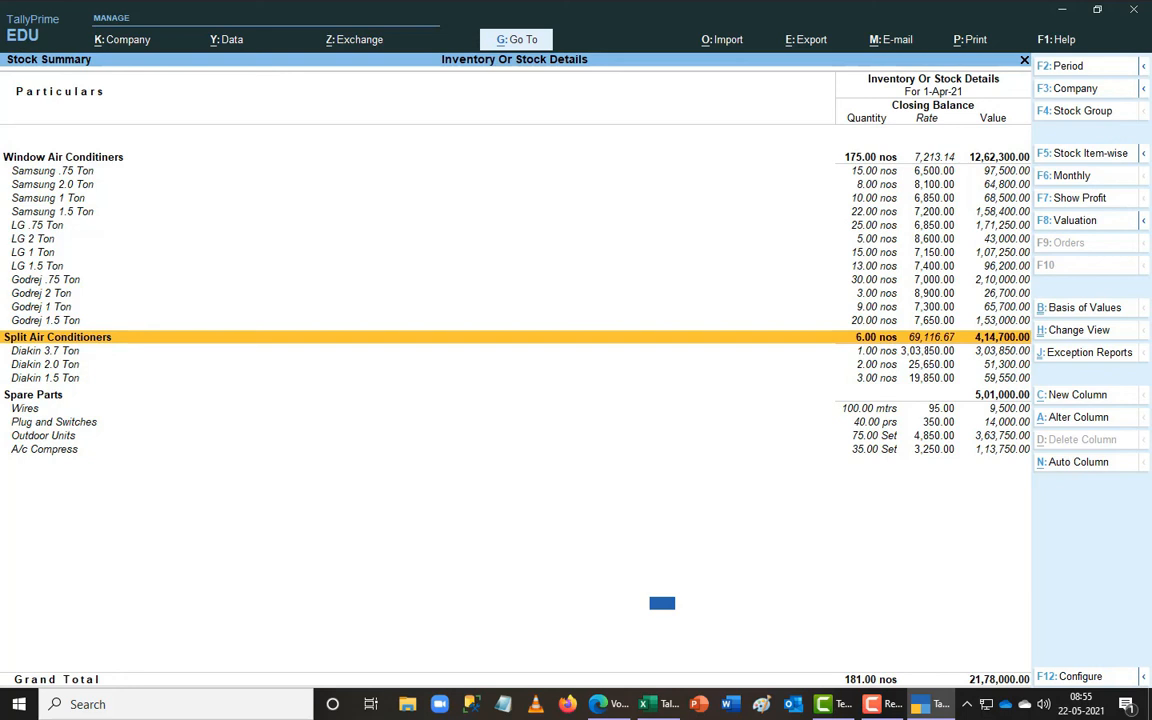
key(Down)
key(Down)
key(Down)
key(Down)
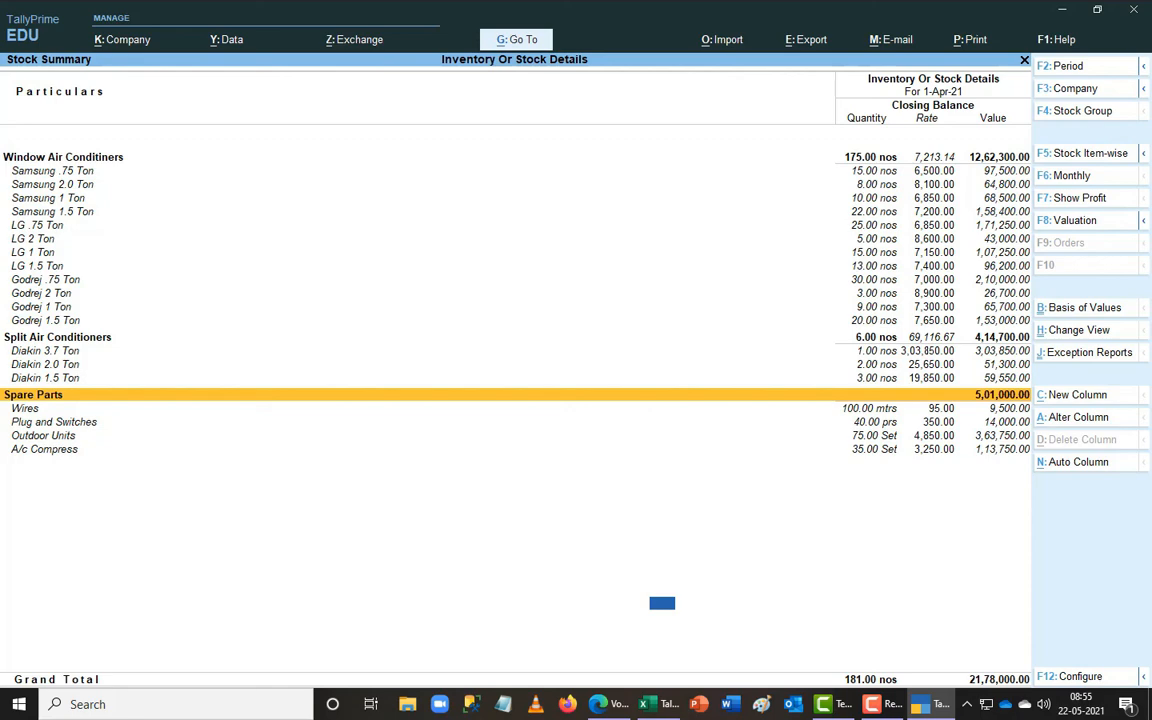
key(alt+Tab)
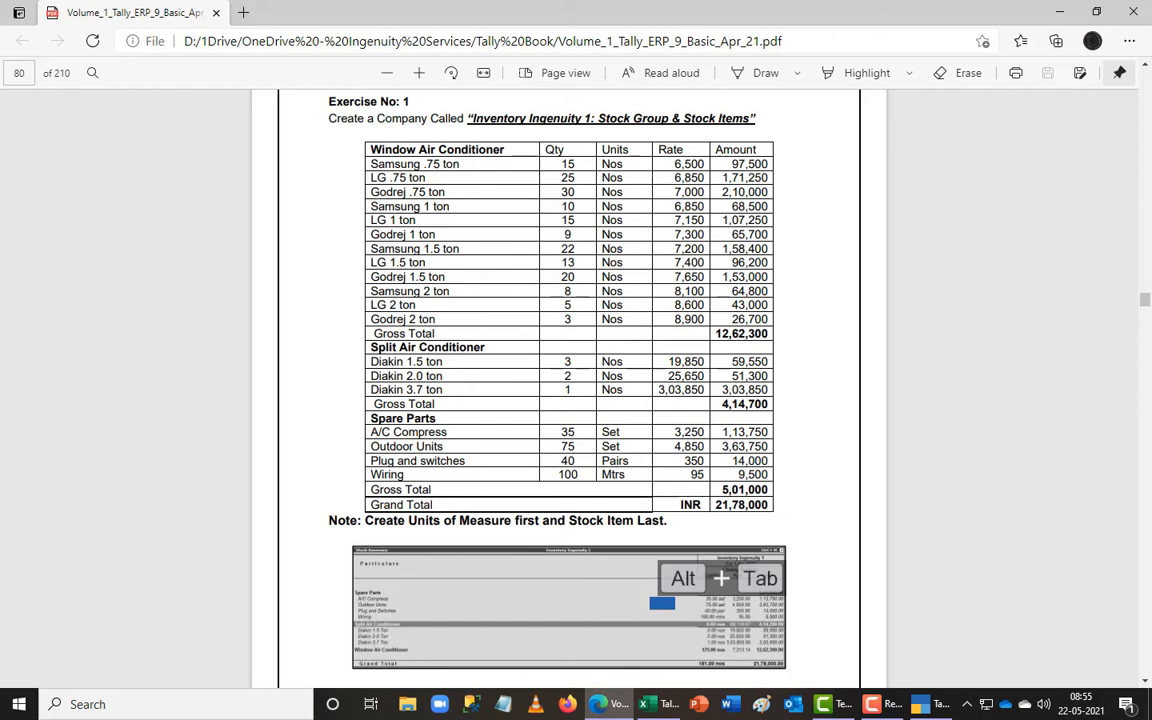
key(alt+Tab)
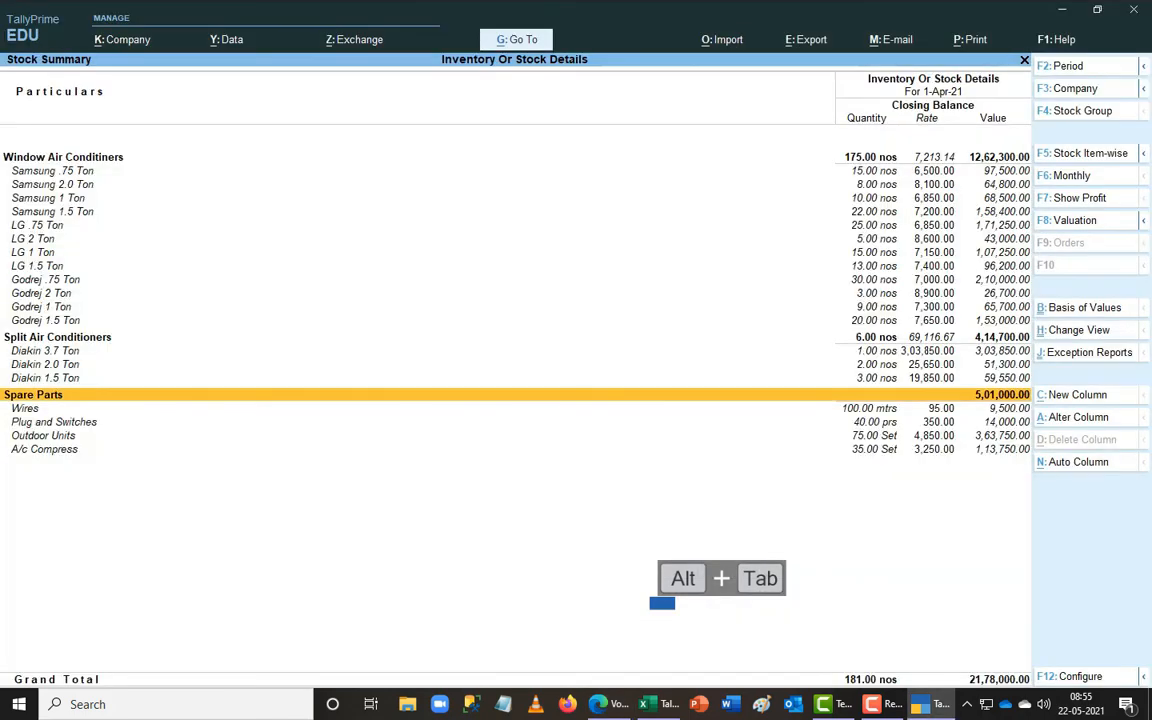
- Reopen the Stock Summary and toggle between its detailed item view and condensed view
key(Escape)
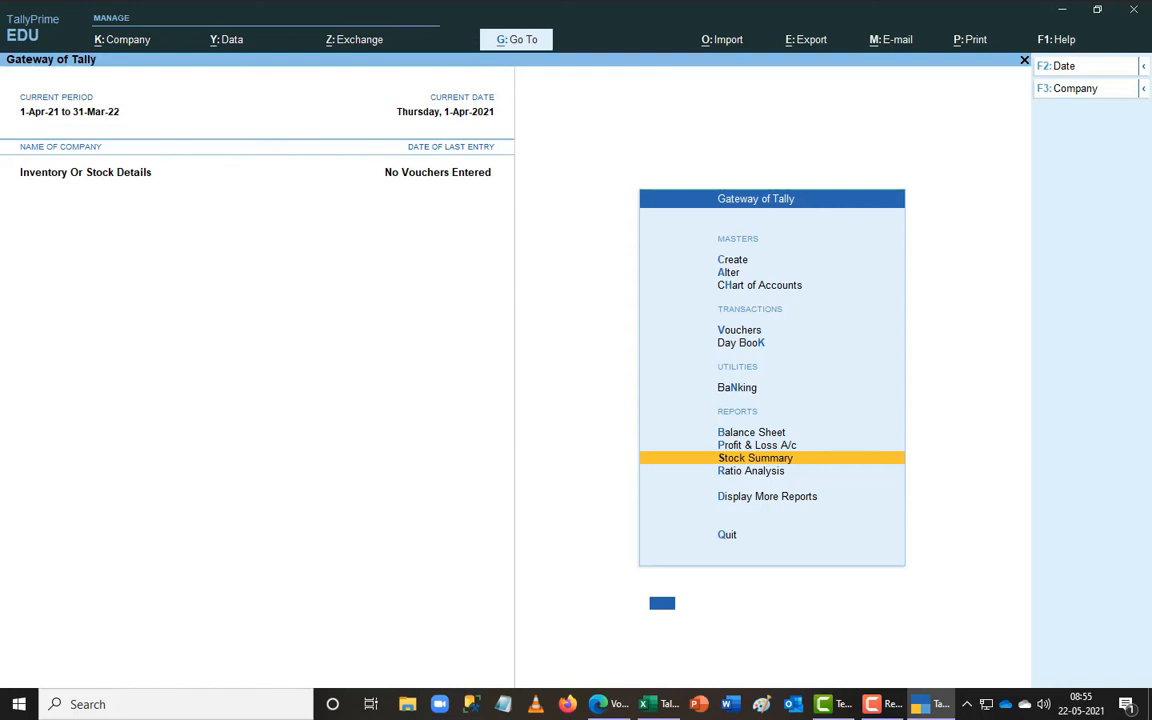
key(Return)
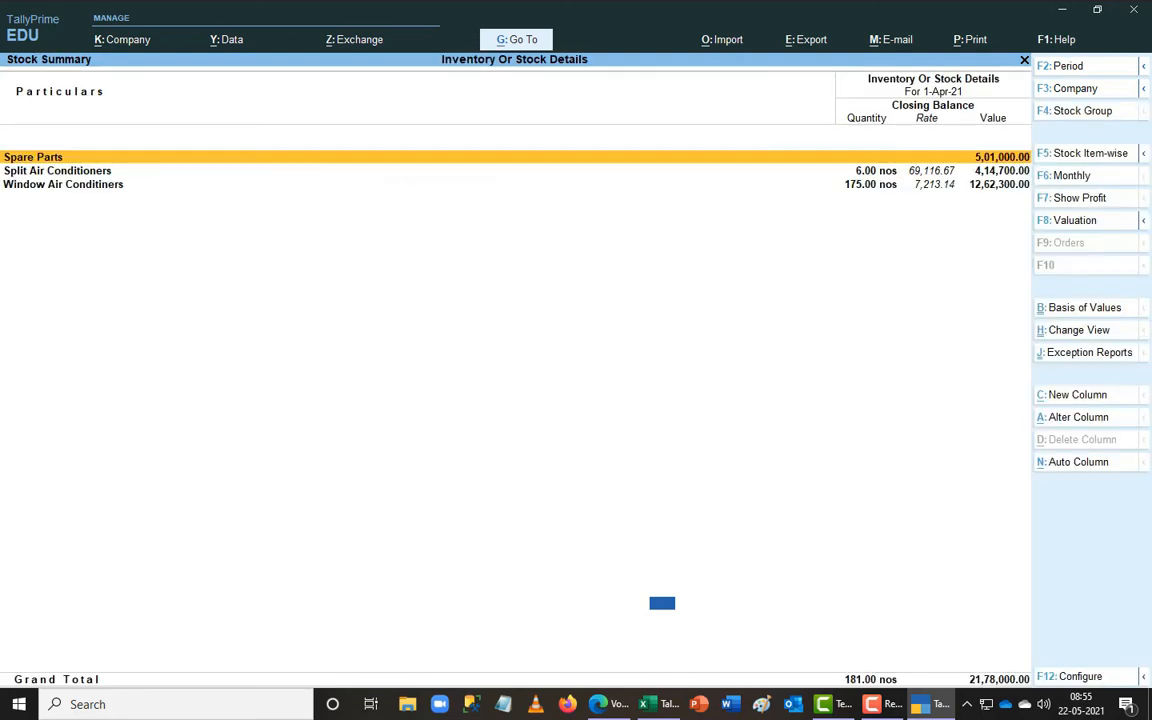
key(alt+F1)
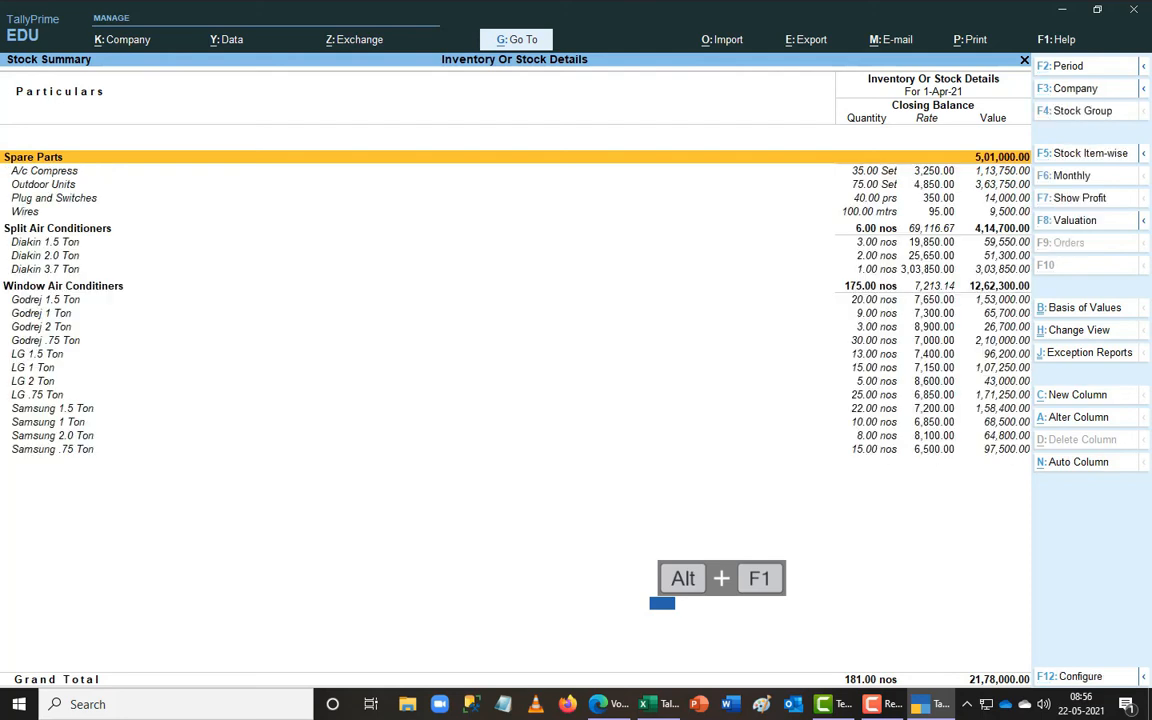
key(alt+F1)
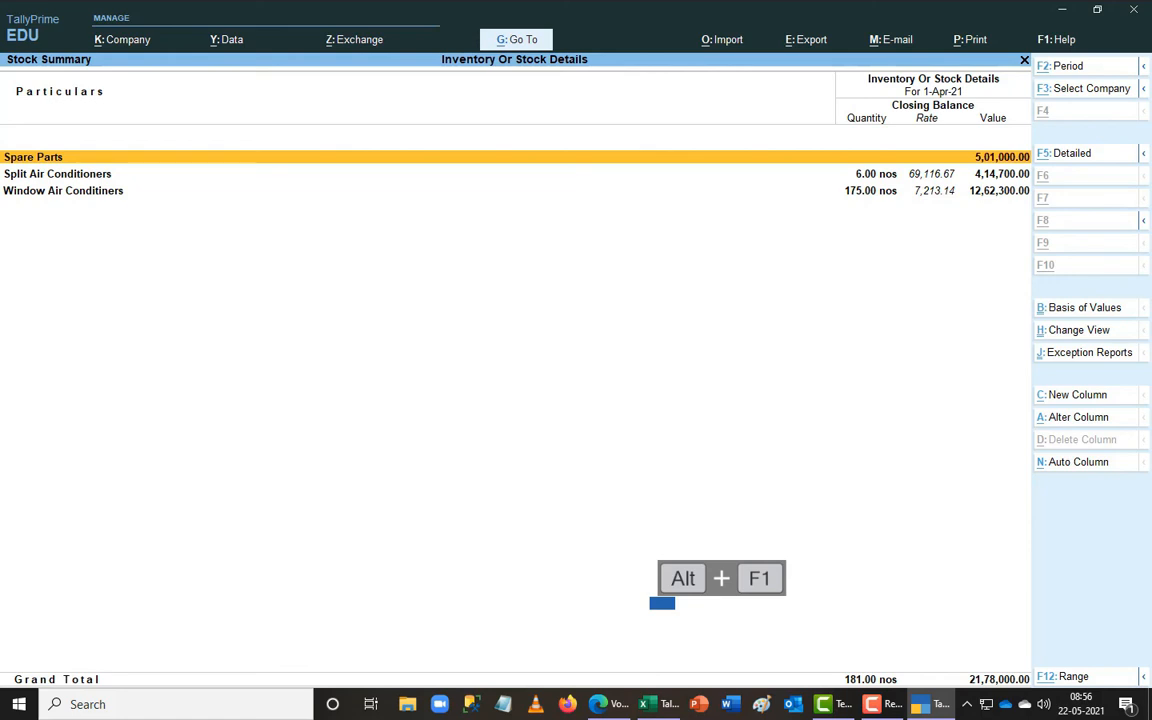
key(alt+F5)
key(alt+F5)
key(alt+F5)
key(alt+F1)
key(alt+F1)
key(alt+F1)
key(alt+F1)
key(alt+F1)
key(alt+F1)
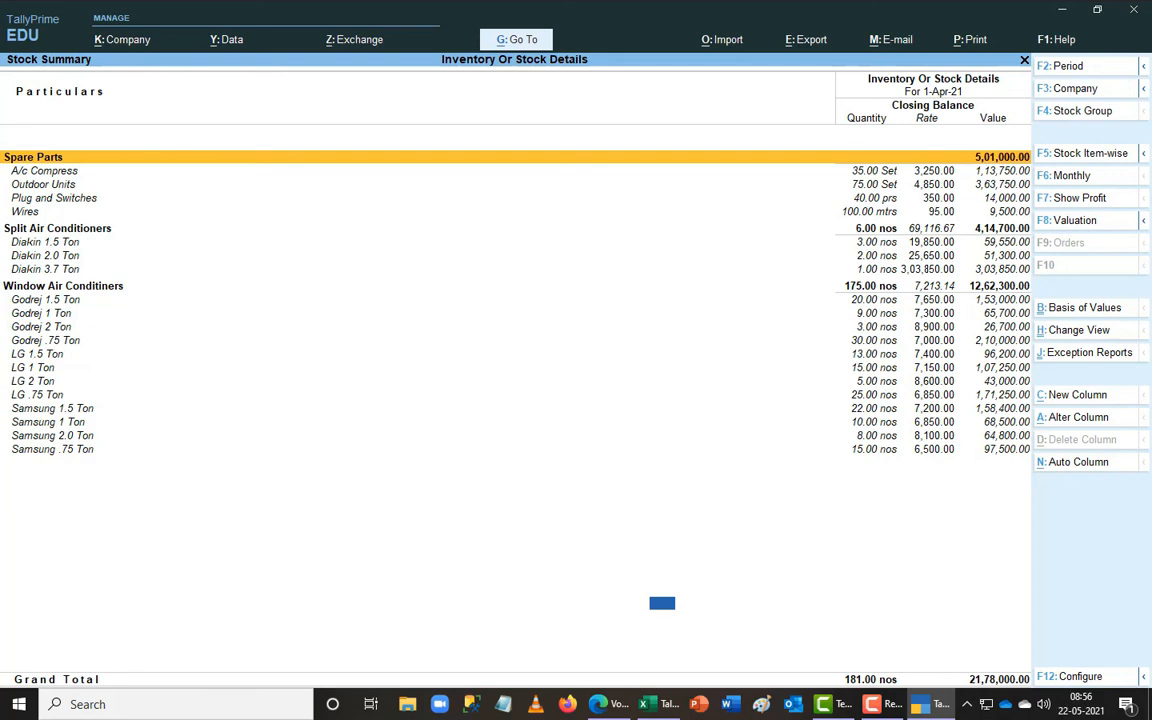
- Leave the report in condensed view, close it, and bring up the 'Tally Prime Video #5' workbook
key(alt+F1)
key(alt+F5)
key(alt+F5)
key(alt+F5)
key(alt+F5)
key(alt+F5)
key(alt+F5)
key(alt+F5)
key(alt+F5)
key(alt+F5)
key(Escape)
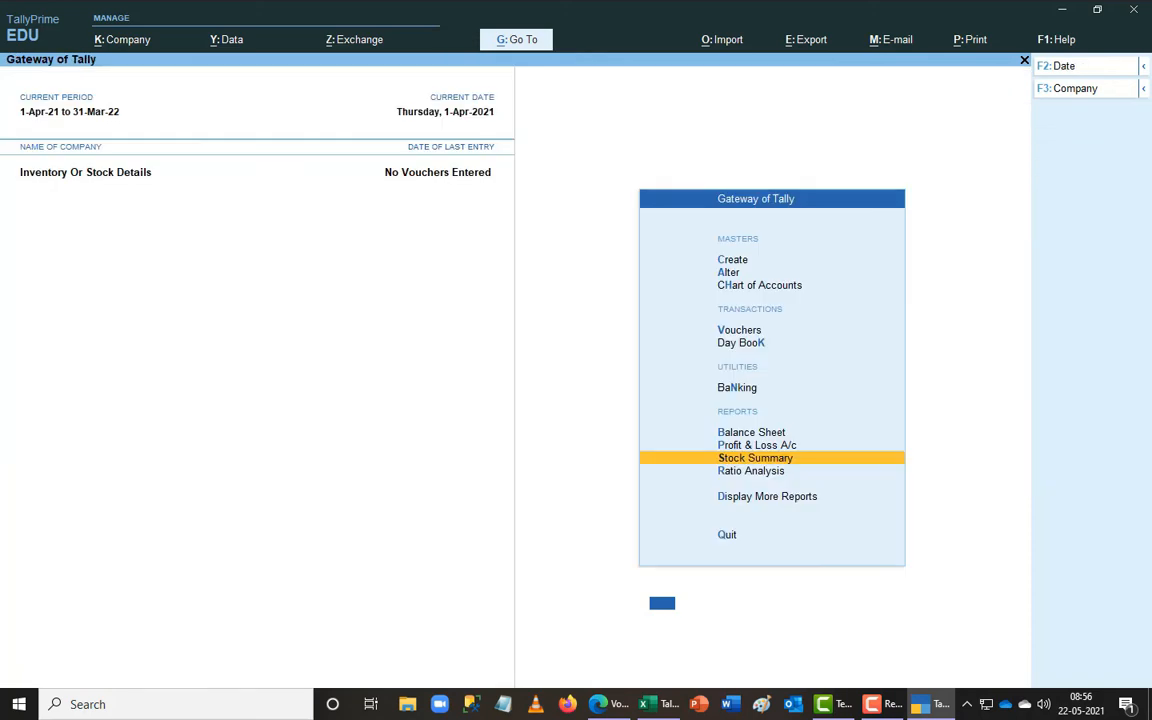
click(662, 704)
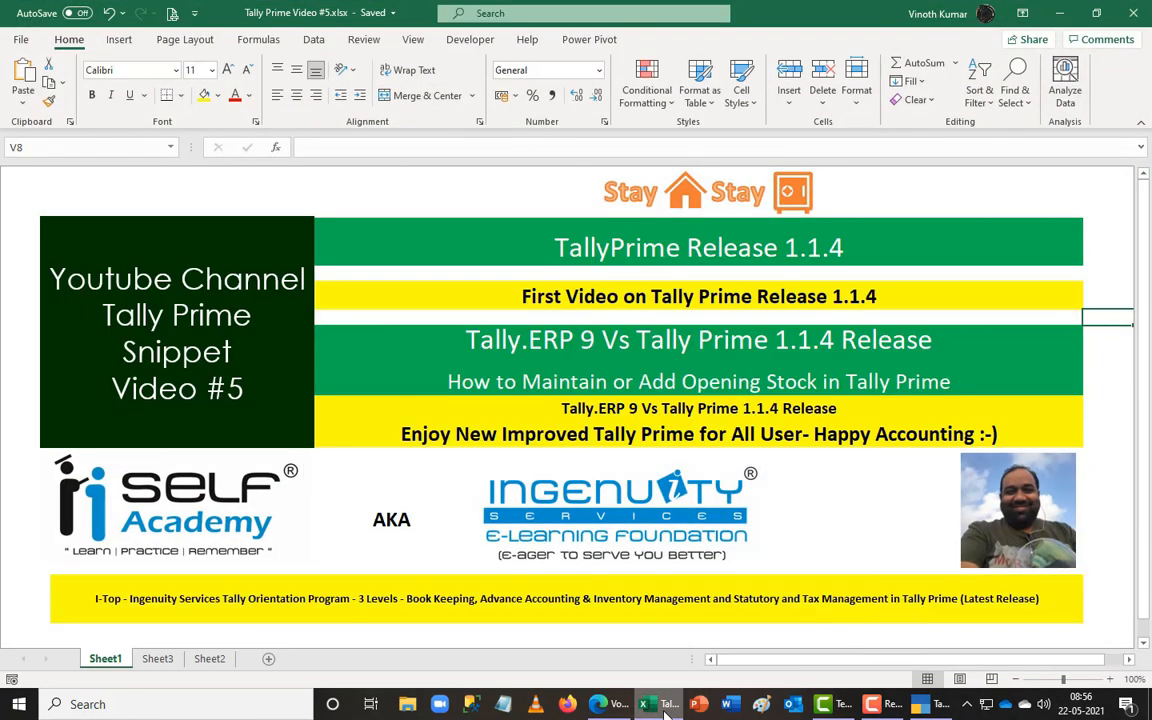